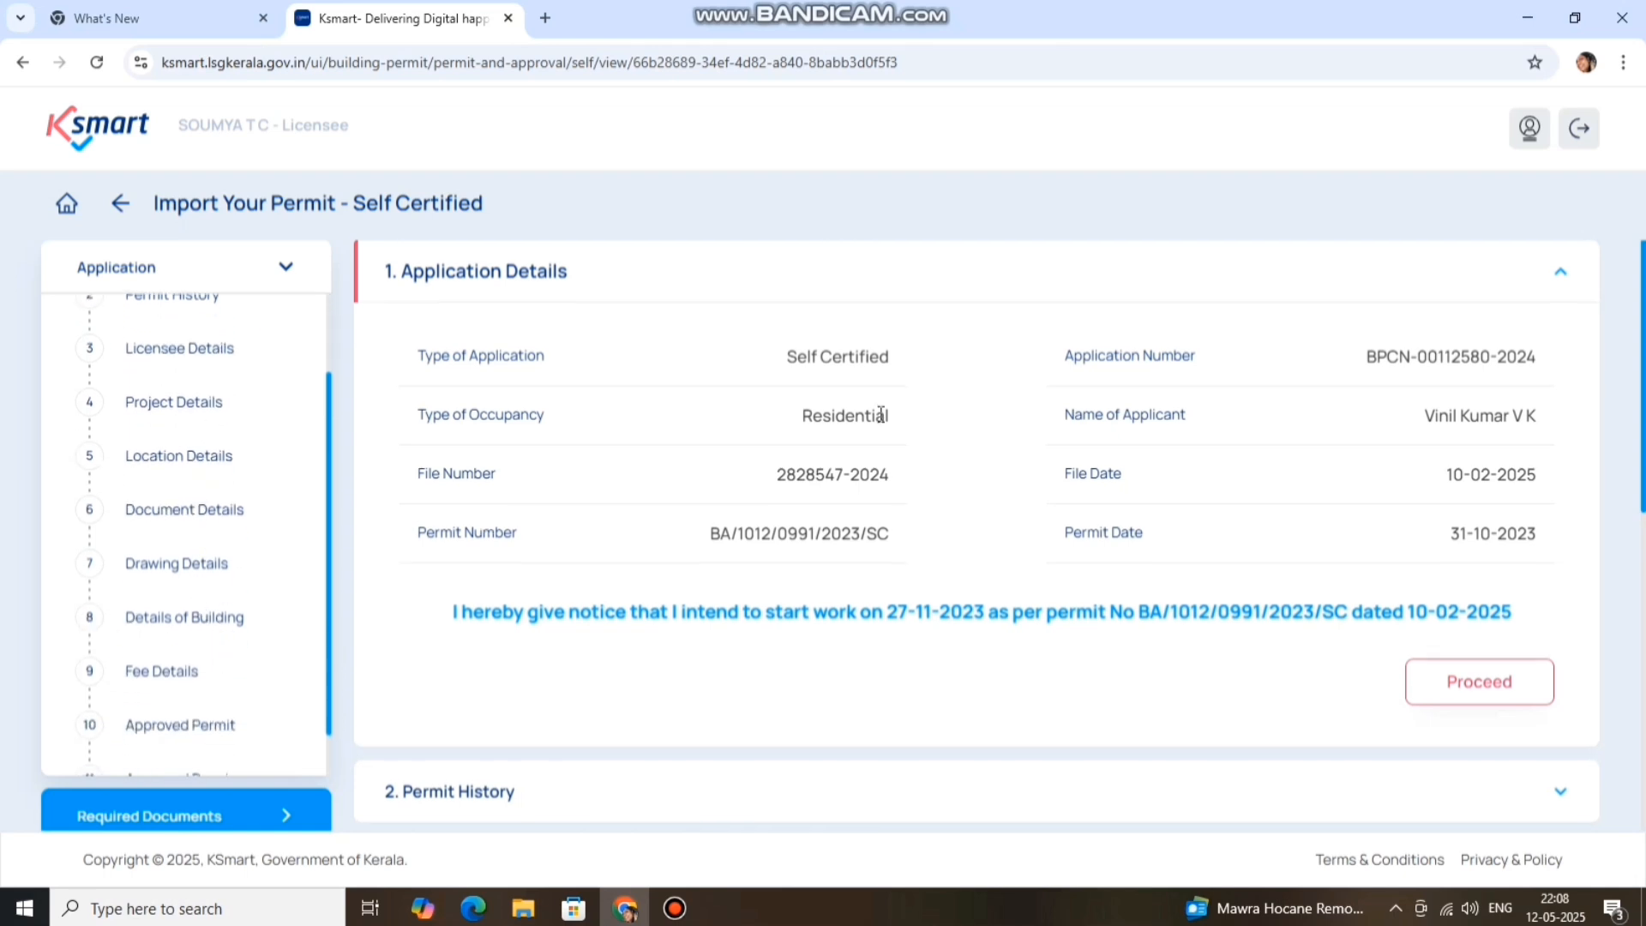
# Expand the Details of Building section of the imported self-certified permit and look through its Details of Block view.
pyautogui.scroll(-7, 834, 511)
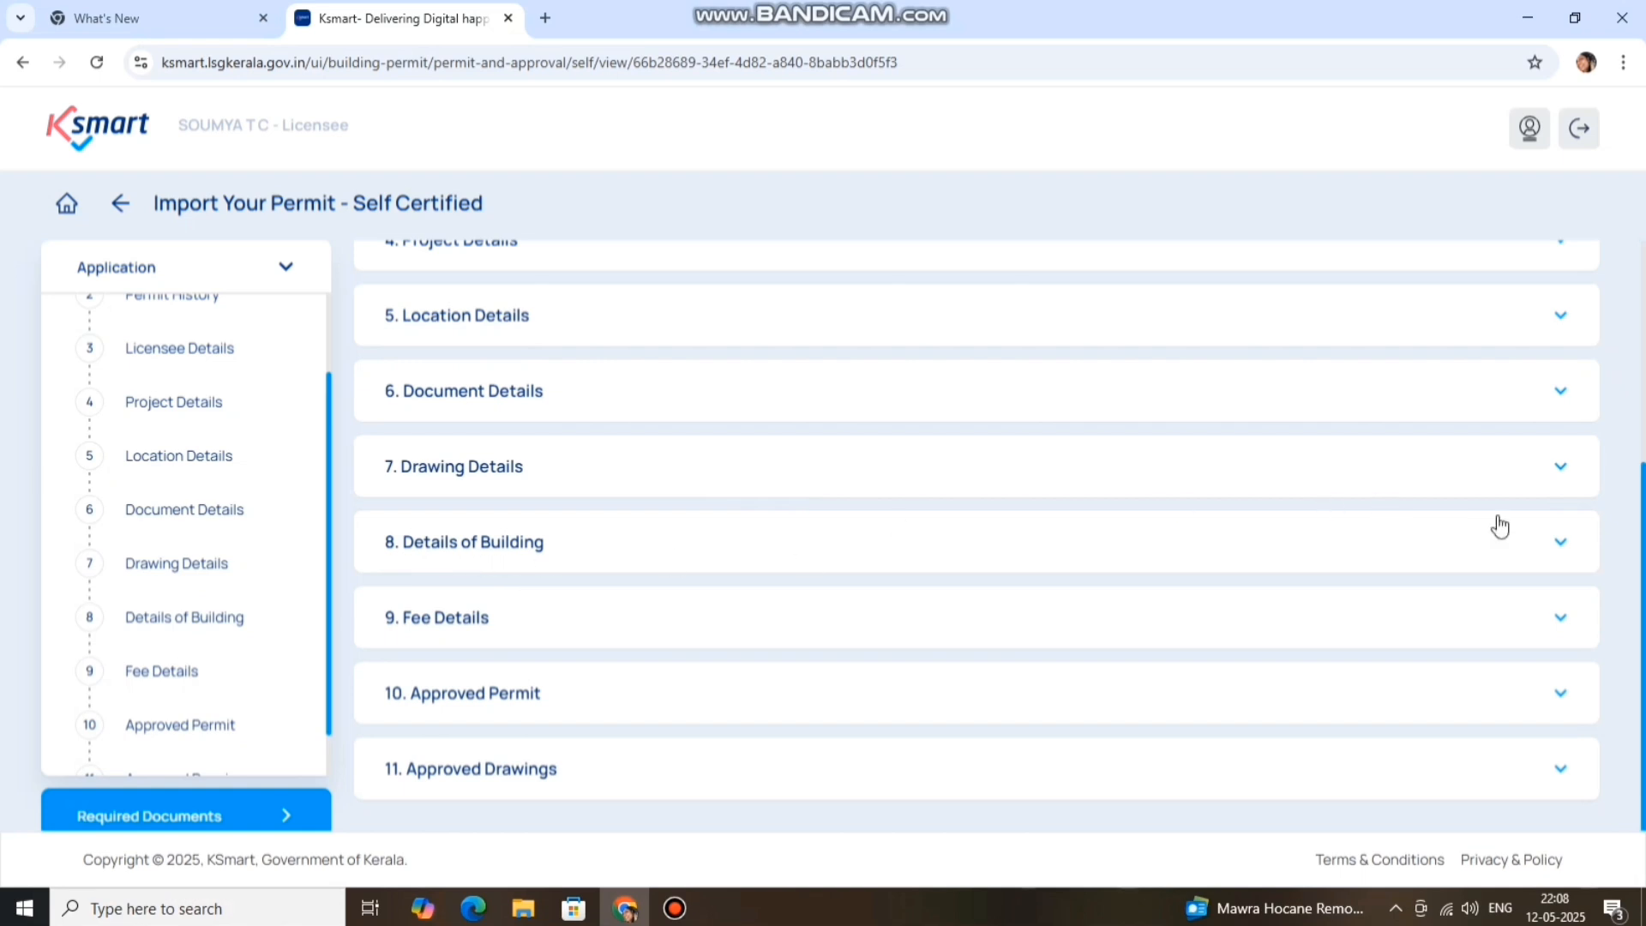
pyautogui.click(1555, 542)
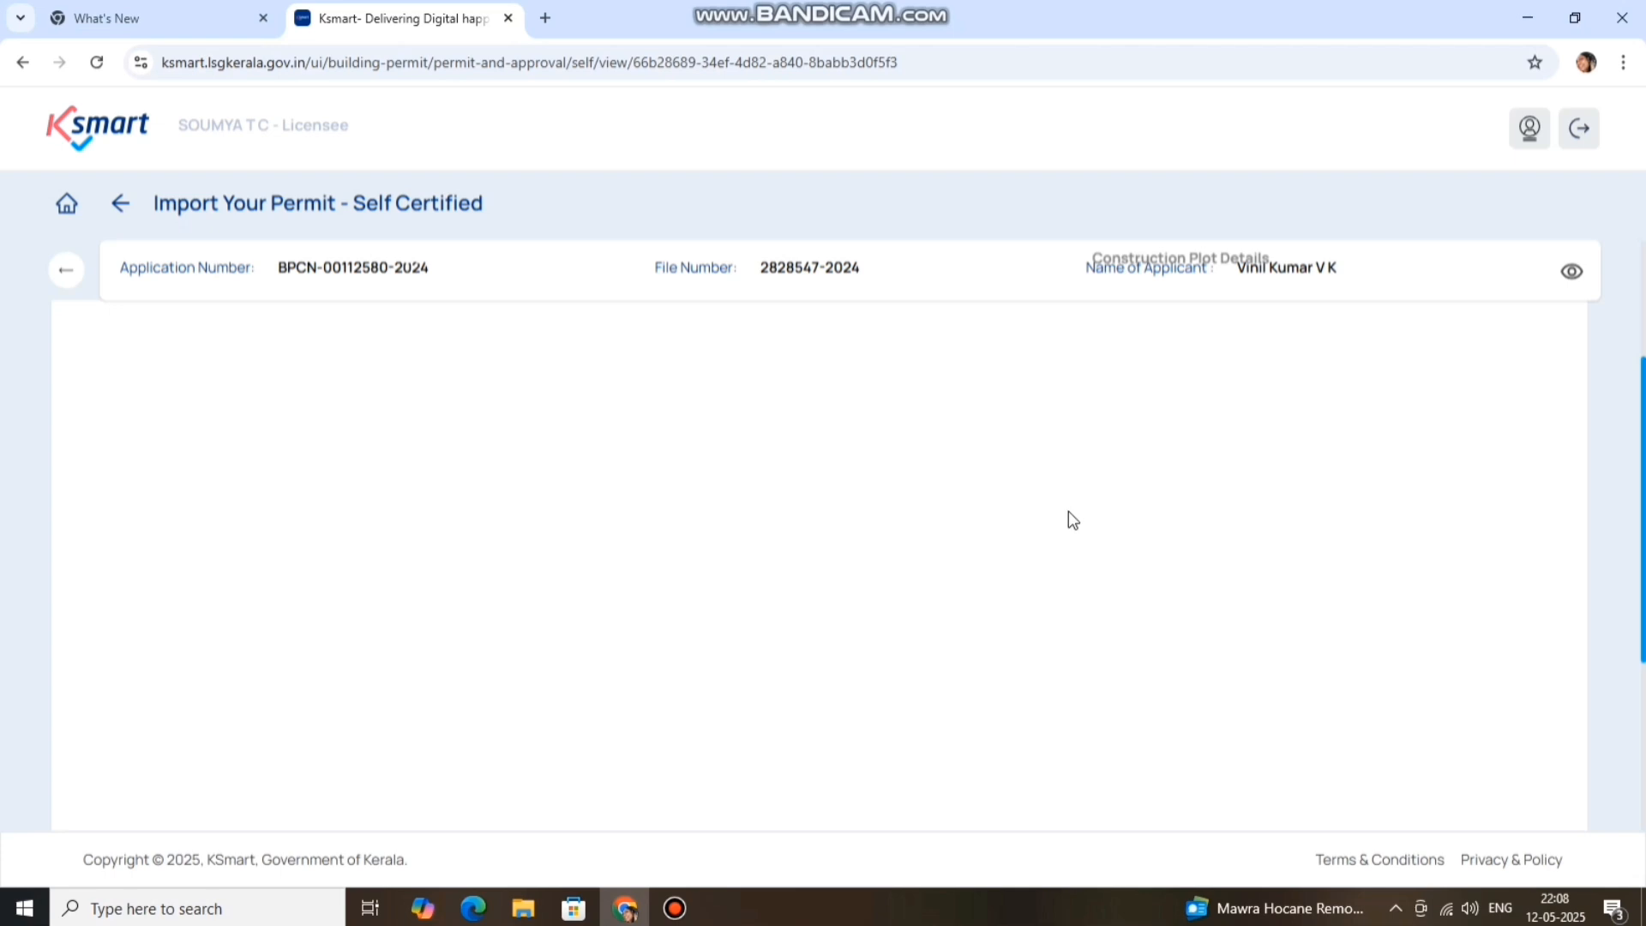
pyautogui.scroll(-3, 1069, 513)
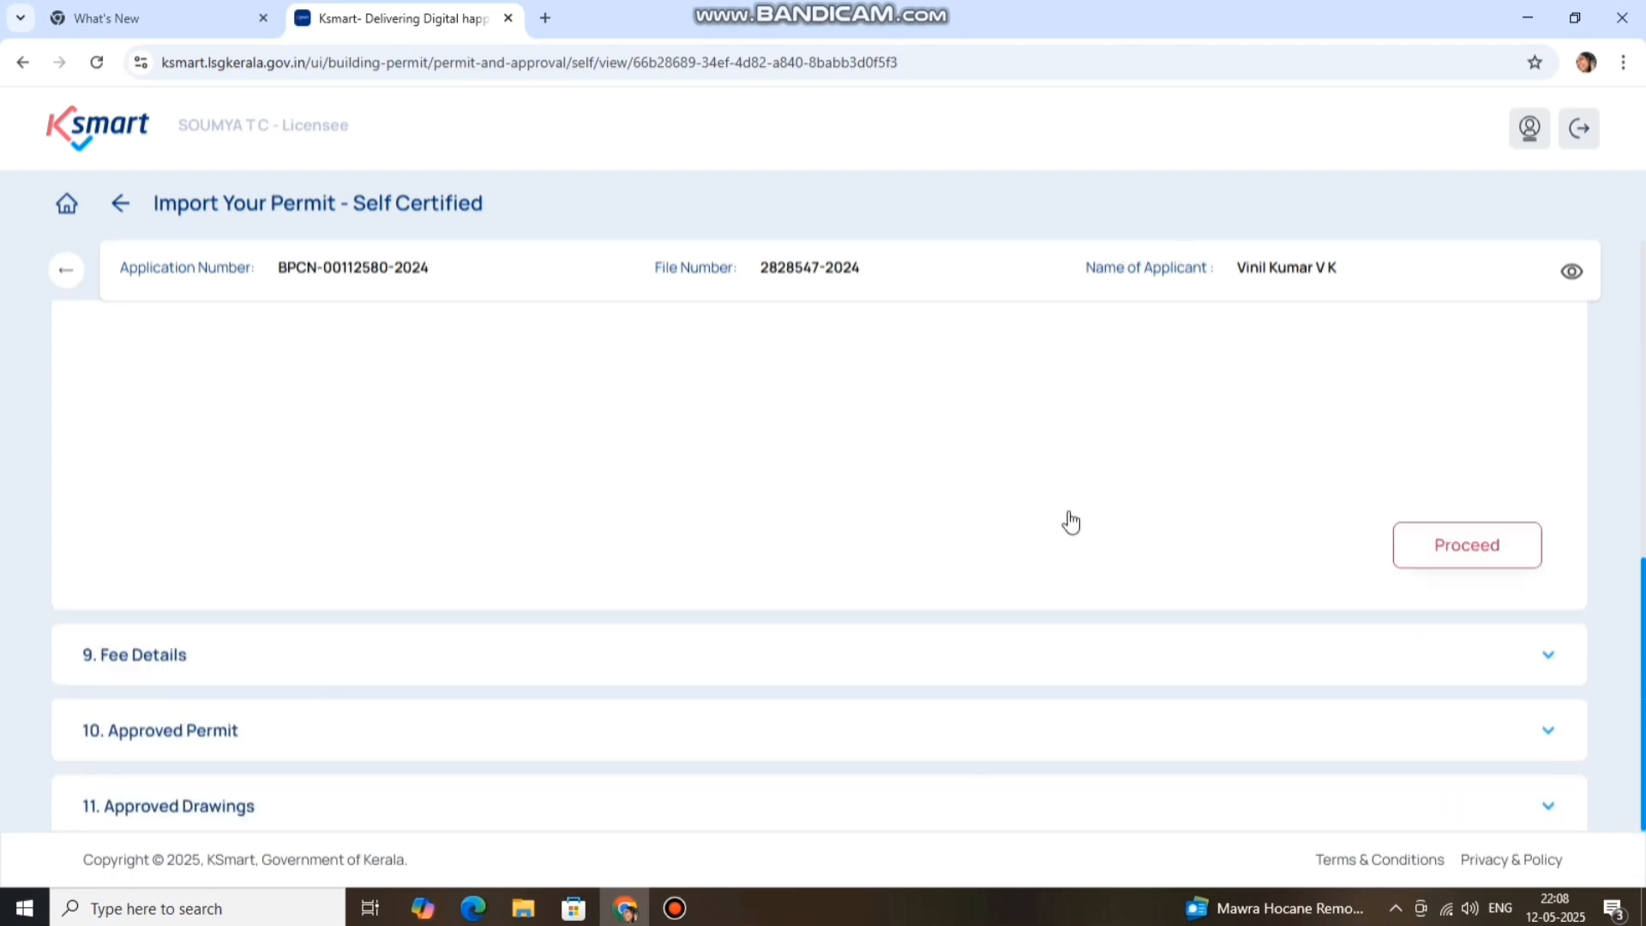
pyautogui.scroll(8, 1029, 533)
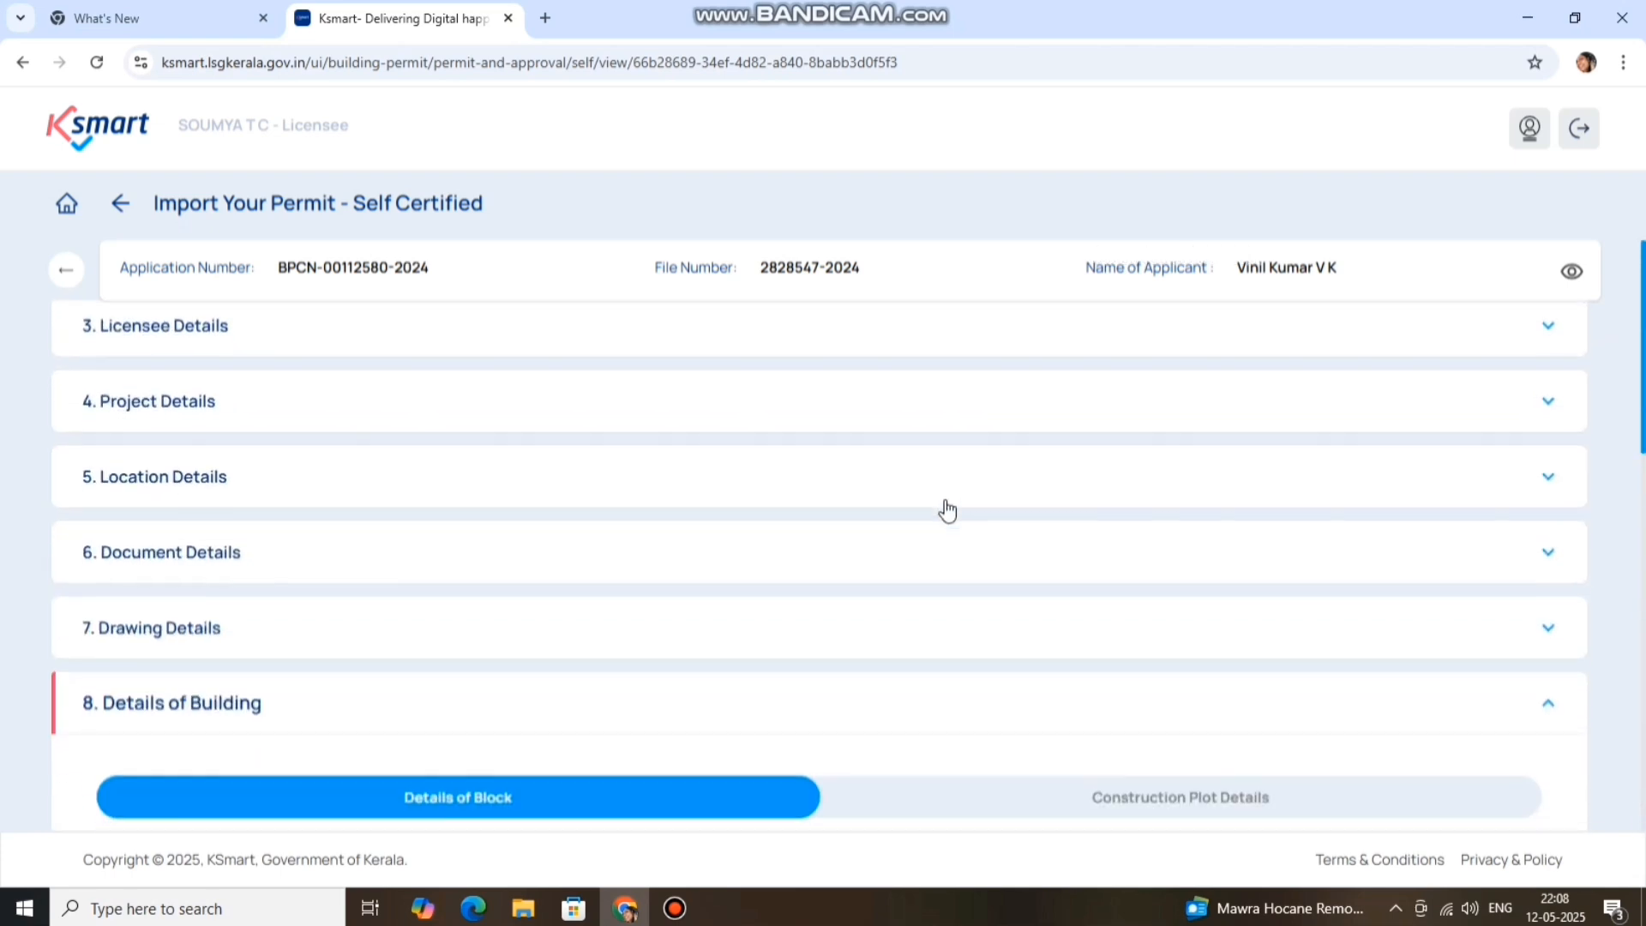
pyautogui.scroll(-3, 947, 511)
pyautogui.scroll(-2, 992, 471)
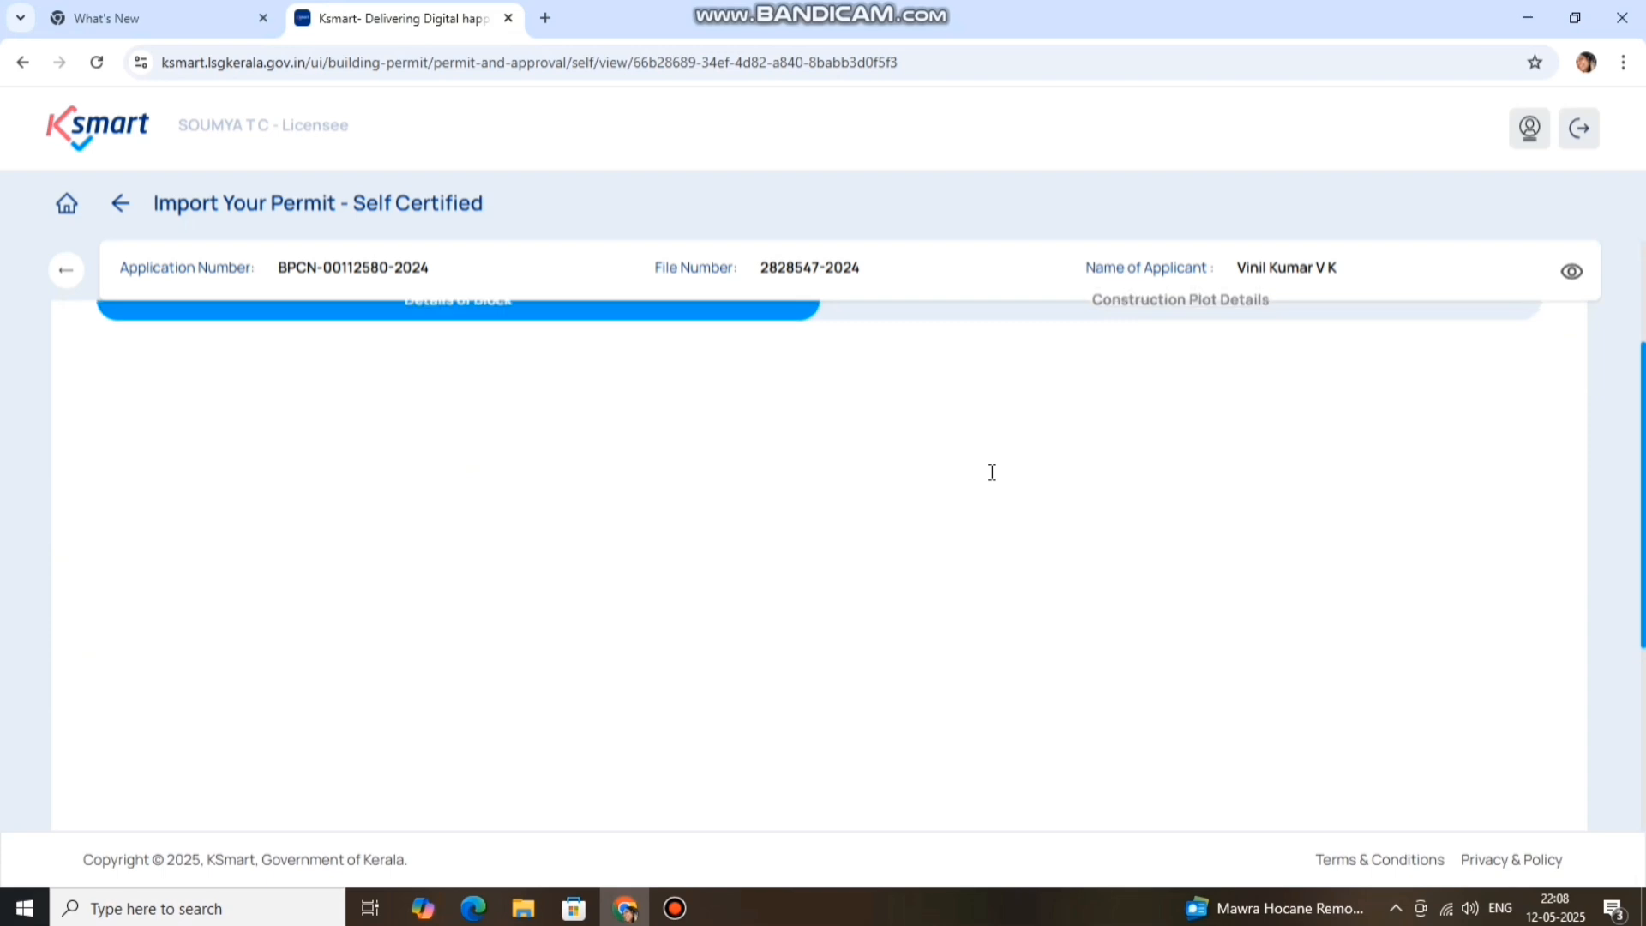
pyautogui.scroll(1, 989, 471)
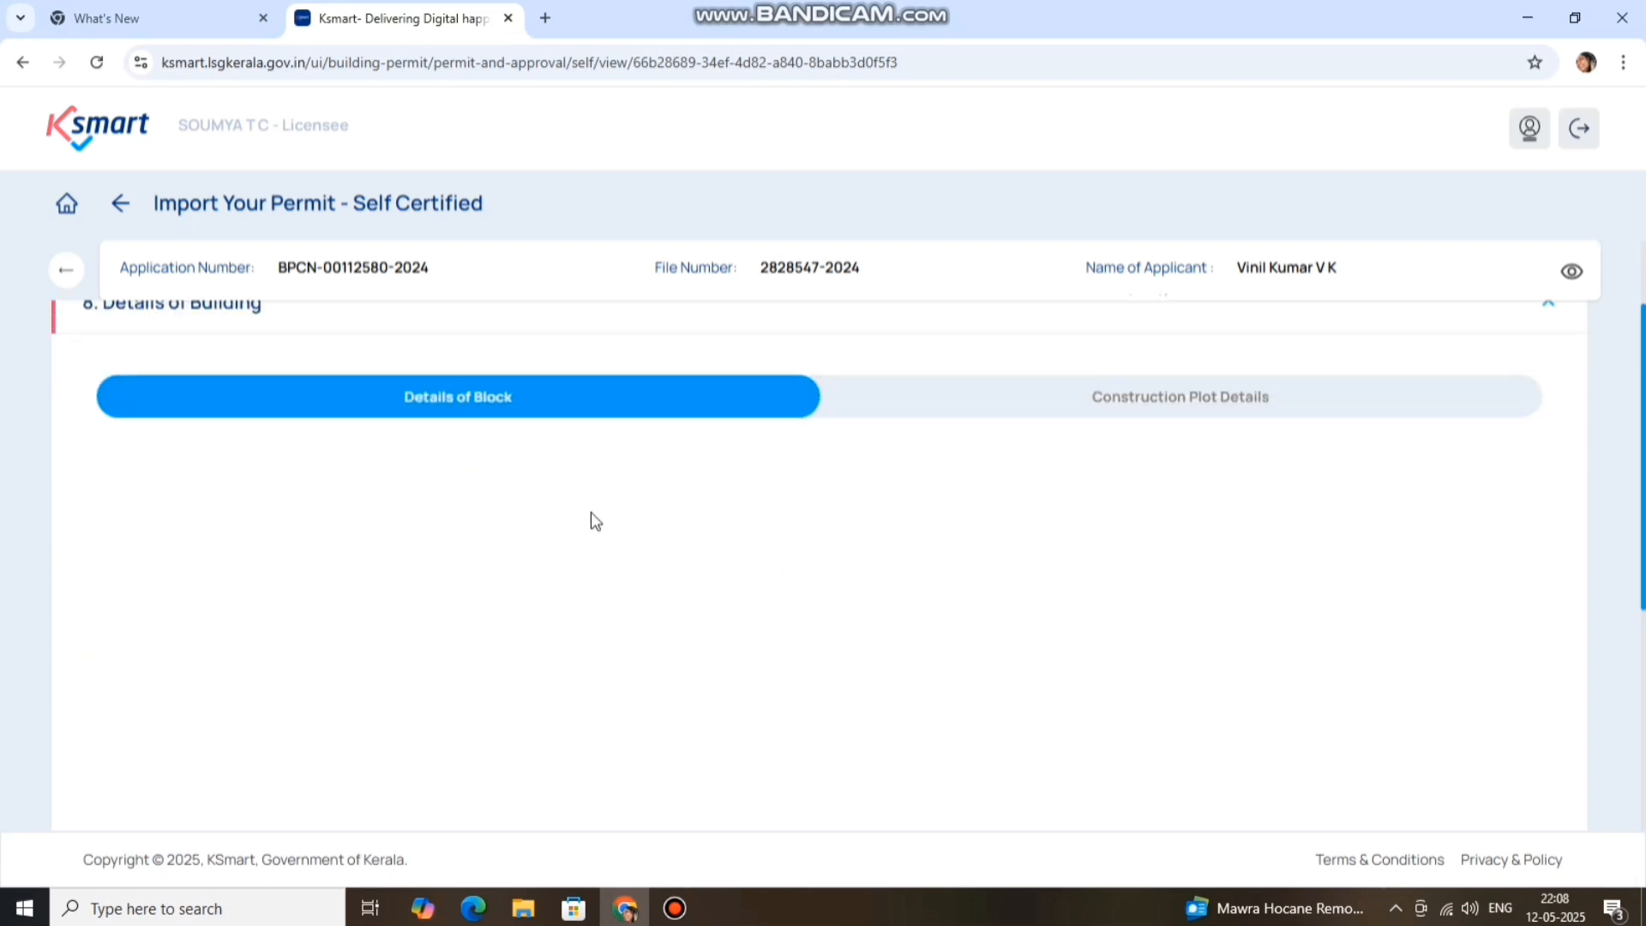
pyautogui.scroll(2, 534, 424)
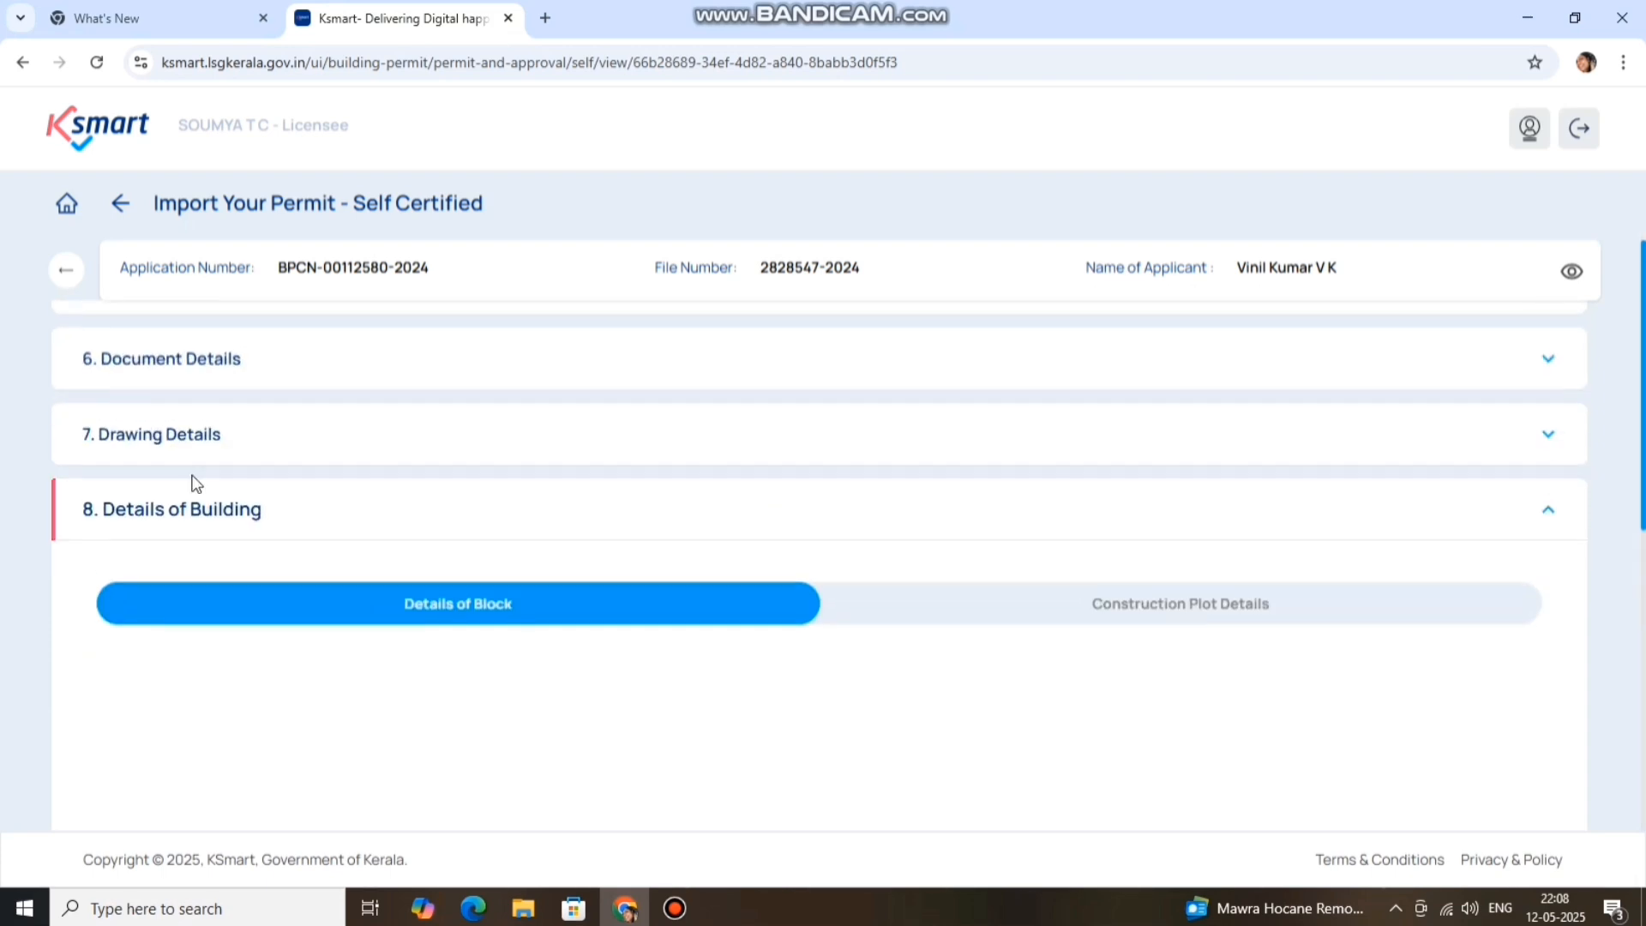
pyautogui.scroll(-4, 485, 449)
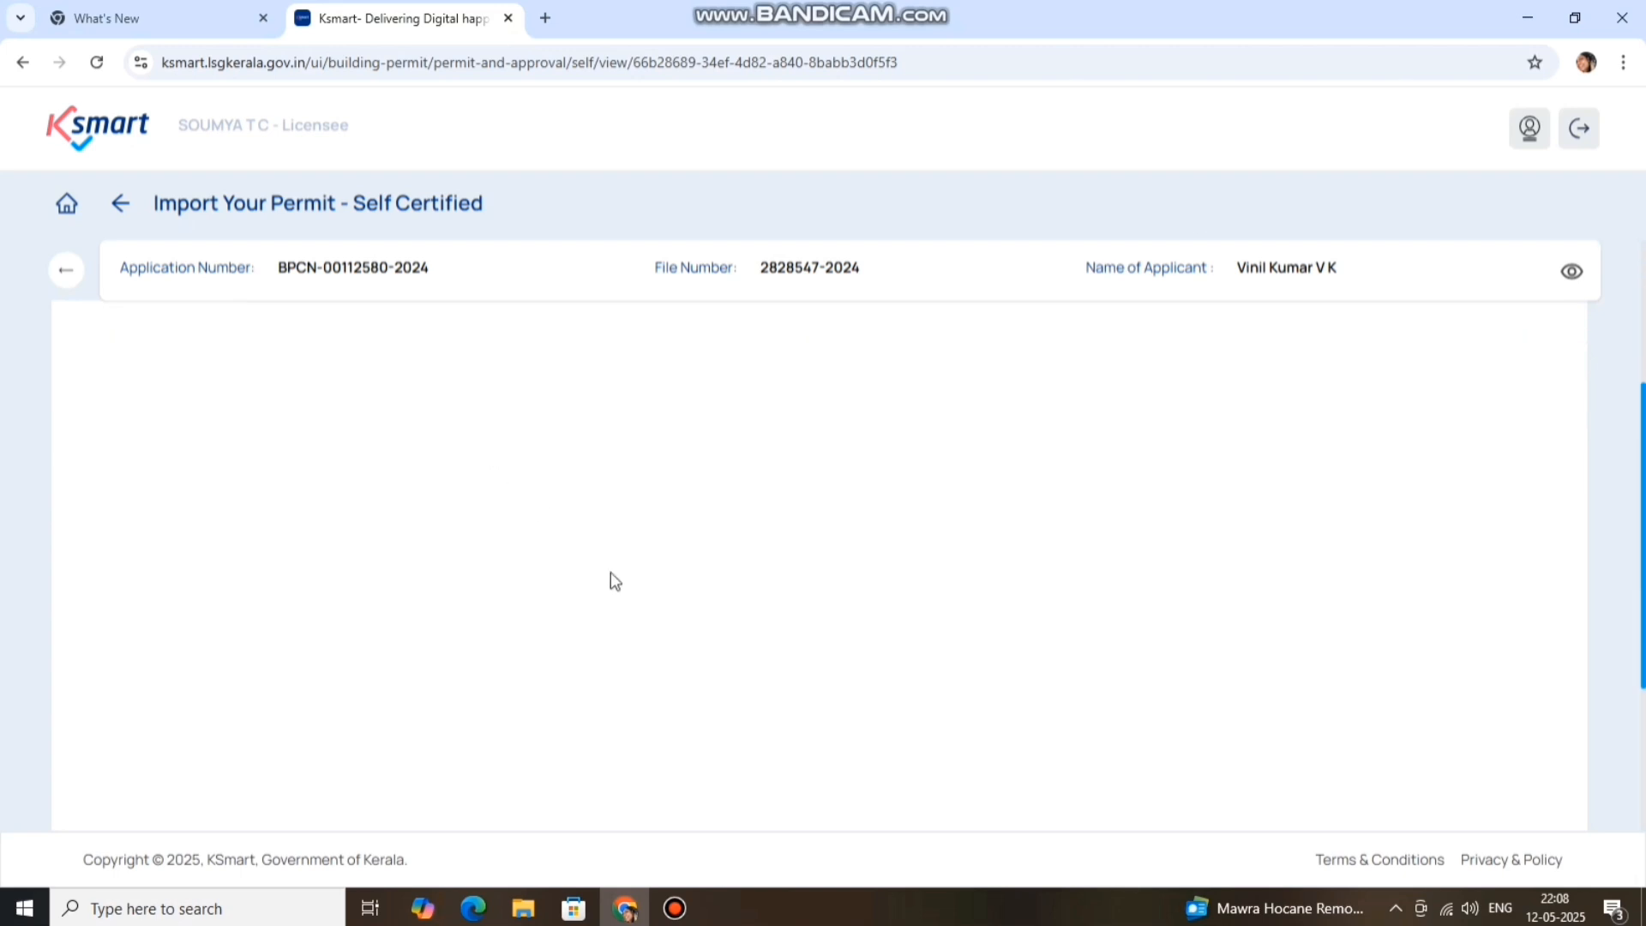
pyautogui.scroll(-3, 610, 572)
pyautogui.scroll(3, 610, 572)
pyautogui.scroll(4, 775, 496)
# Switch to Construction Plot Details and back to Details of Block, and examine Block 1's areas and construction block reference number.
pyautogui.click(903, 614)
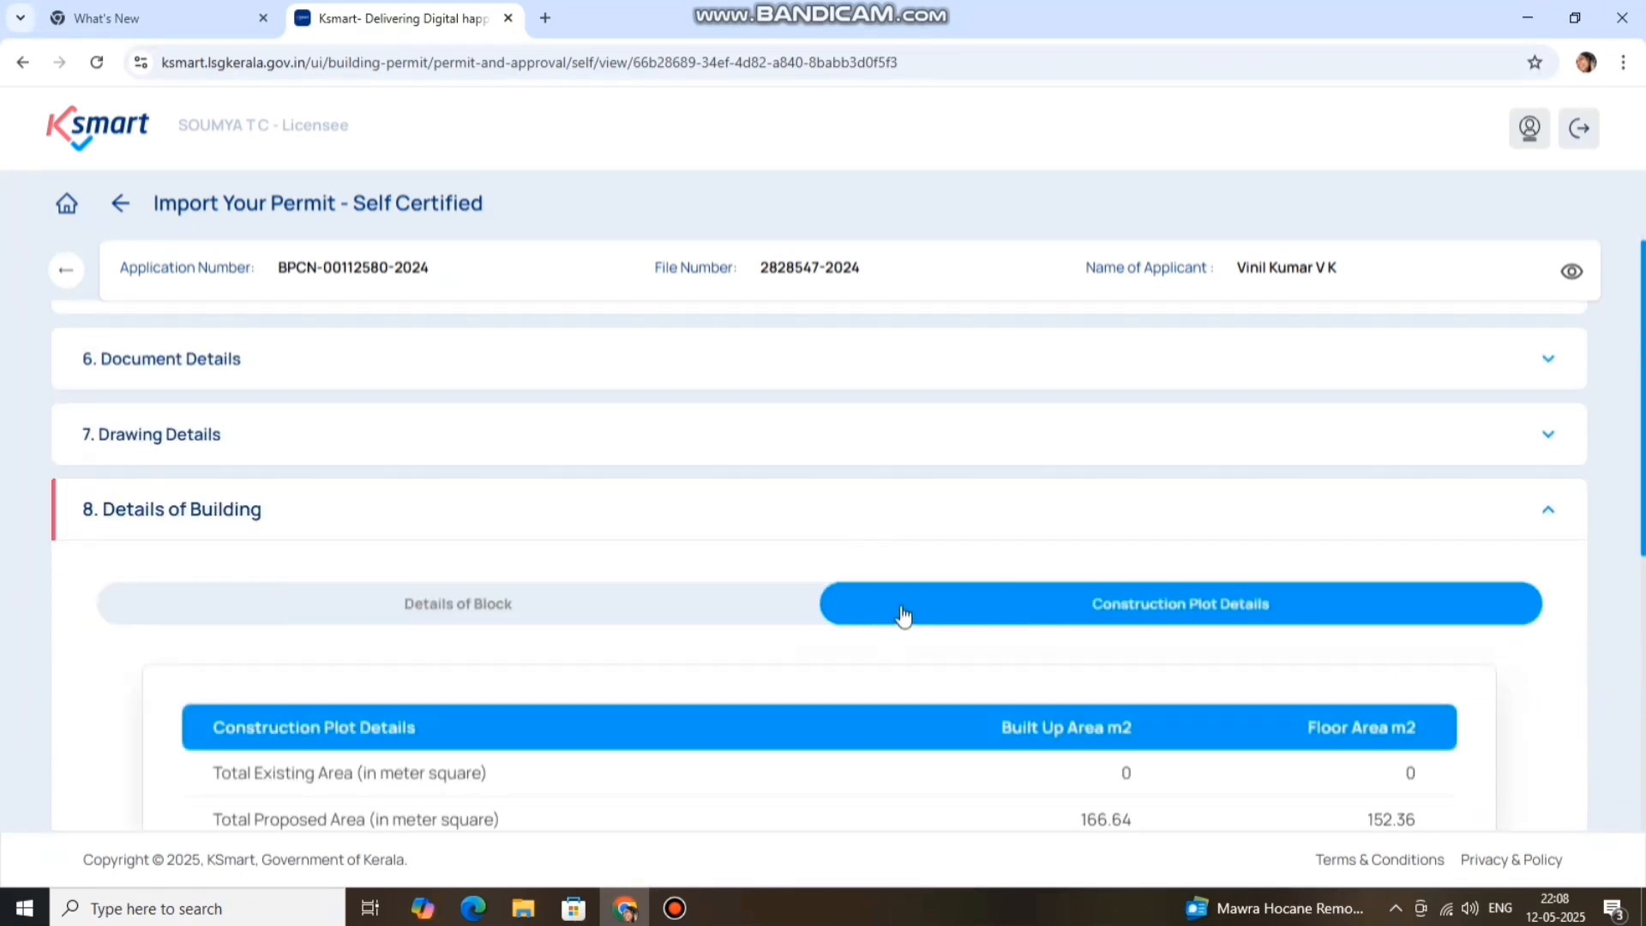
pyautogui.scroll(-3, 772, 562)
pyautogui.scroll(3, 672, 481)
pyautogui.click(581, 600)
pyautogui.scroll(-5, 794, 467)
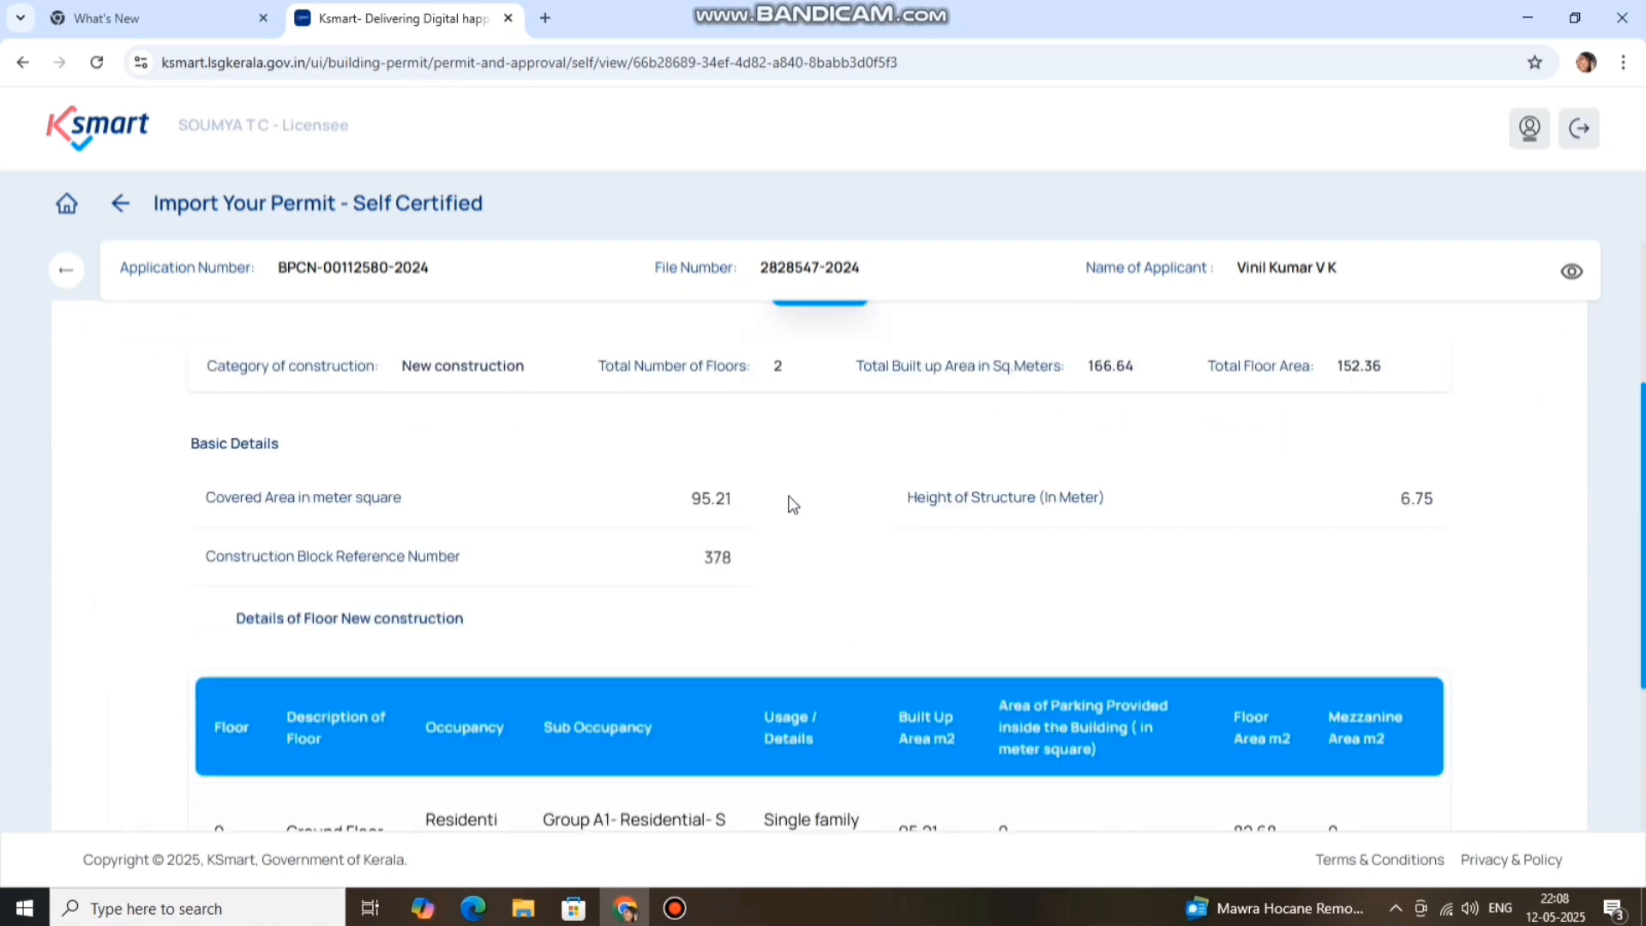
pyautogui.scroll(3, 613, 507)
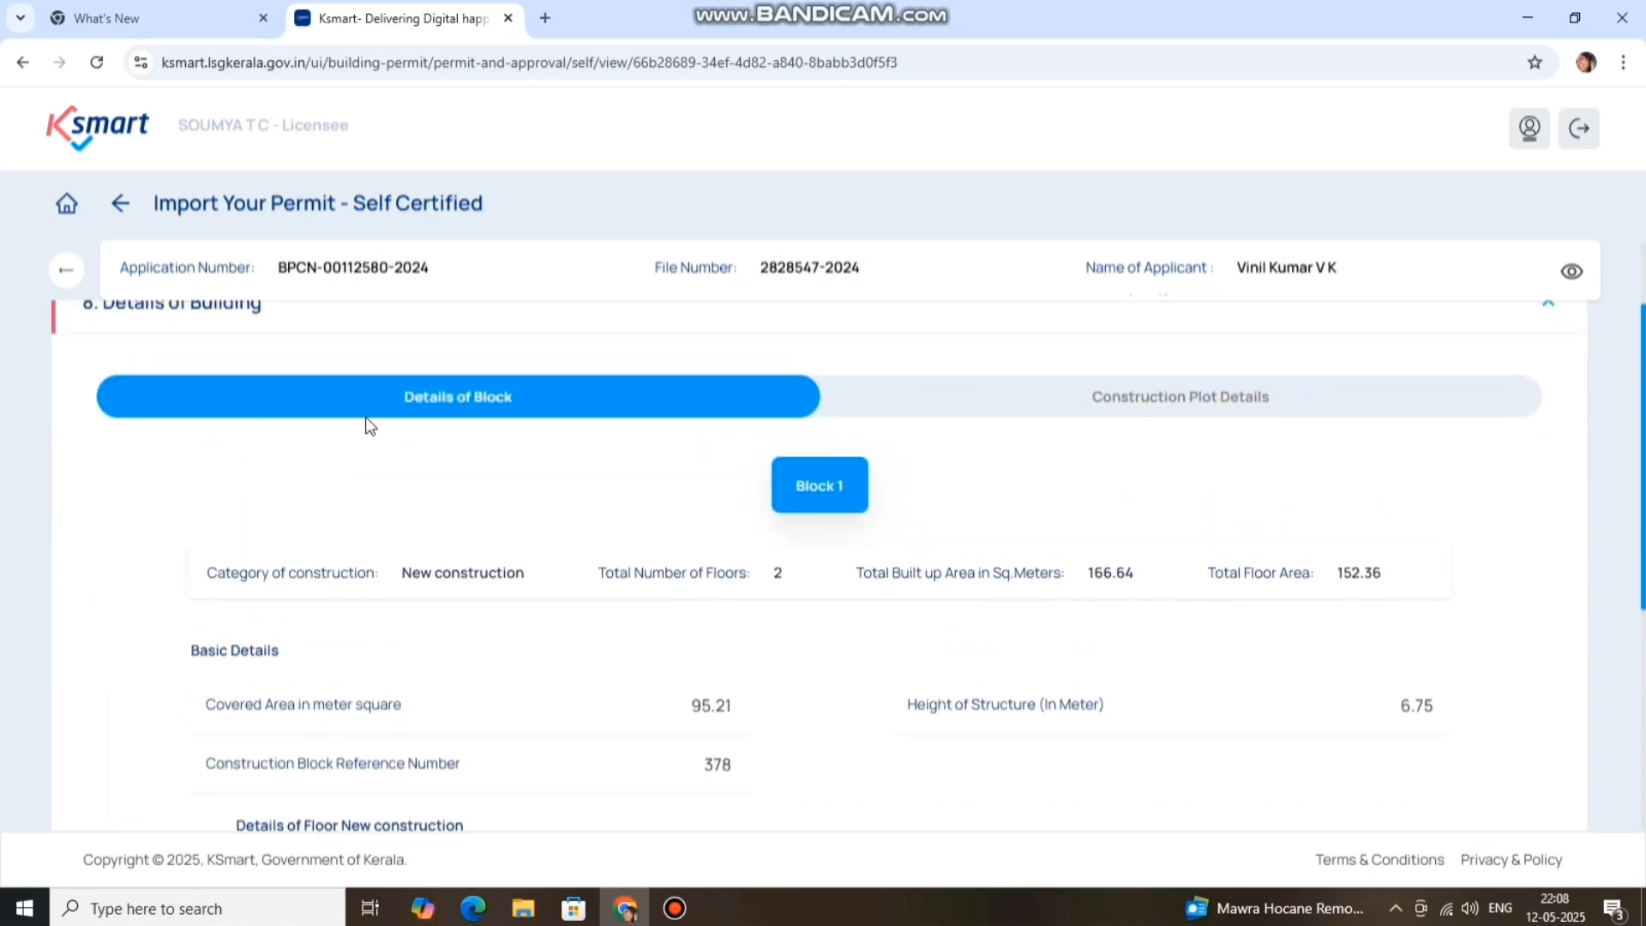
pyautogui.scroll(3, 366, 446)
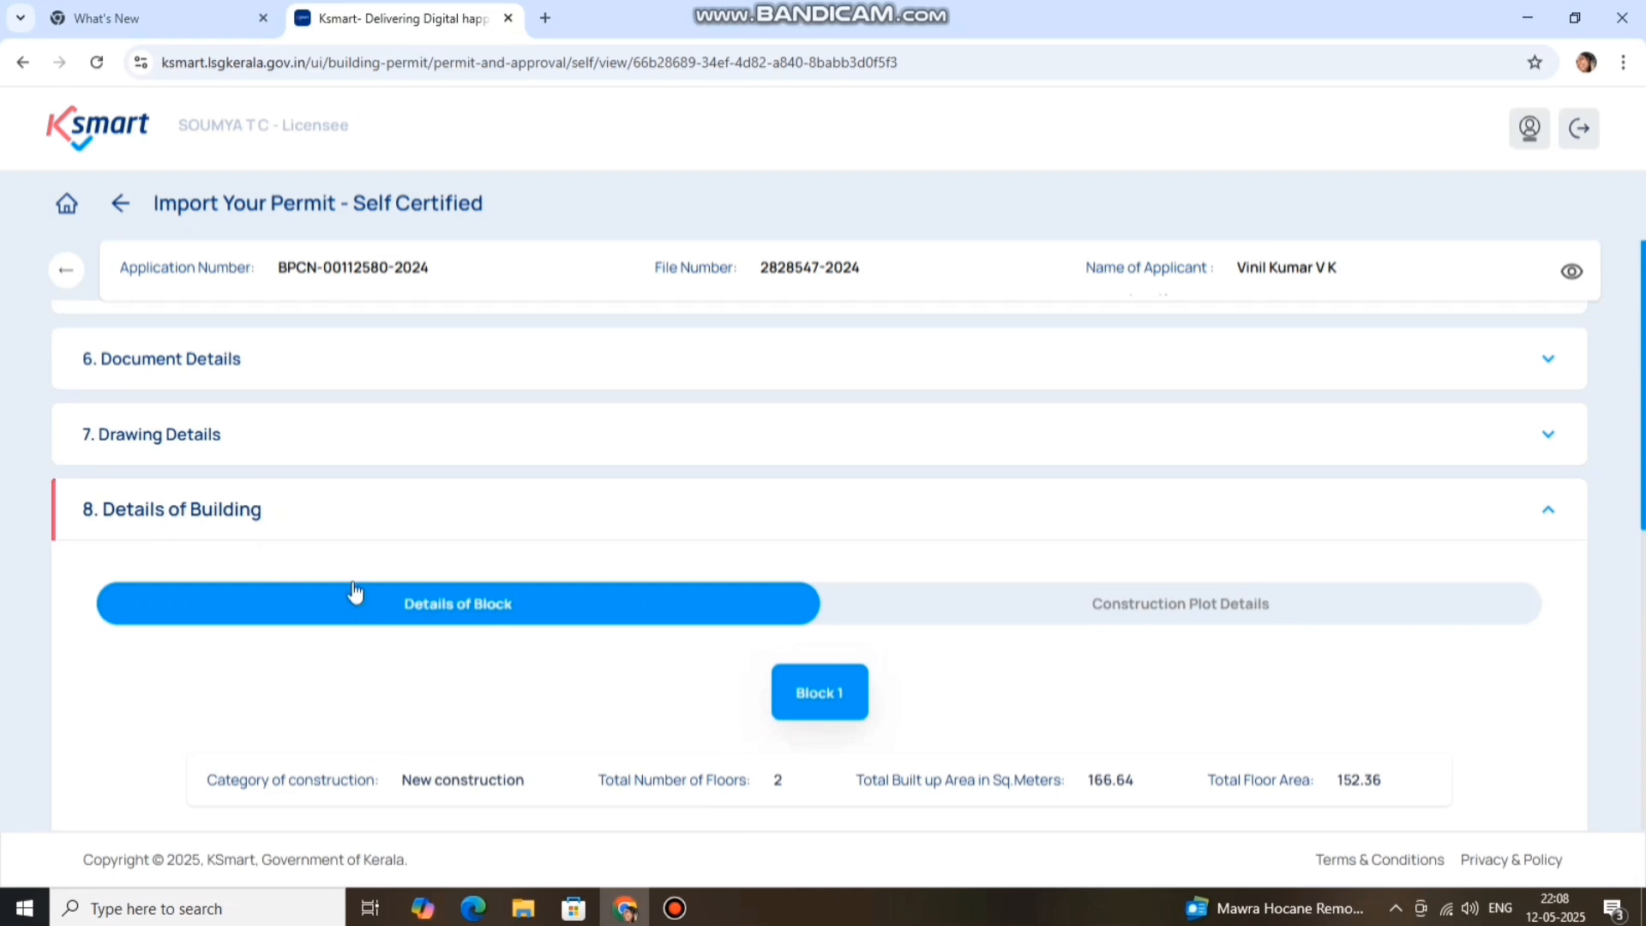
pyautogui.scroll(-4, 558, 572)
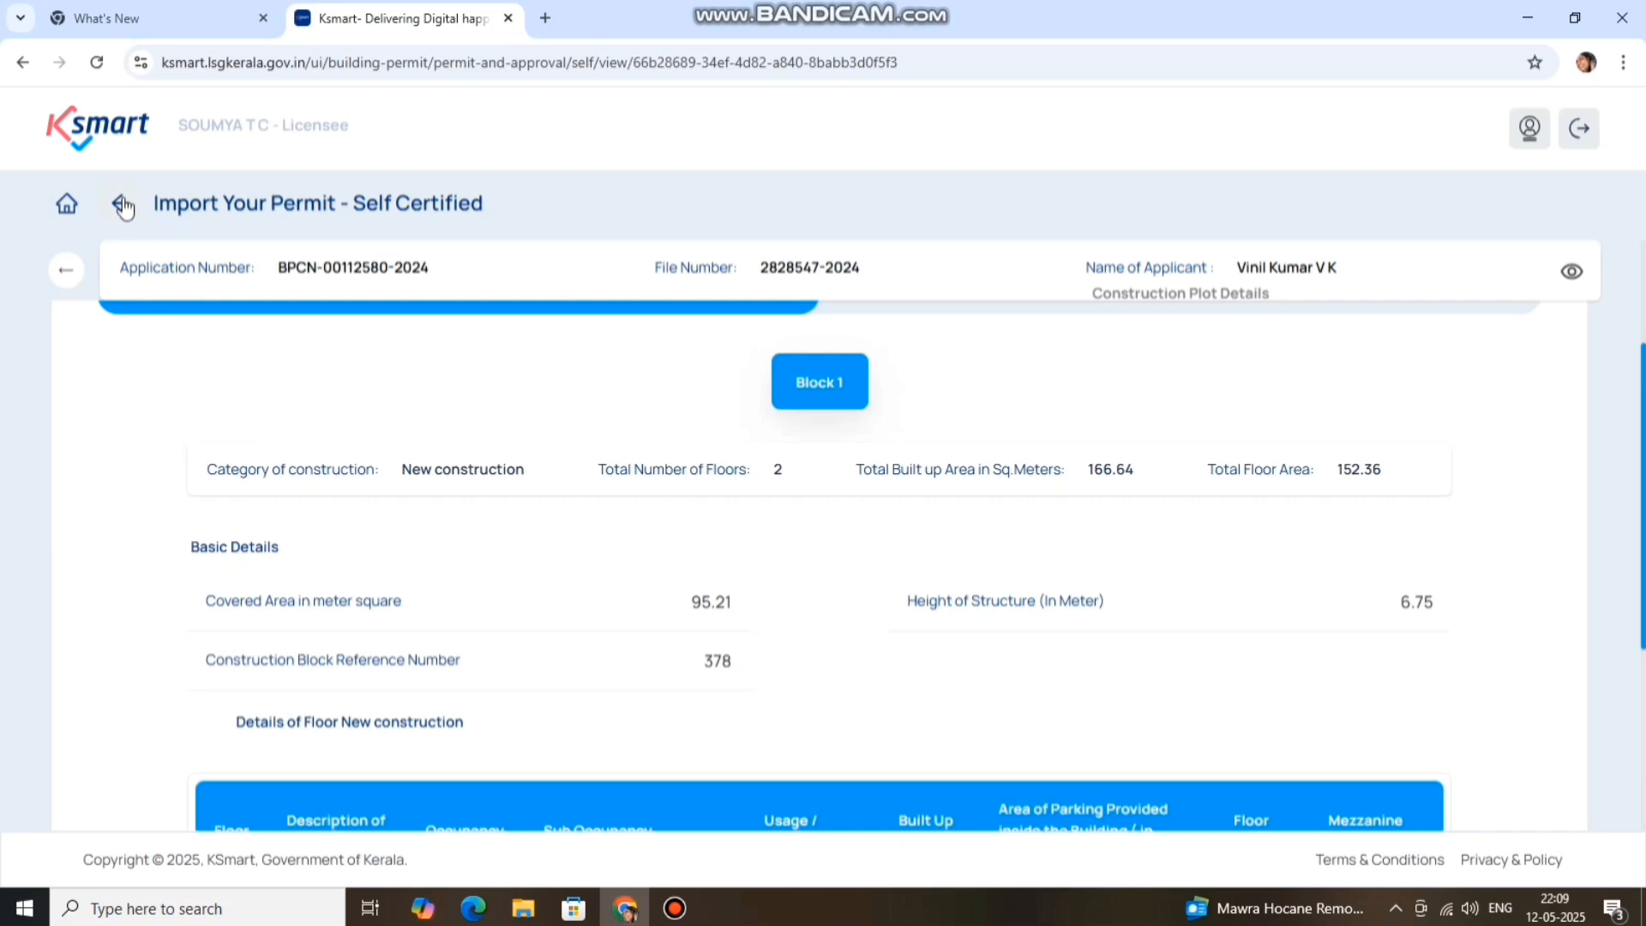
# Leave the imported permit's building details and return to the list of all applications.
pyautogui.click(64, 274)
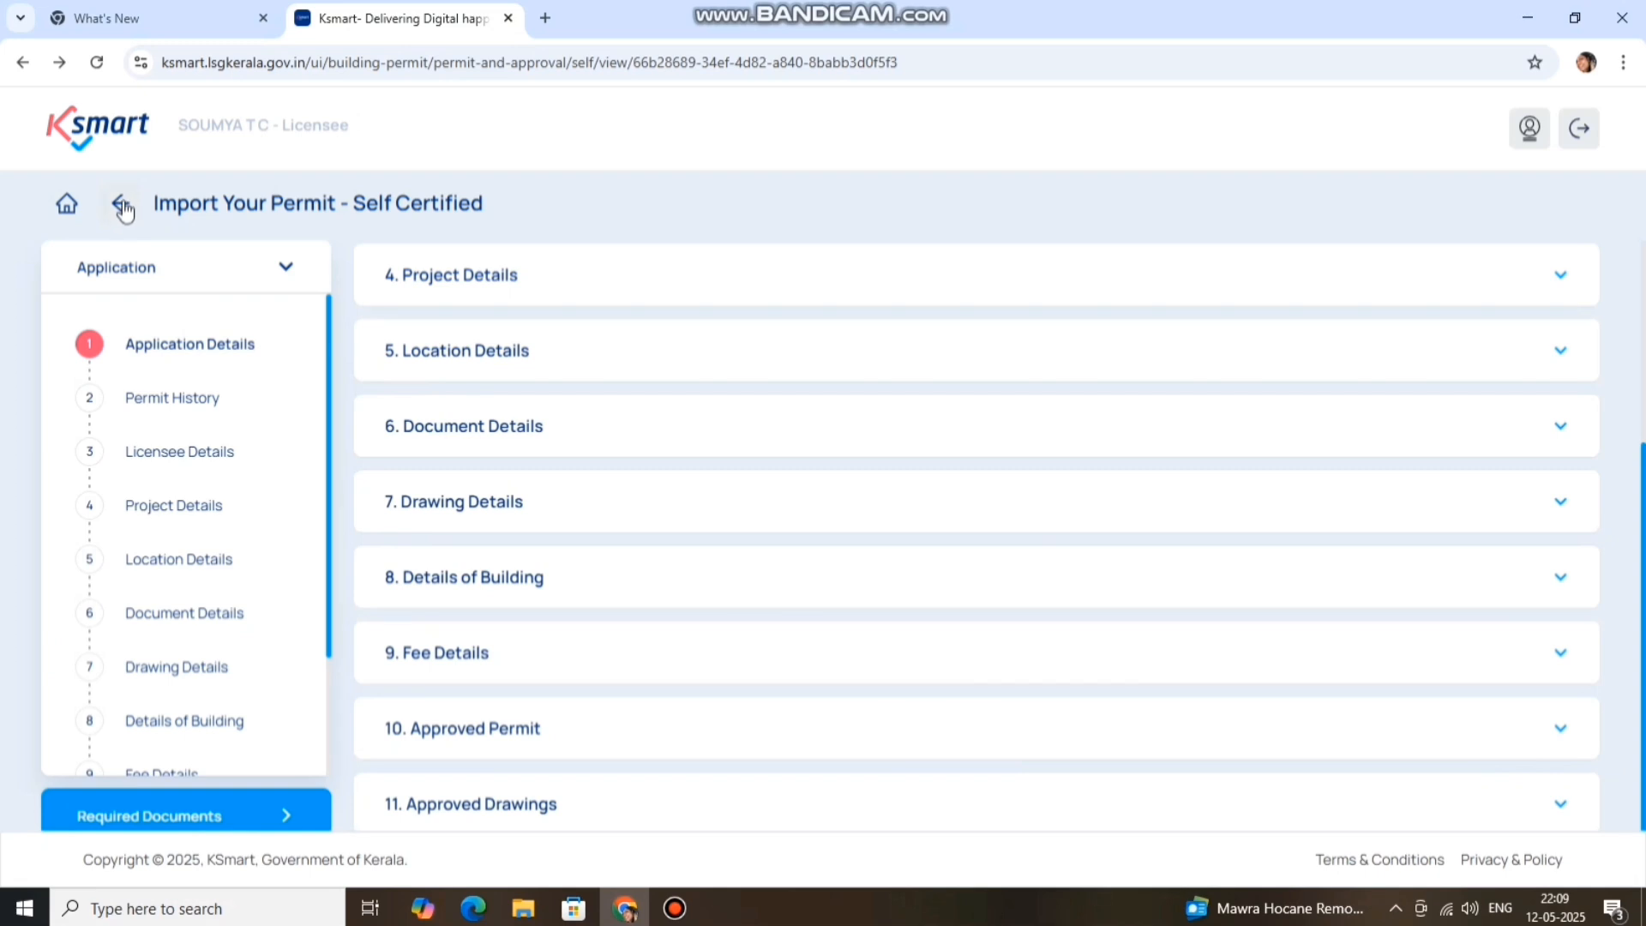
pyautogui.scroll(-1, 717, 511)
pyautogui.scroll(2, 600, 489)
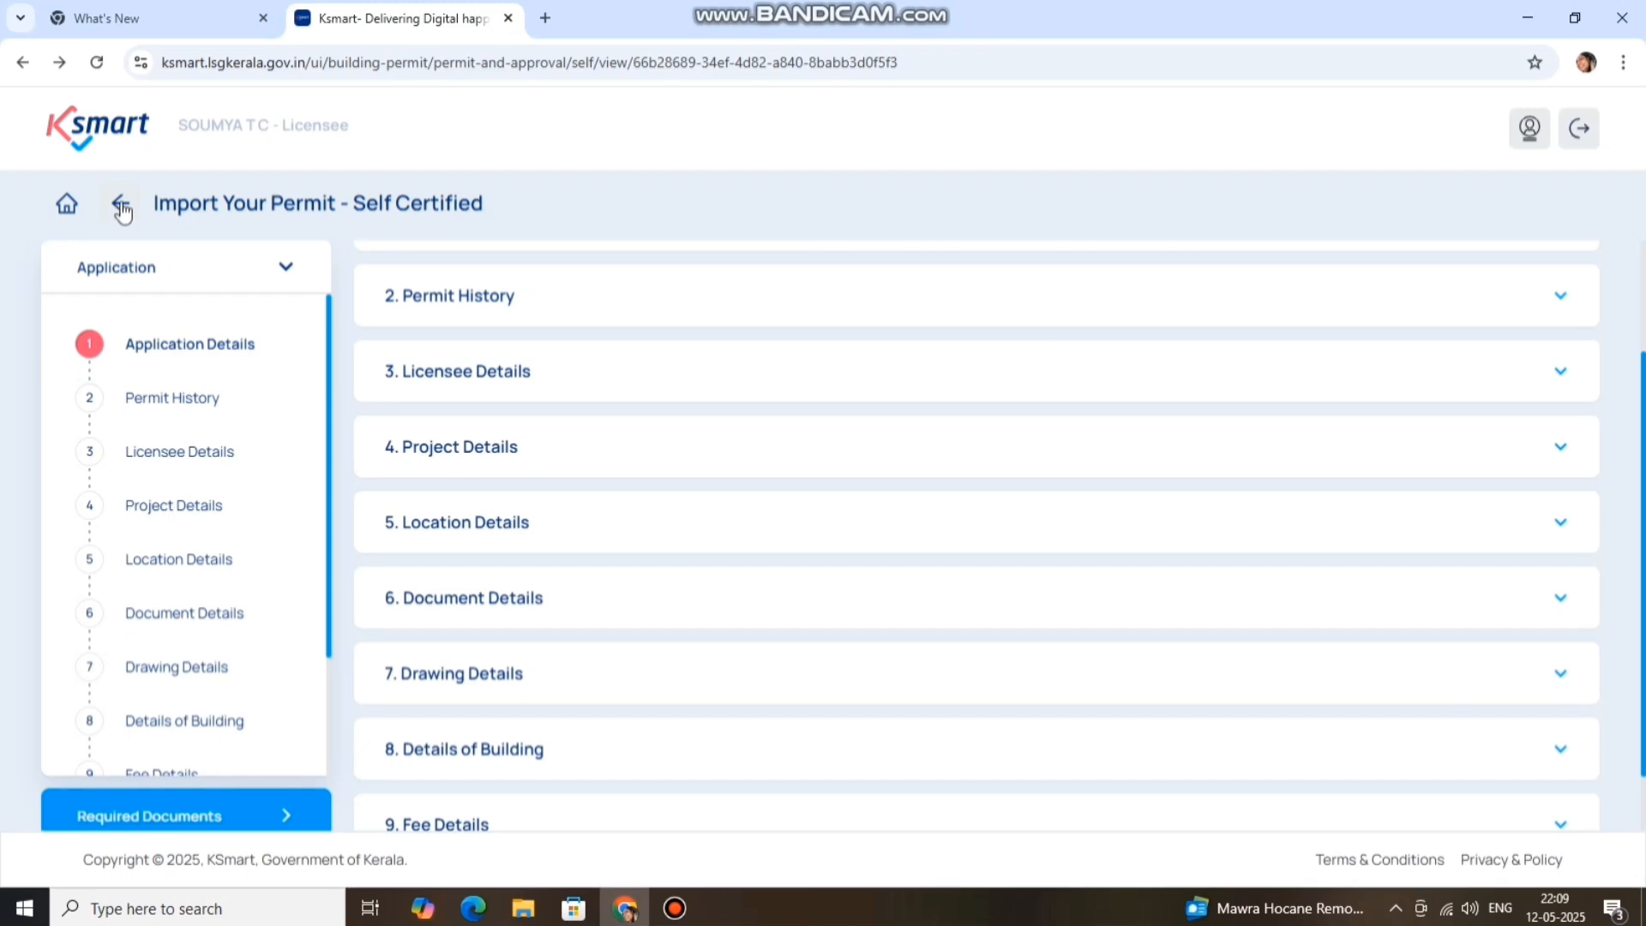
pyautogui.click(122, 208)
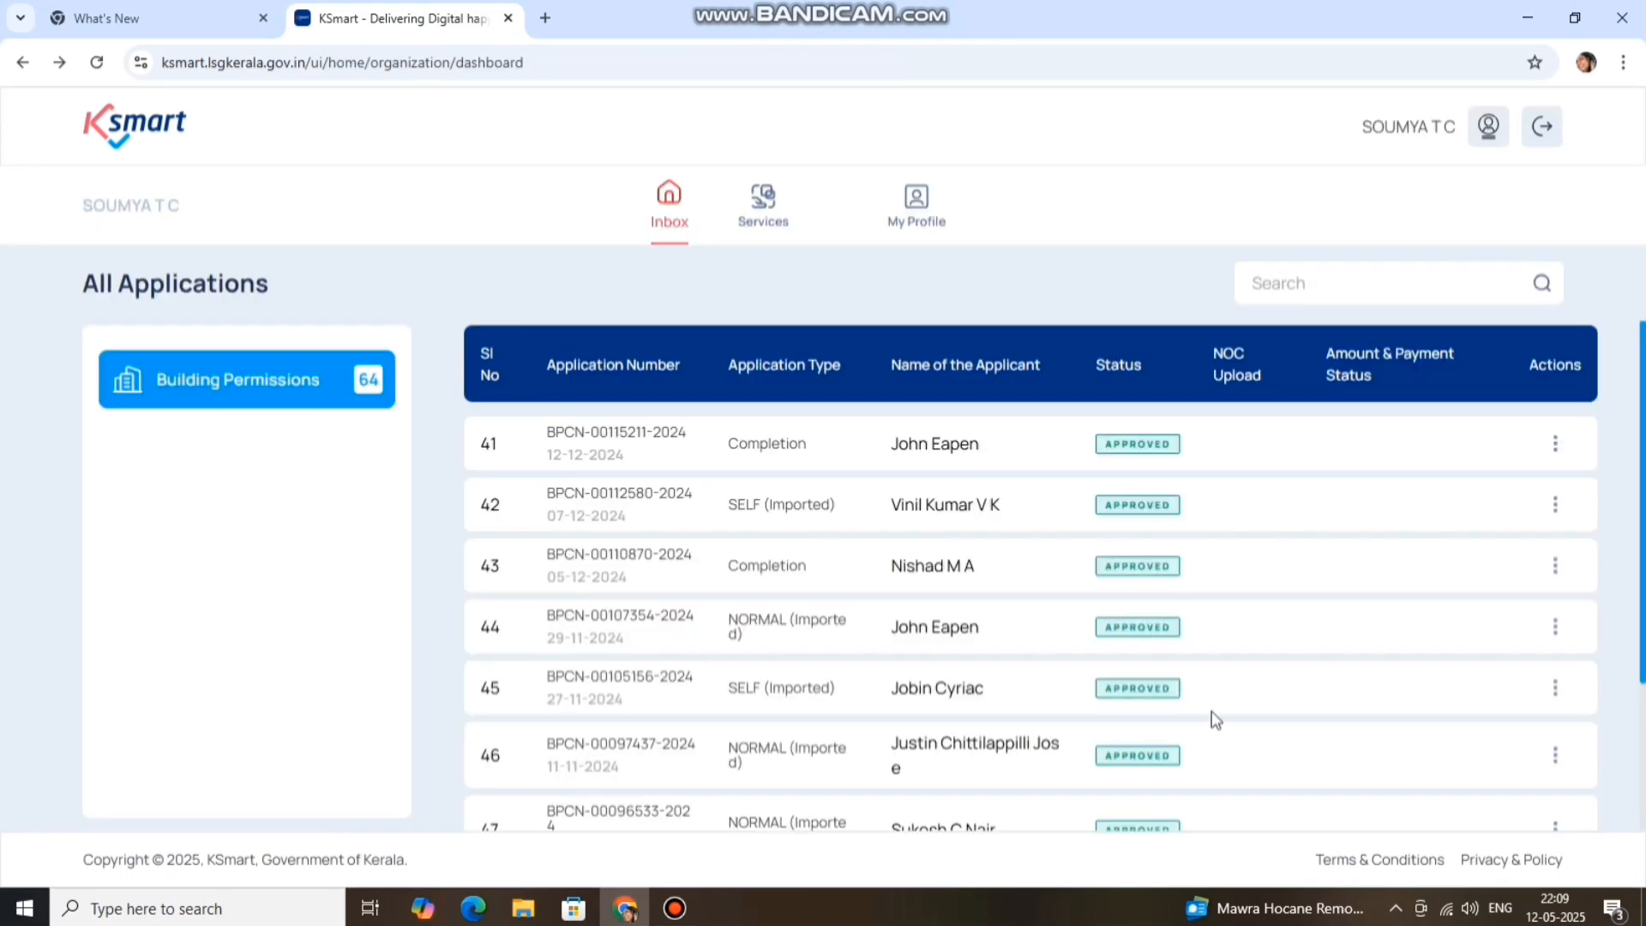
# Look through pages 5 and 6 of the application list for the applicant's returned completion application.
pyautogui.scroll(-2, 1247, 688)
pyautogui.click(1365, 791)
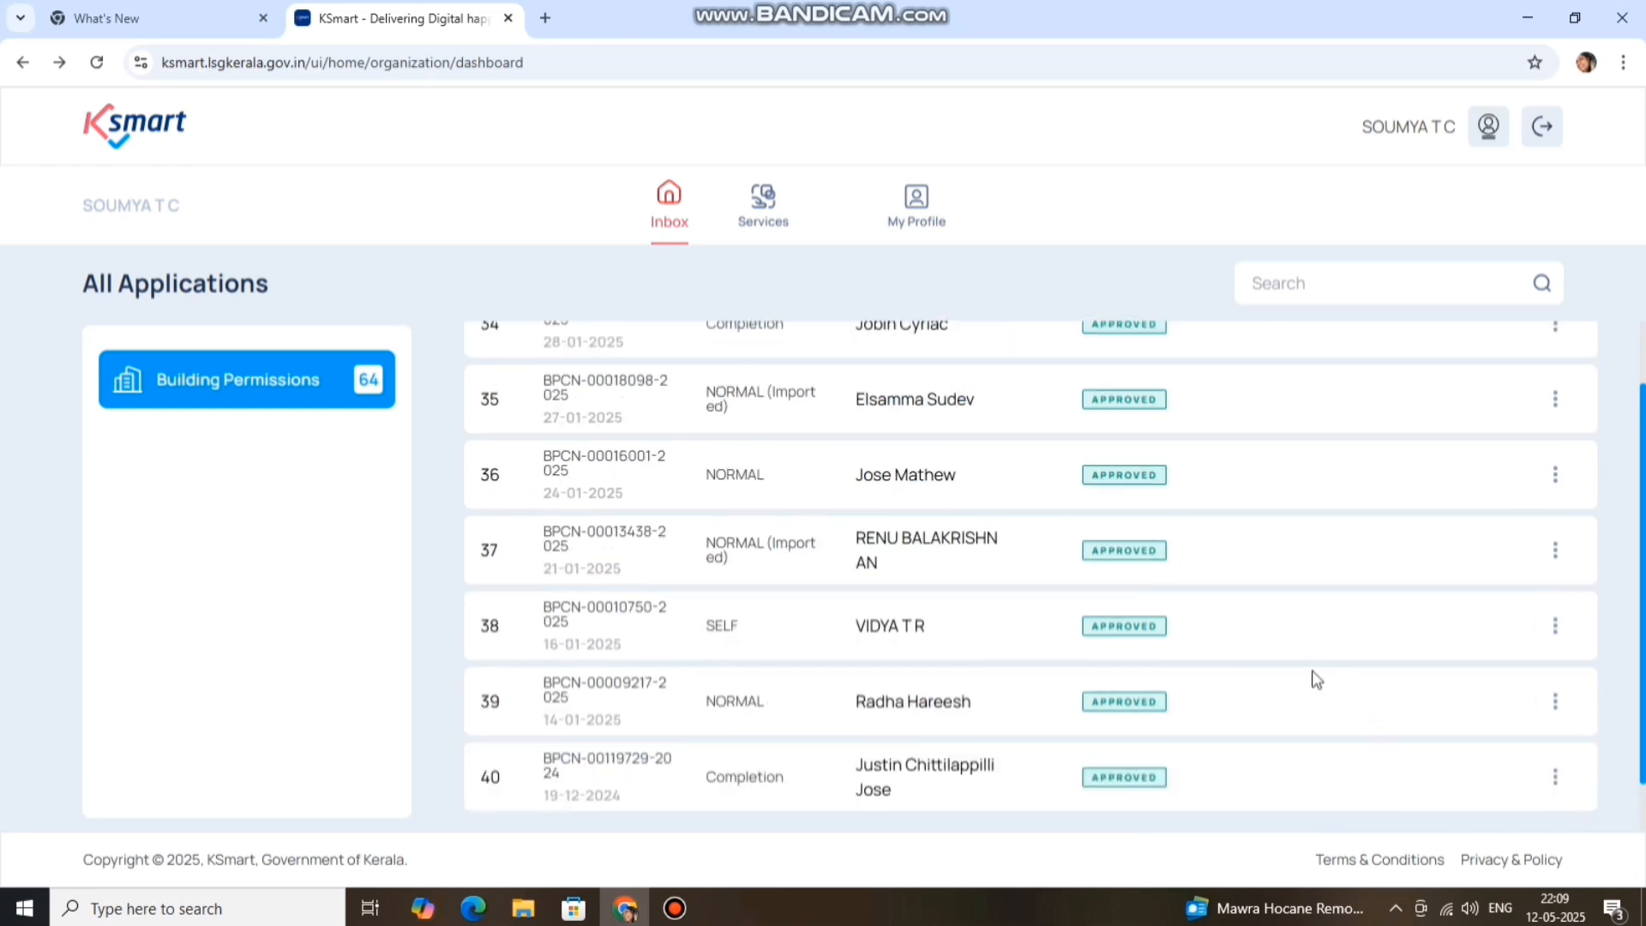
pyautogui.scroll(2, 1303, 682)
pyautogui.scroll(-3, 1223, 616)
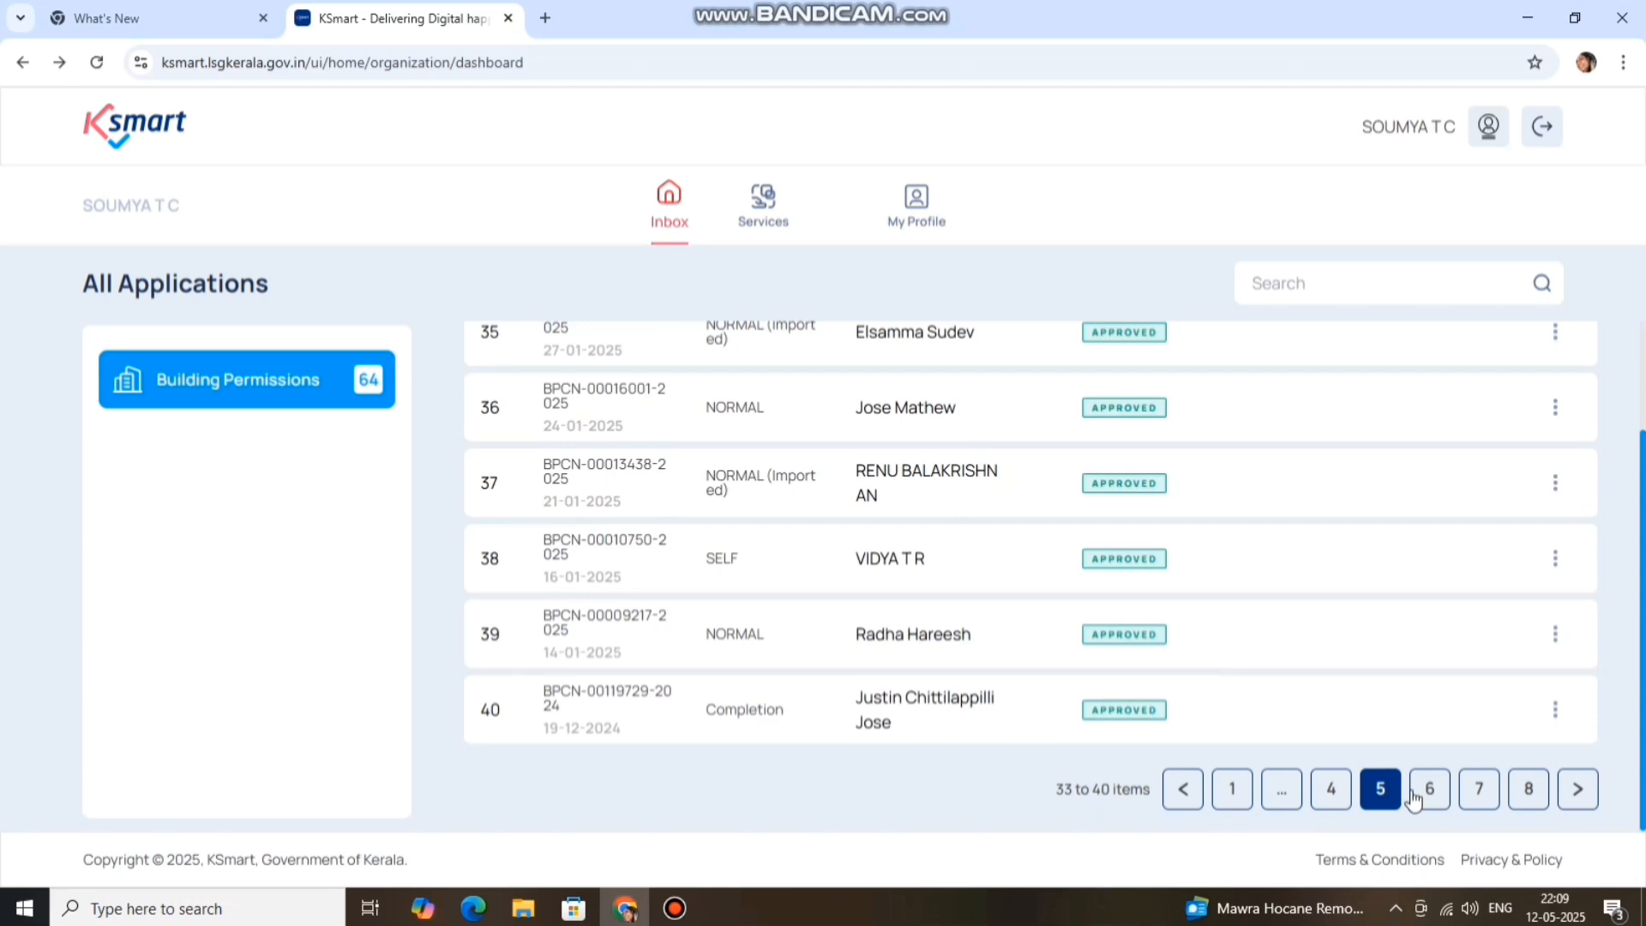
pyautogui.scroll(3, 1264, 729)
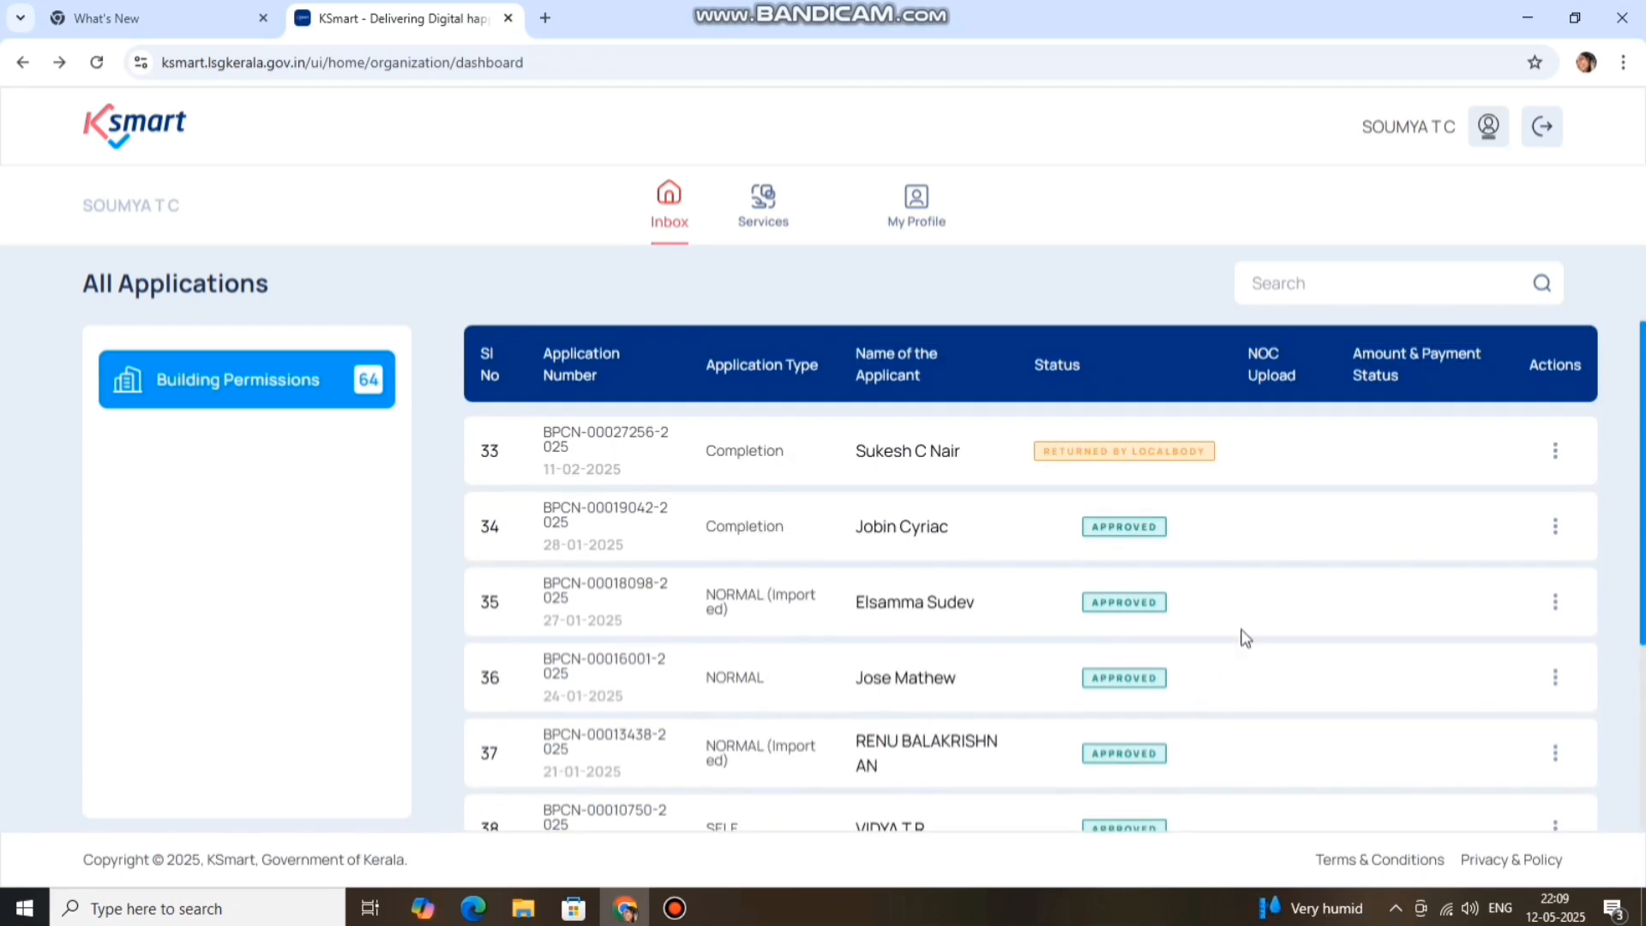
pyautogui.scroll(-3, 1260, 617)
pyautogui.click(1439, 791)
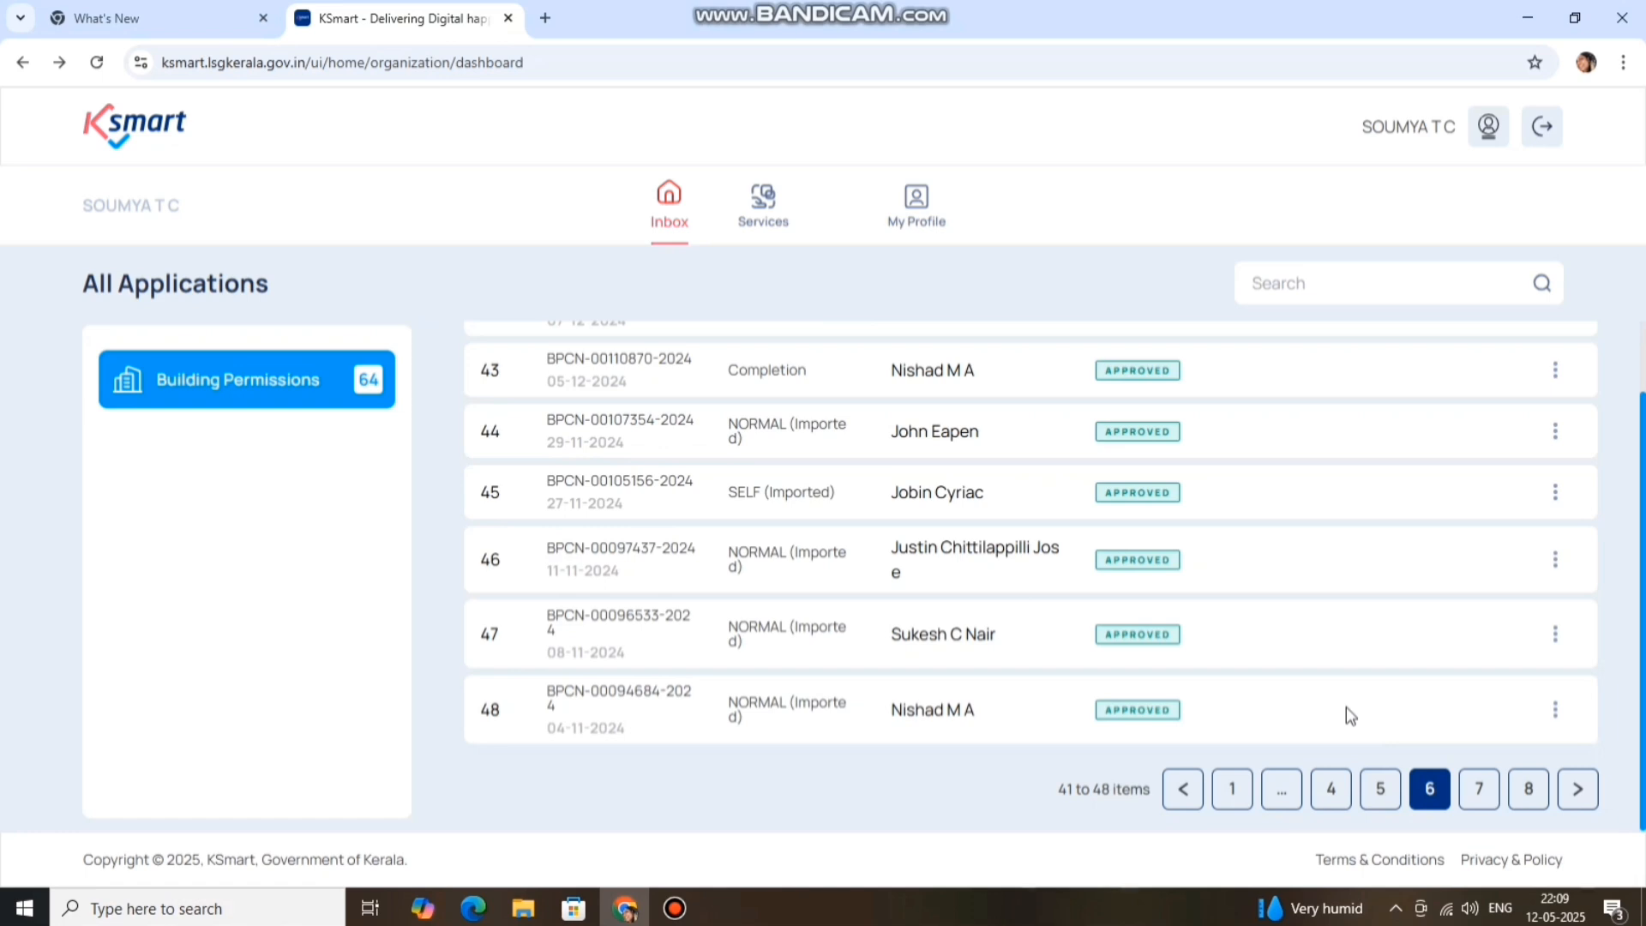
pyautogui.scroll(2, 1346, 706)
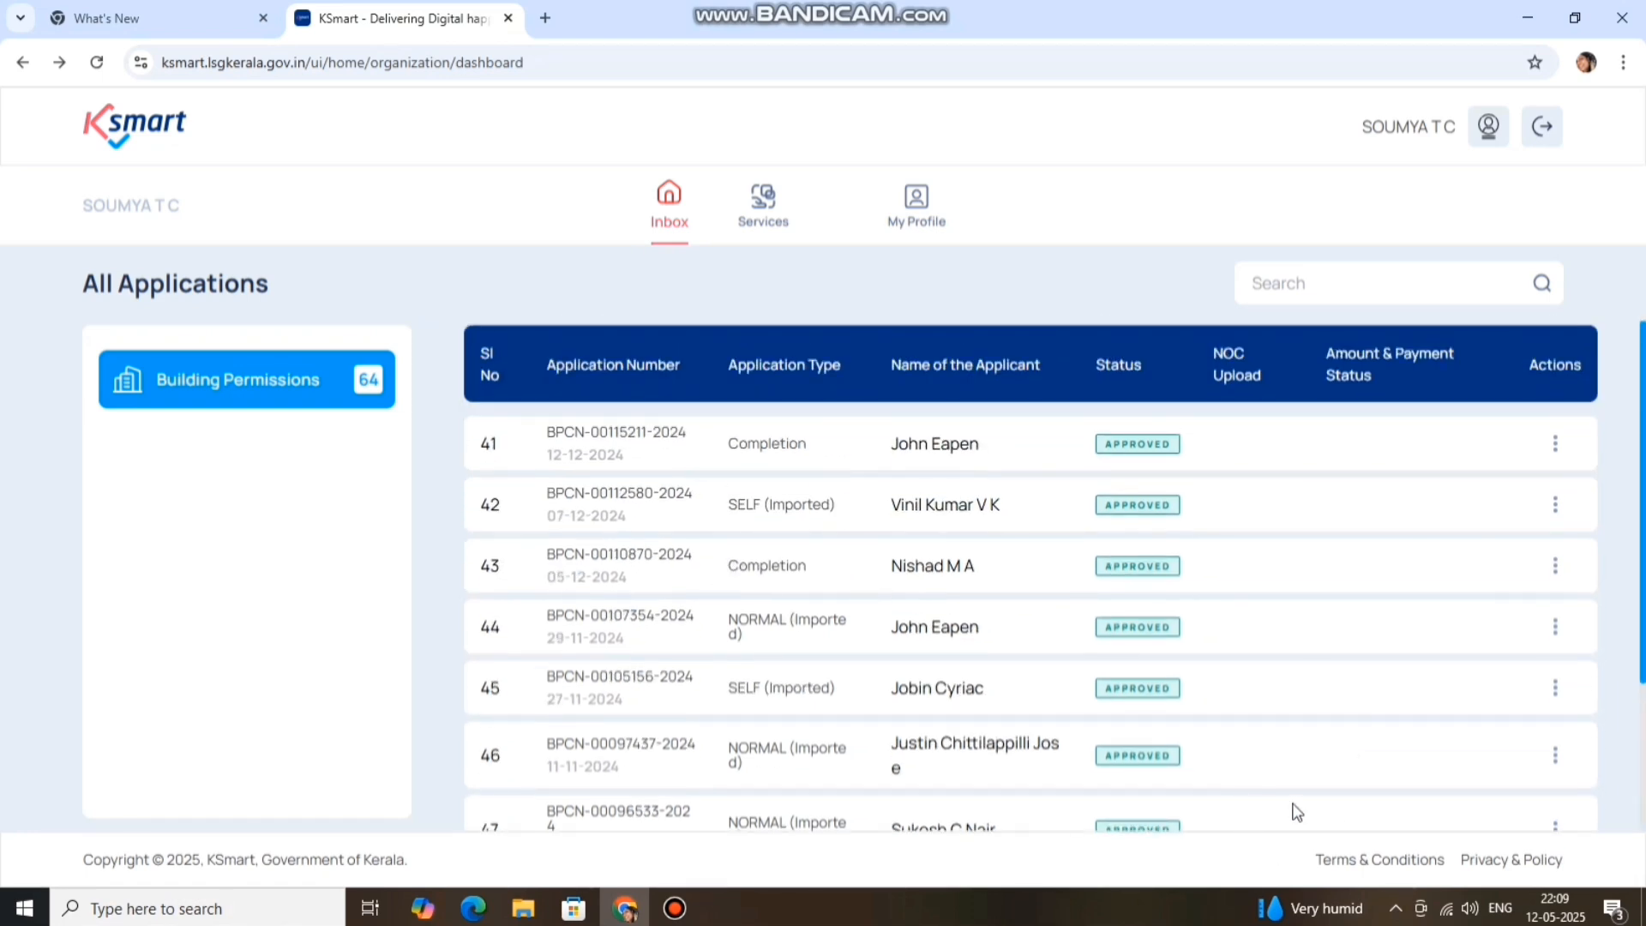
pyautogui.scroll(-2, 1297, 811)
# Open the returned Completion application in row 30 on page 4 for editing and dismiss the local body's return note.
pyautogui.click(1332, 797)
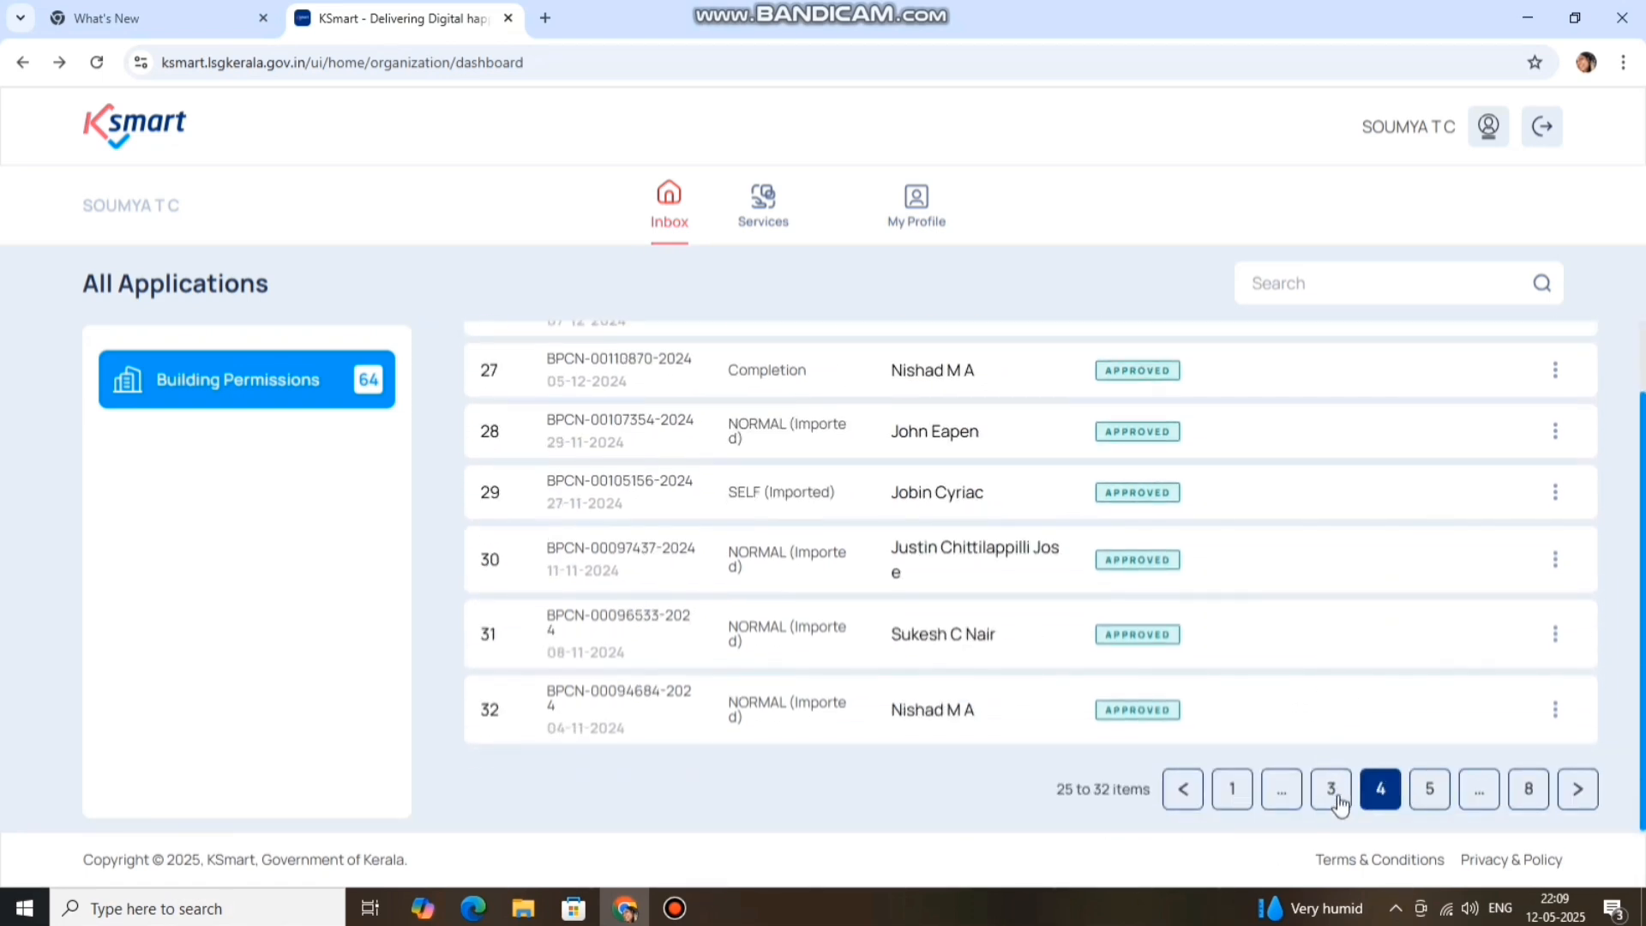
pyautogui.click(1338, 798)
pyautogui.scroll(3, 1053, 744)
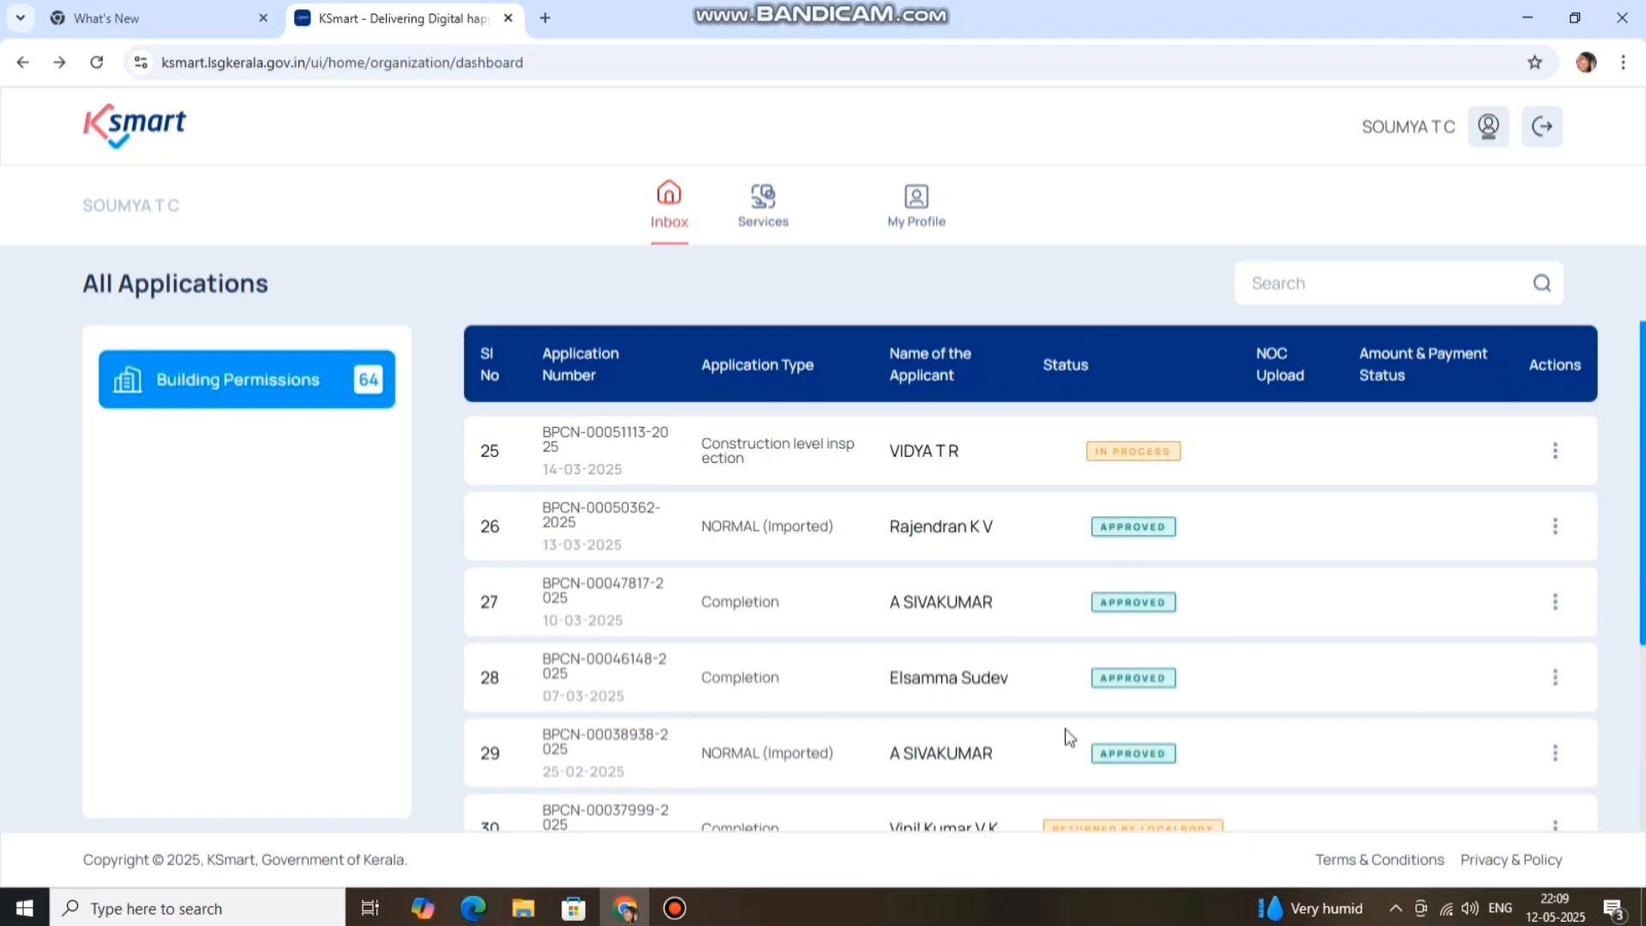
pyautogui.scroll(-3, 1099, 647)
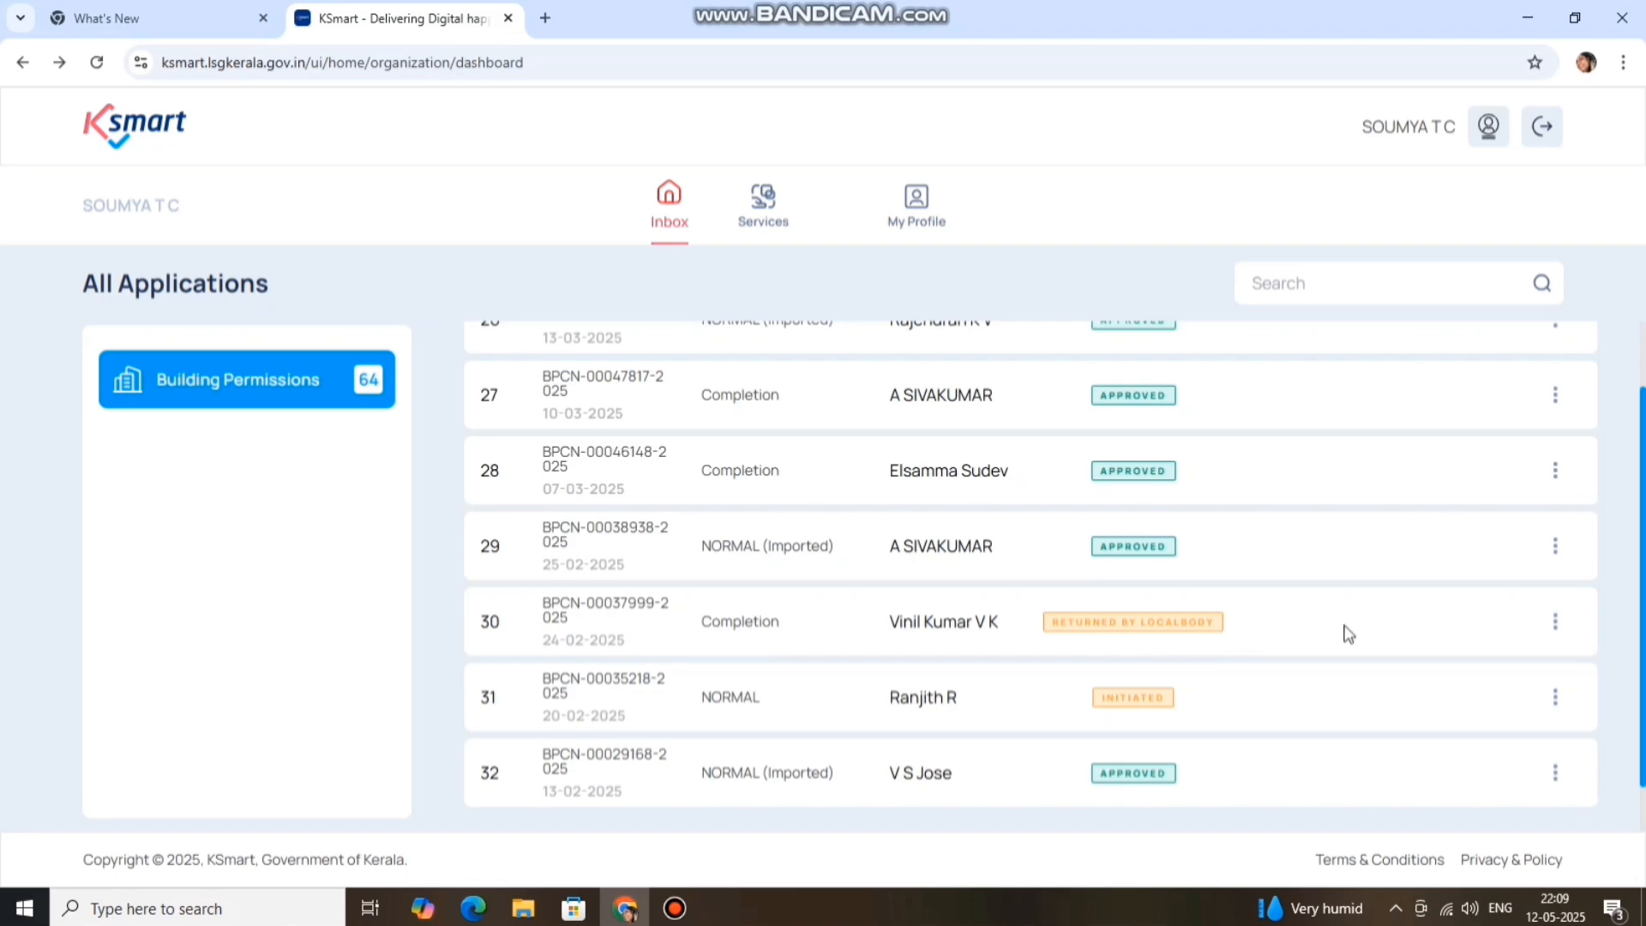
pyautogui.click(1555, 624)
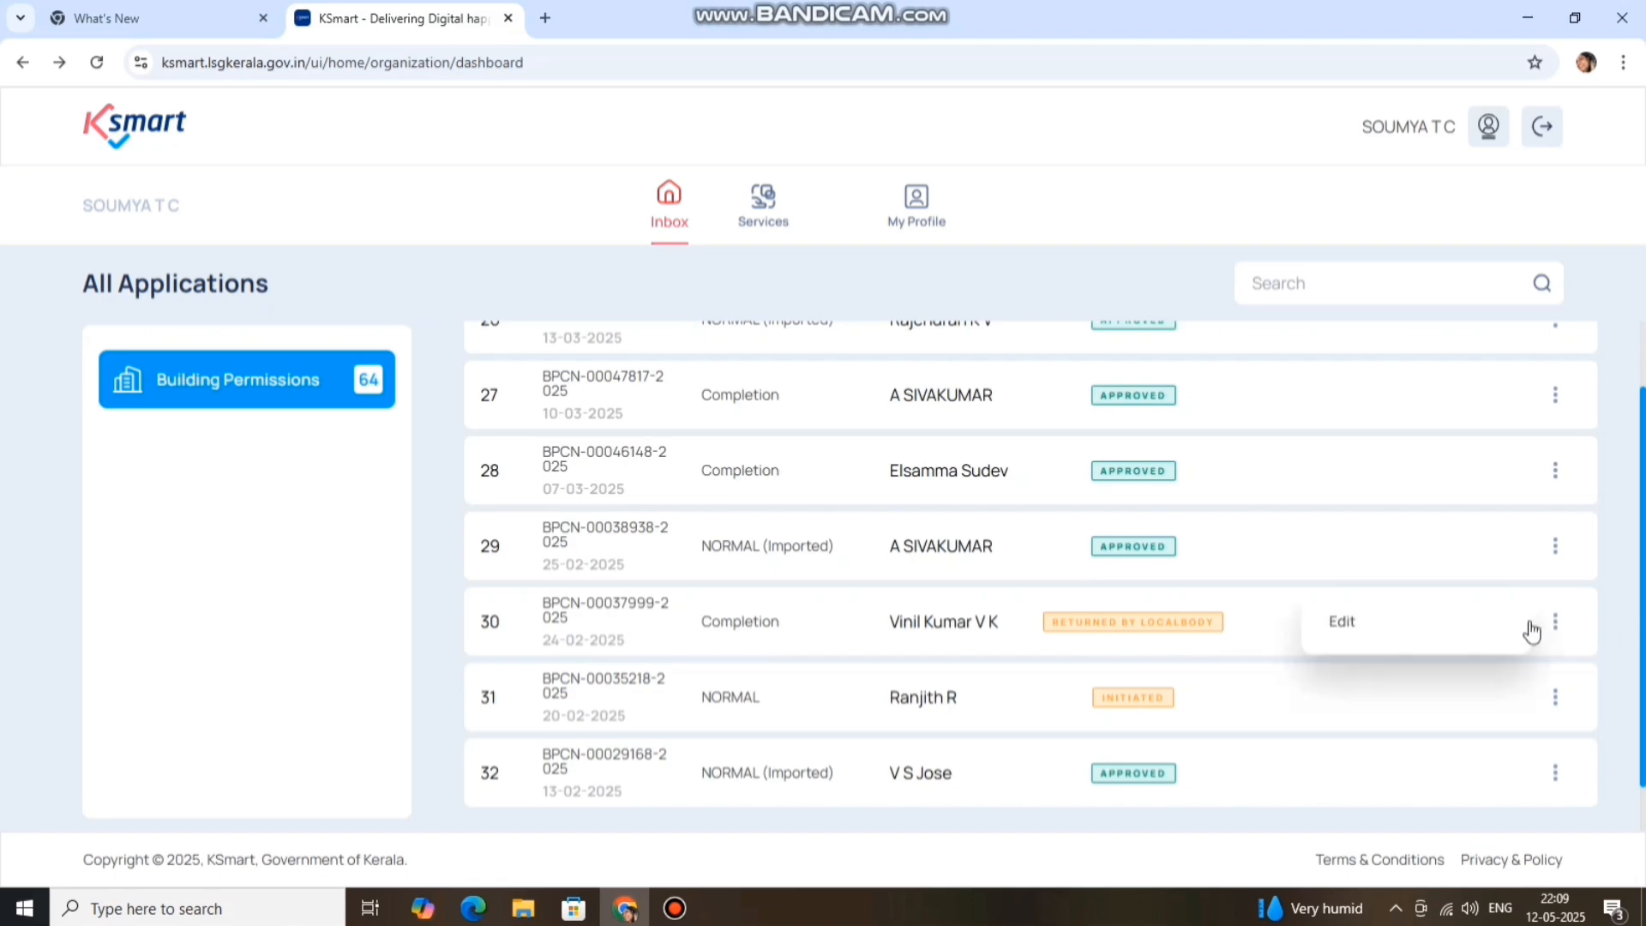
pyautogui.click(1457, 623)
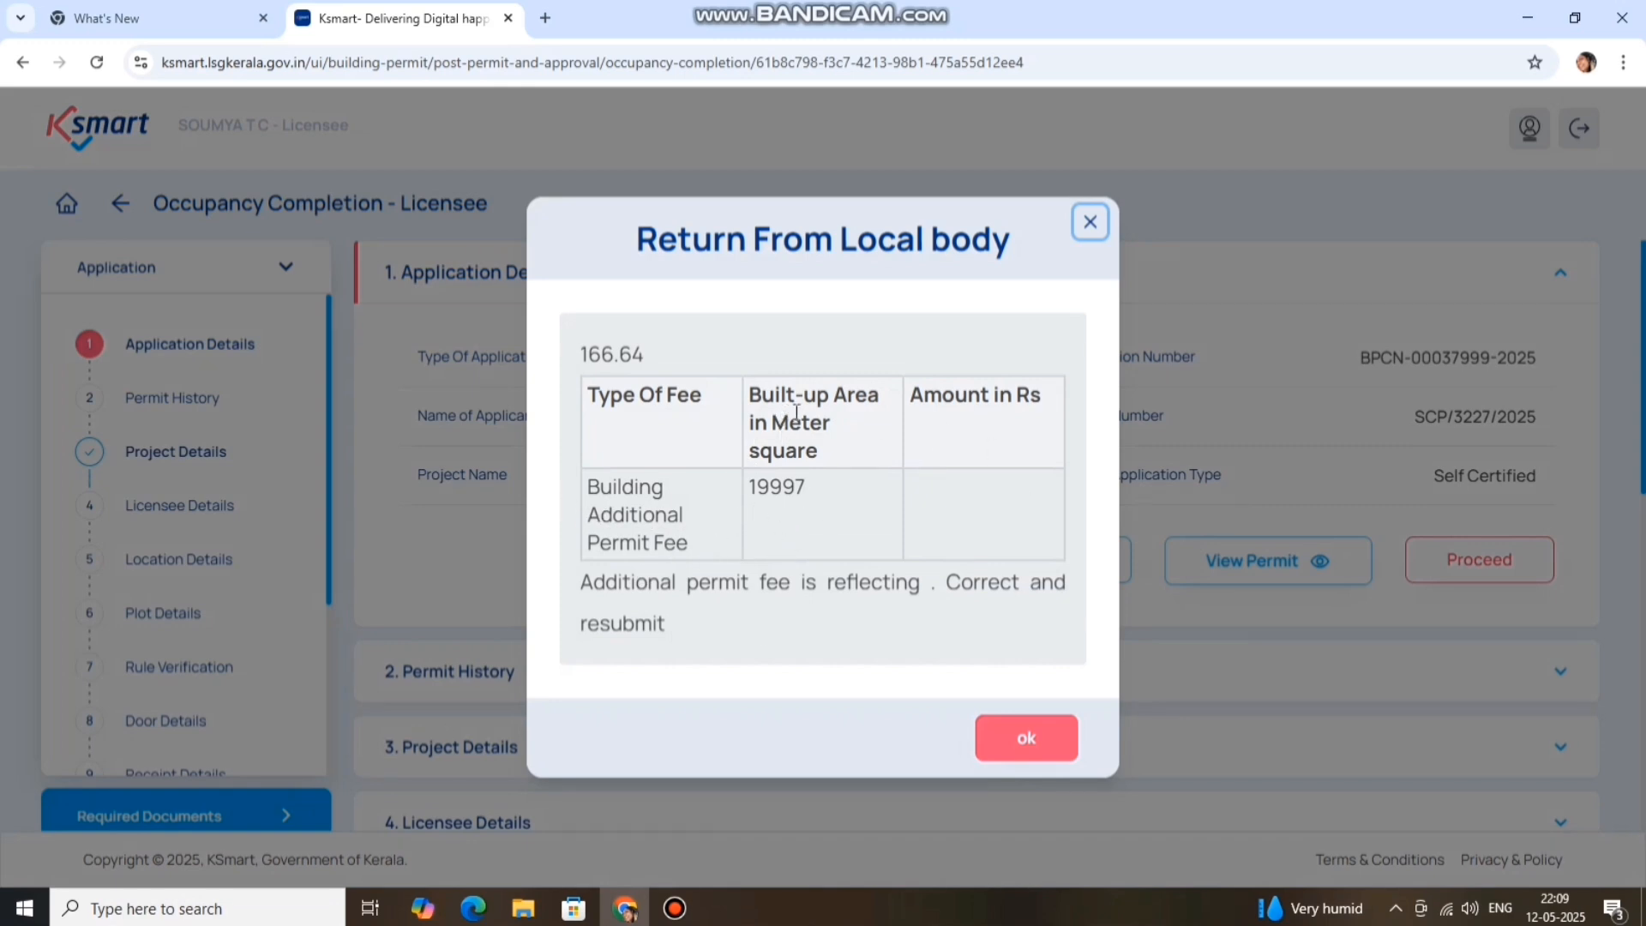
pyautogui.click(1029, 739)
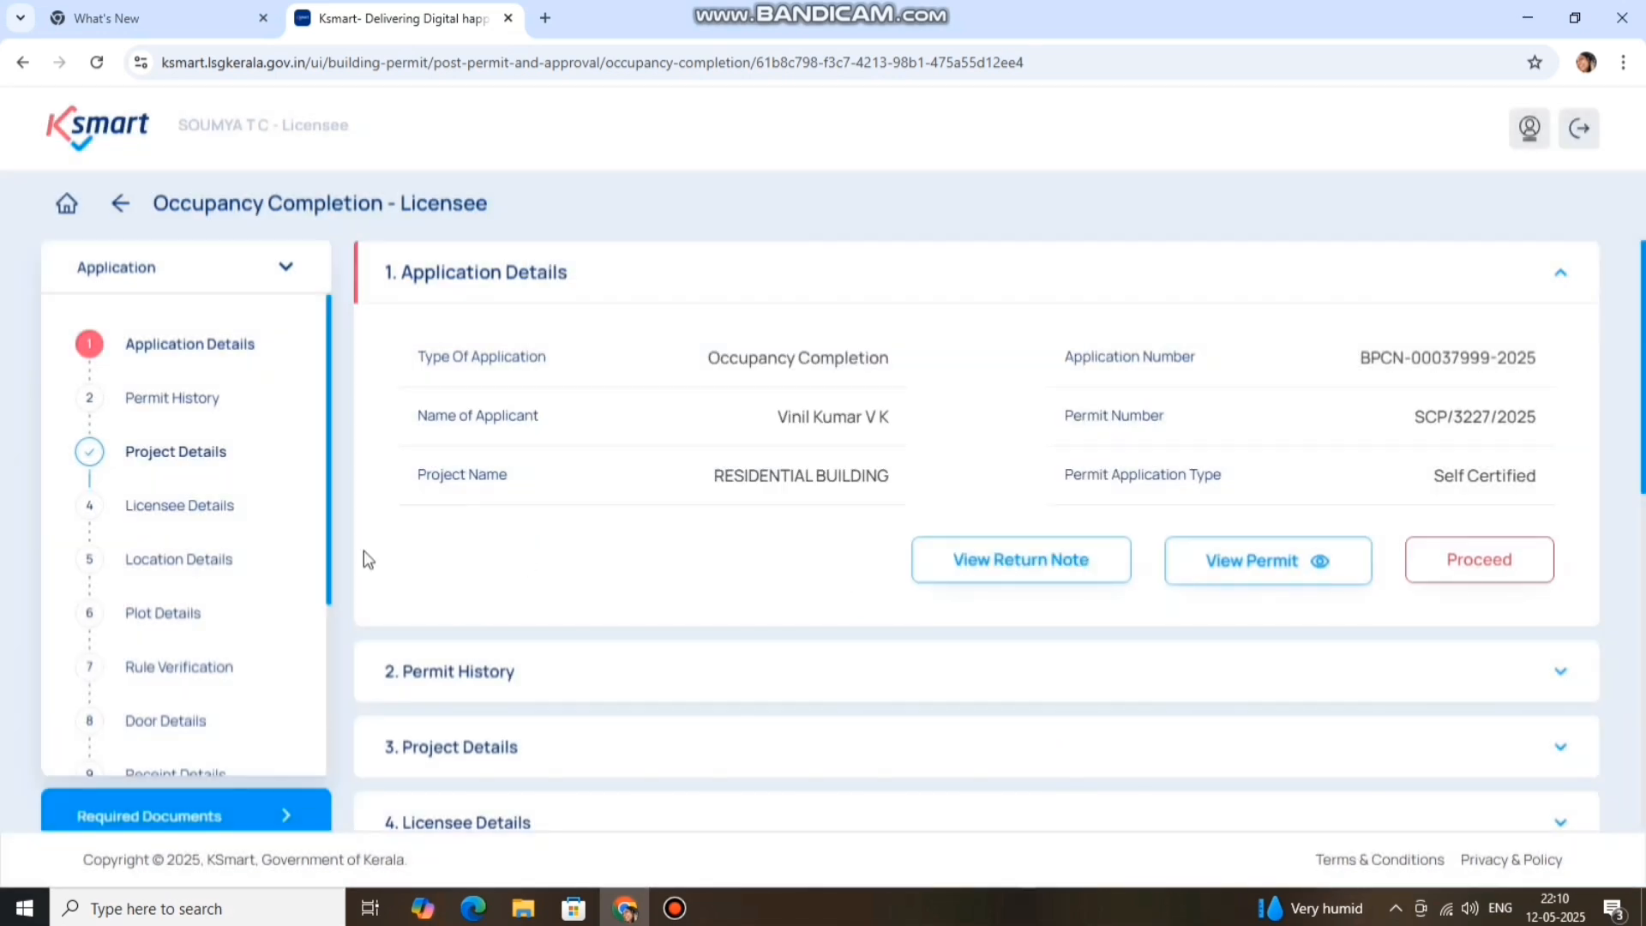
# Open the Rule Verification section and examine the occupancy-versus-permit area comparison and Block 1's basic details.
pyautogui.scroll(-4, 734, 573)
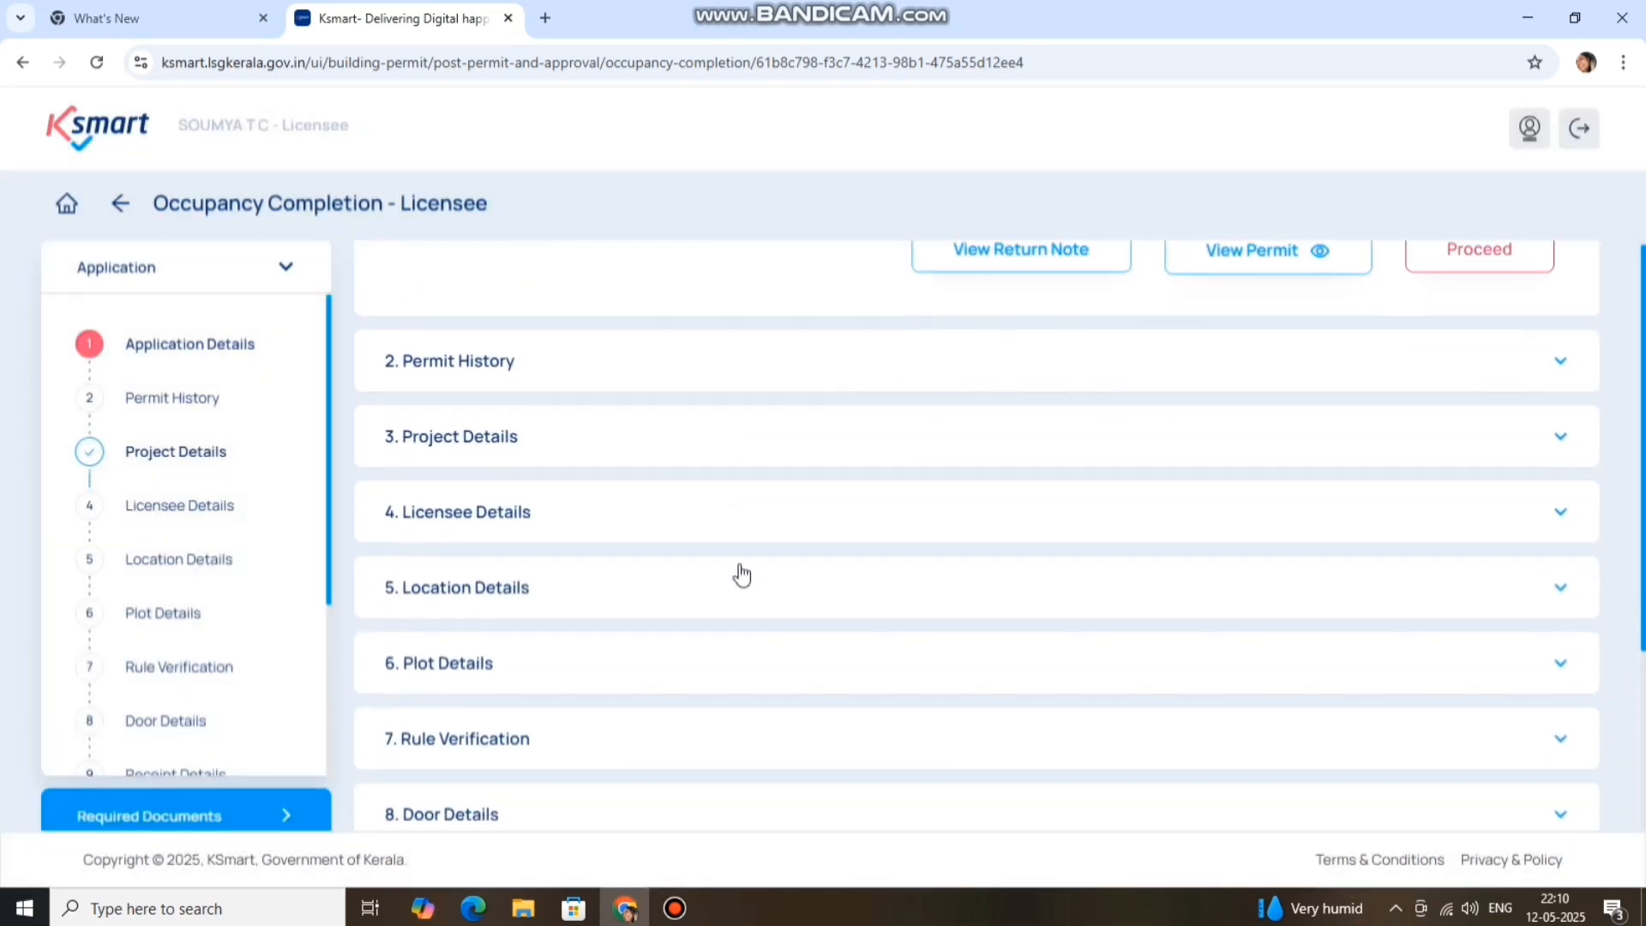
pyautogui.scroll(-2, 197, 600)
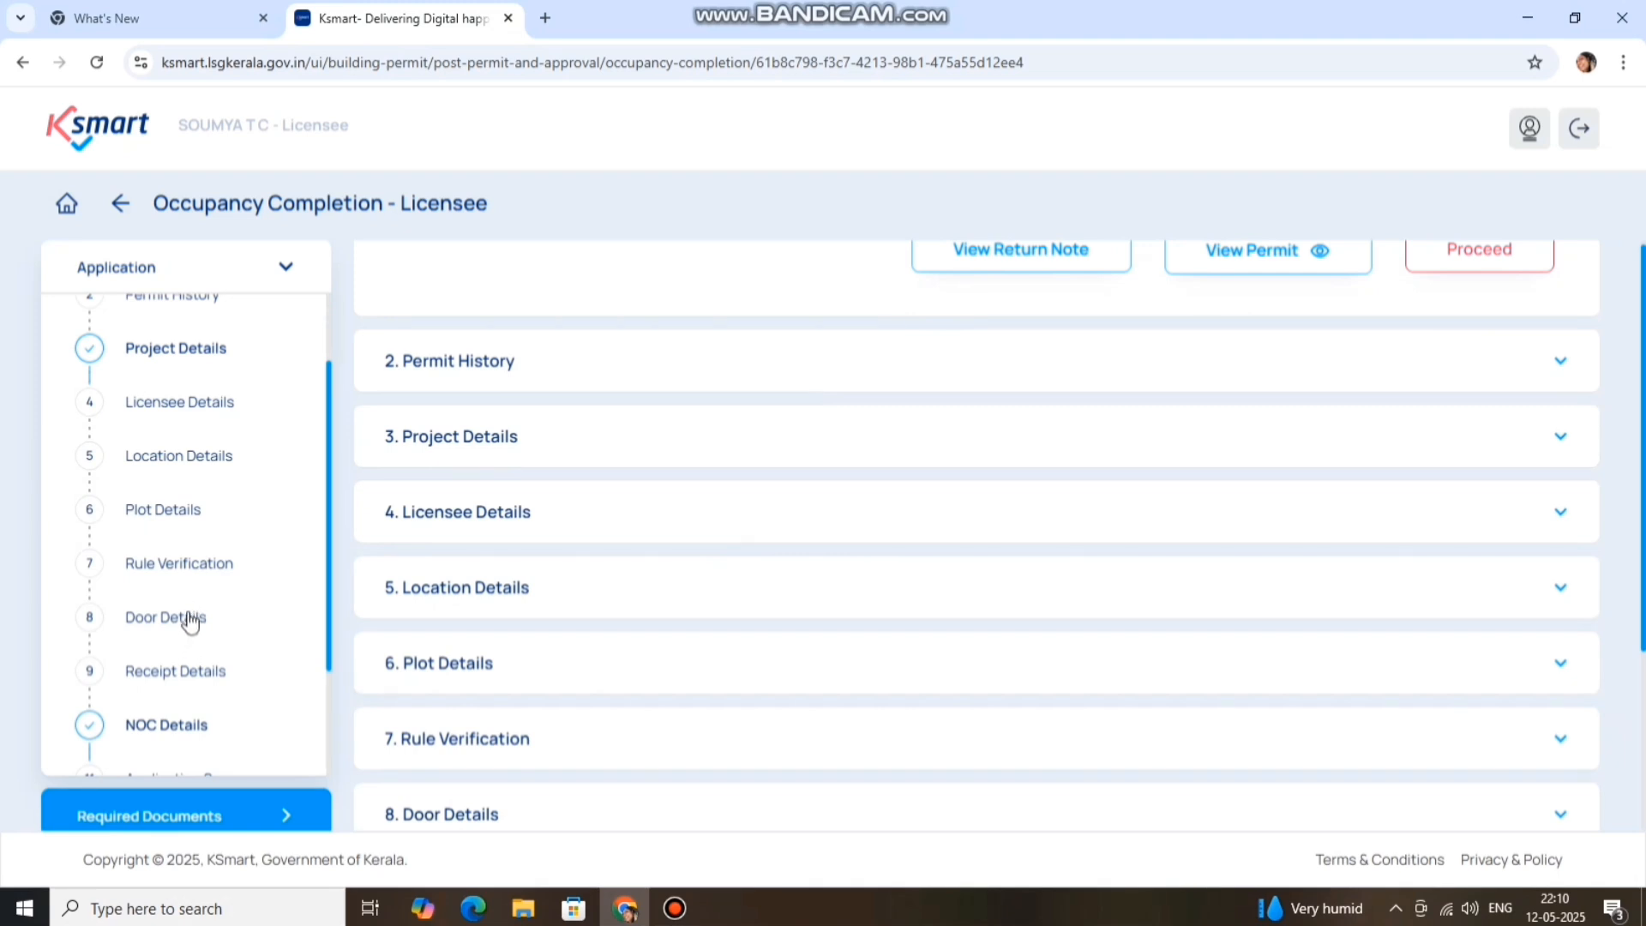
pyautogui.click(196, 568)
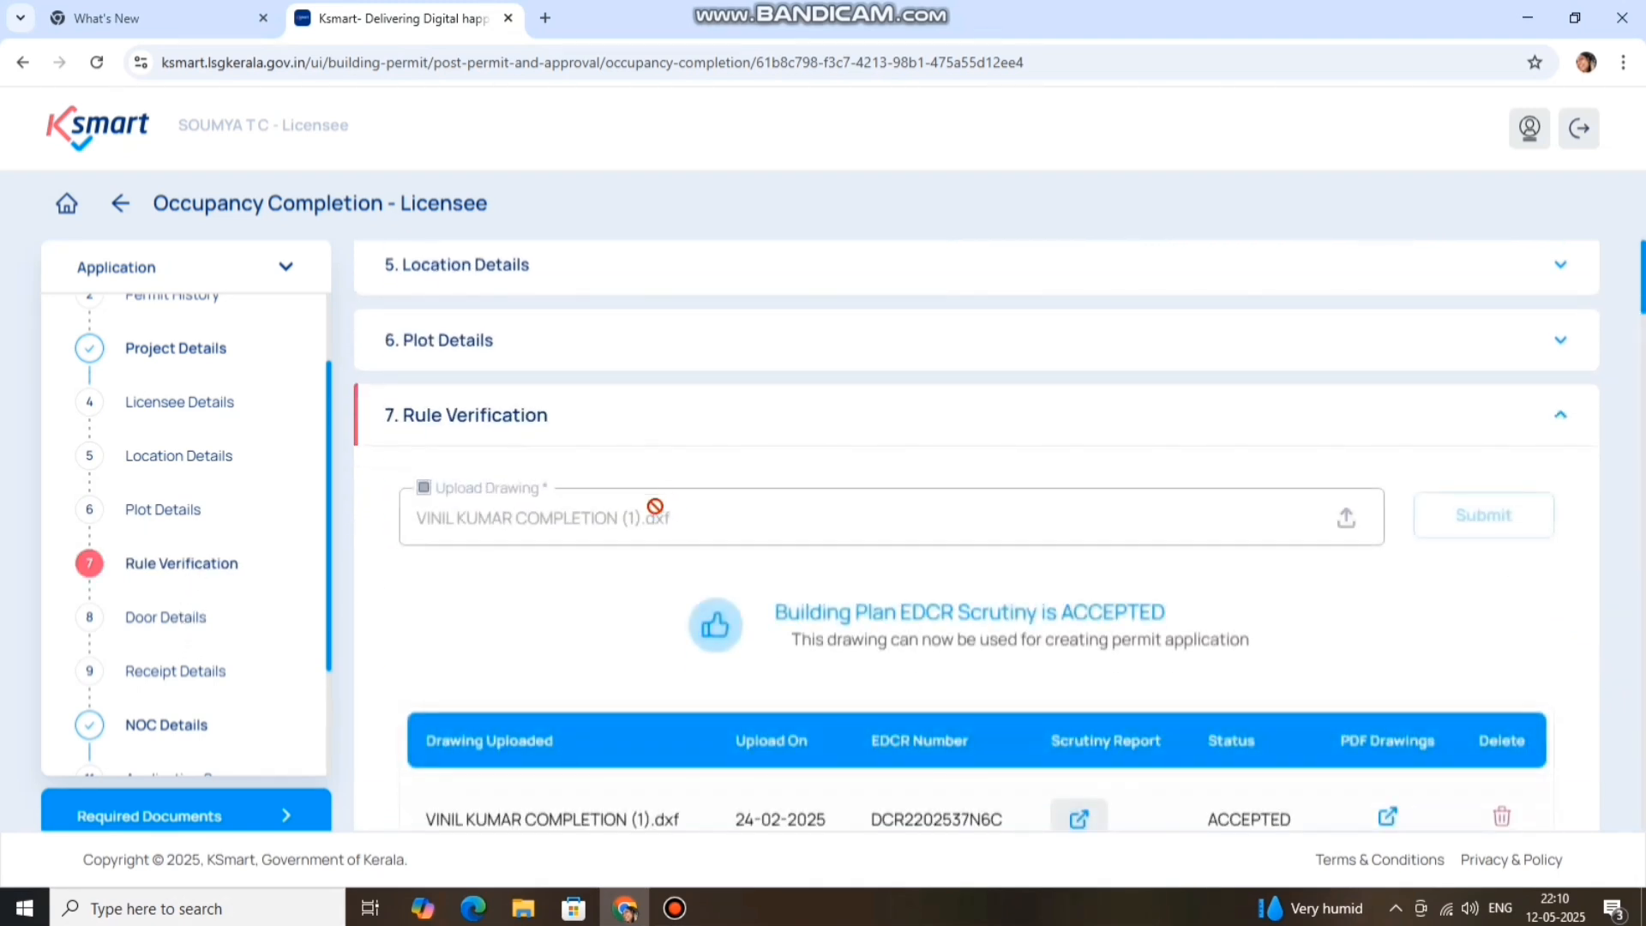
pyautogui.scroll(-2, 929, 441)
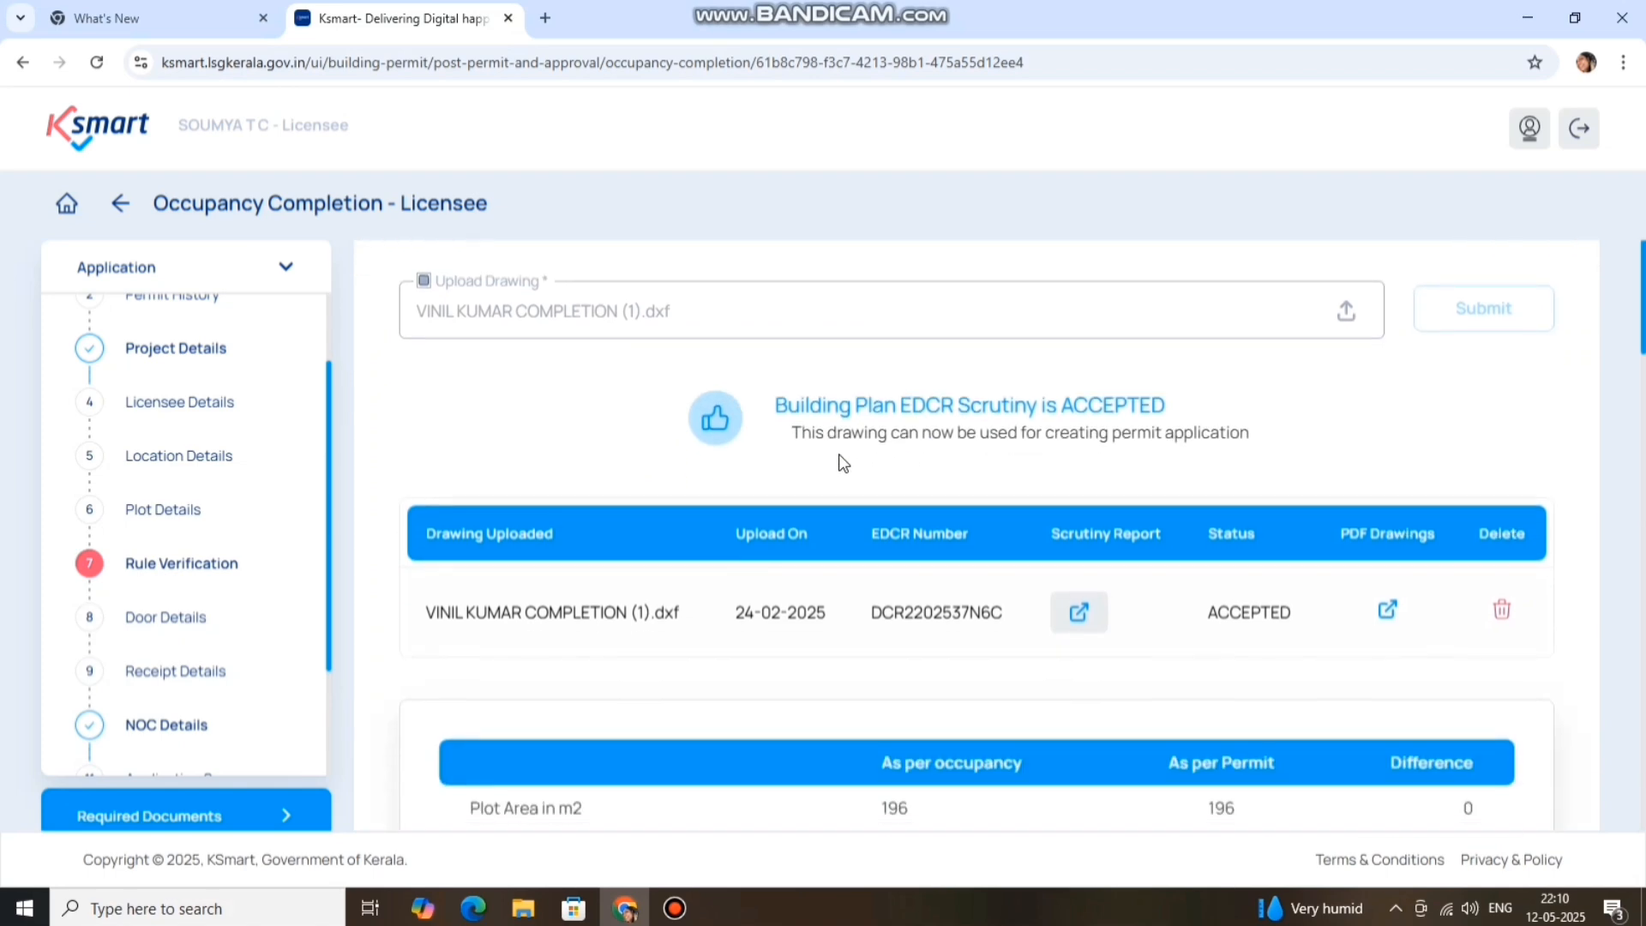
pyautogui.scroll(2, 544, 466)
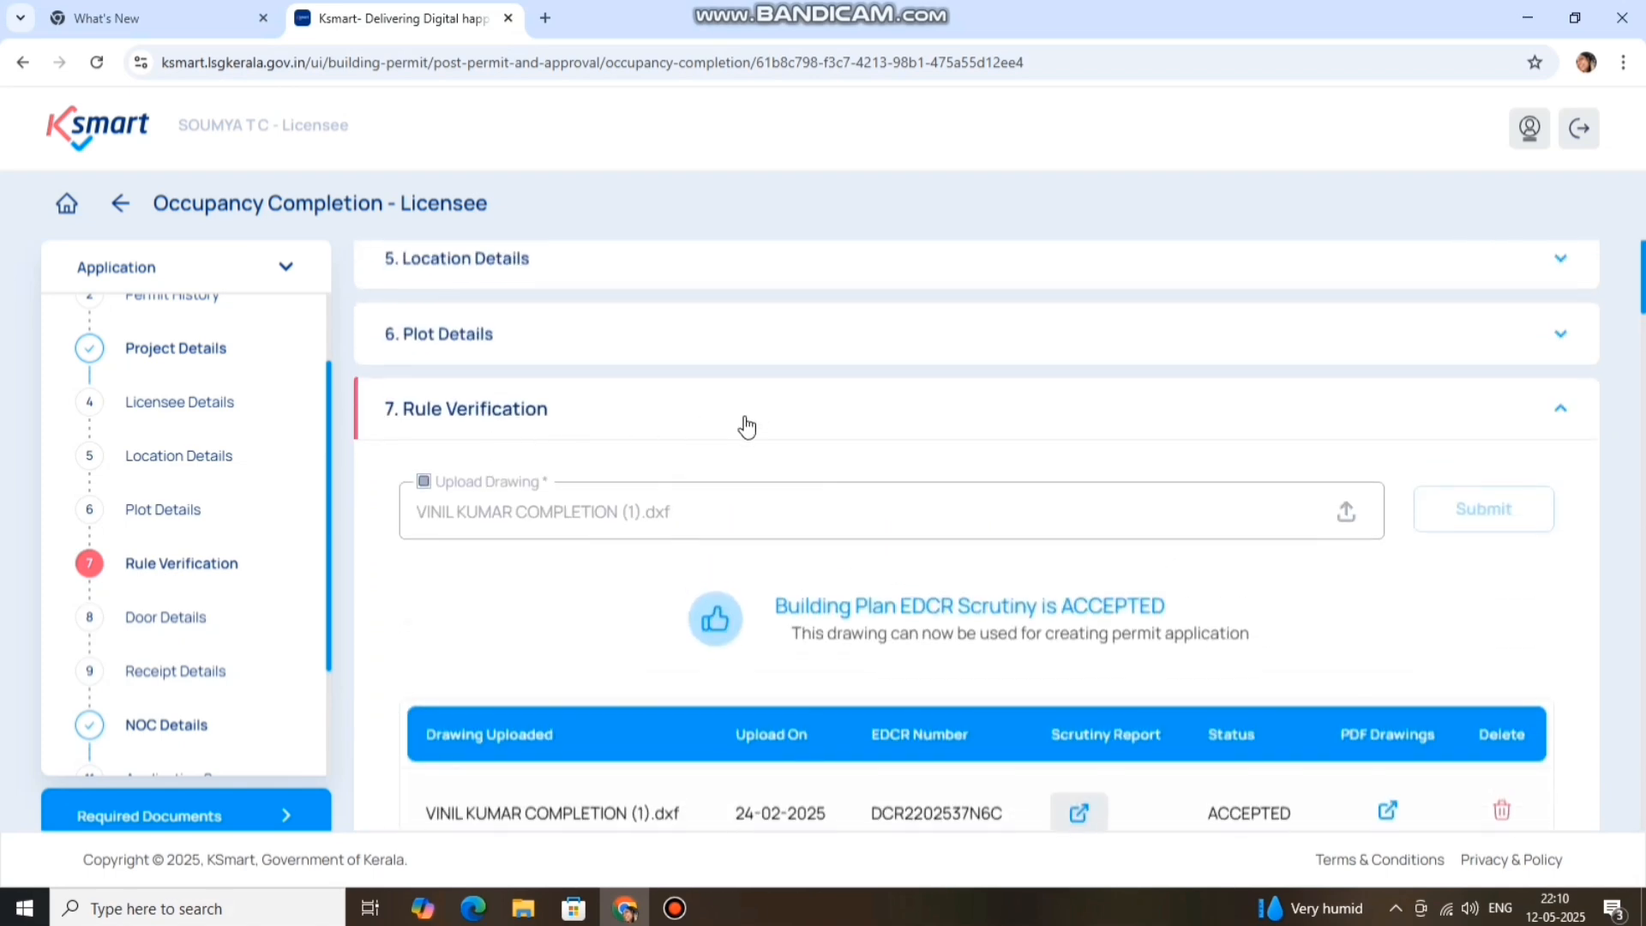
pyautogui.scroll(-2, 746, 426)
pyautogui.scroll(-8, 849, 484)
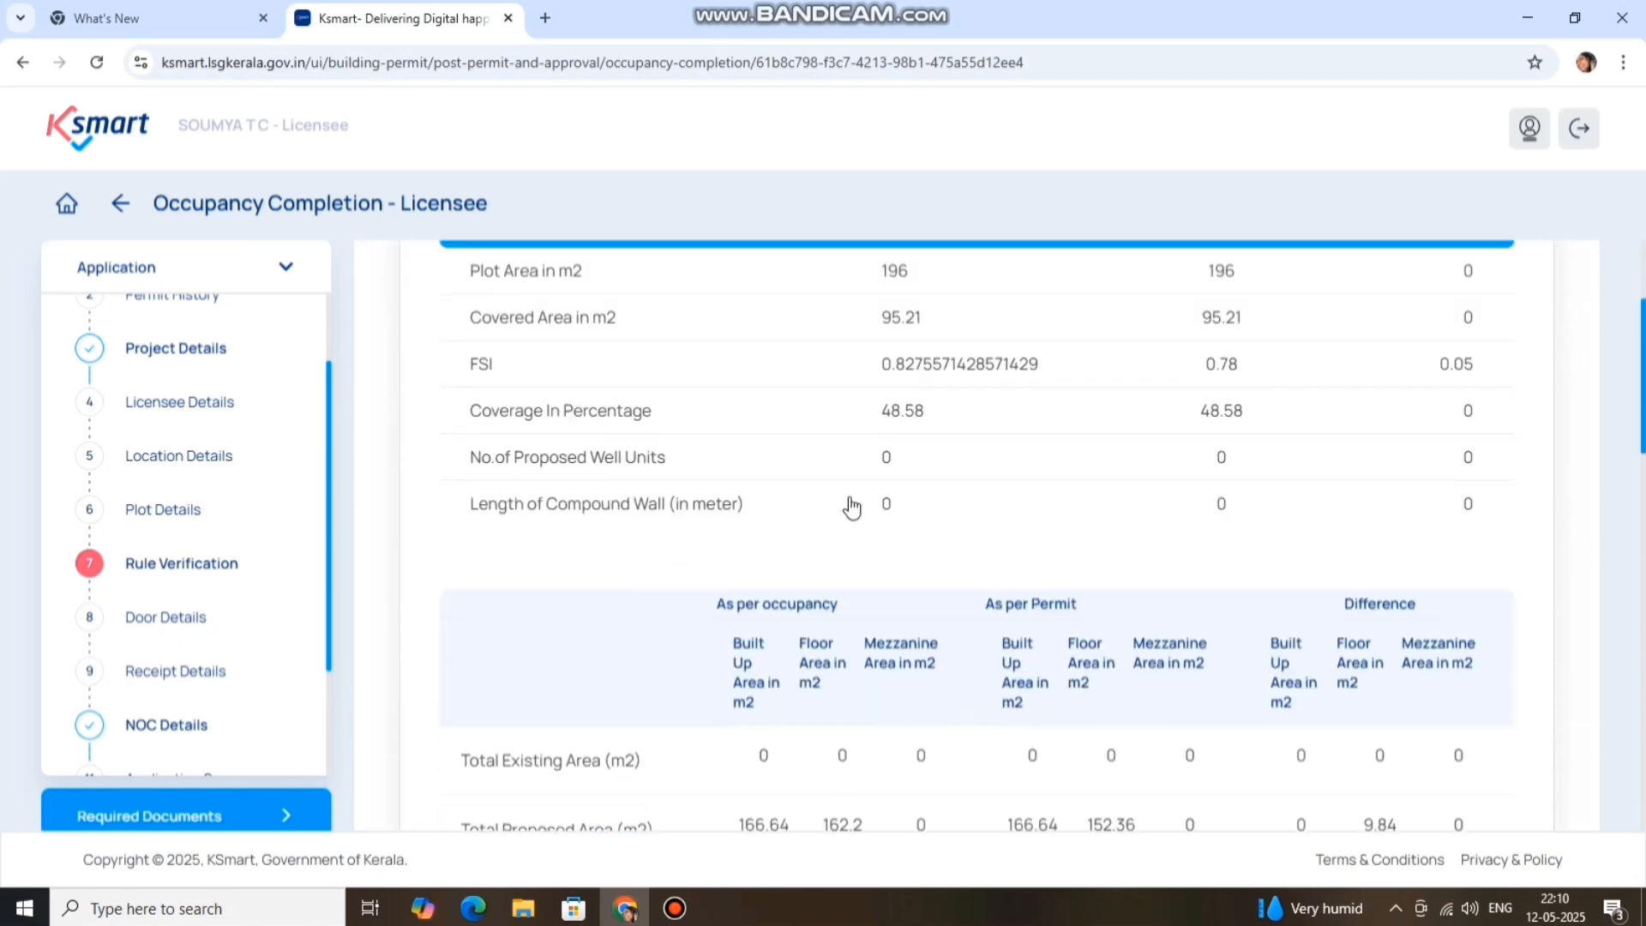
pyautogui.scroll(-8, 851, 506)
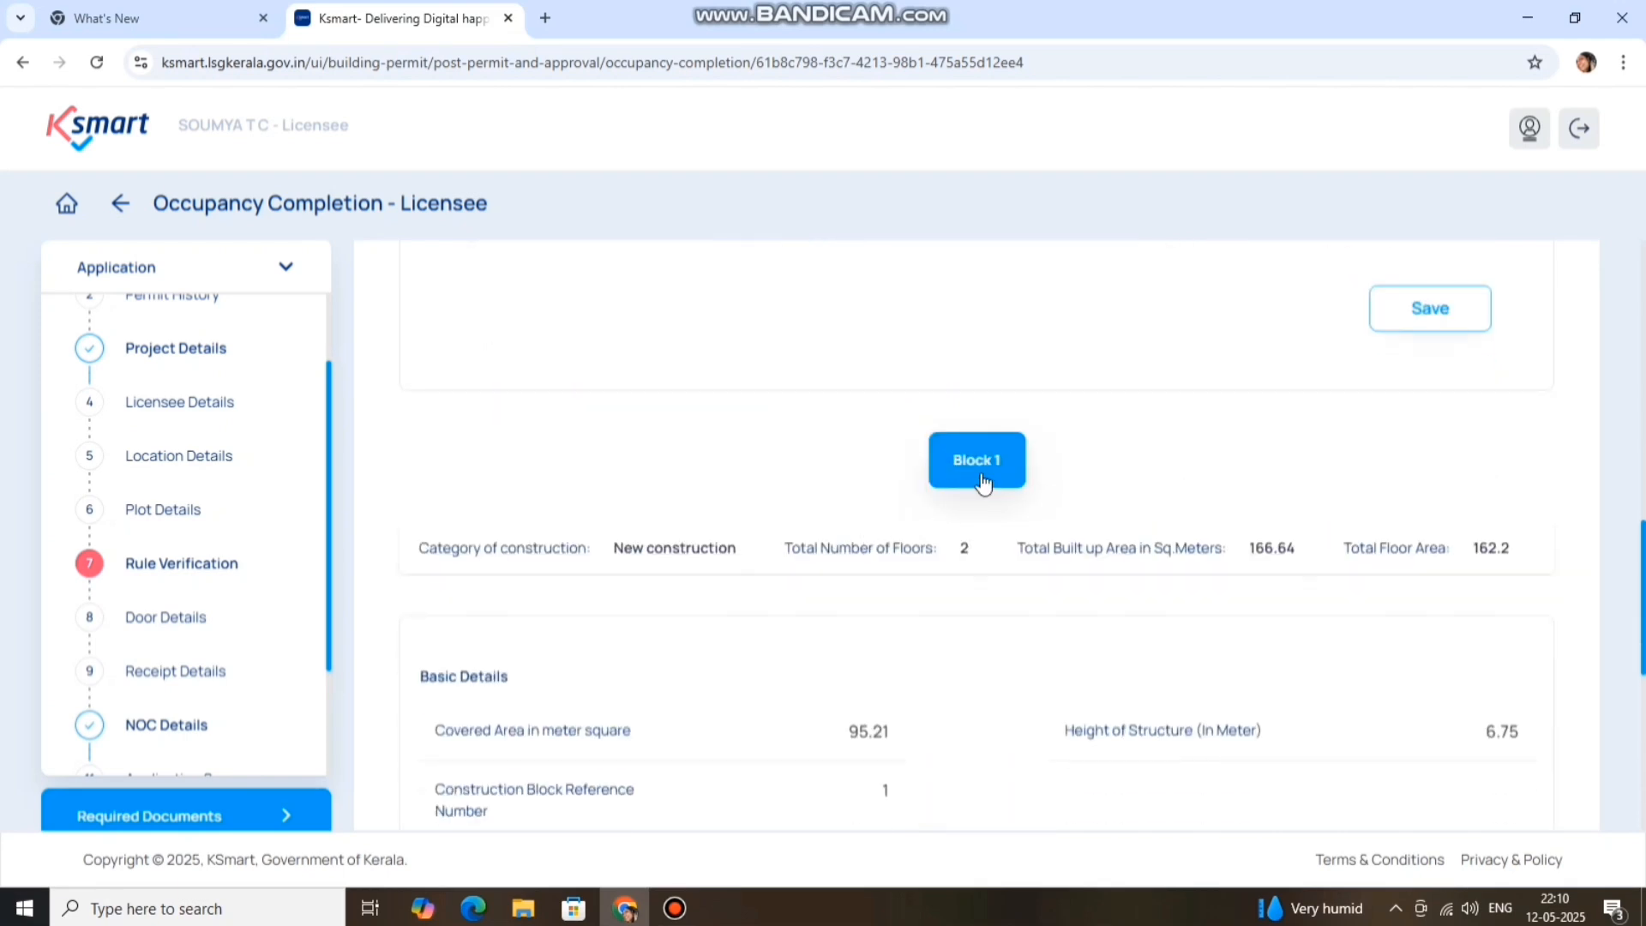
pyautogui.scroll(-2, 577, 489)
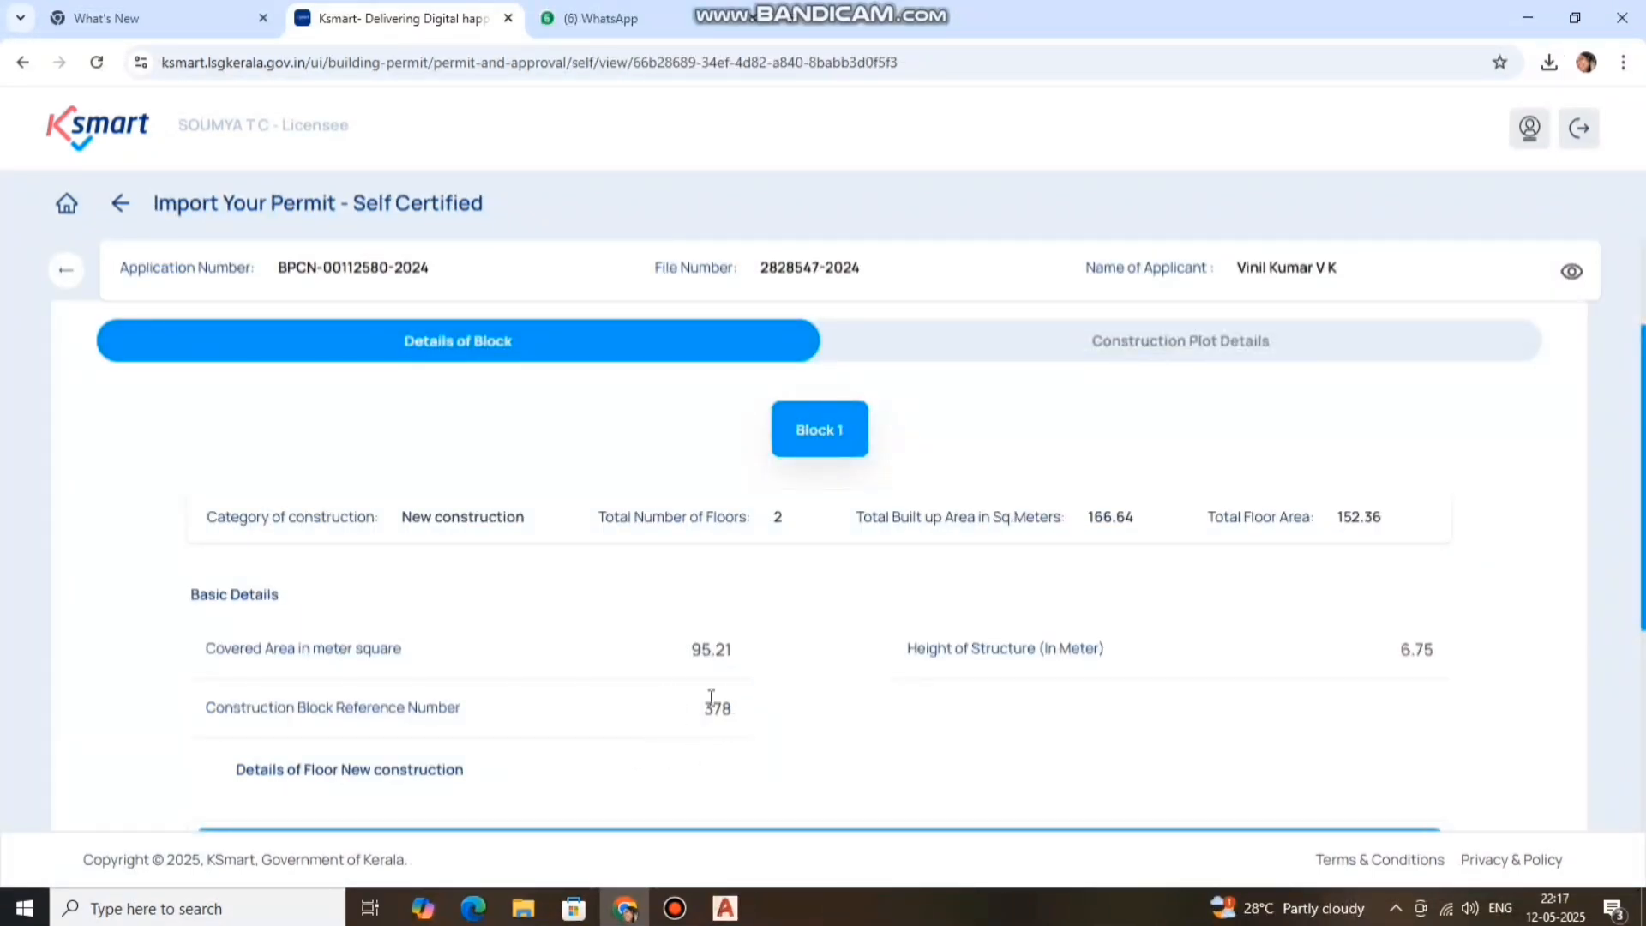
# Switch to AutoCAD with the ksmart (1).dxf drawing and open the Layer Properties Manager.
pyautogui.click(726, 908)
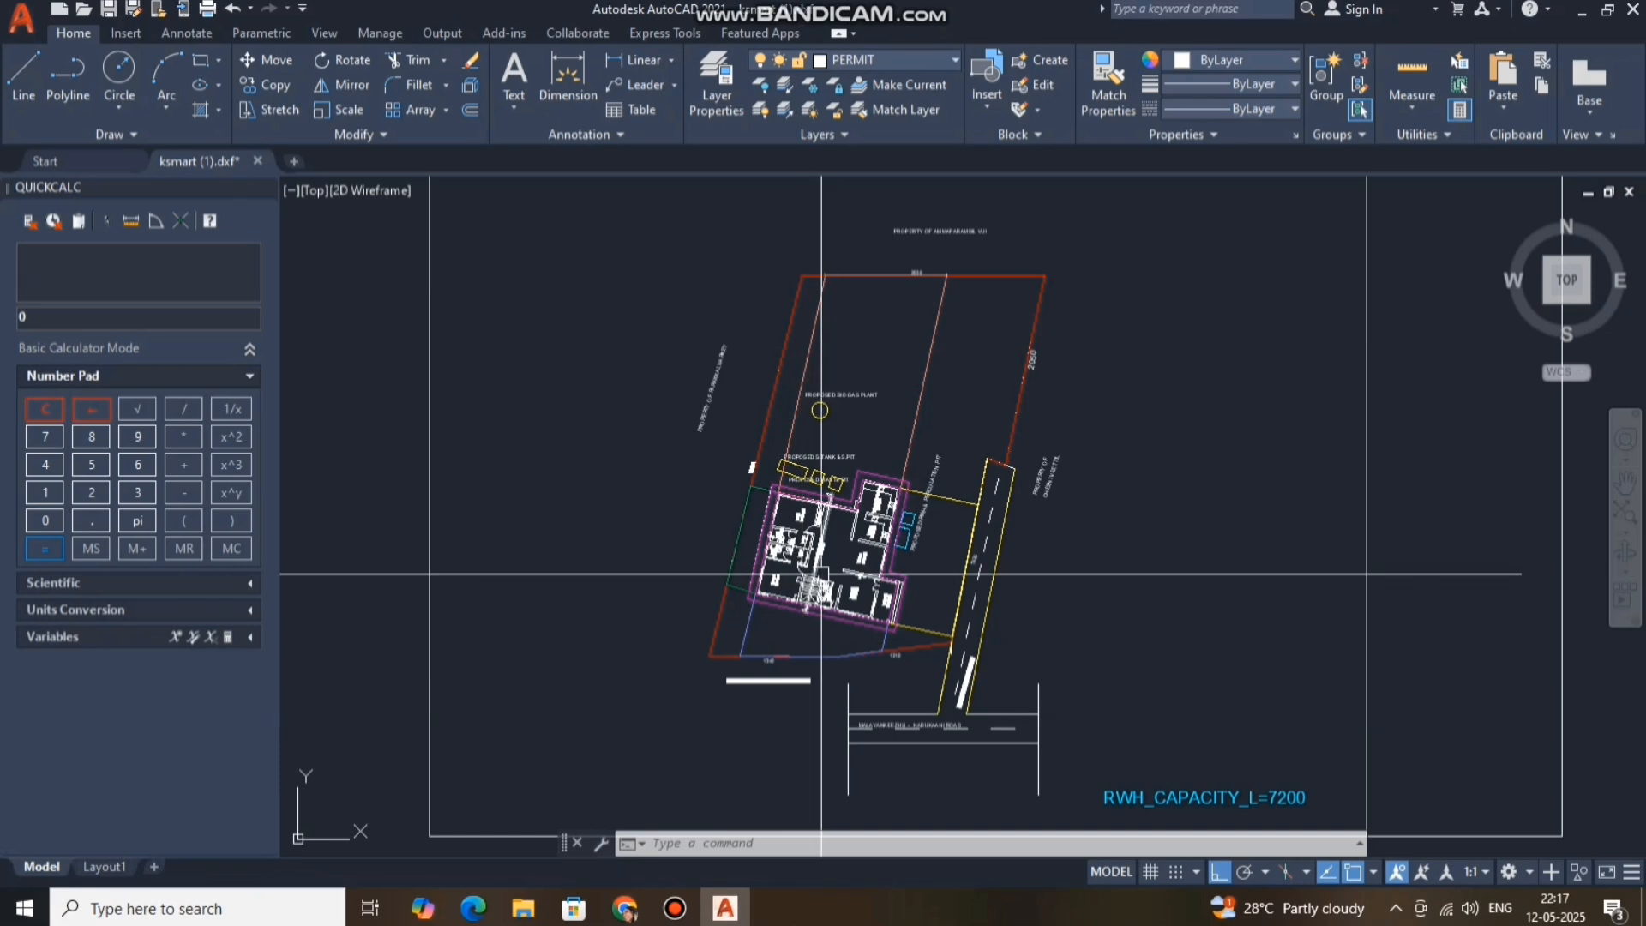
pyautogui.scroll(5, 801, 506)
pyautogui.scroll(-6, 801, 502)
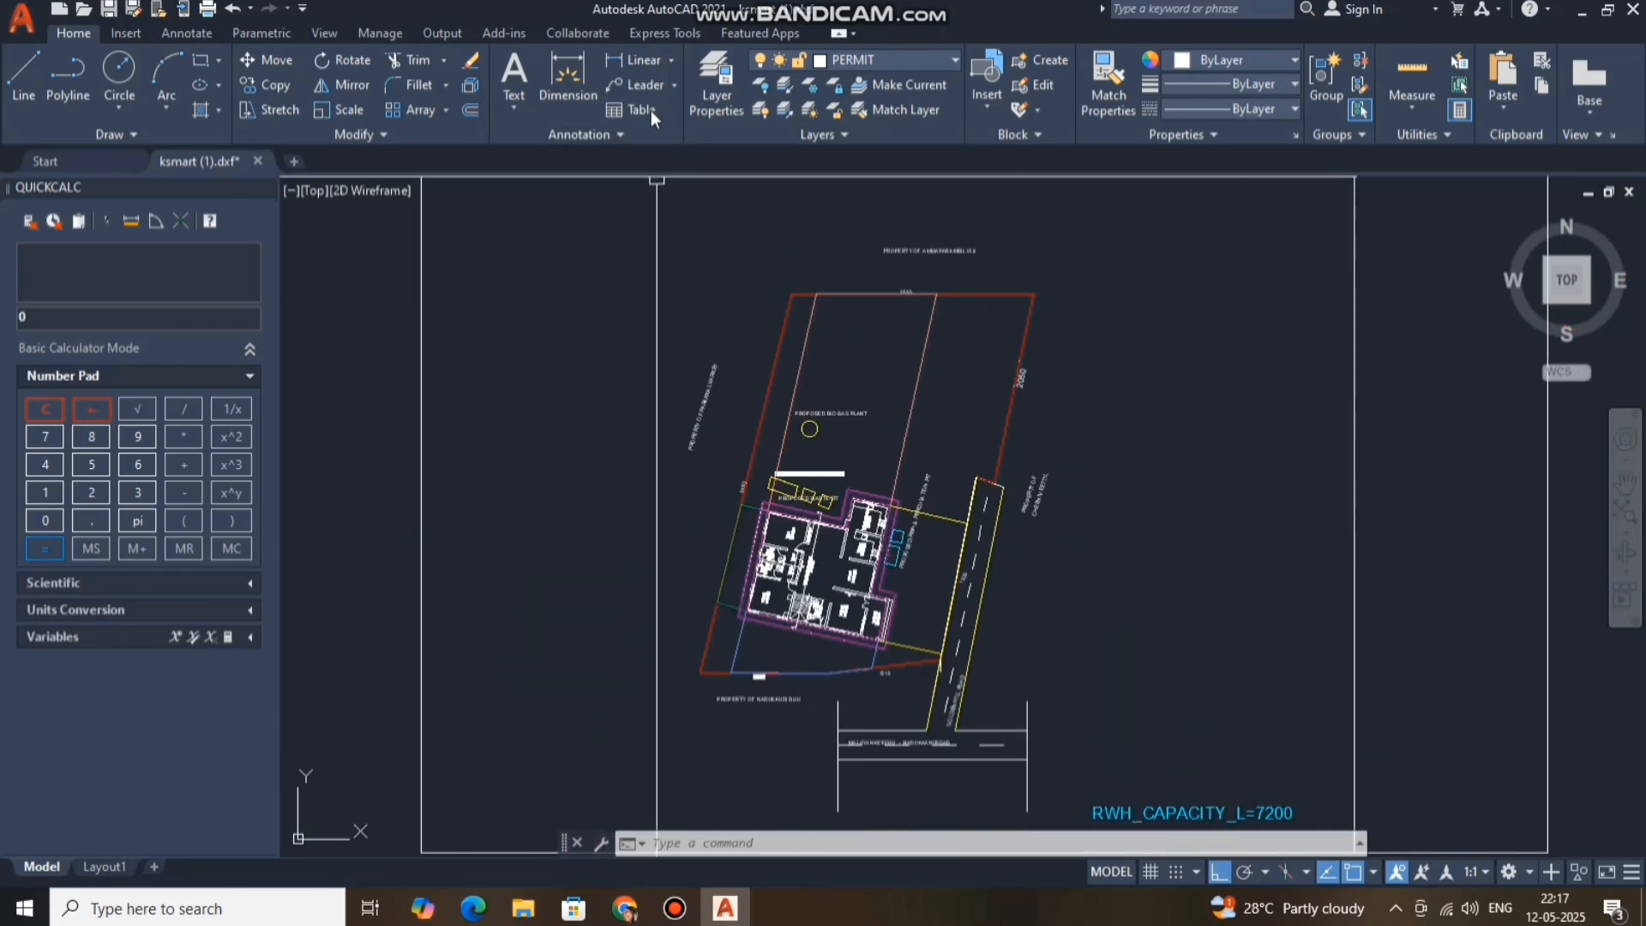
pyautogui.click(595, 134)
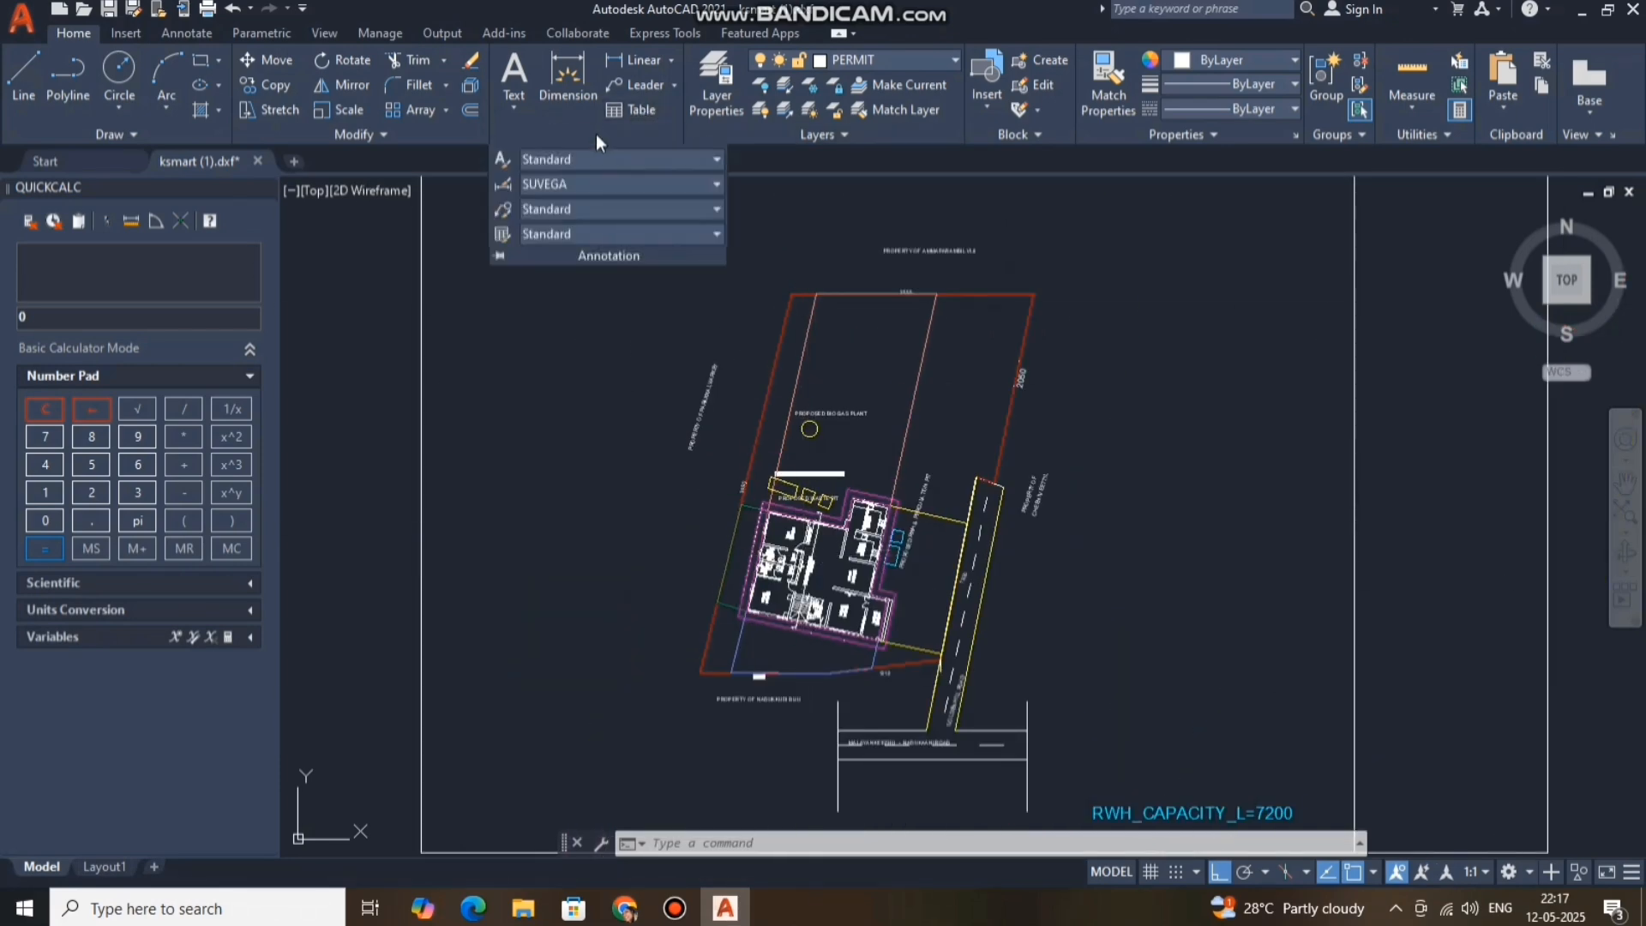
pyautogui.click(819, 138)
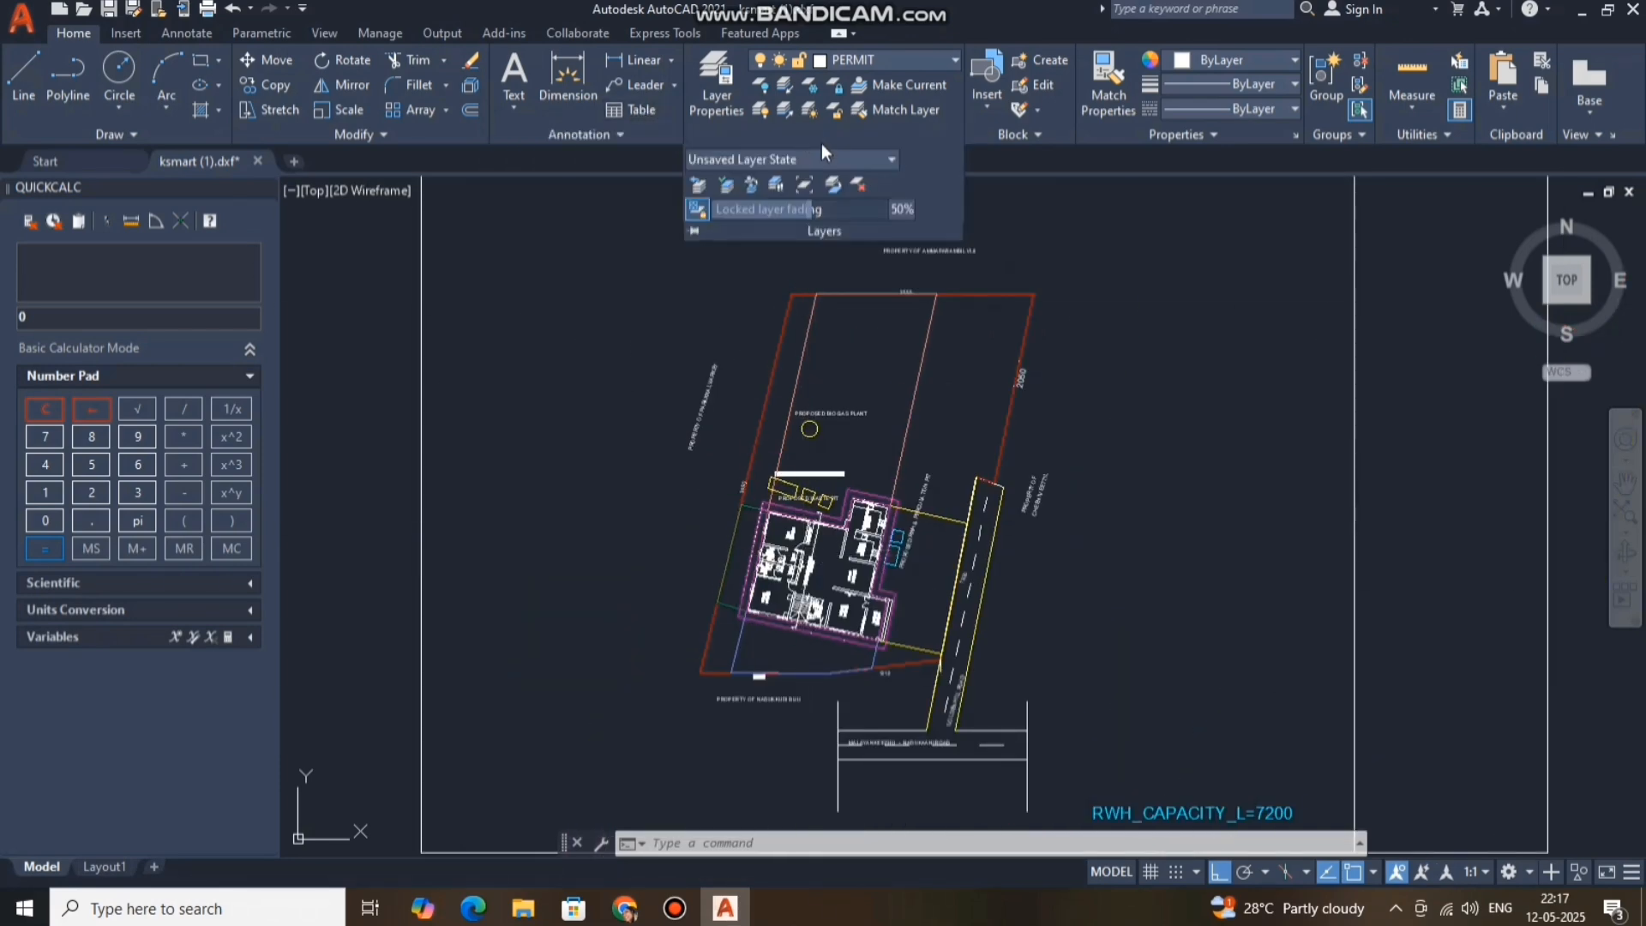
pyautogui.click(726, 89)
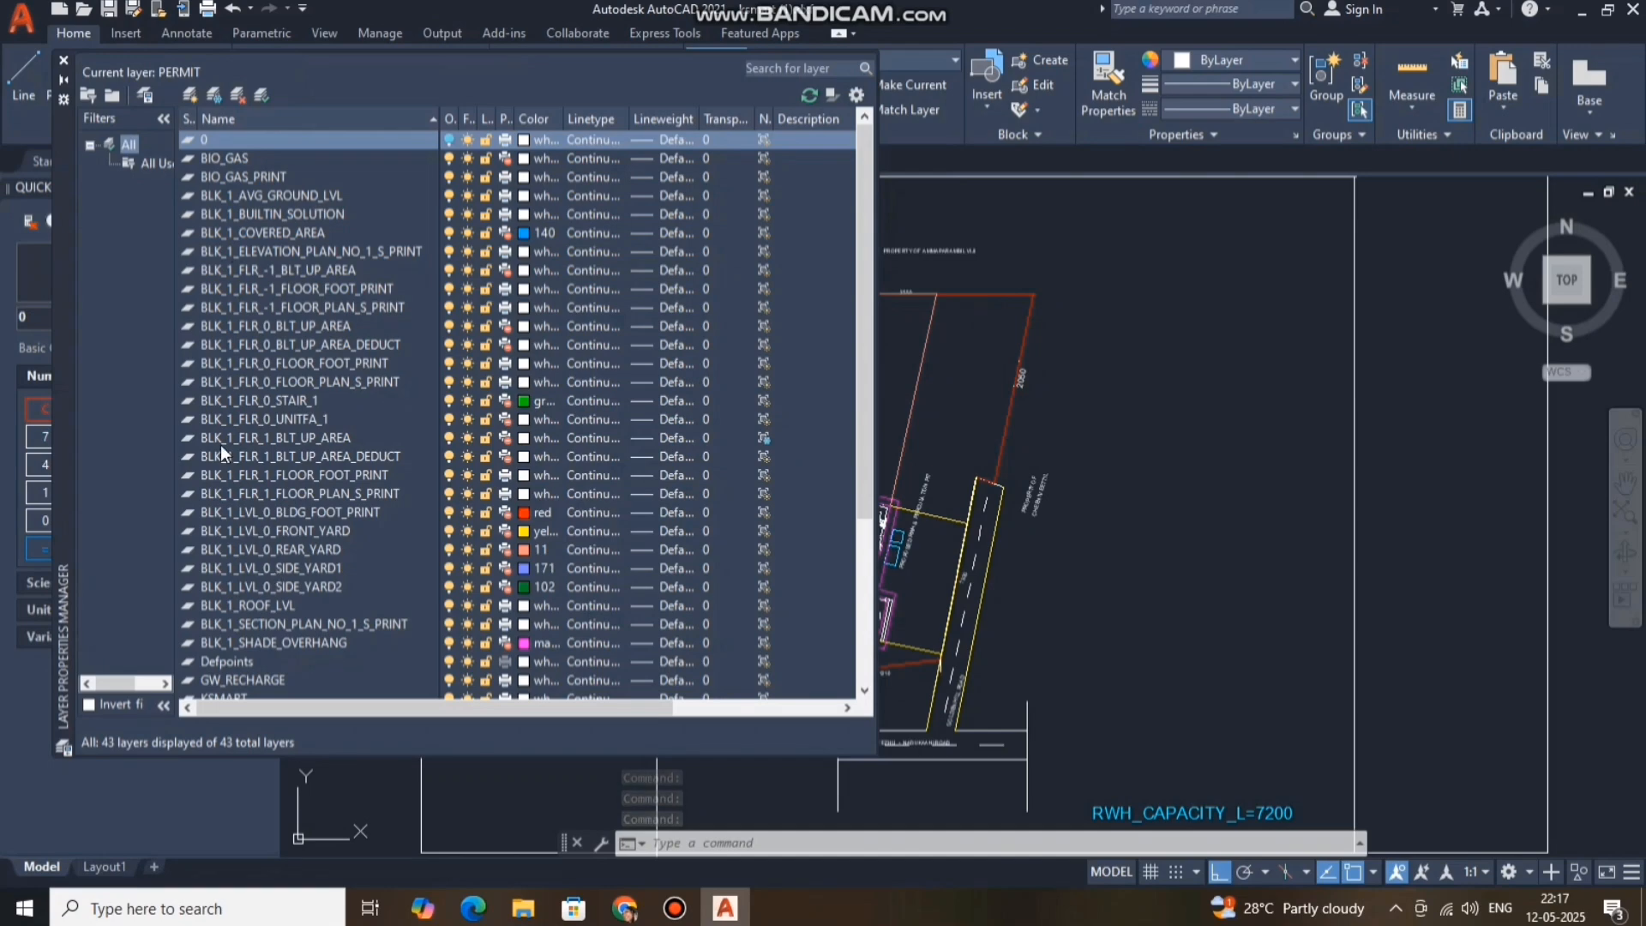
# Rename layer BLK_1_AVG_GROUND_LVL as BLK_378_AVG_GROUND_LVL, using the block reference number 378.
pyautogui.click(218, 199)
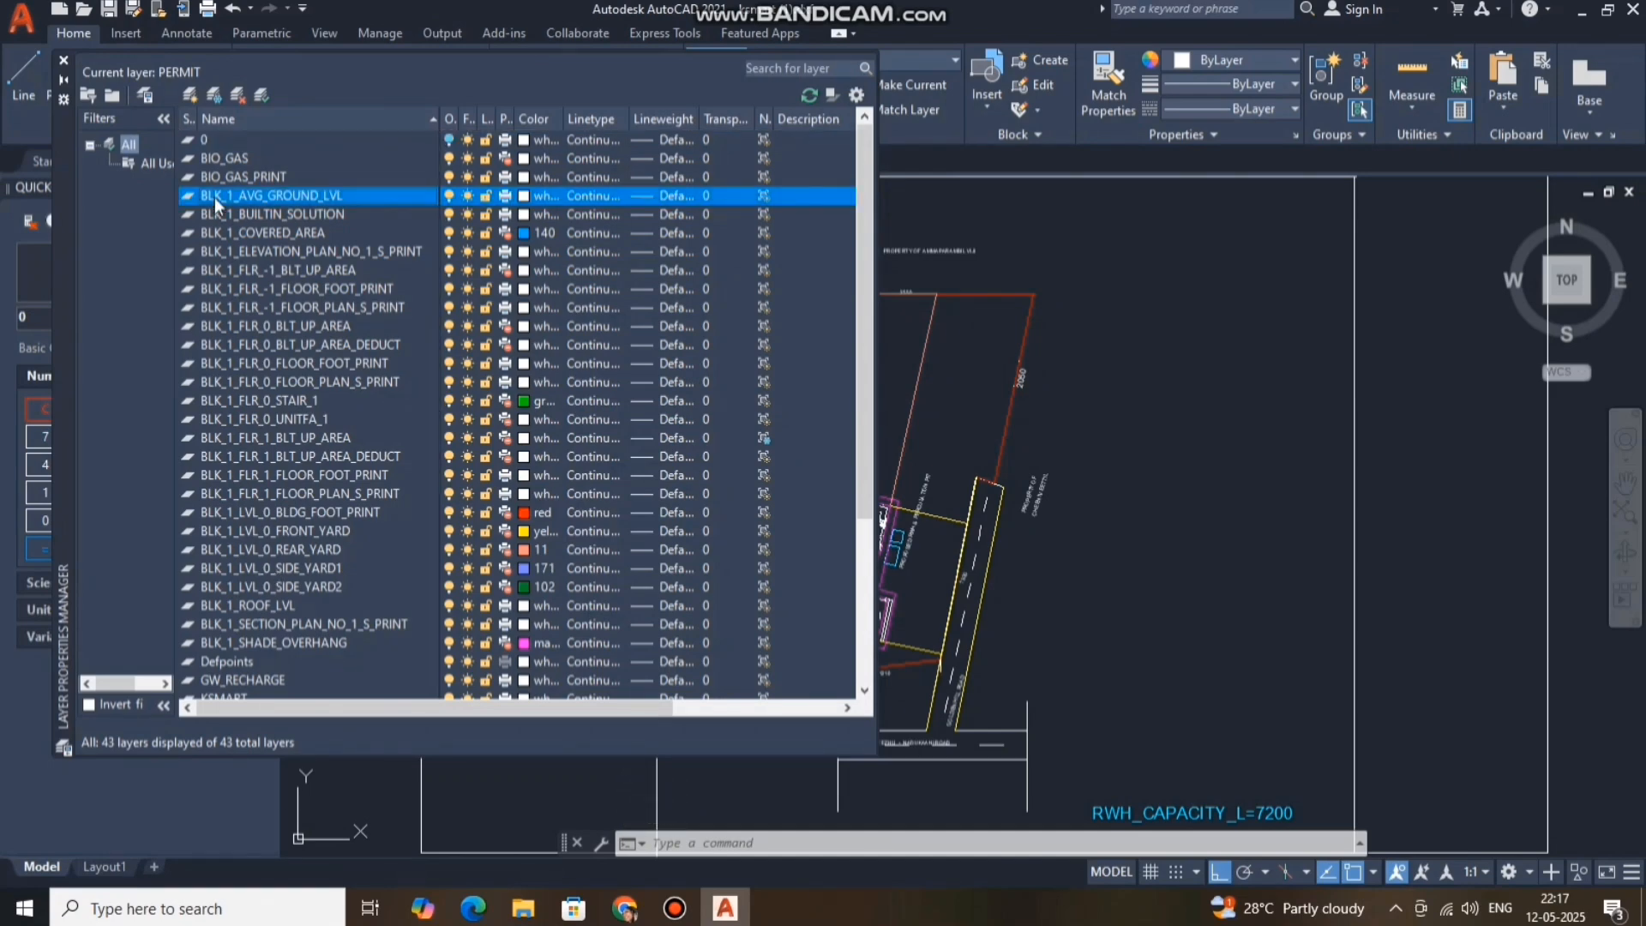
pyautogui.rightClick(218, 205)
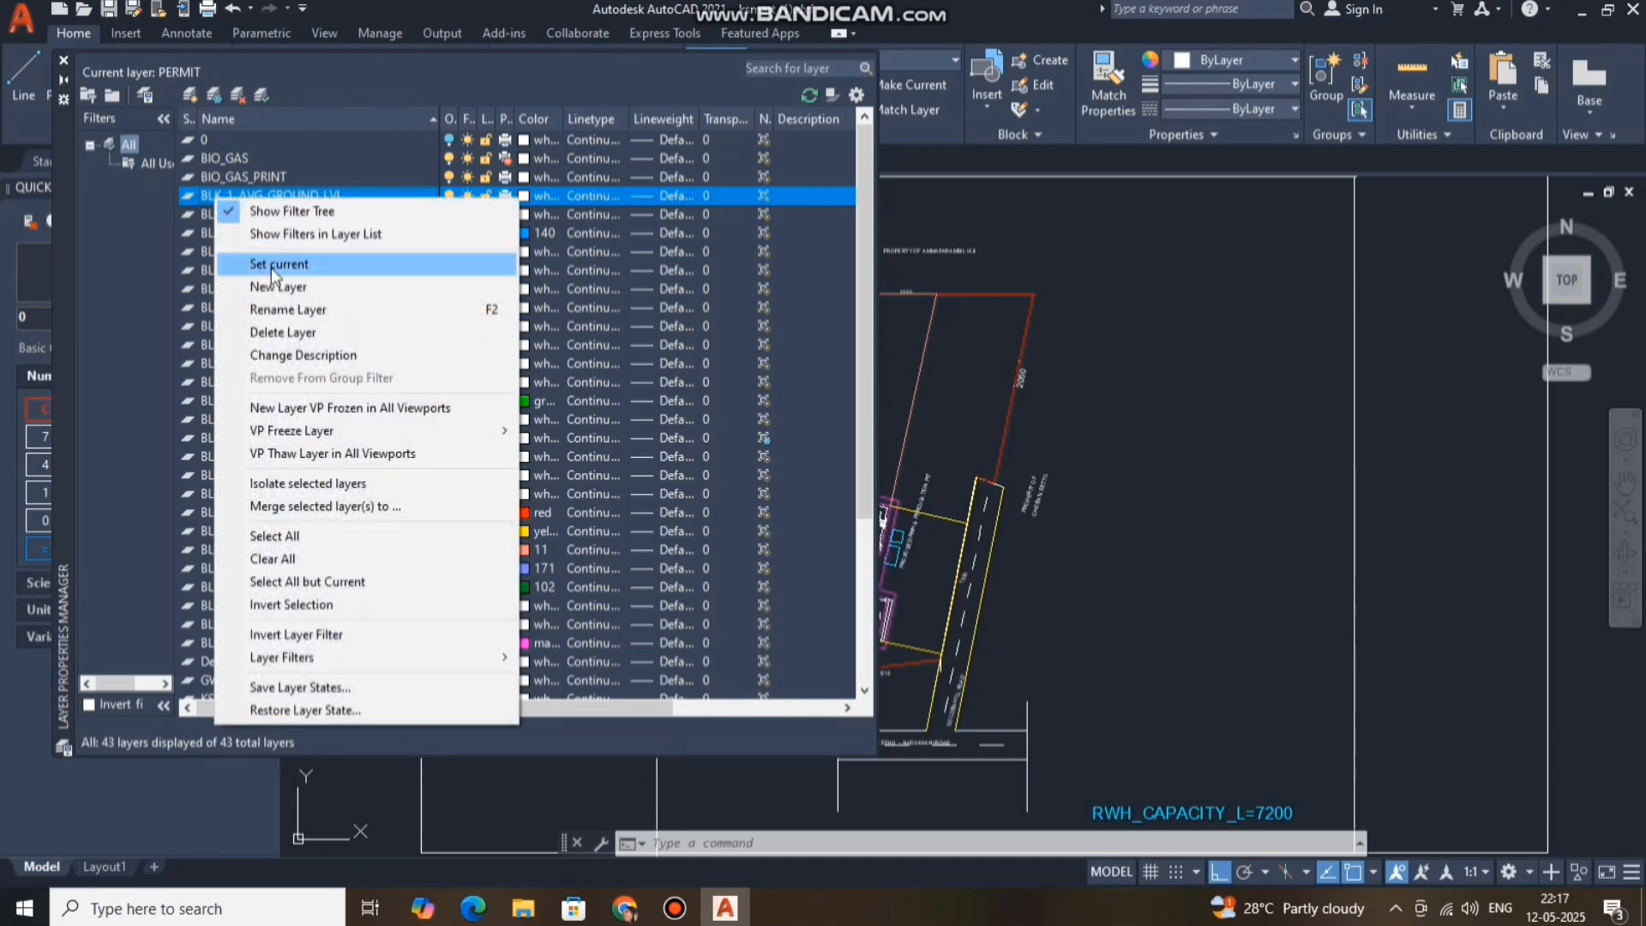
pyautogui.click(283, 309)
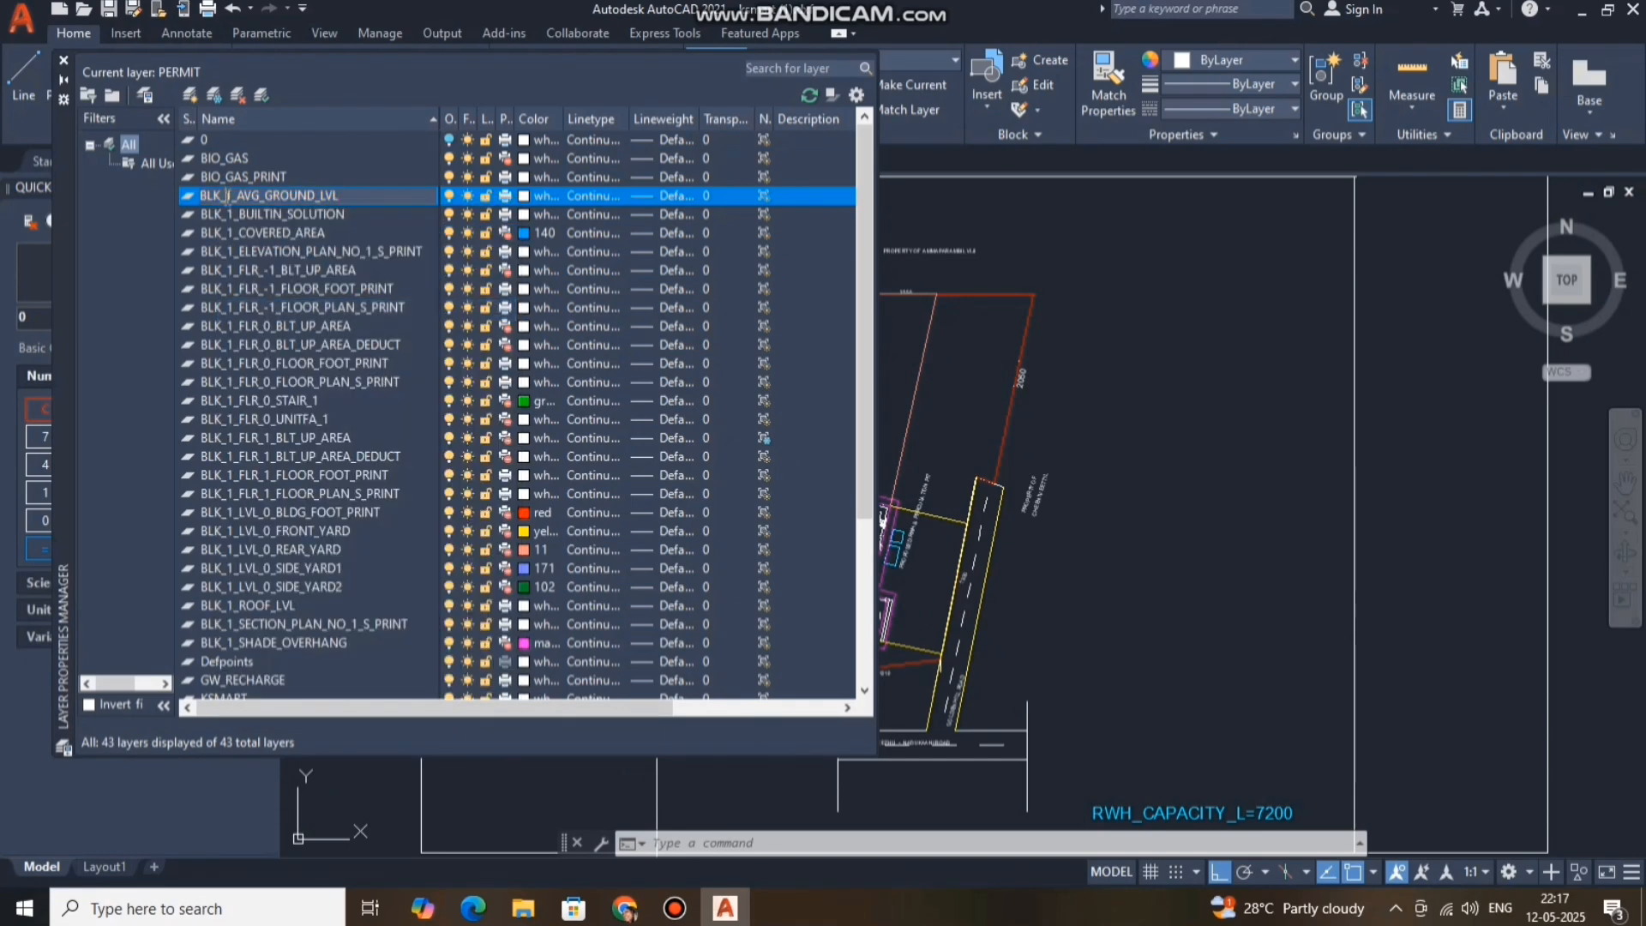
pyautogui.press('BackSpace')
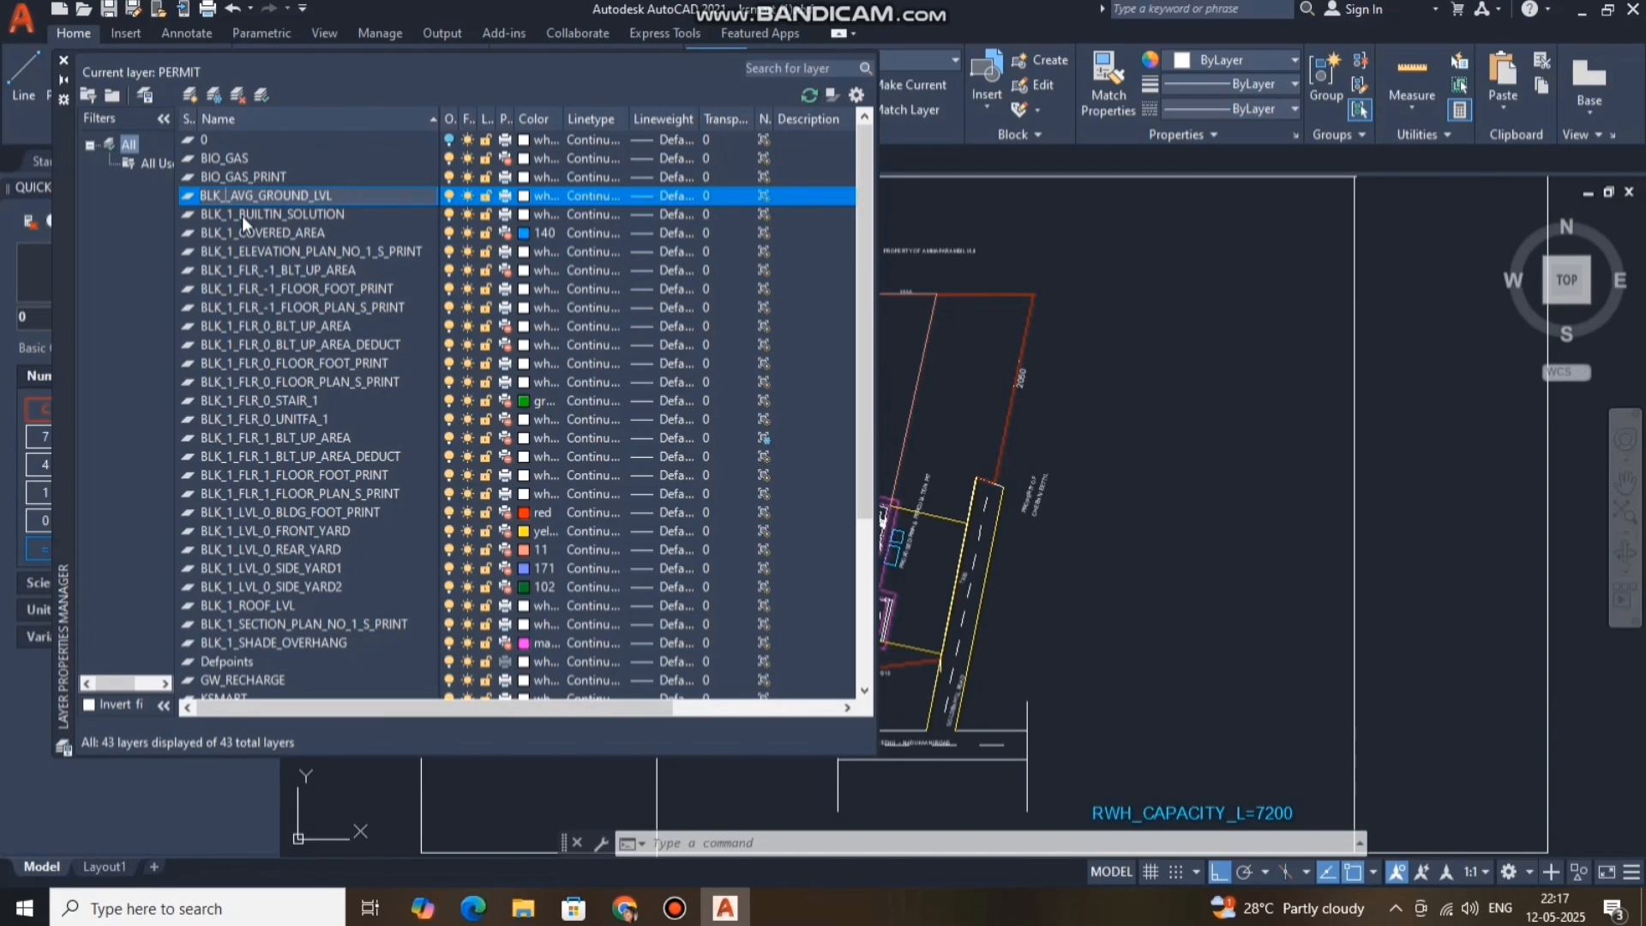
pyautogui.write('378')
# Rename layer BLK_1_BUILTIN_SOLUTION as BLK_378_BUILTIN_SOLUTION.
pyautogui.click(227, 218)
pyautogui.rightClick(227, 218)
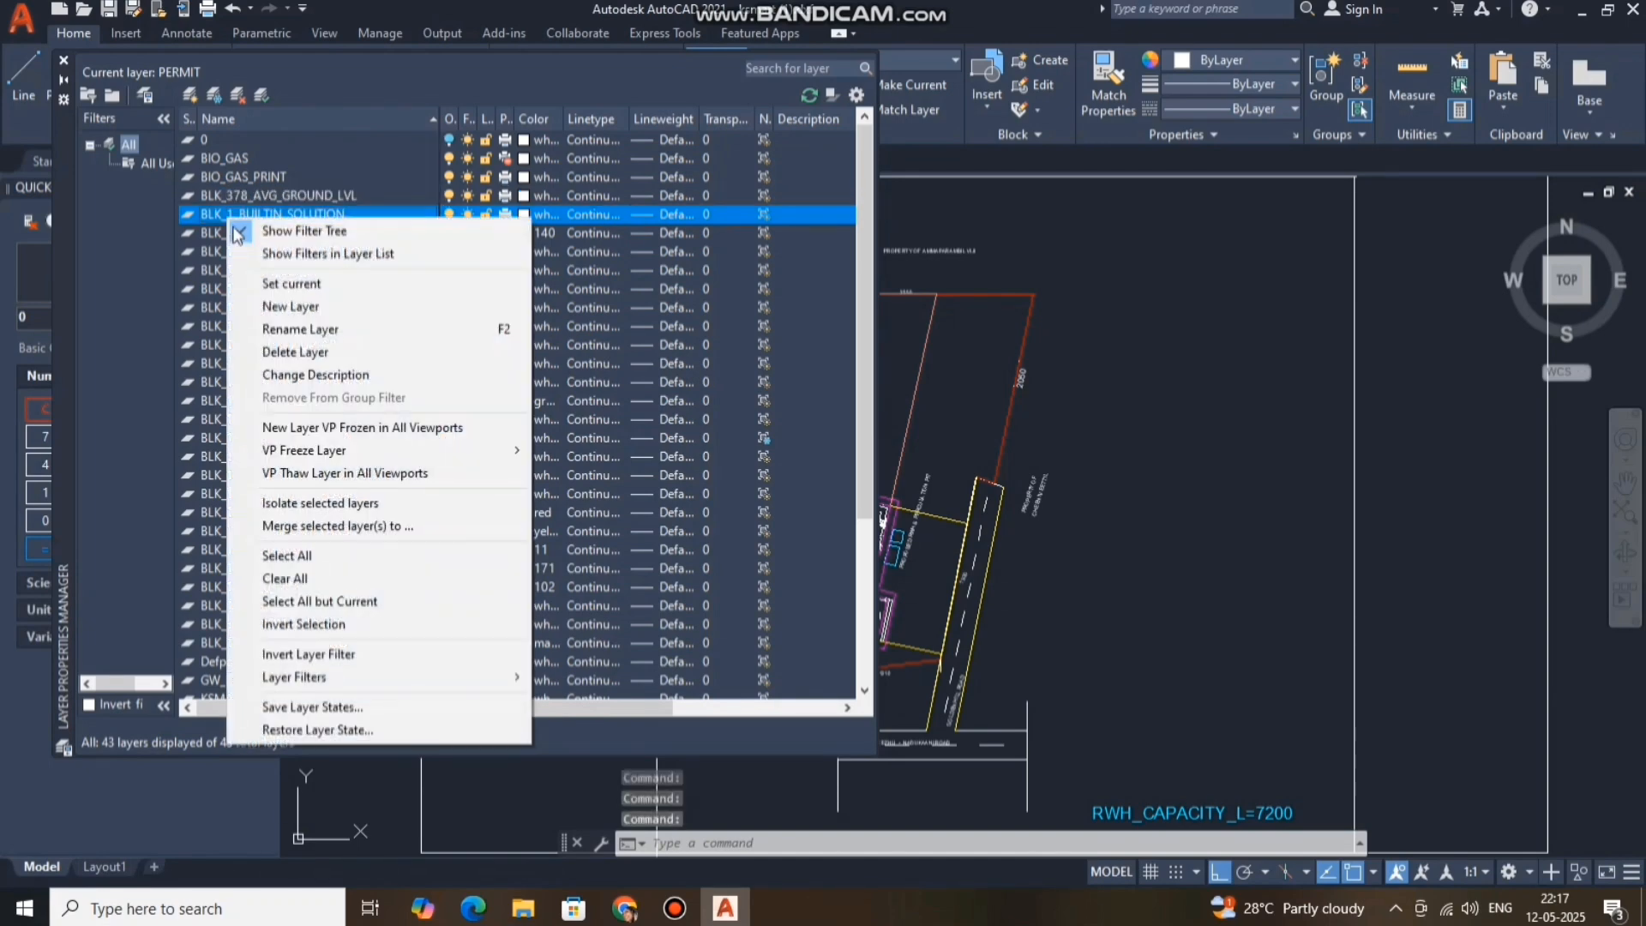
pyautogui.click(290, 329)
pyautogui.click(232, 215)
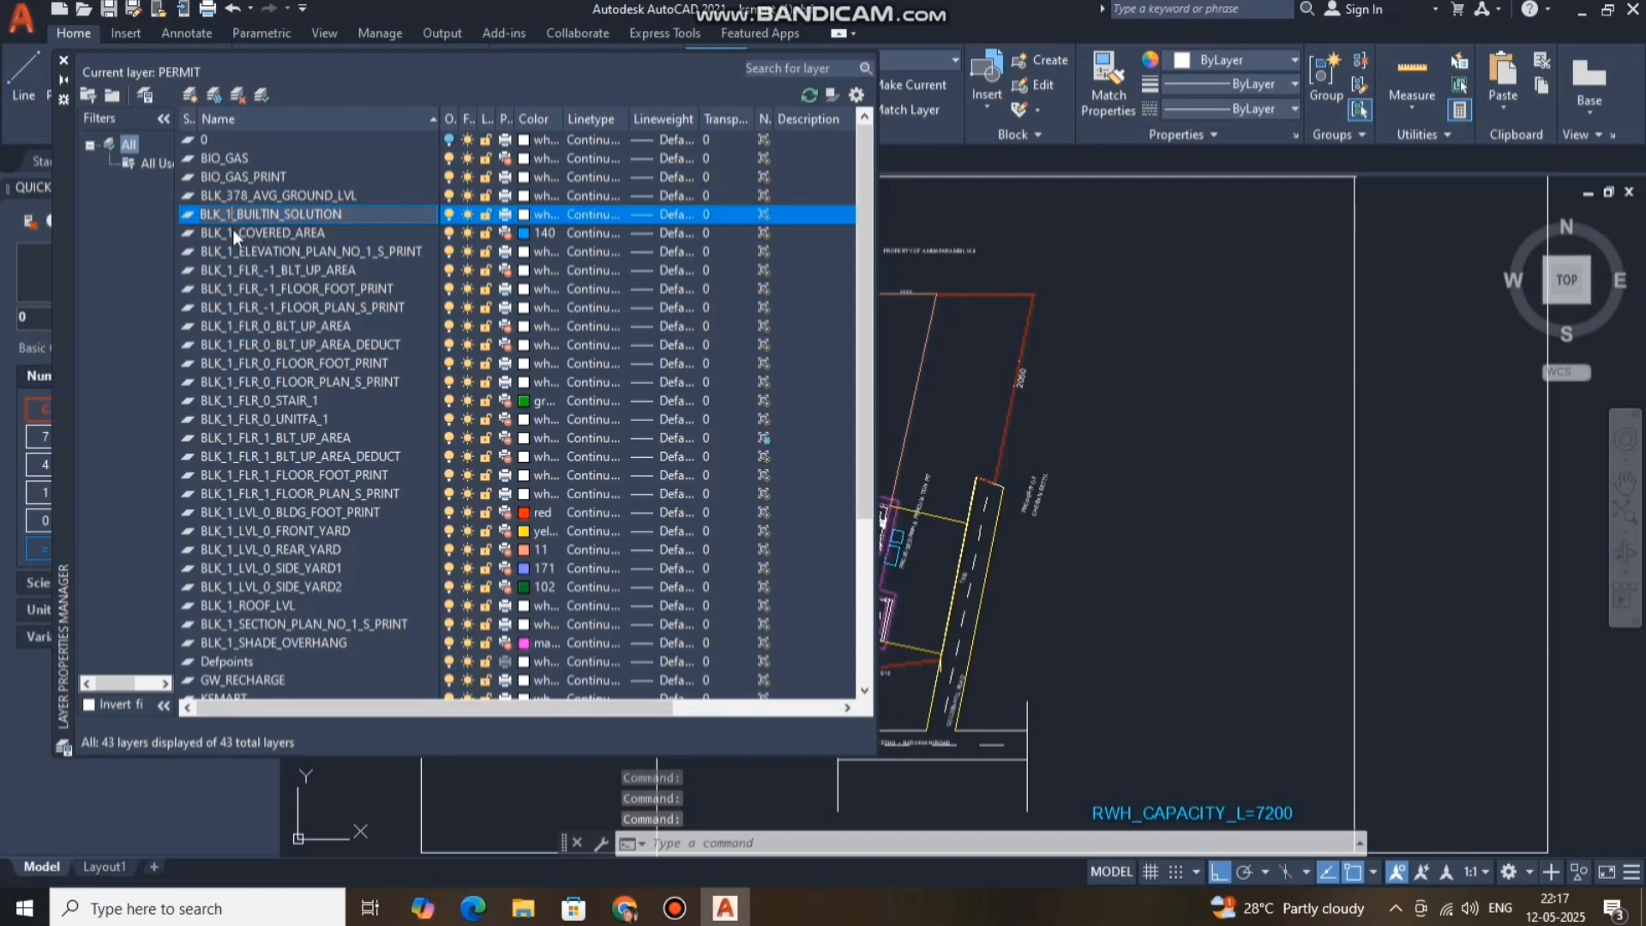
pyautogui.press('BackSpace')
pyautogui.write('378')
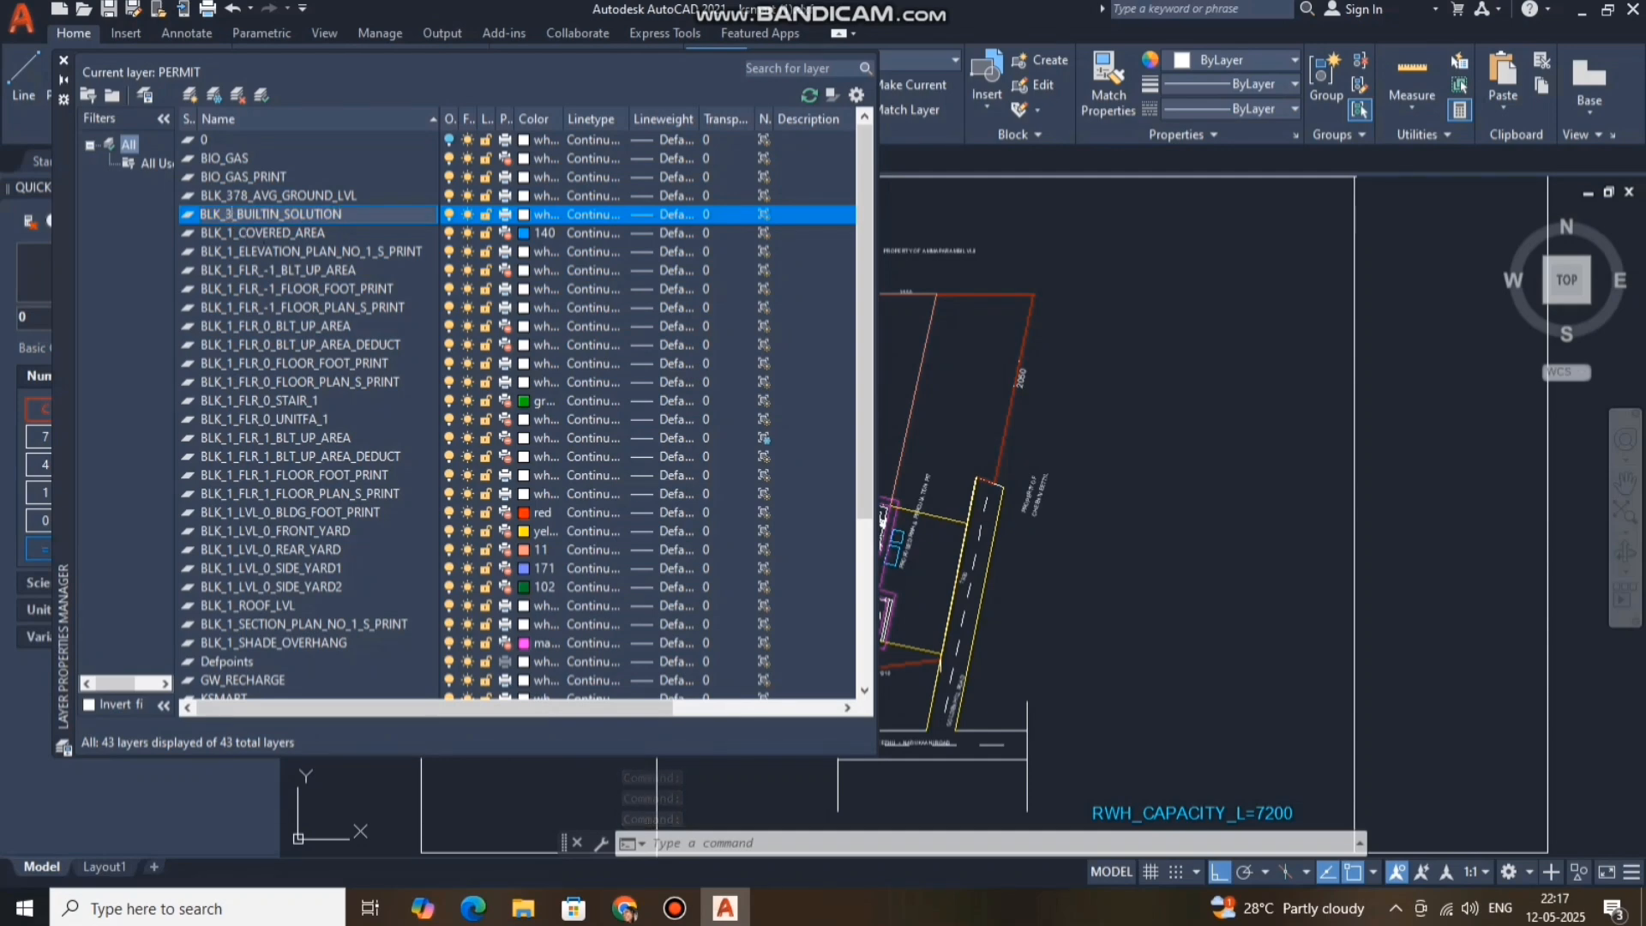
# Rename layer BLK_1_COVERED_AREA as BLK_378_COVERED_AREA.
pyautogui.click(233, 231)
pyautogui.rightClick(230, 233)
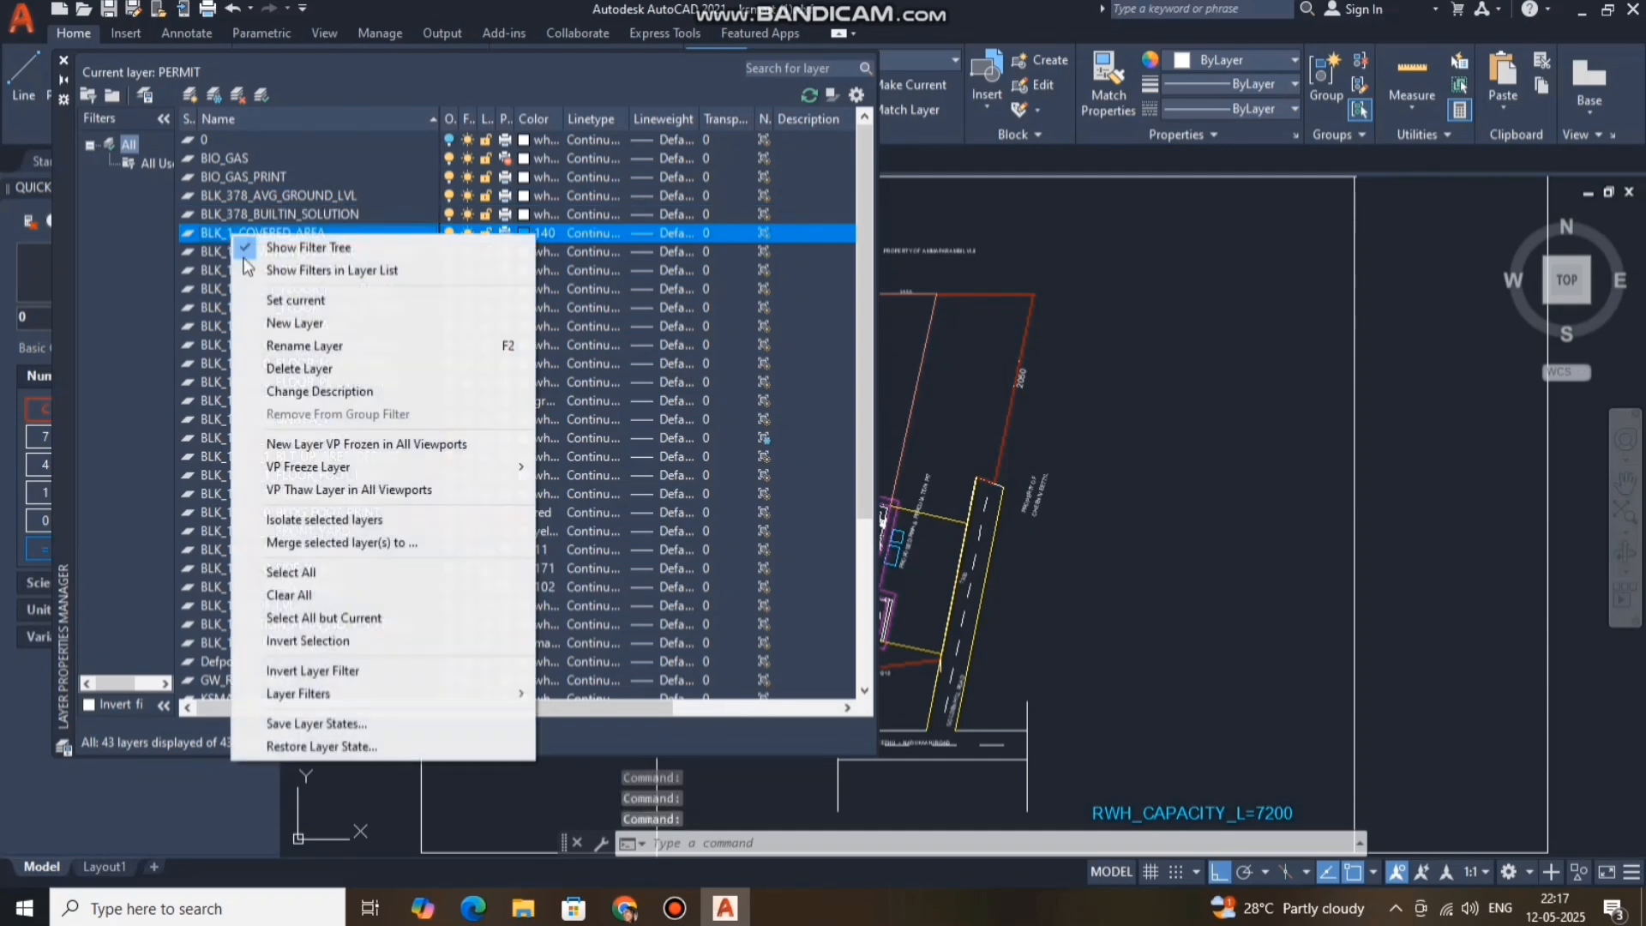
pyautogui.moveTo(296, 468)
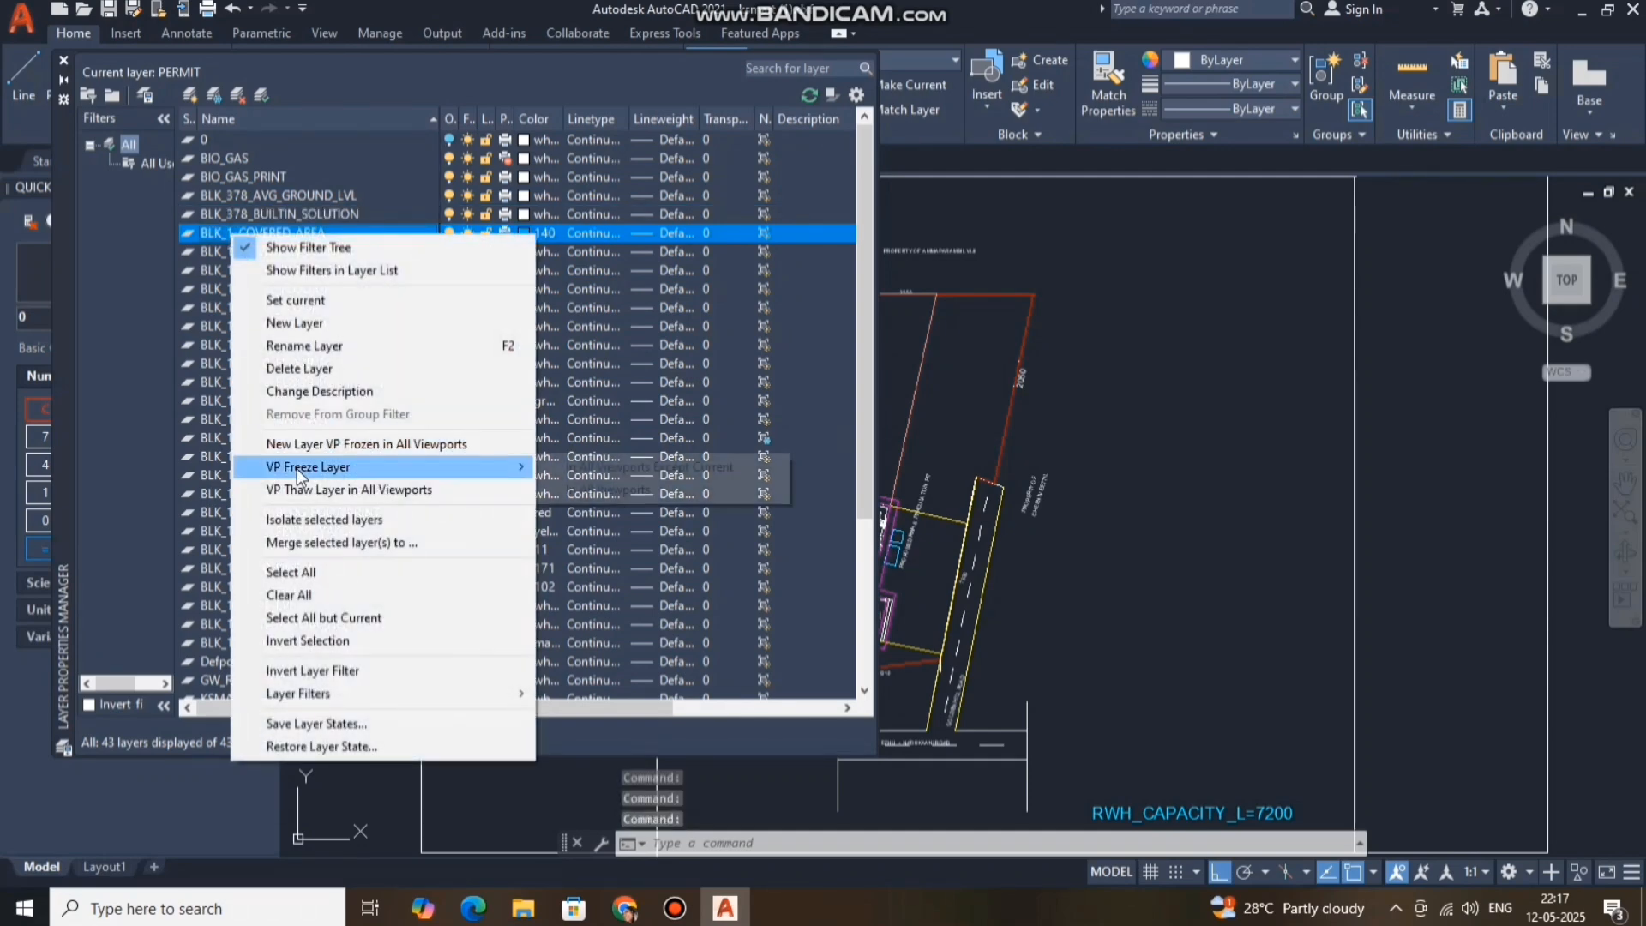
pyautogui.click(300, 346)
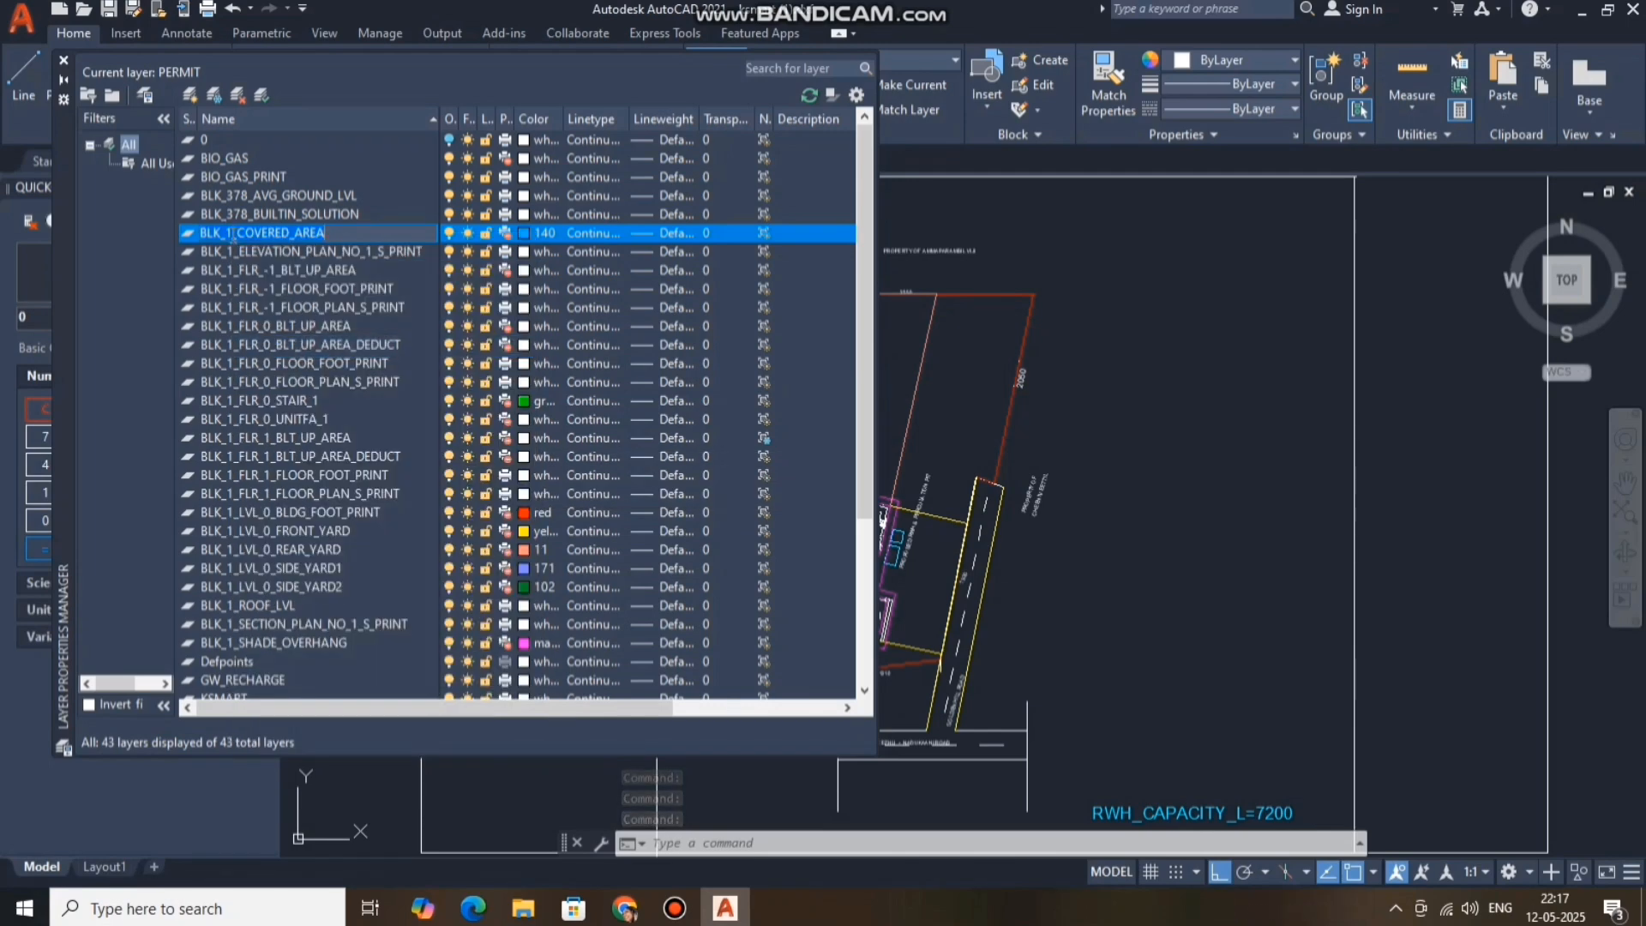
pyautogui.press('BackSpace')
pyautogui.write('378')
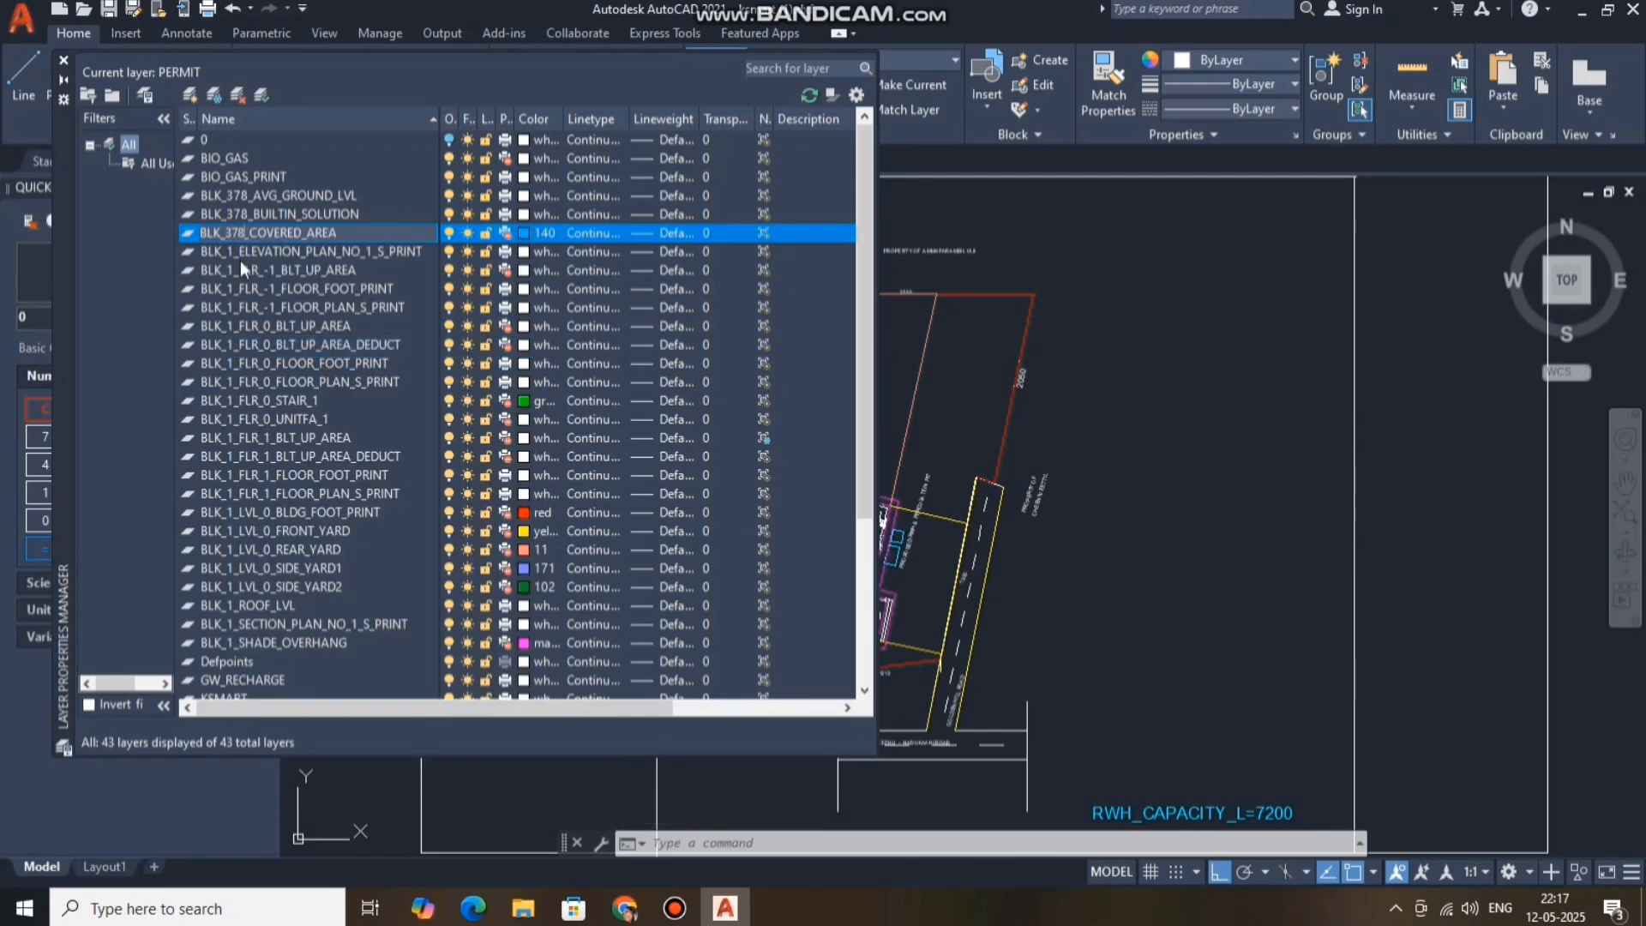
# Rename layer BLK_1_ELEVATION_PLAN_NO_1_S_PRINT as BLK_378_ELEVATION_PLAN_NO_1_S_PRINT.
pyautogui.click(230, 254)
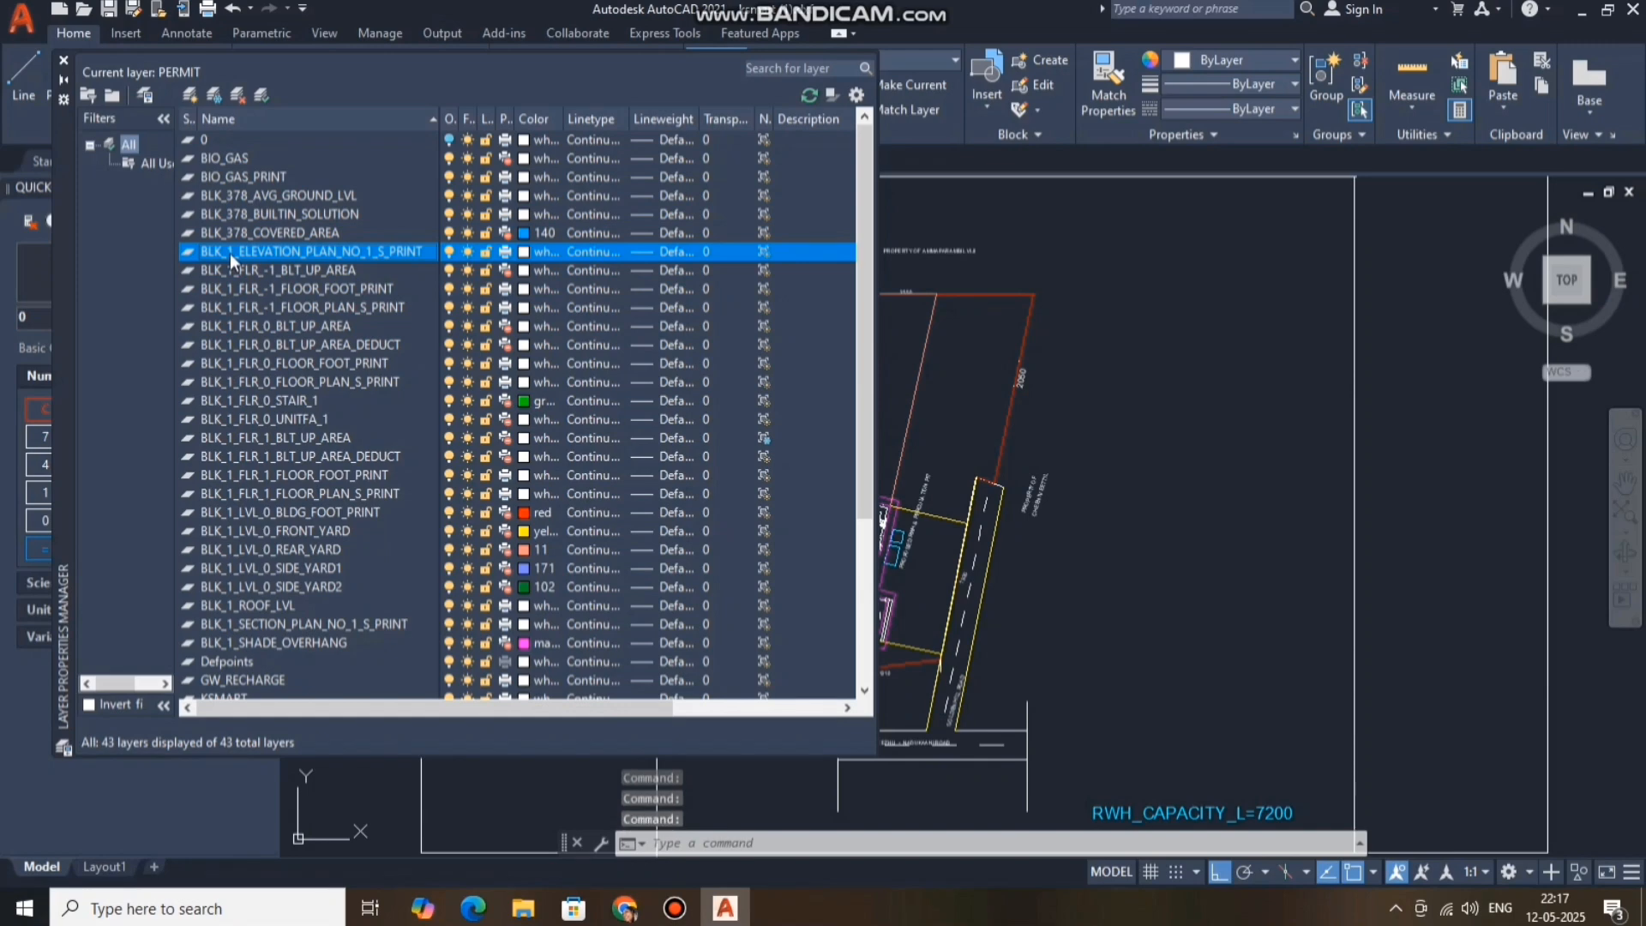
pyautogui.rightClick(230, 254)
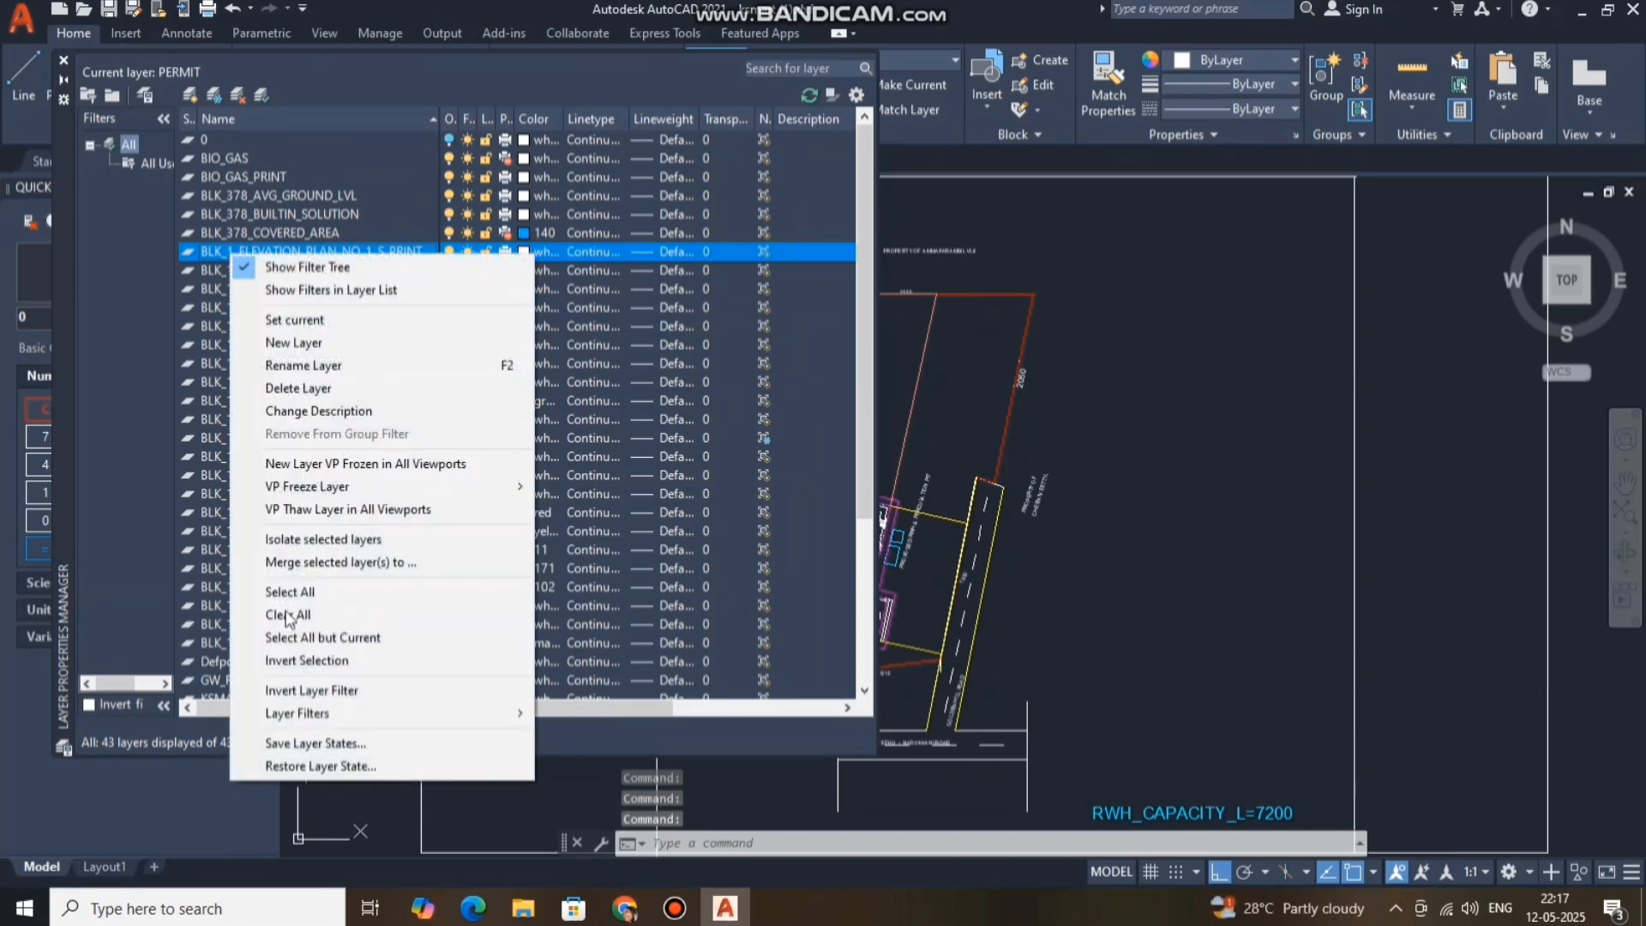
pyautogui.click(302, 366)
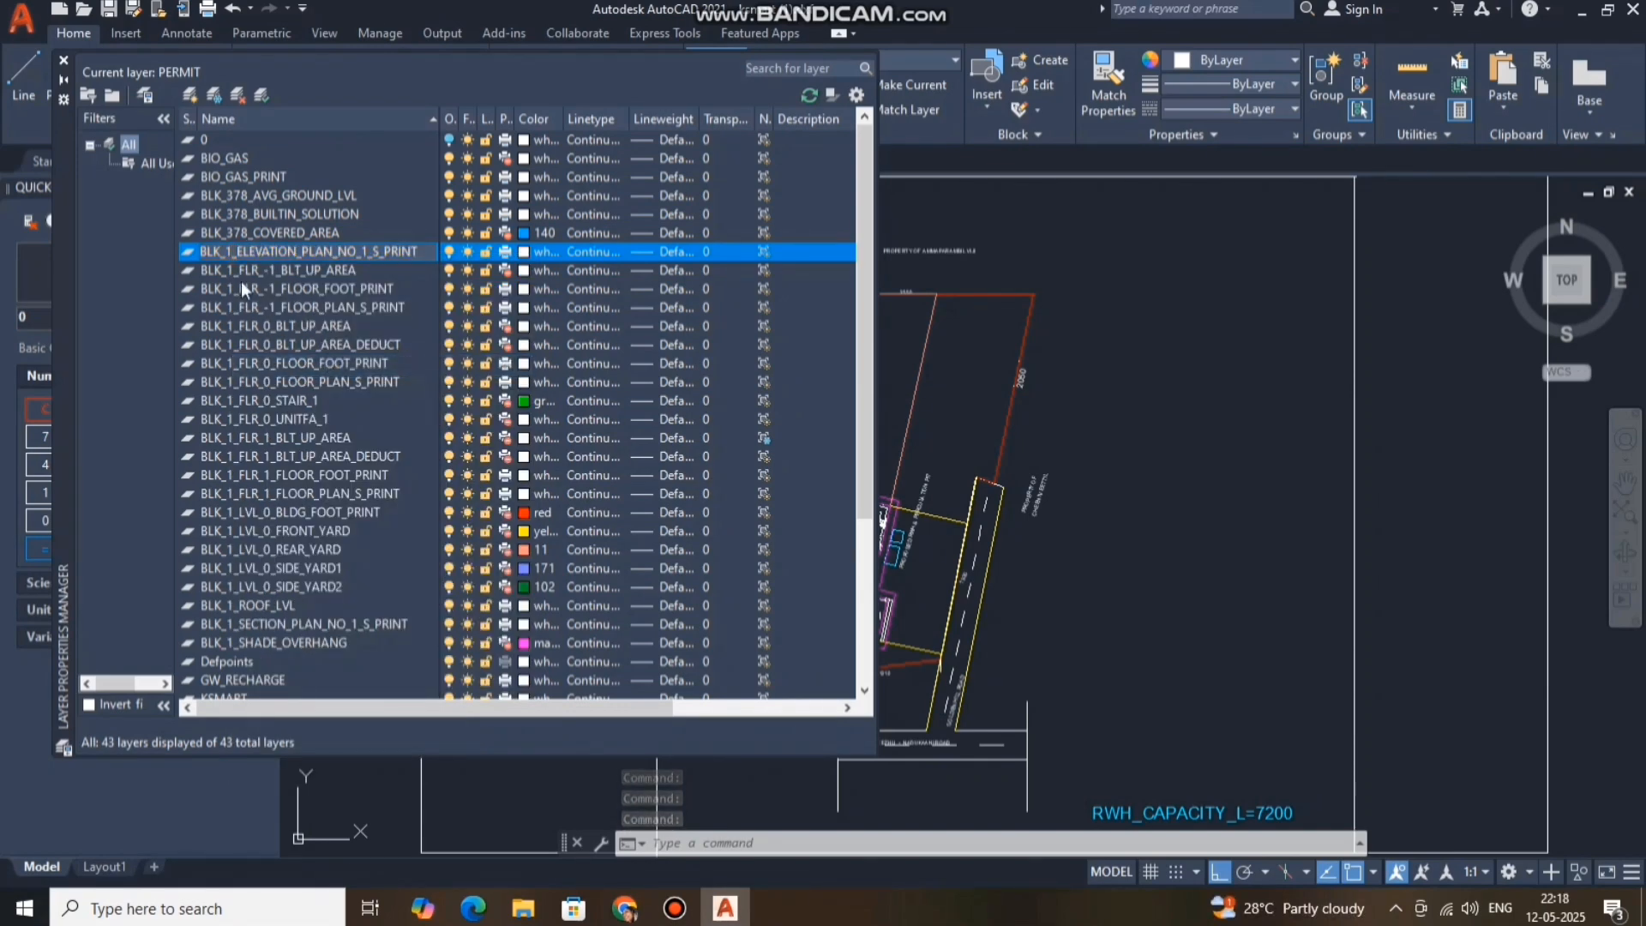
pyautogui.press('BackSpace')
pyautogui.write('378')
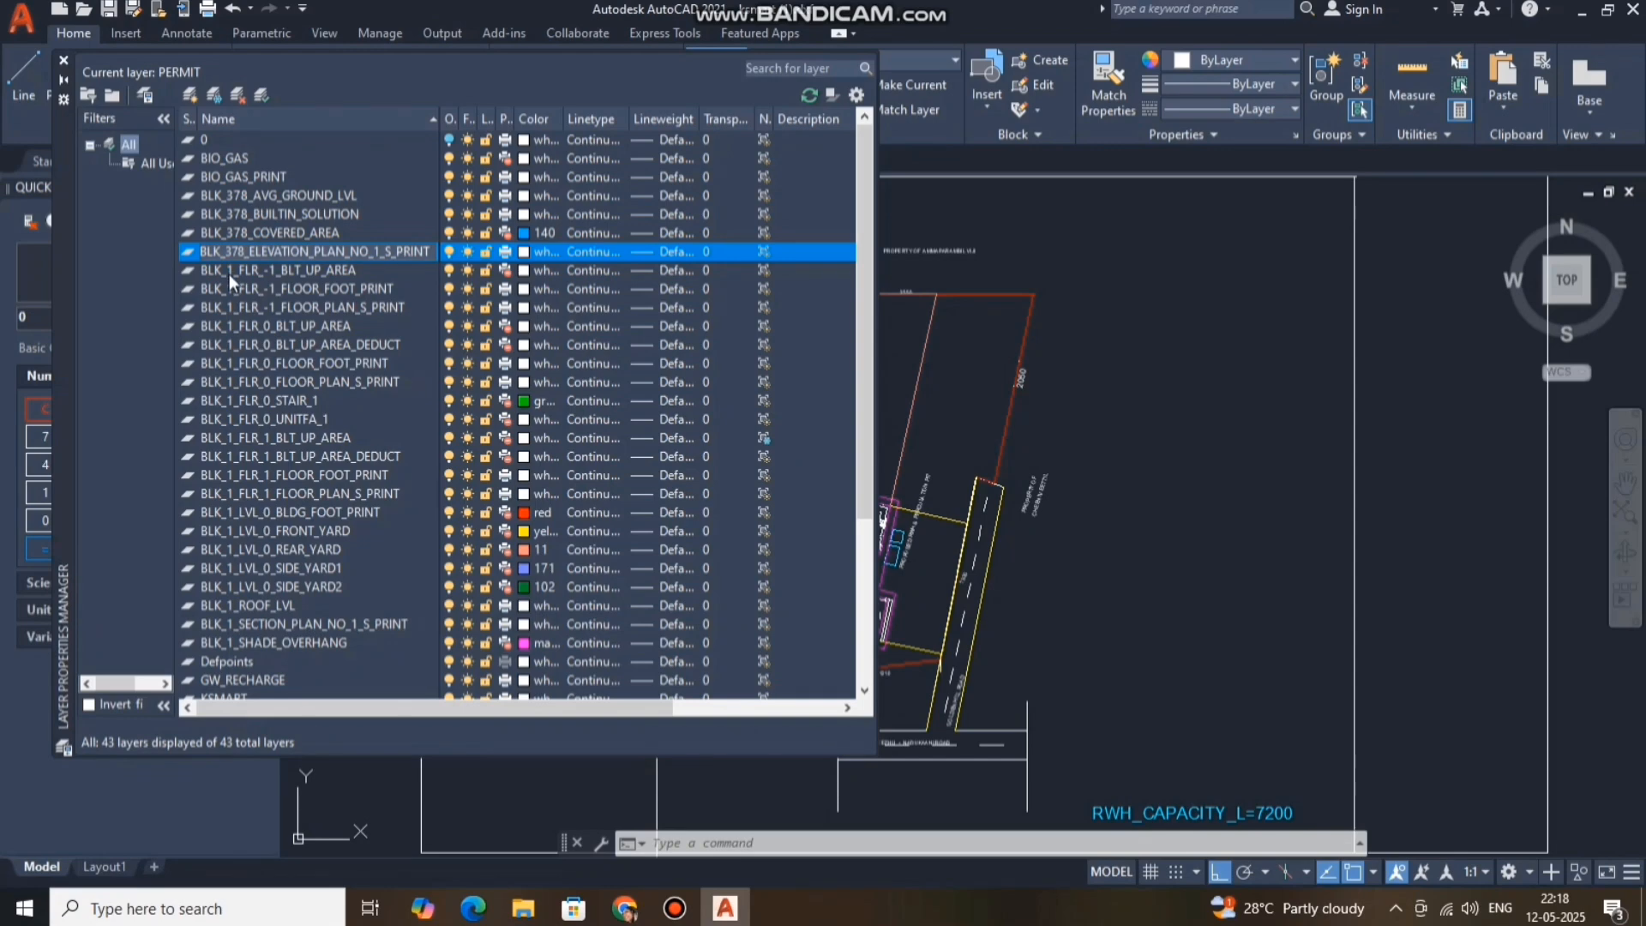
# Rename the floor -1 built-up area layer BLK_1_FLR_-1_BLT_UP_AREA as BLK_378_FLR_-1_BLT_UP_AREA.
pyautogui.click(229, 274)
pyautogui.rightClick(229, 274)
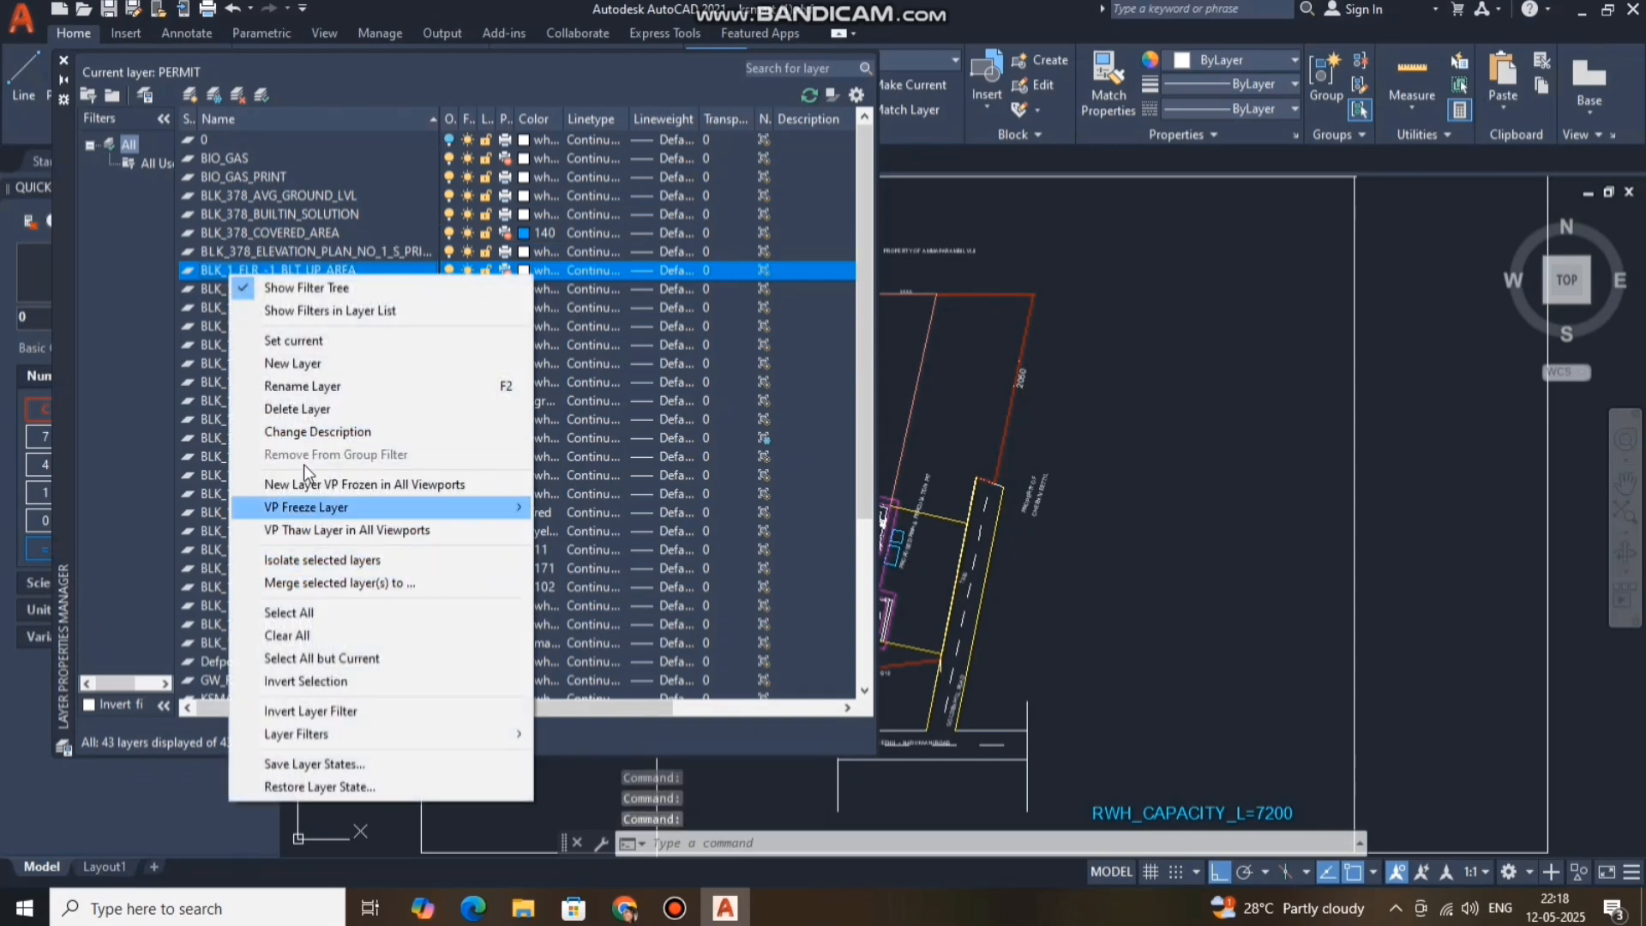
pyautogui.click(302, 387)
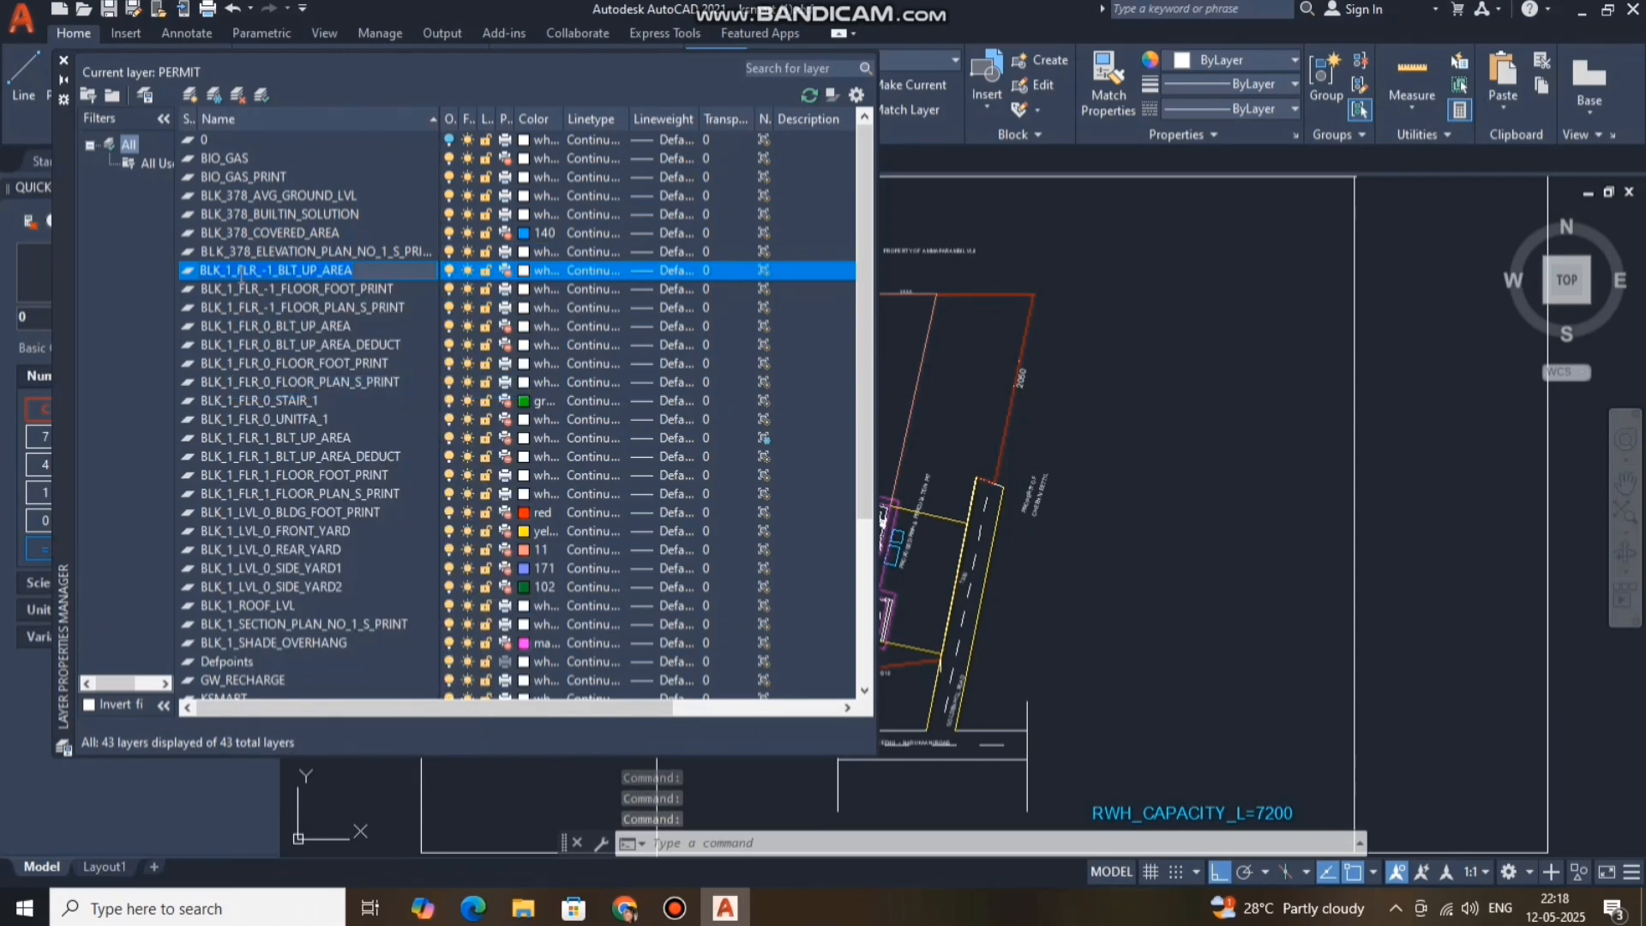
pyautogui.click(232, 272)
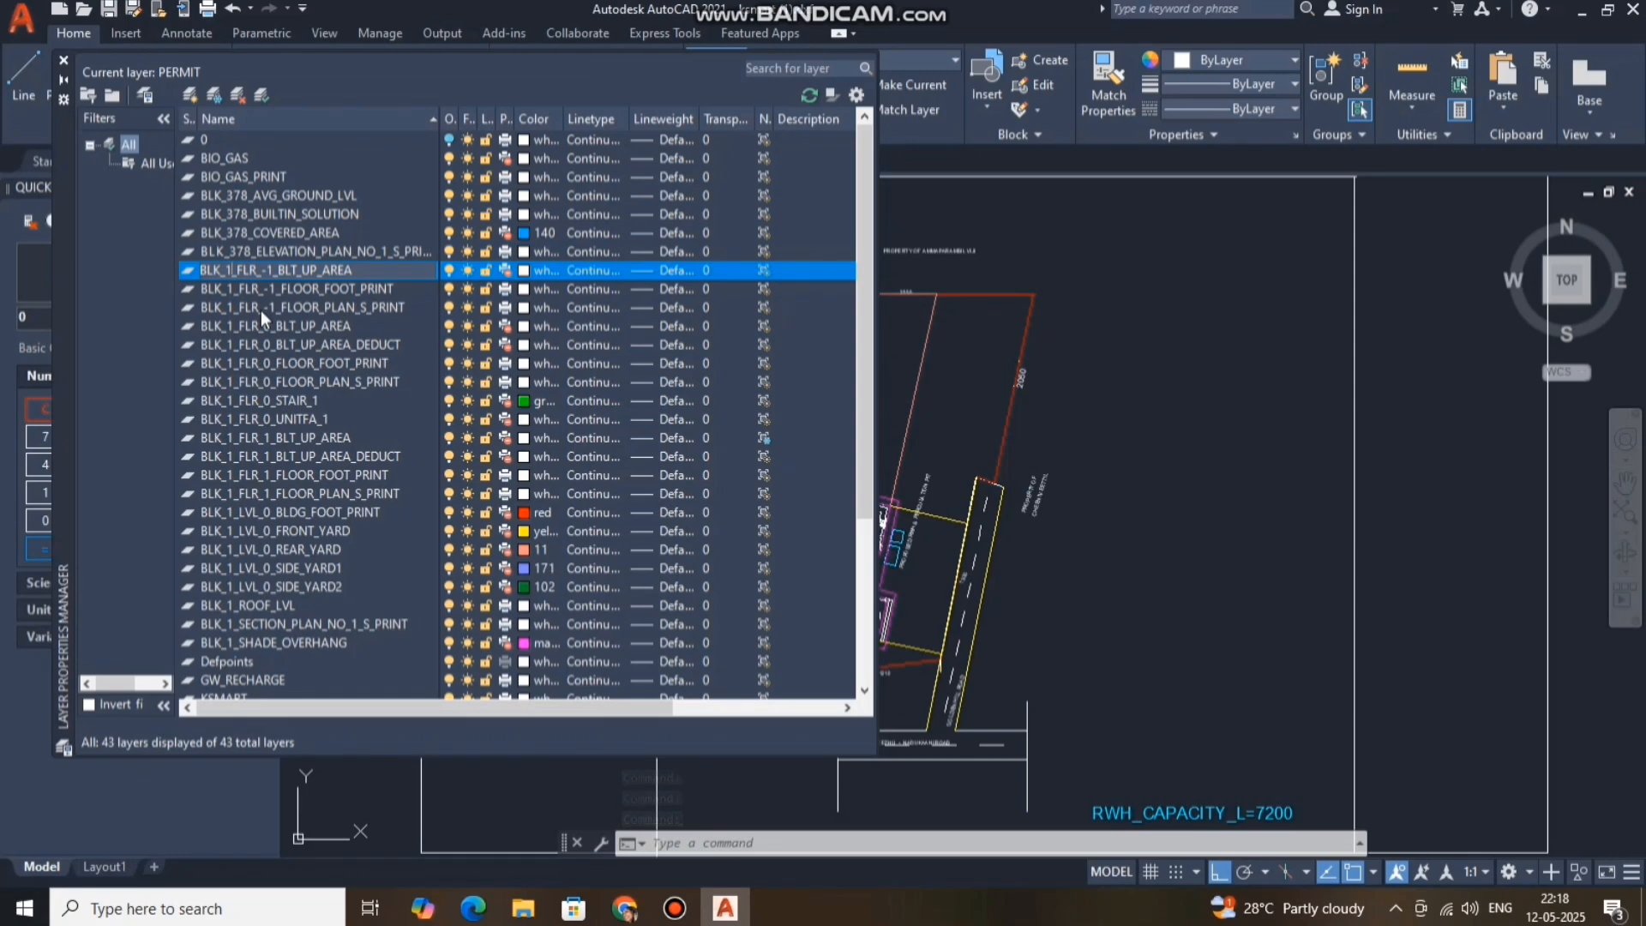
pyautogui.press('BackSpace')
pyautogui.write('8')
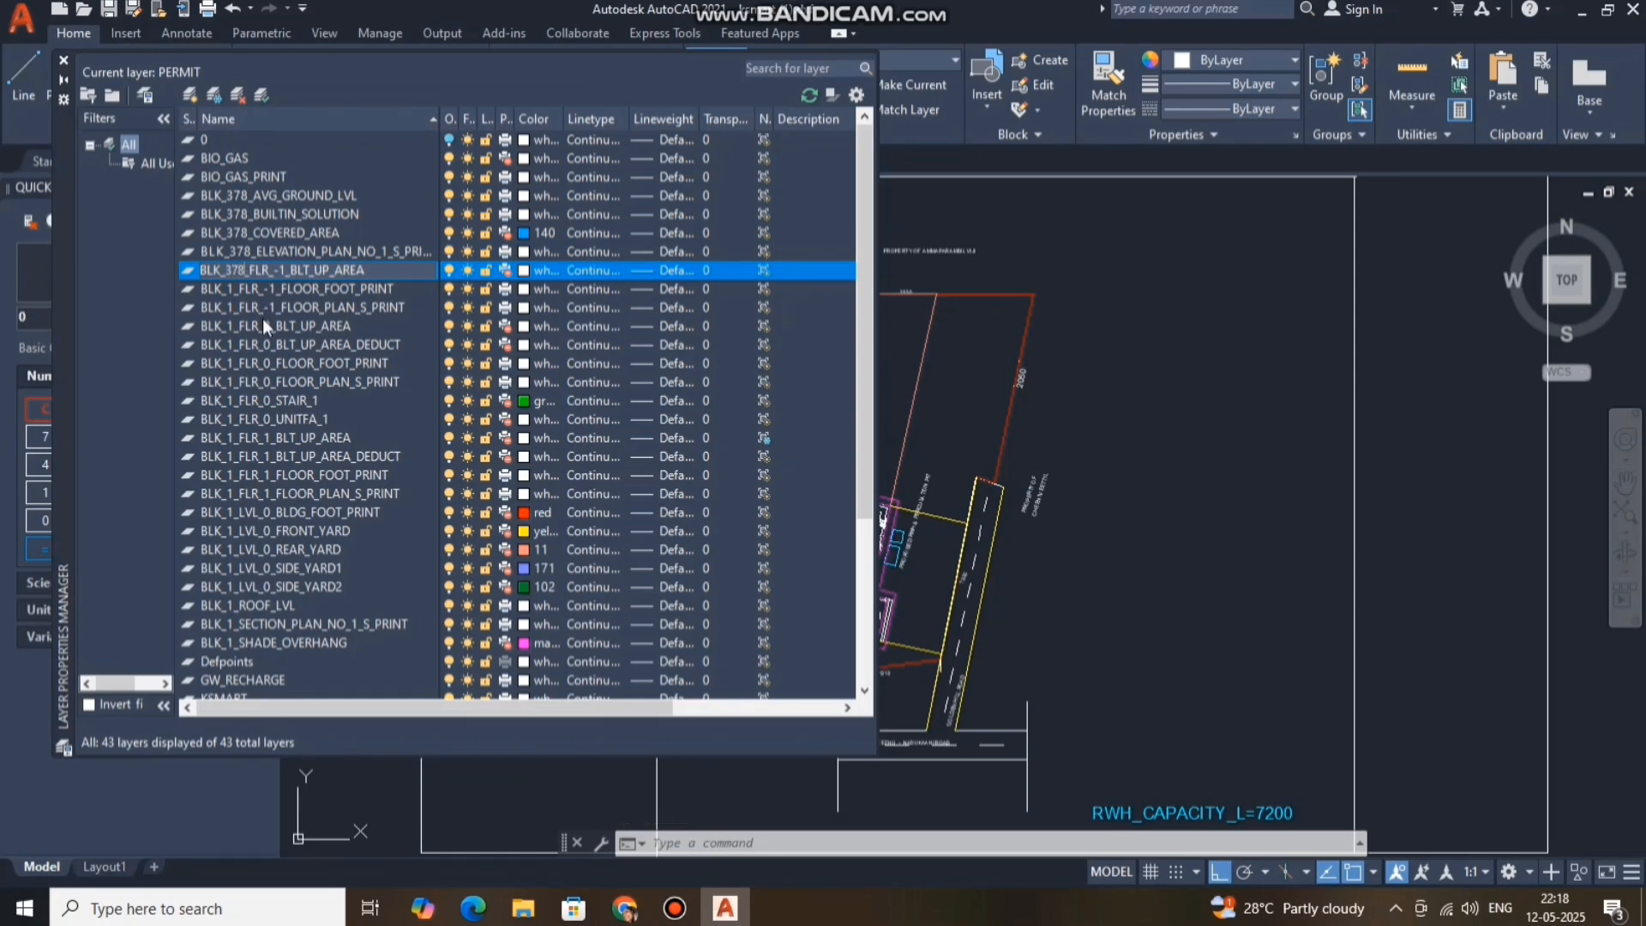
# Rename the floor -1 footprint layer BLK_1_FLR_-1_FLOOR_FOOT_PRINT as BLK_378_FLR_-1_FLOOR_FOOT_PRINT.
pyautogui.click(235, 288)
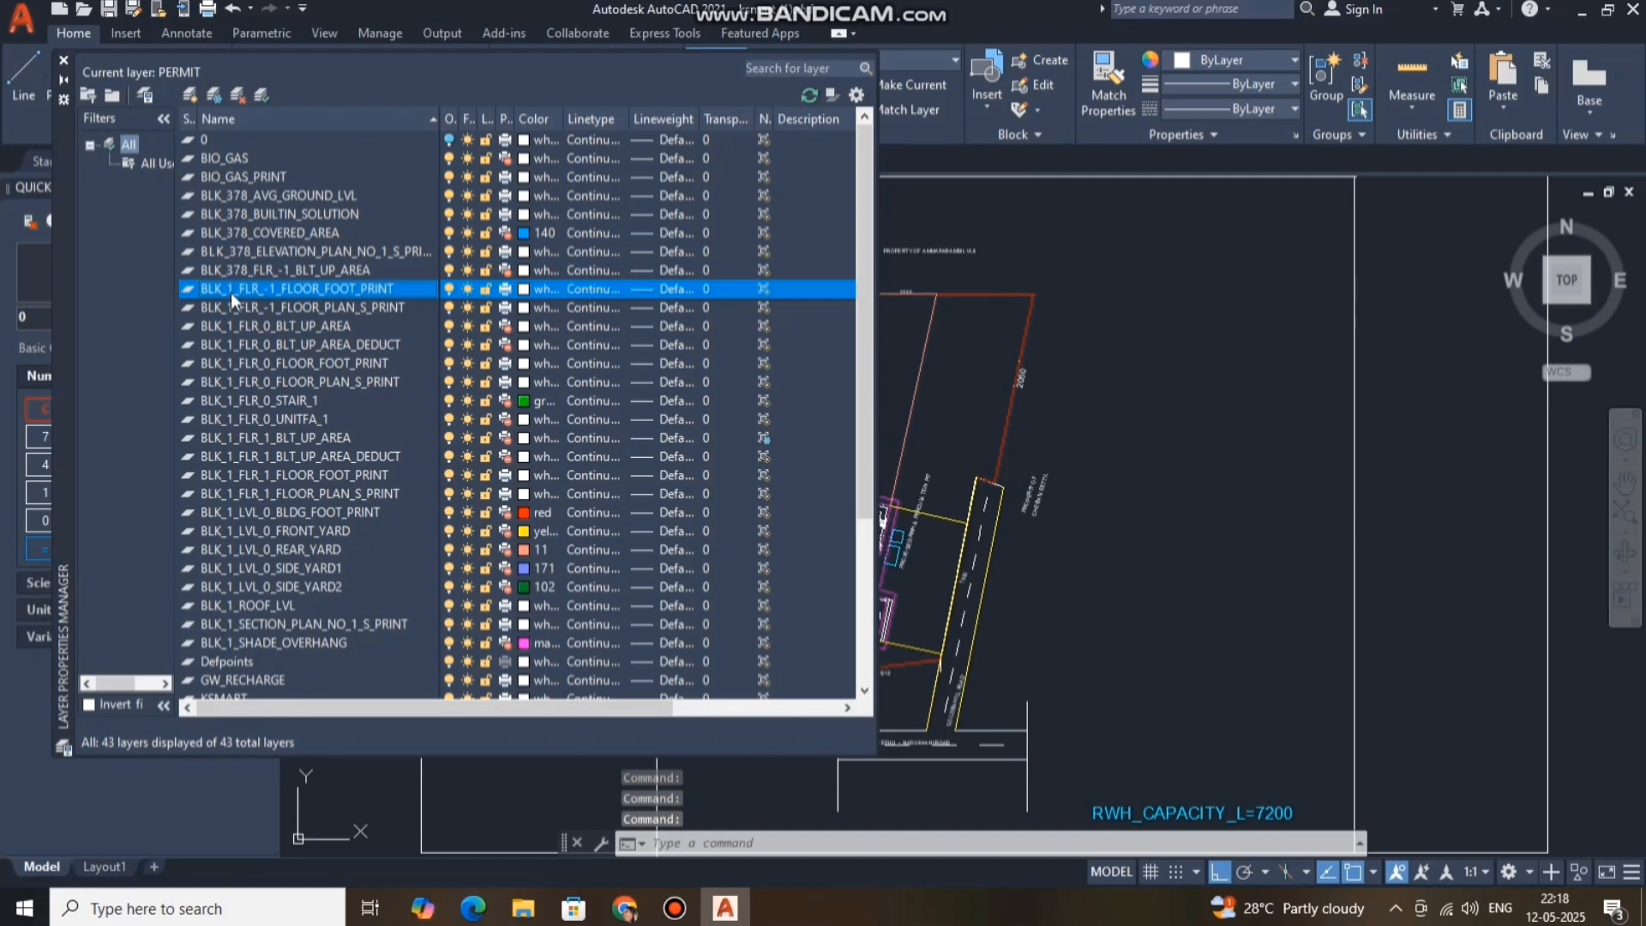
pyautogui.rightClick(231, 292)
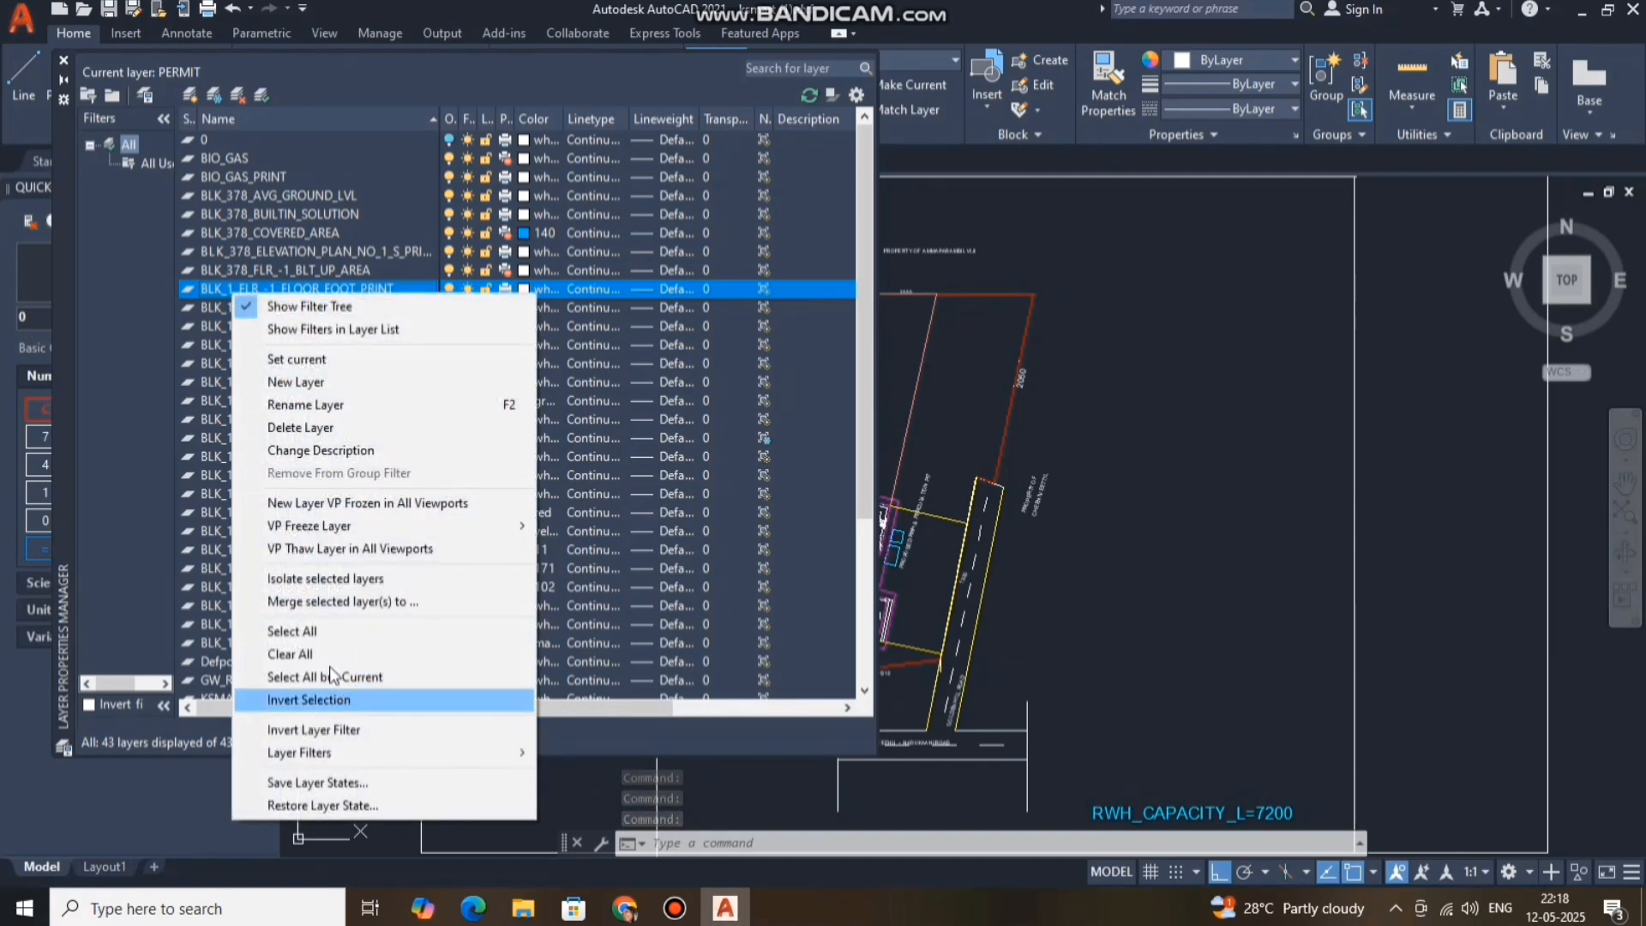
pyautogui.click(292, 404)
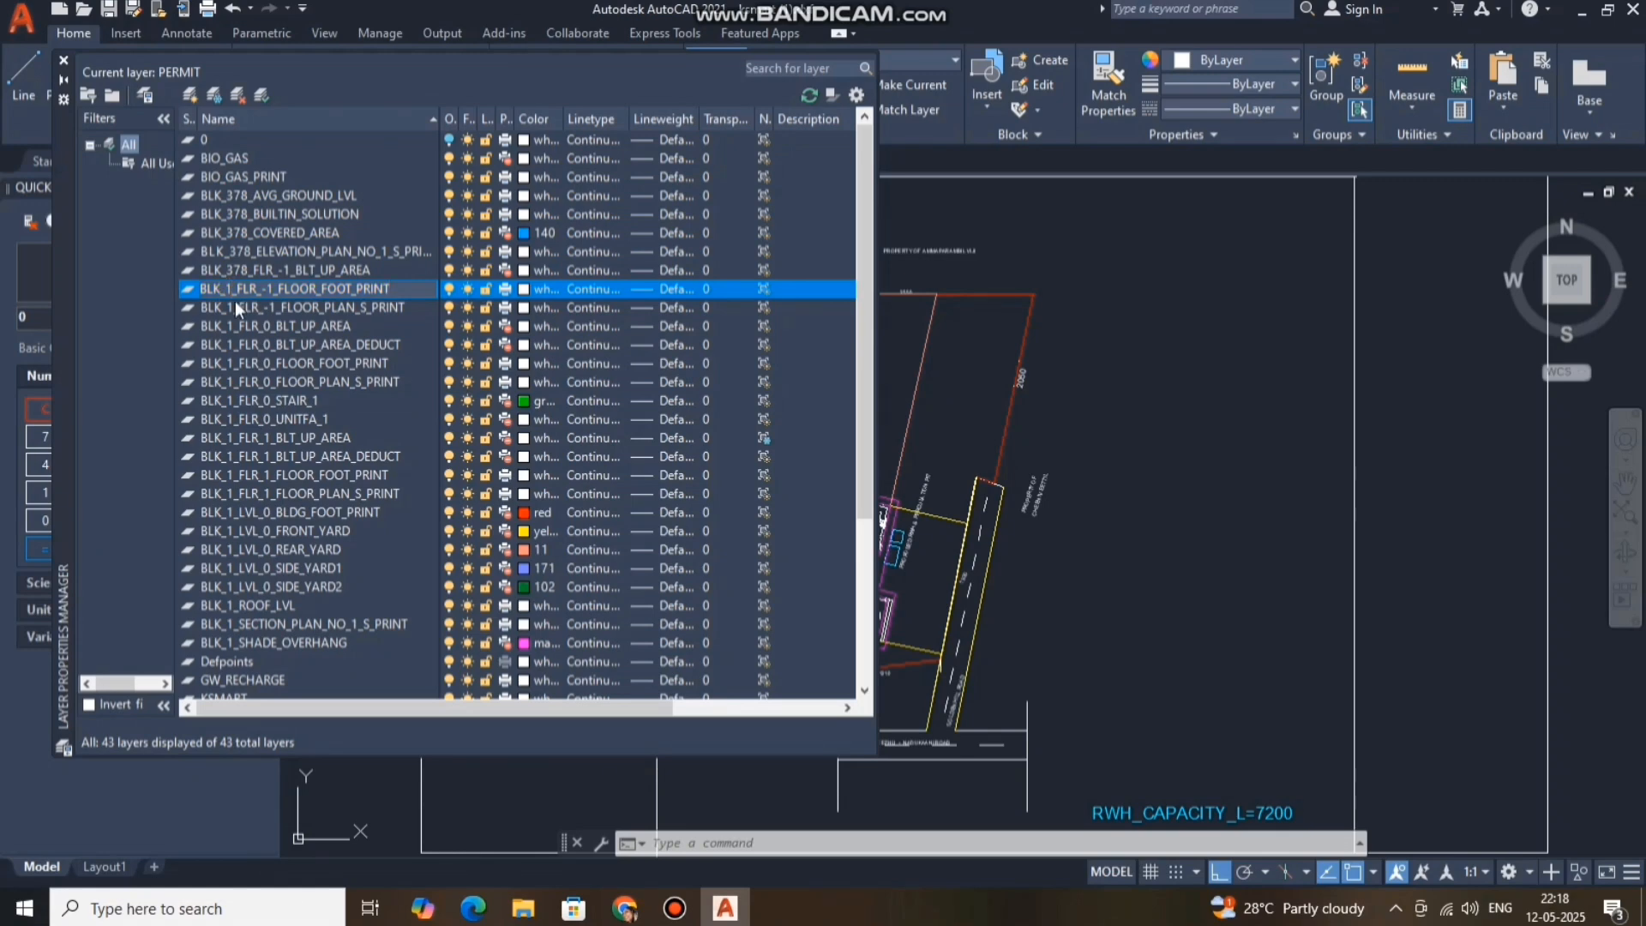
pyautogui.press('BackSpace')
pyautogui.write('378')
# Rename the floor -1 plan layer BLK_1_FLR_-1_FLOOR_PLAN_S_PRINT as BLK_378_FLR_-1_FLOOR_PLAN_S_PRINT.
pyautogui.click(233, 307)
pyautogui.doubleClick(233, 307)
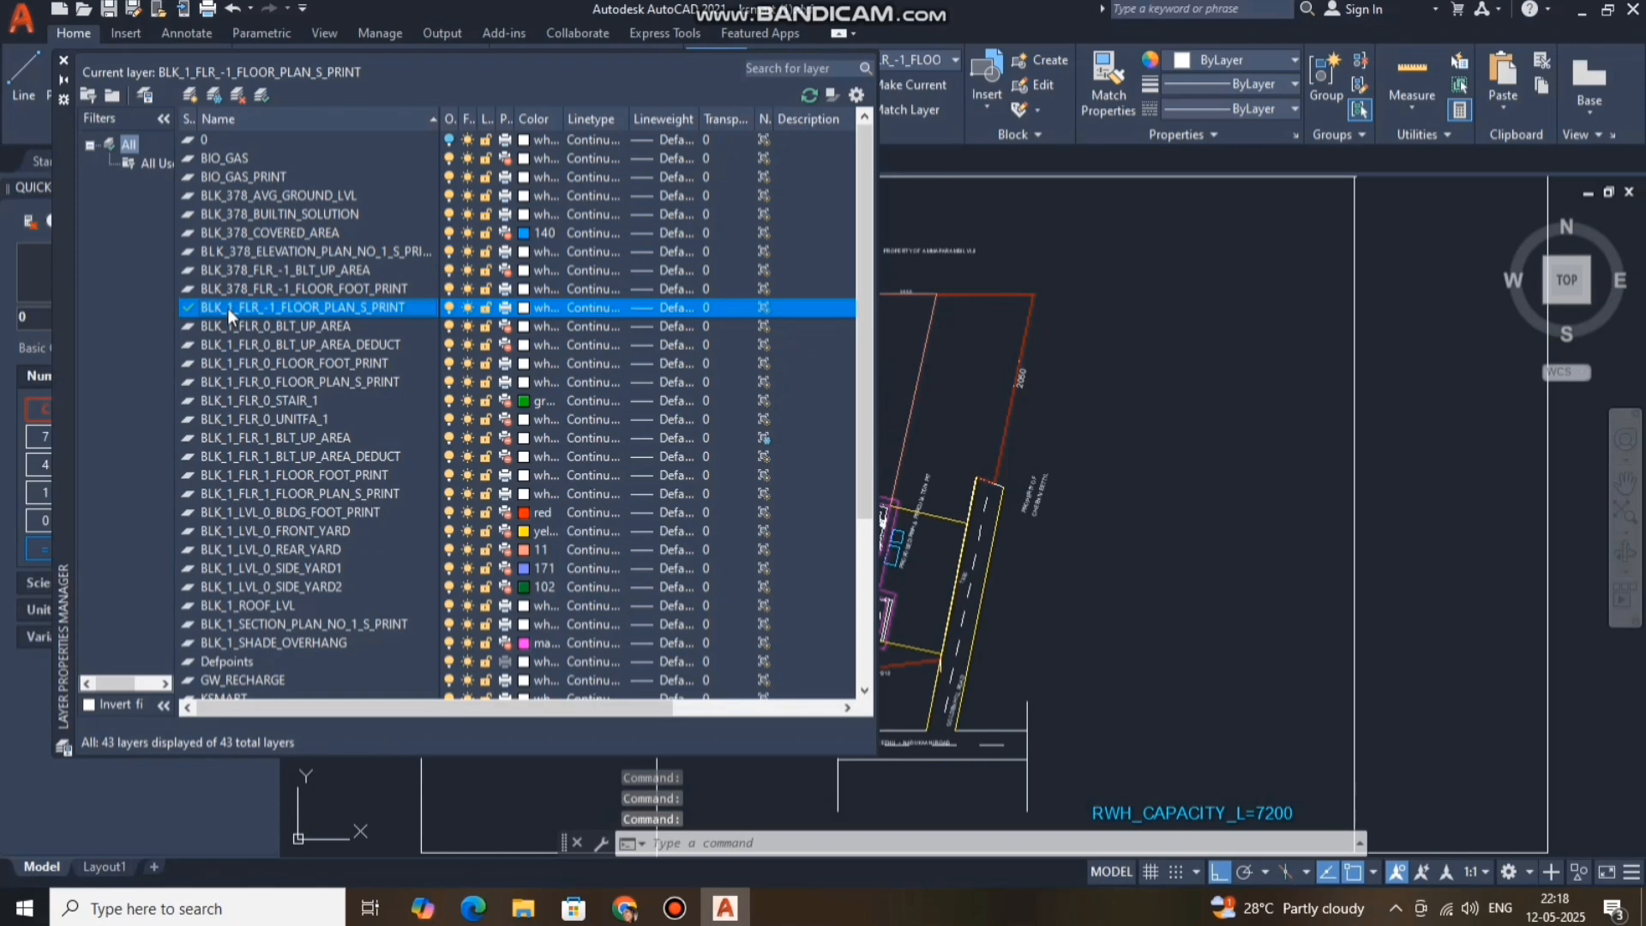
pyautogui.click(229, 309)
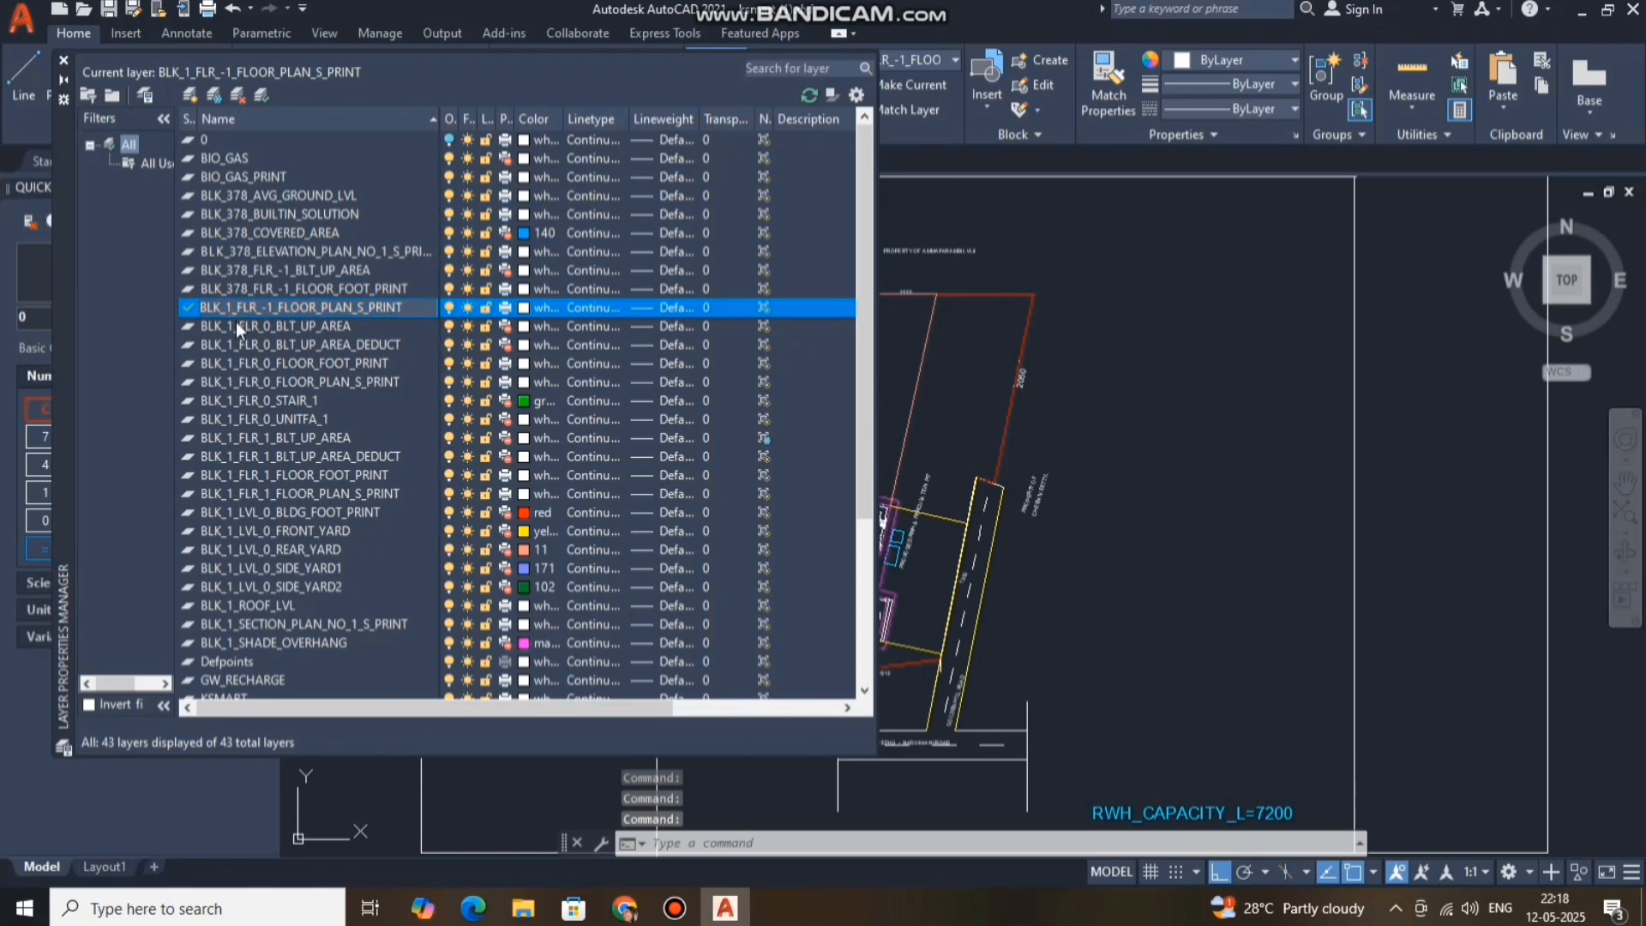
pyautogui.press('BackSpace')
pyautogui.write('378')
# Rename the floor 0 built-up area layer BLK_1_FLR_0_BLT_UP_AREA as BLK_378_FLR_0_BLT_UP_AREA.
pyautogui.click(236, 327)
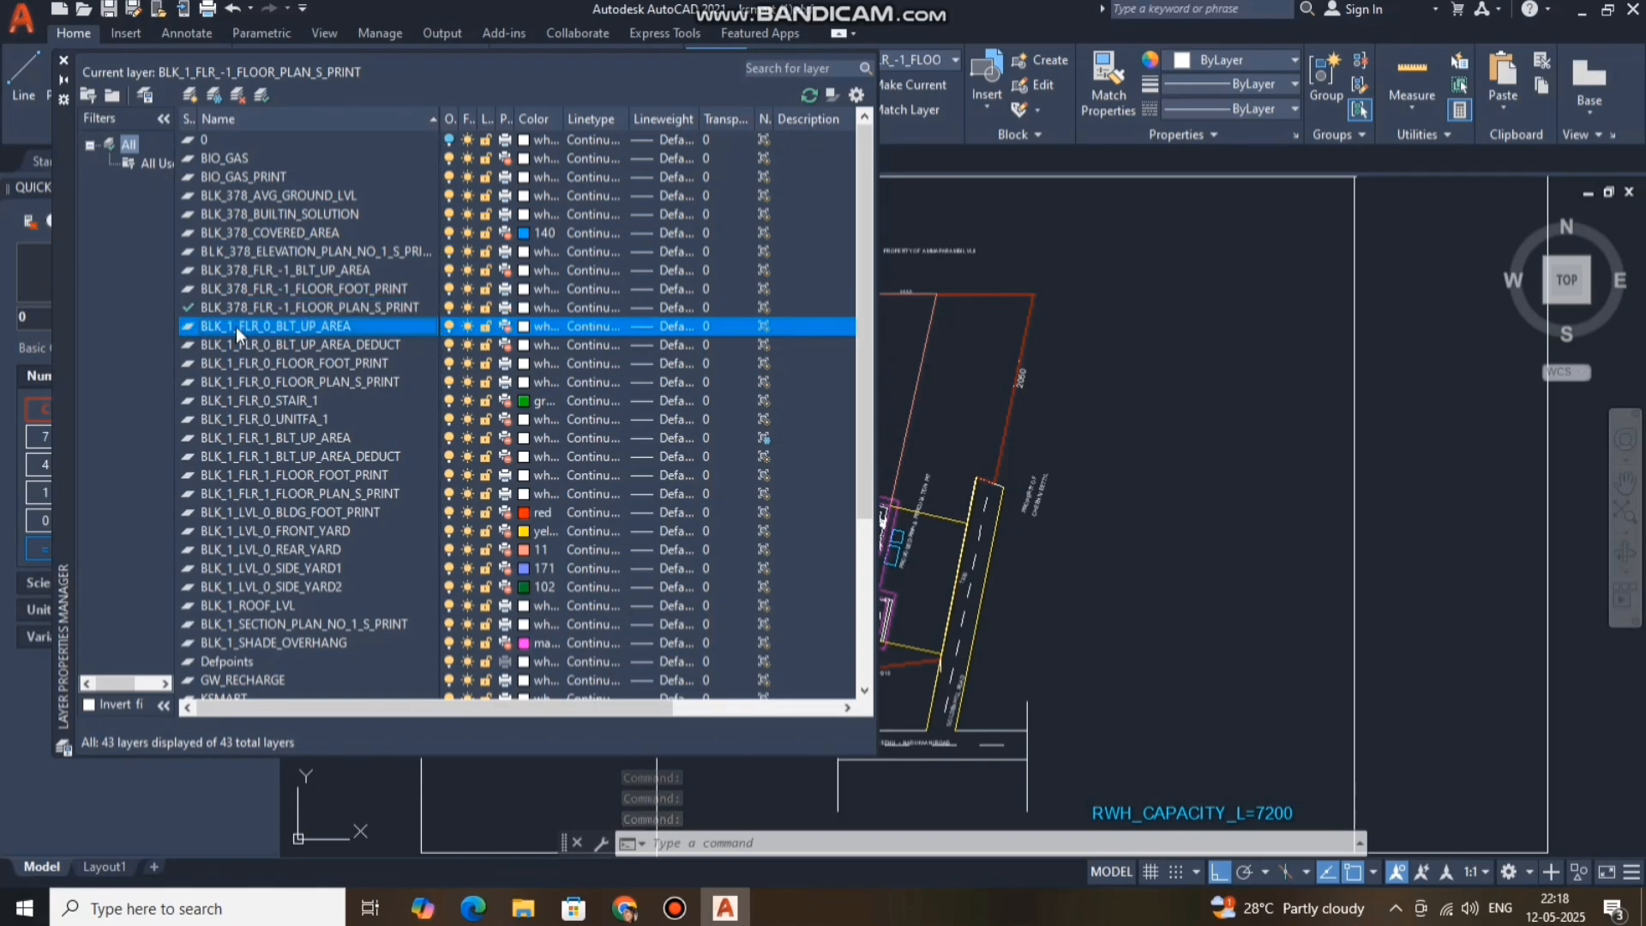
pyautogui.doubleClick(230, 327)
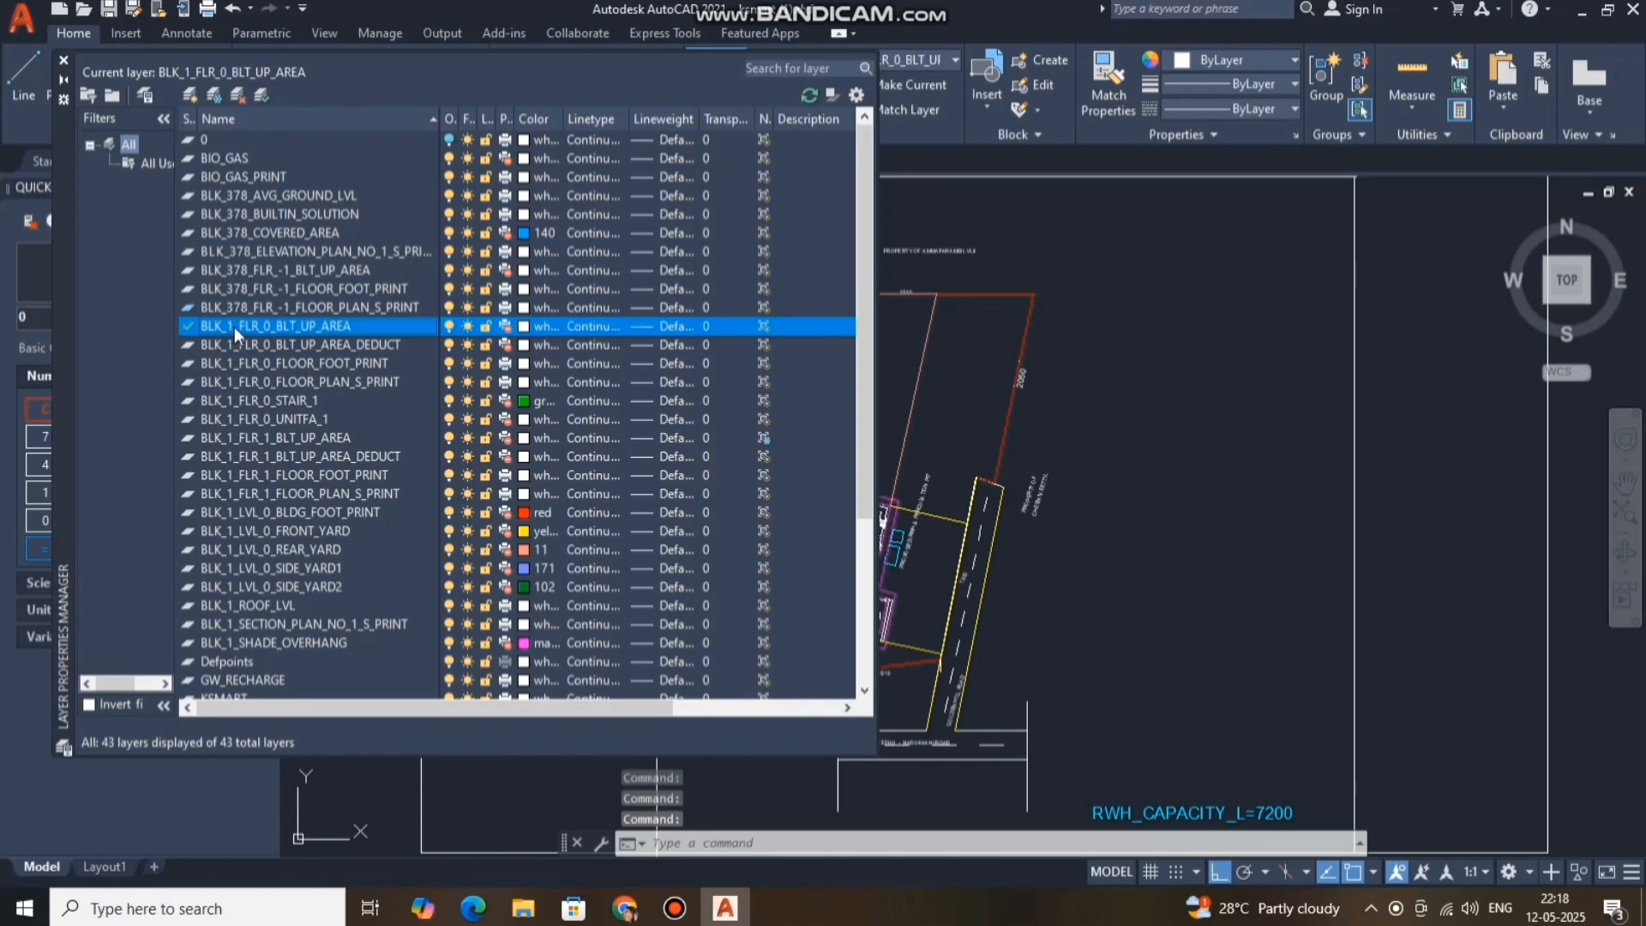
pyautogui.rightClick(229, 327)
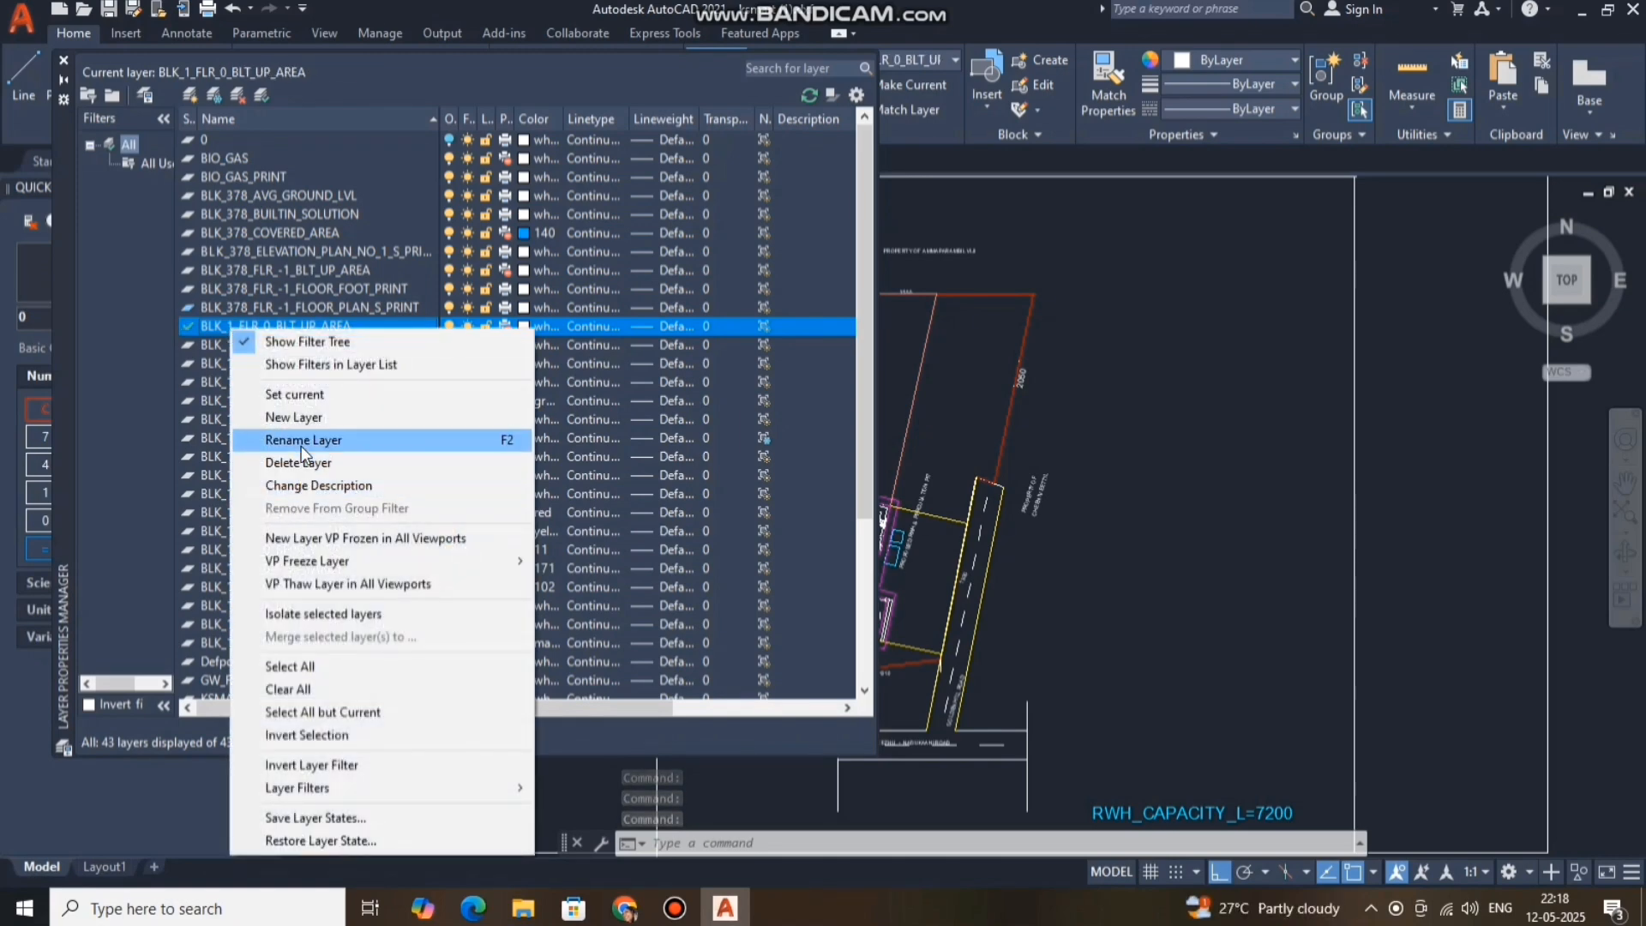
pyautogui.click(301, 440)
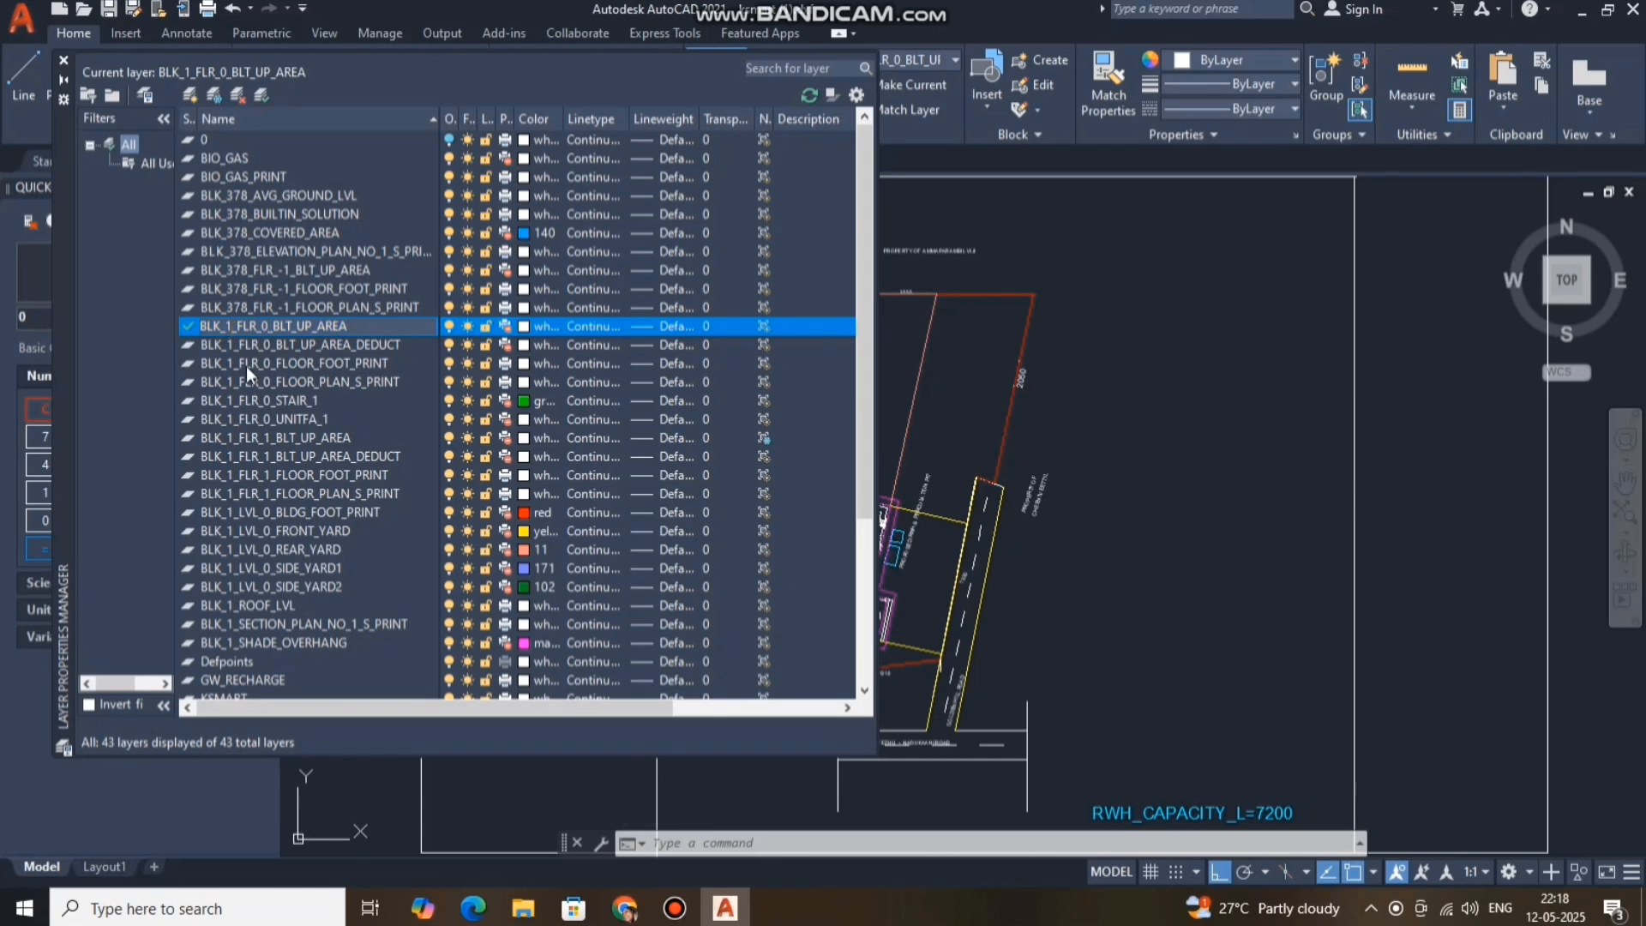
pyautogui.press('BackSpace')
pyautogui.write('378')
# Rename the floor 0 built-up area deduction layer BLK_1_FLR_0_BLT_UP_AREA_DEDUCT as BLK_378_FLR_0_BLT_UP_AREA_DEDUCT.
pyautogui.click(230, 348)
pyautogui.rightClick(230, 348)
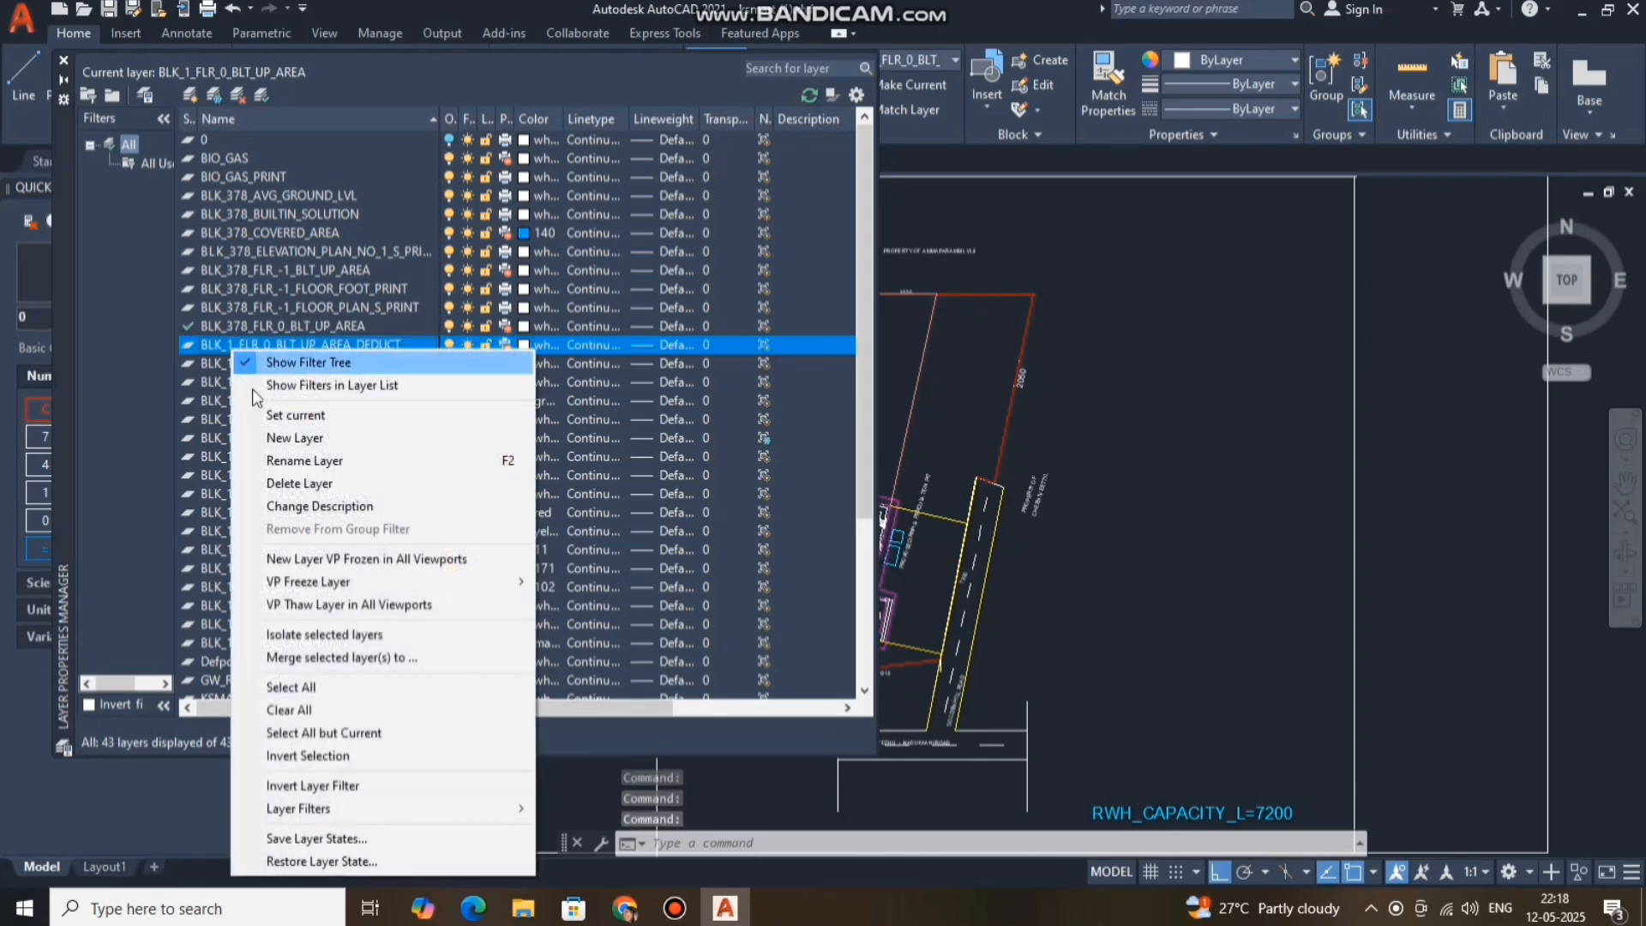
pyautogui.click(291, 461)
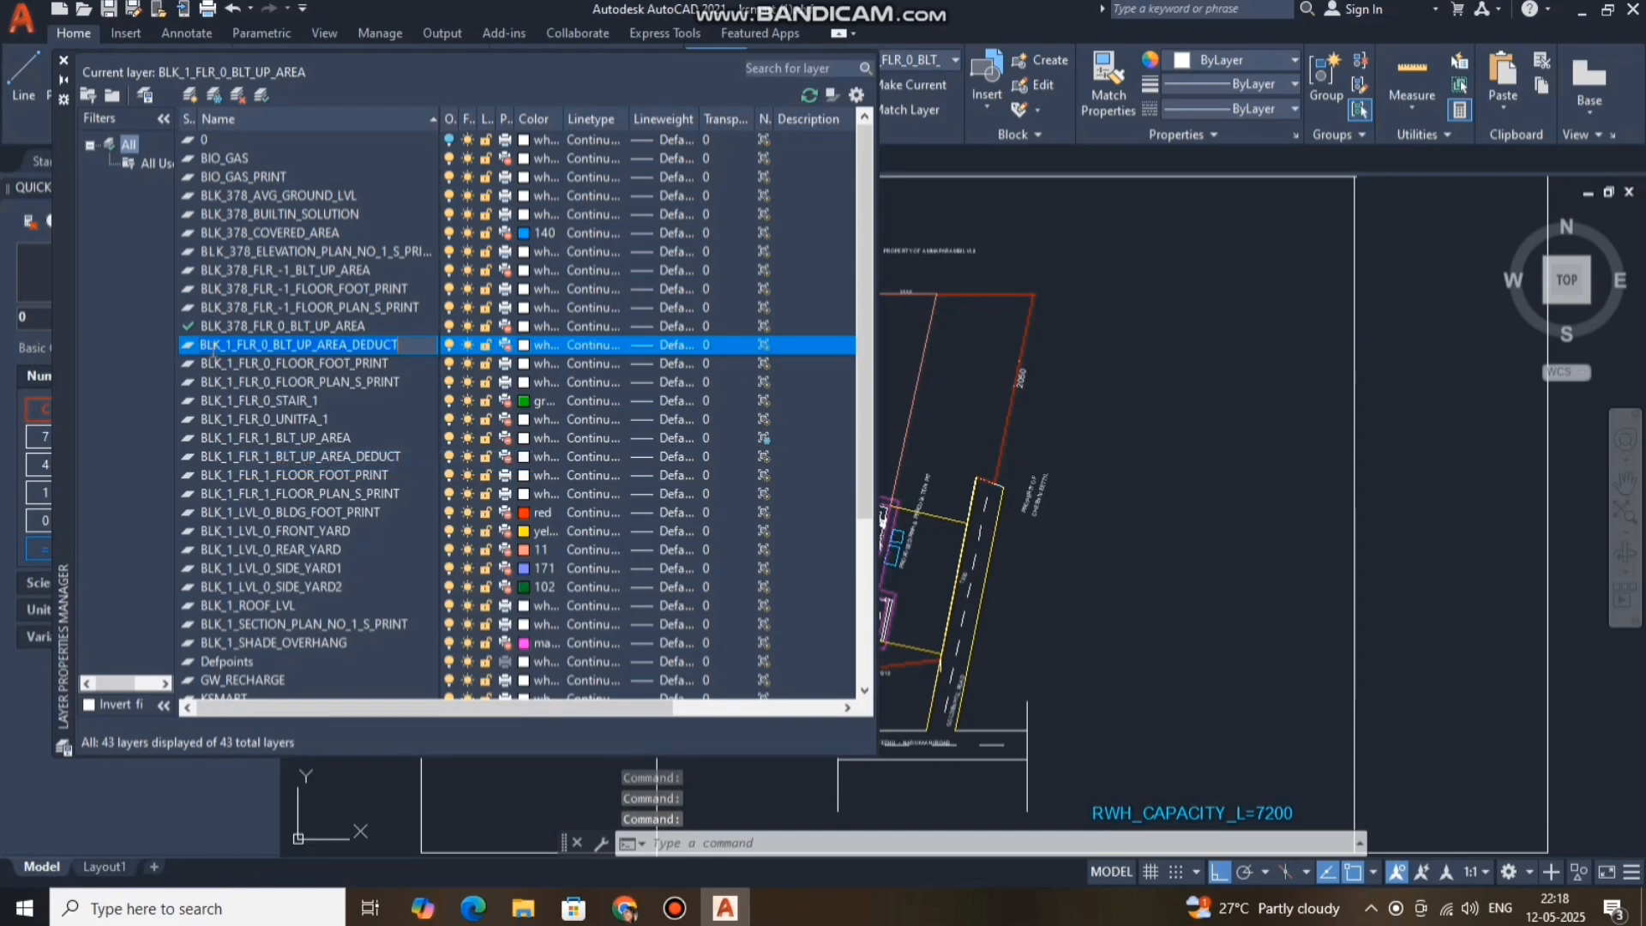
pyautogui.click(227, 346)
pyautogui.press('BackSpace')
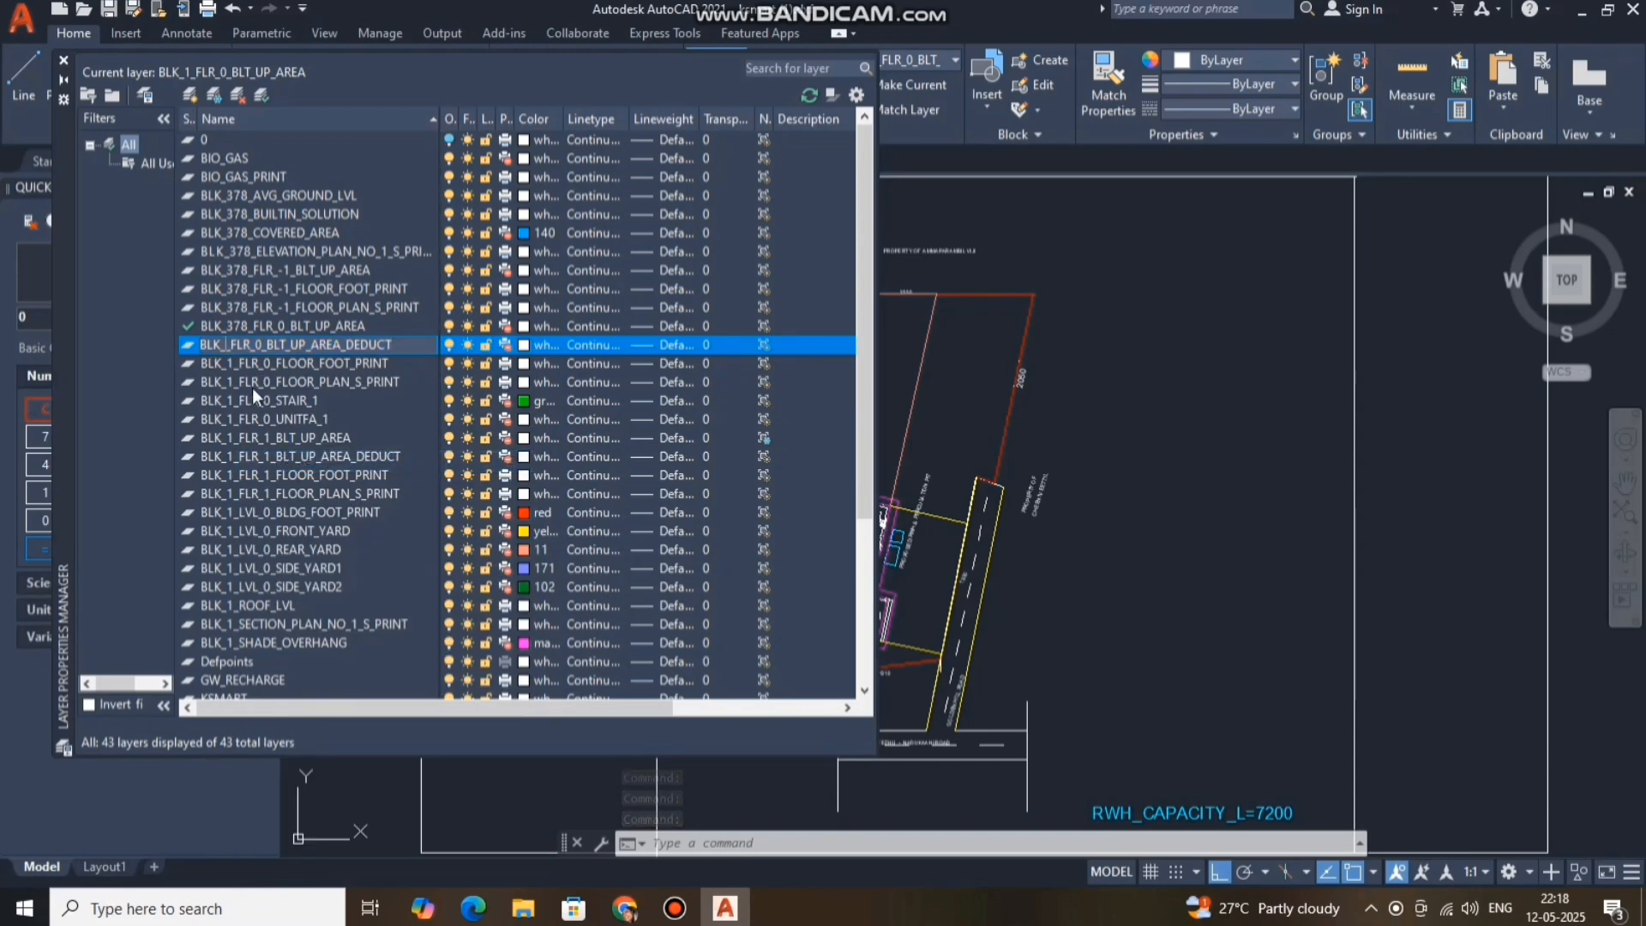
pyautogui.write('378')
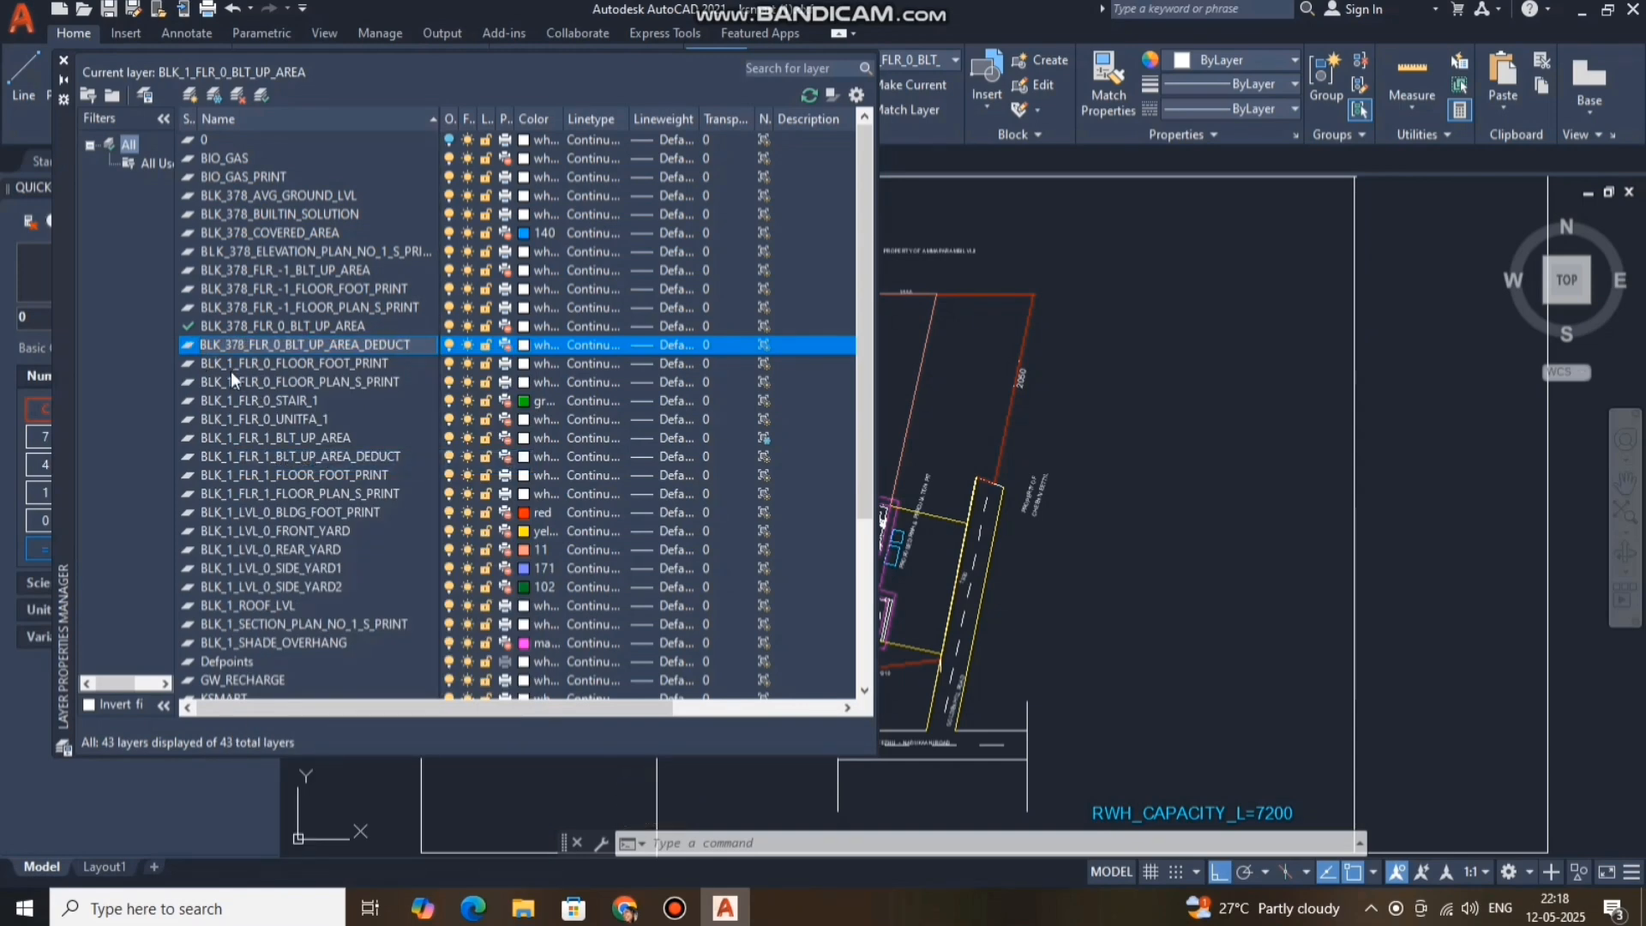
# Rename the floor 0 footprint layer BLK_1_FLR_0_FLOOR_FOOT_PRINT as BLK_378_FLR_0_FLOOR_FOOT_PRINT.
pyautogui.click(216, 363)
pyautogui.click(194, 327)
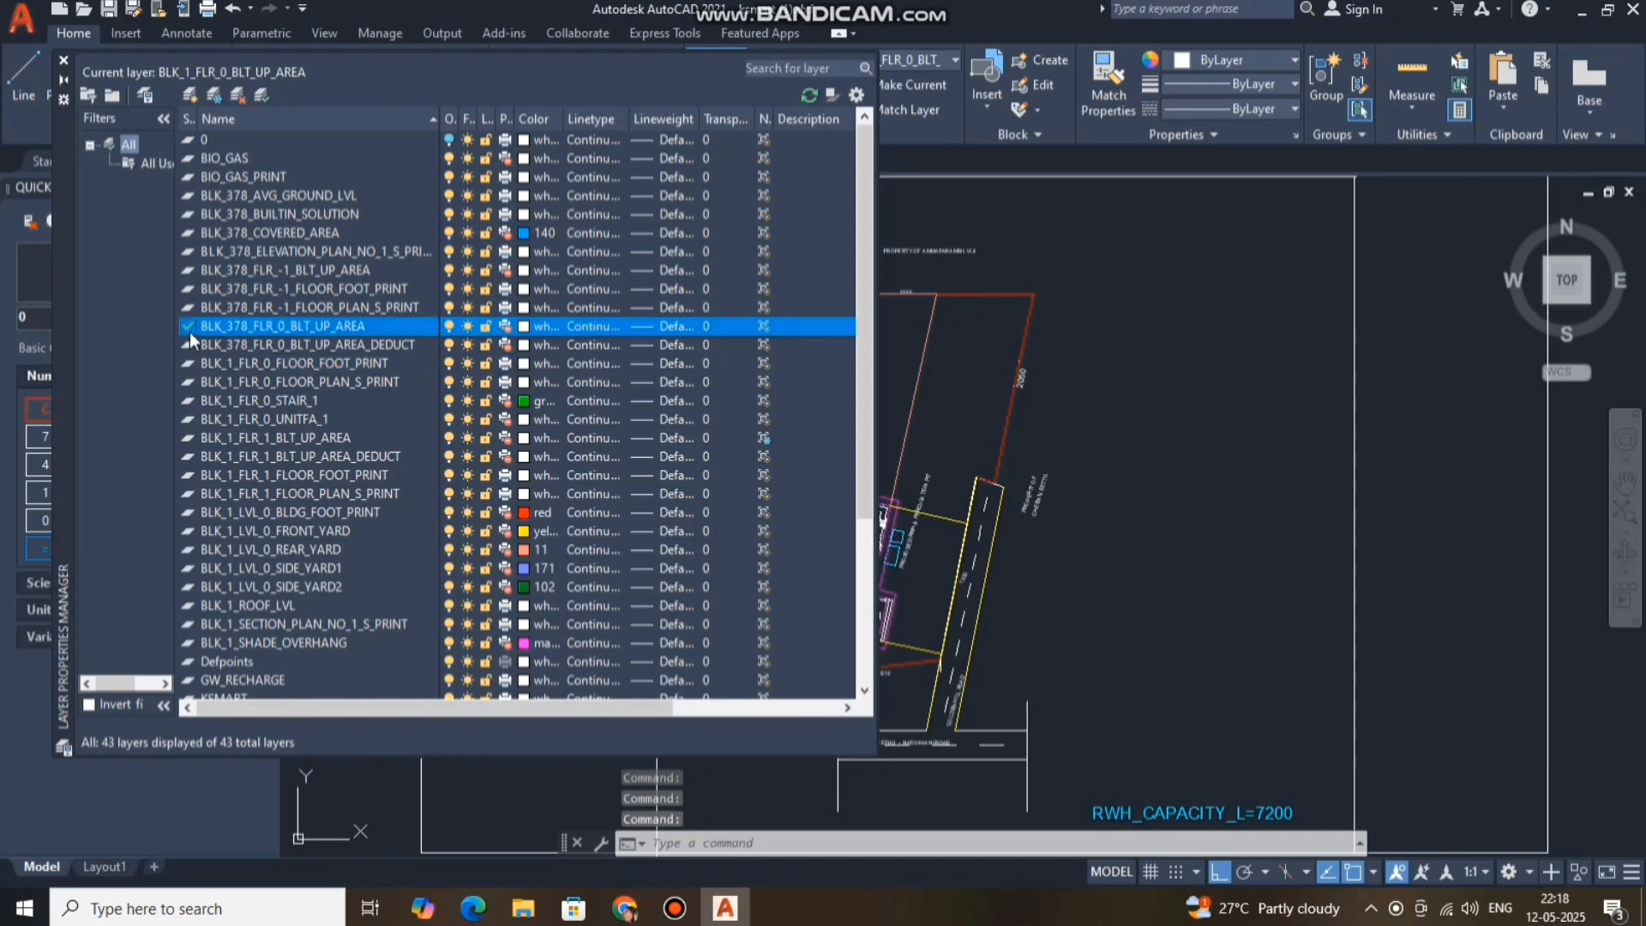
pyautogui.rightClick(231, 366)
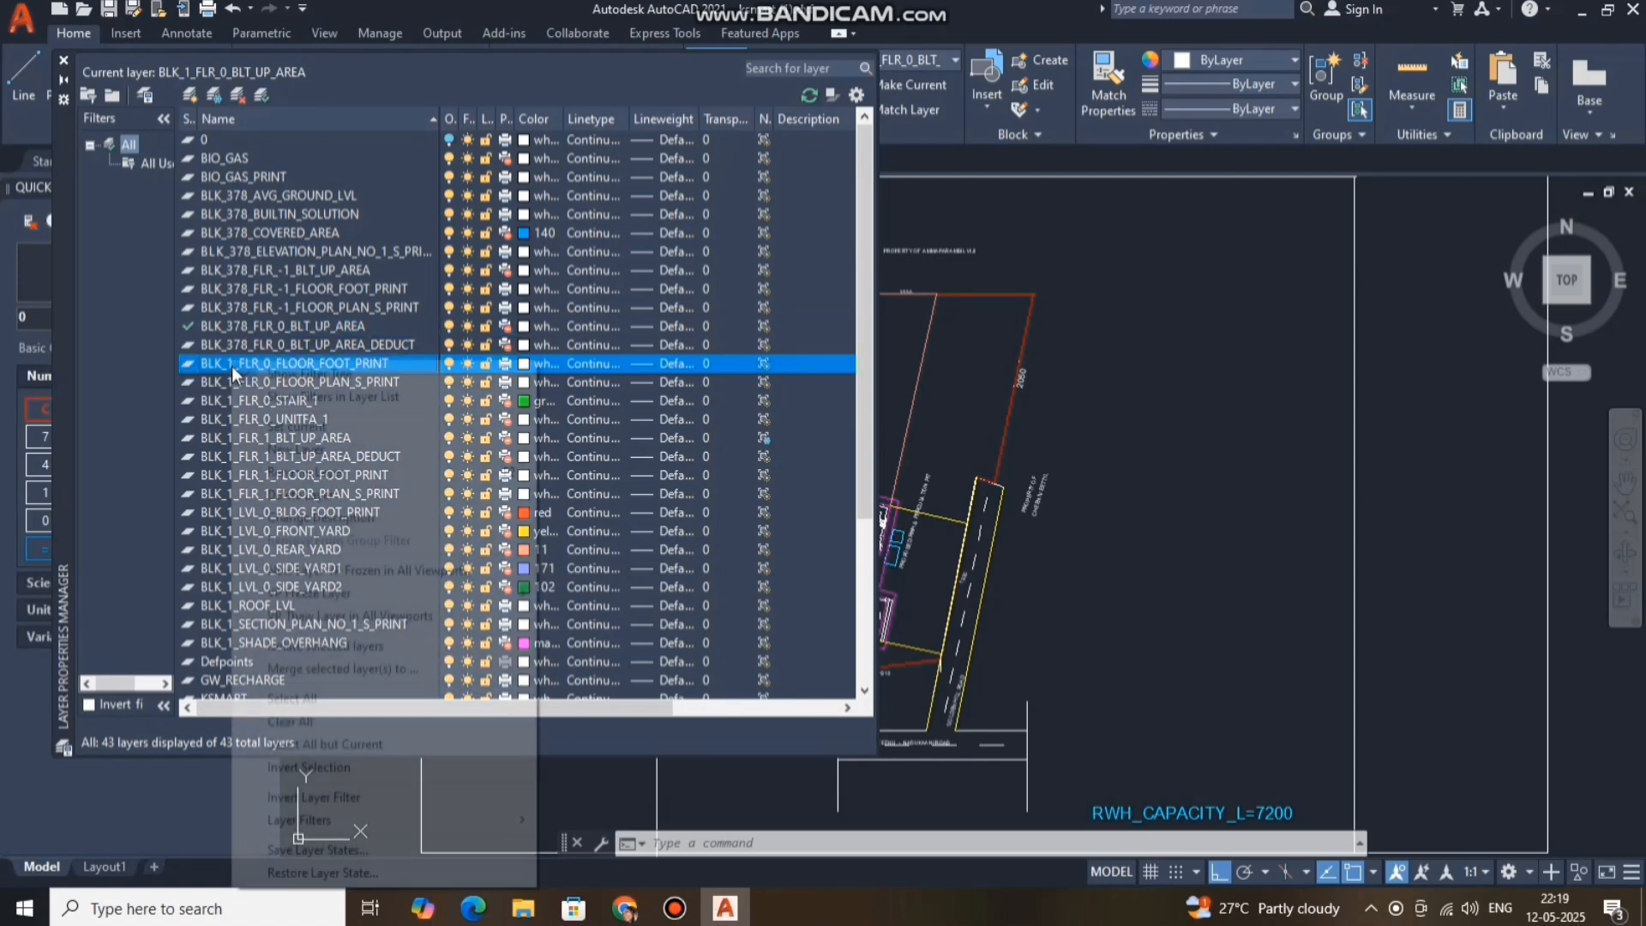
pyautogui.click(296, 472)
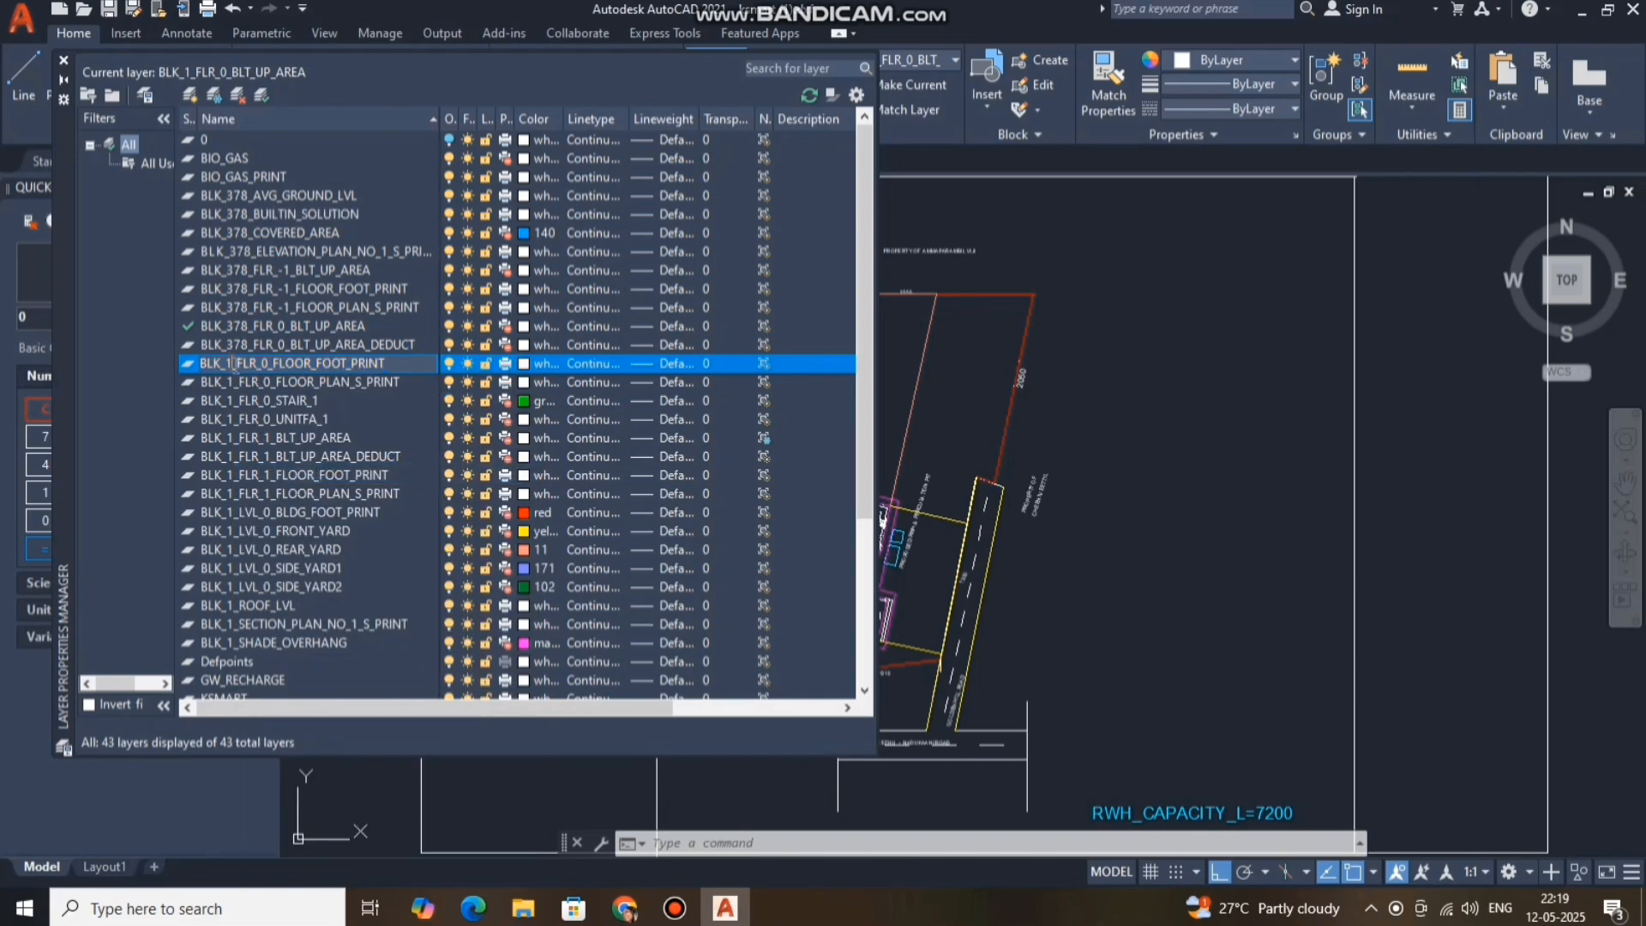
pyautogui.press('Delete')
pyautogui.write('378')
pyautogui.press('Return')
# Rename the floor 0 plan layer BLK_1_FLR_0_FLOOR_PLAN_S_PRINT as BLK_378_FLR_0_FLOOR_PLAN_S_PRINT.
pyautogui.click(230, 383)
pyautogui.rightClick(230, 383)
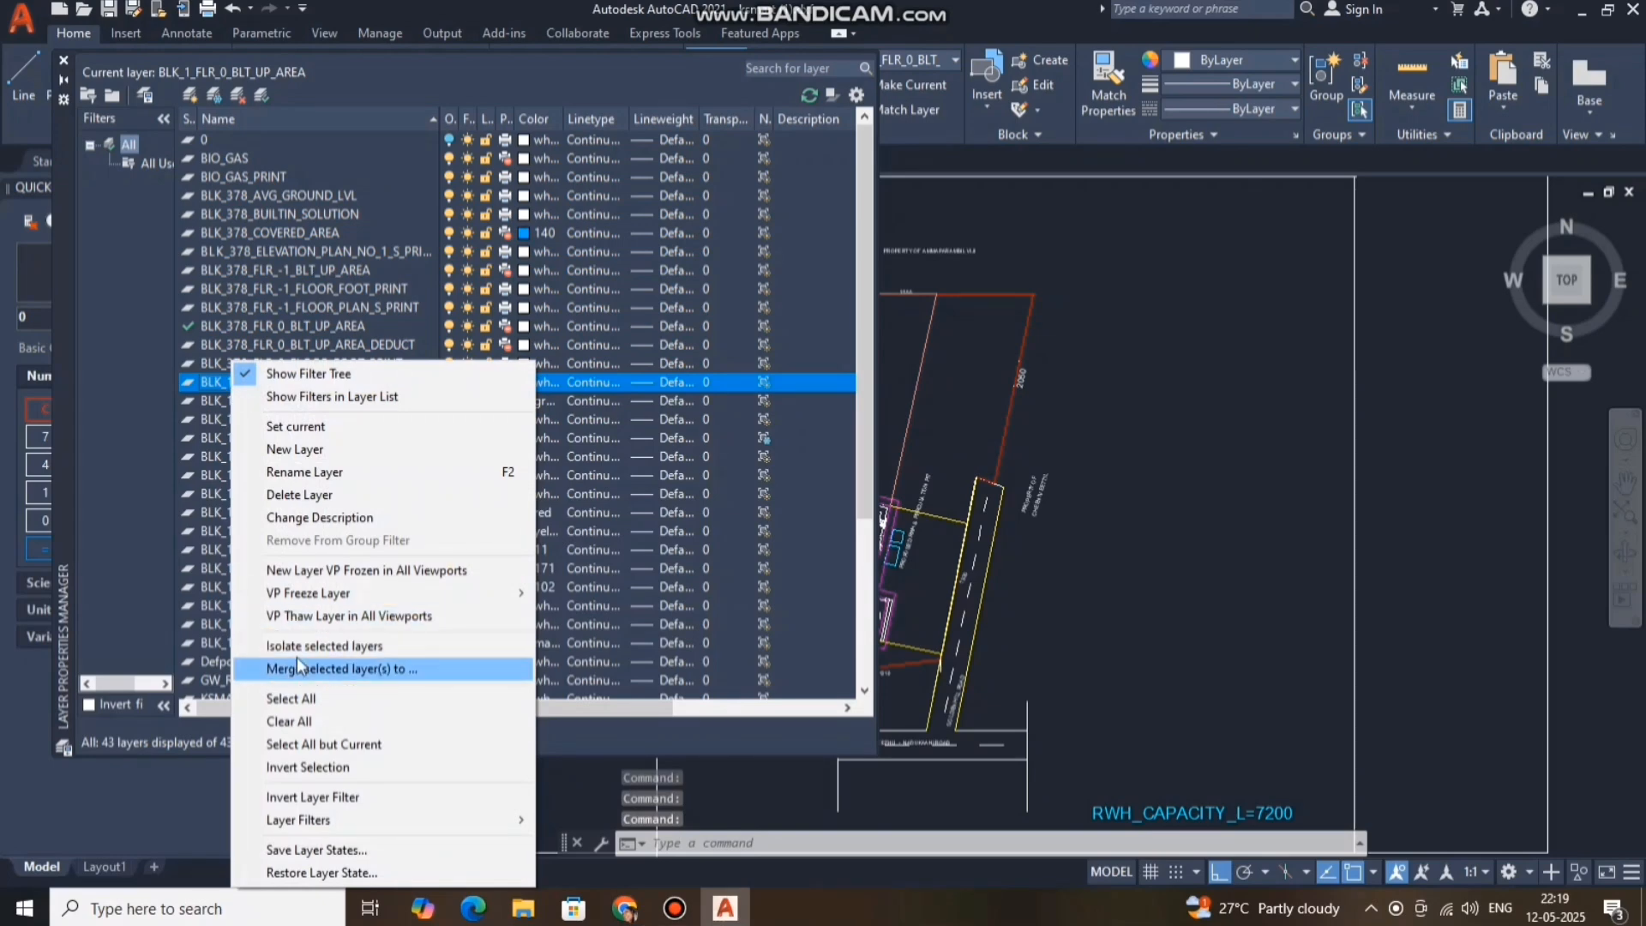
pyautogui.click(292, 472)
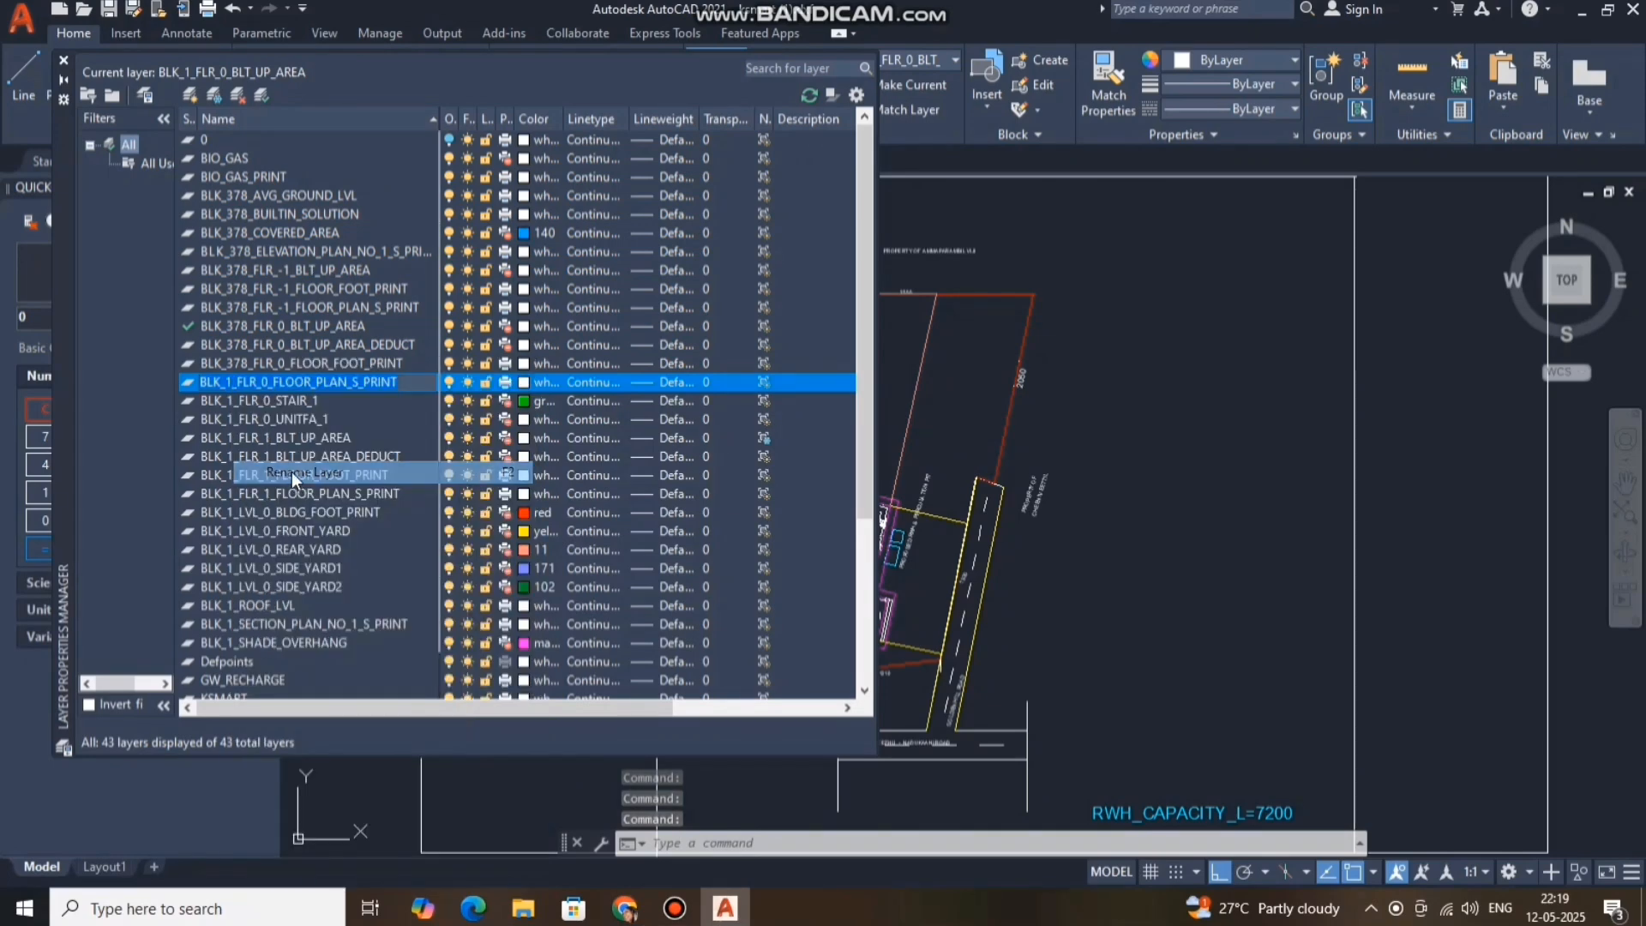
pyautogui.click(233, 382)
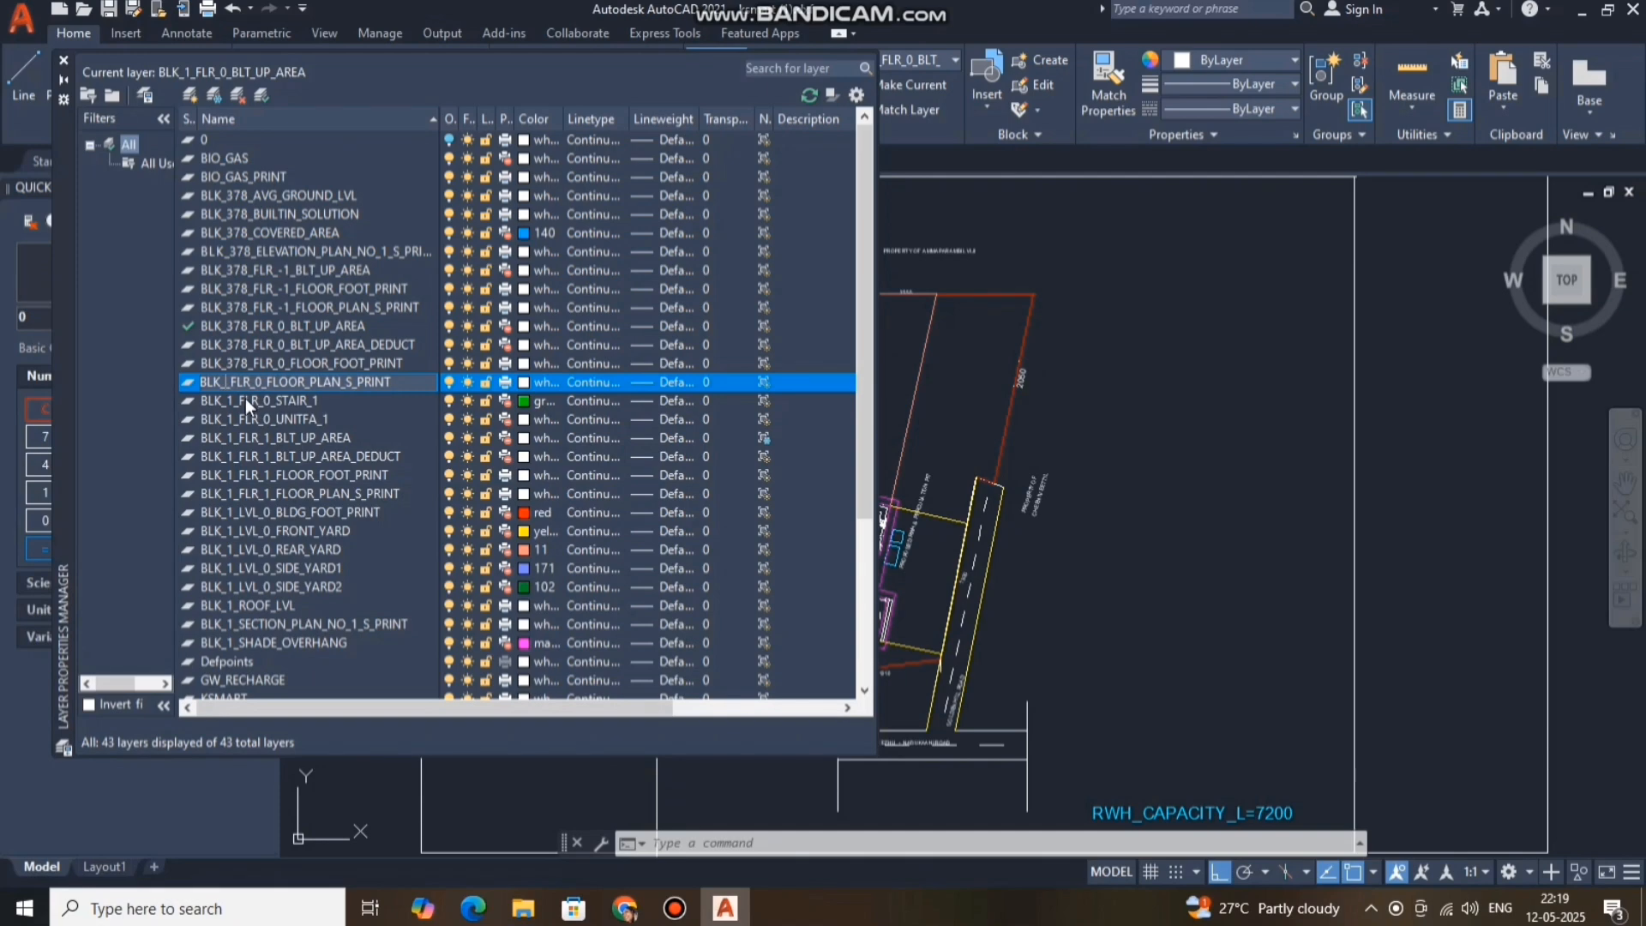
pyautogui.press('BackSpace')
pyautogui.write('378')
# Rename the floor 0 stair layer BLK_1_FLR_0_STAIR_1 as BLK_378_FLR_0_STAIR_1.
pyautogui.click(227, 401)
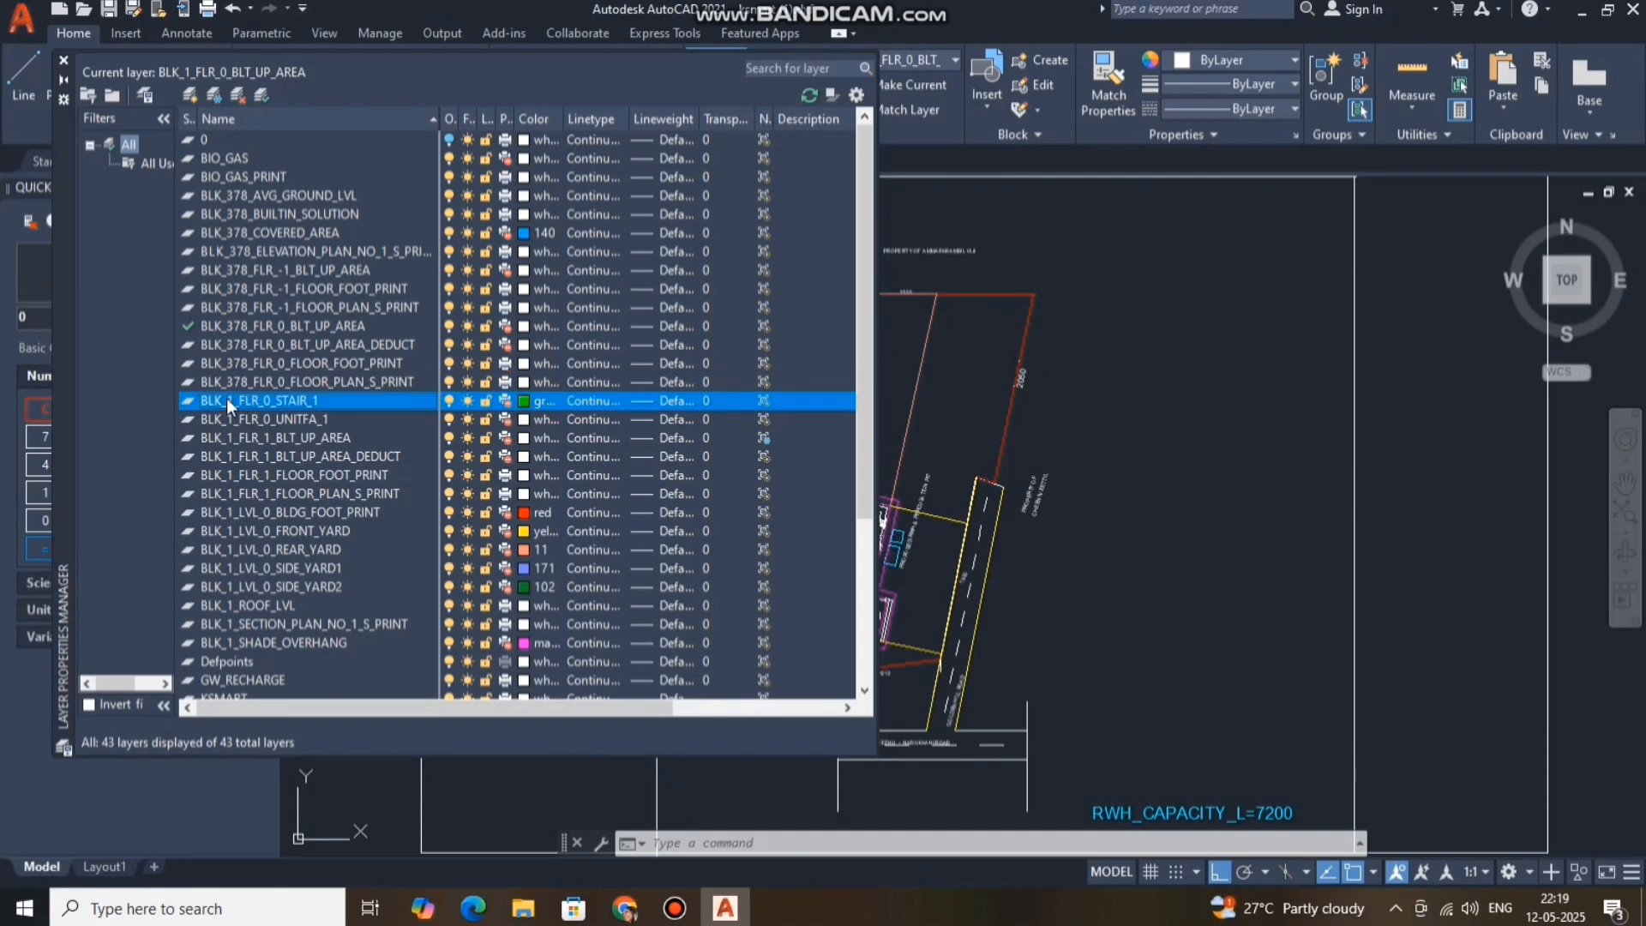
pyautogui.rightClick(234, 400)
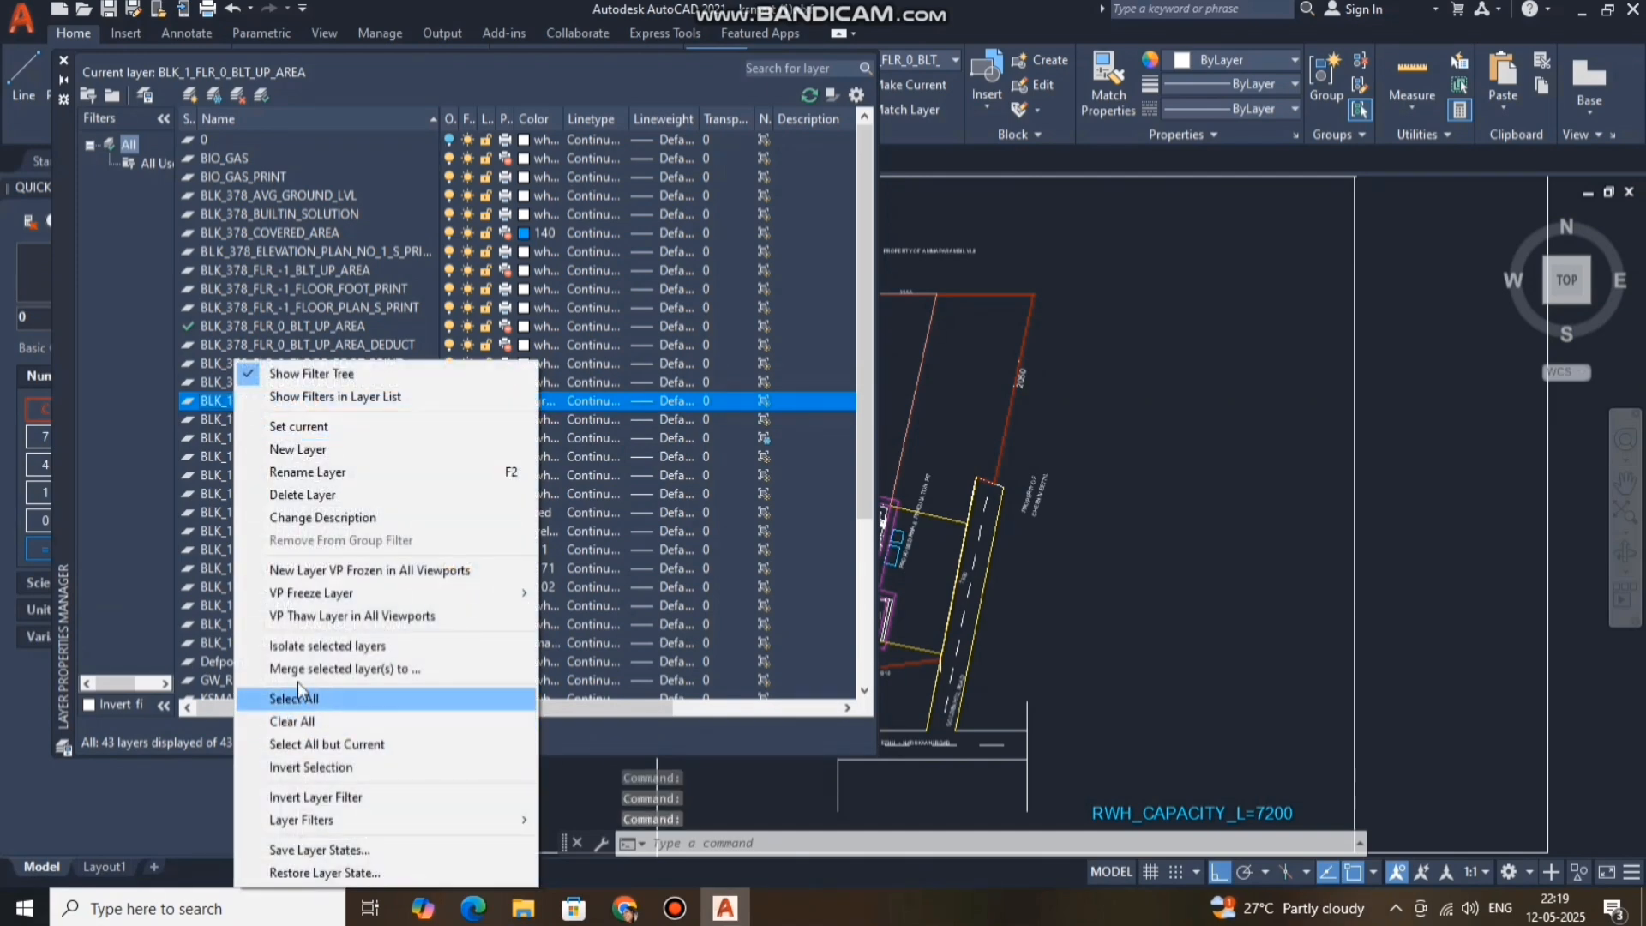
pyautogui.click(286, 476)
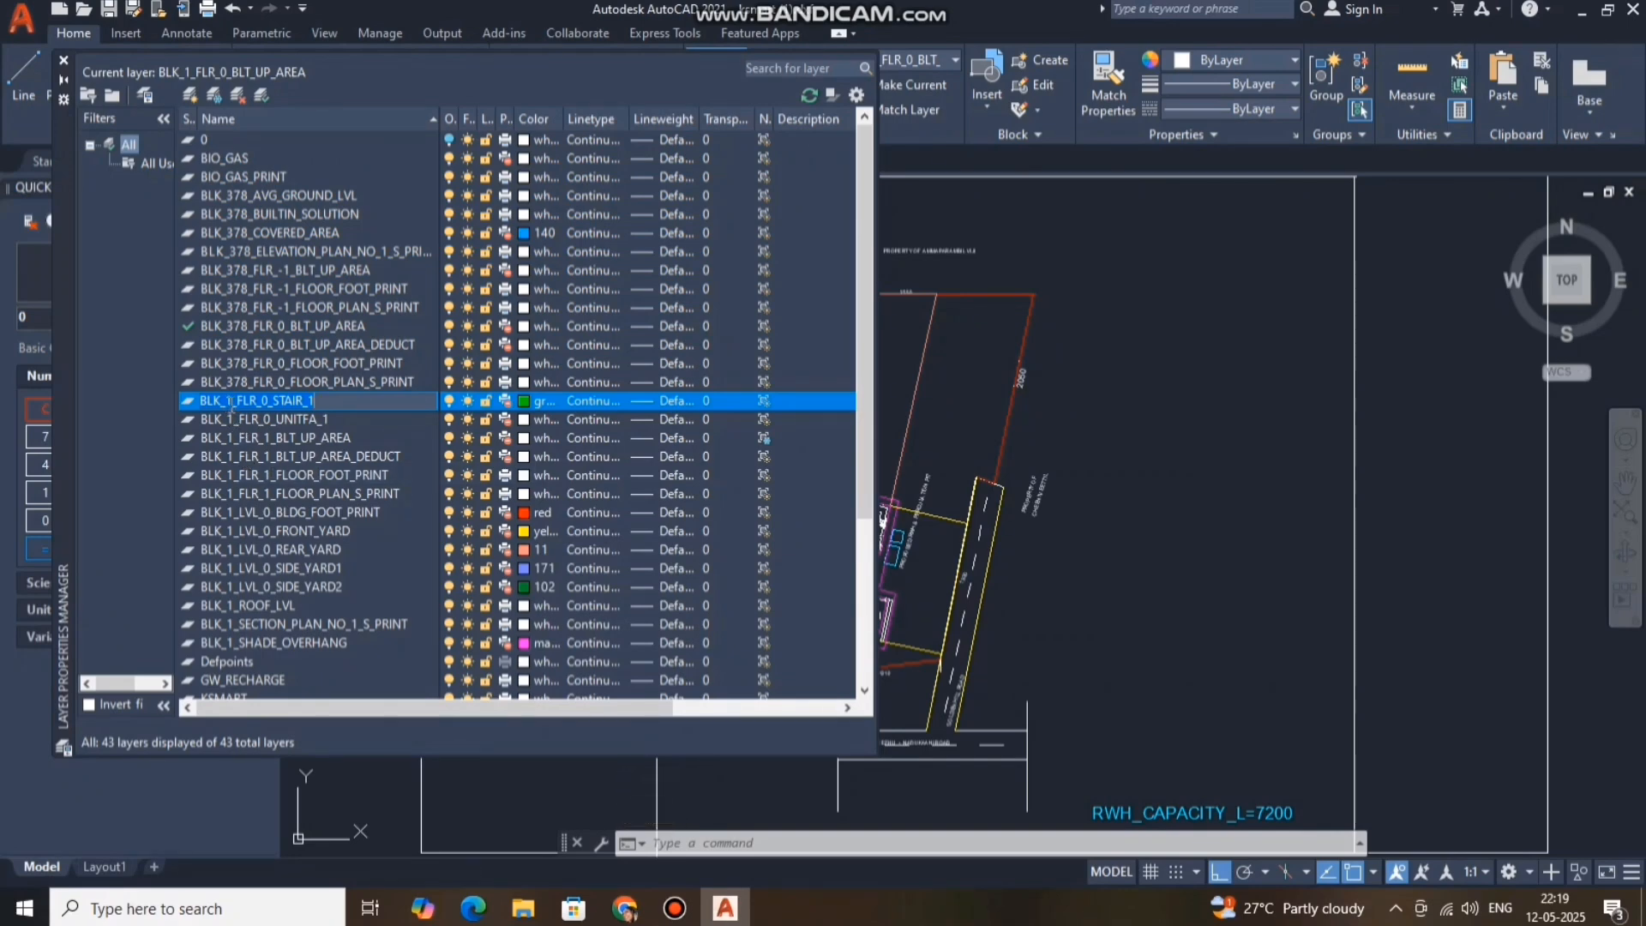
pyautogui.click(240, 415)
pyautogui.press('BackSpace')
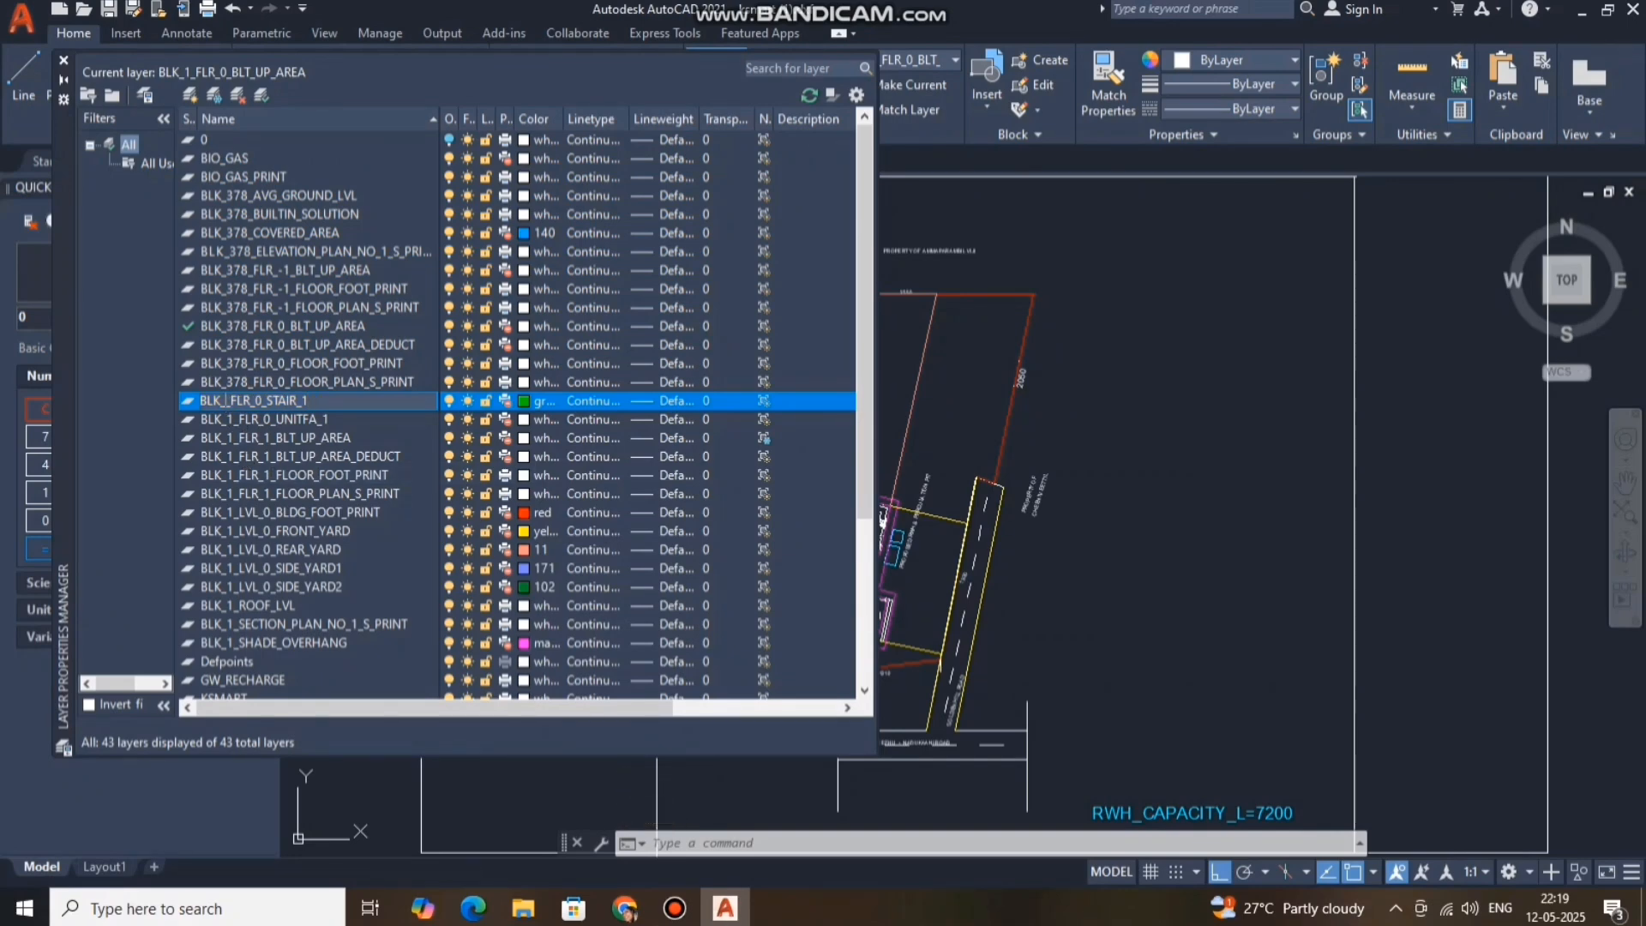
pyautogui.write('378')
# Rename the floor 0 unit area layer BLK_1_FLR_0_UNITFA_1 as BLK_378_FLR_0_UNITFA_1.
pyautogui.click(226, 425)
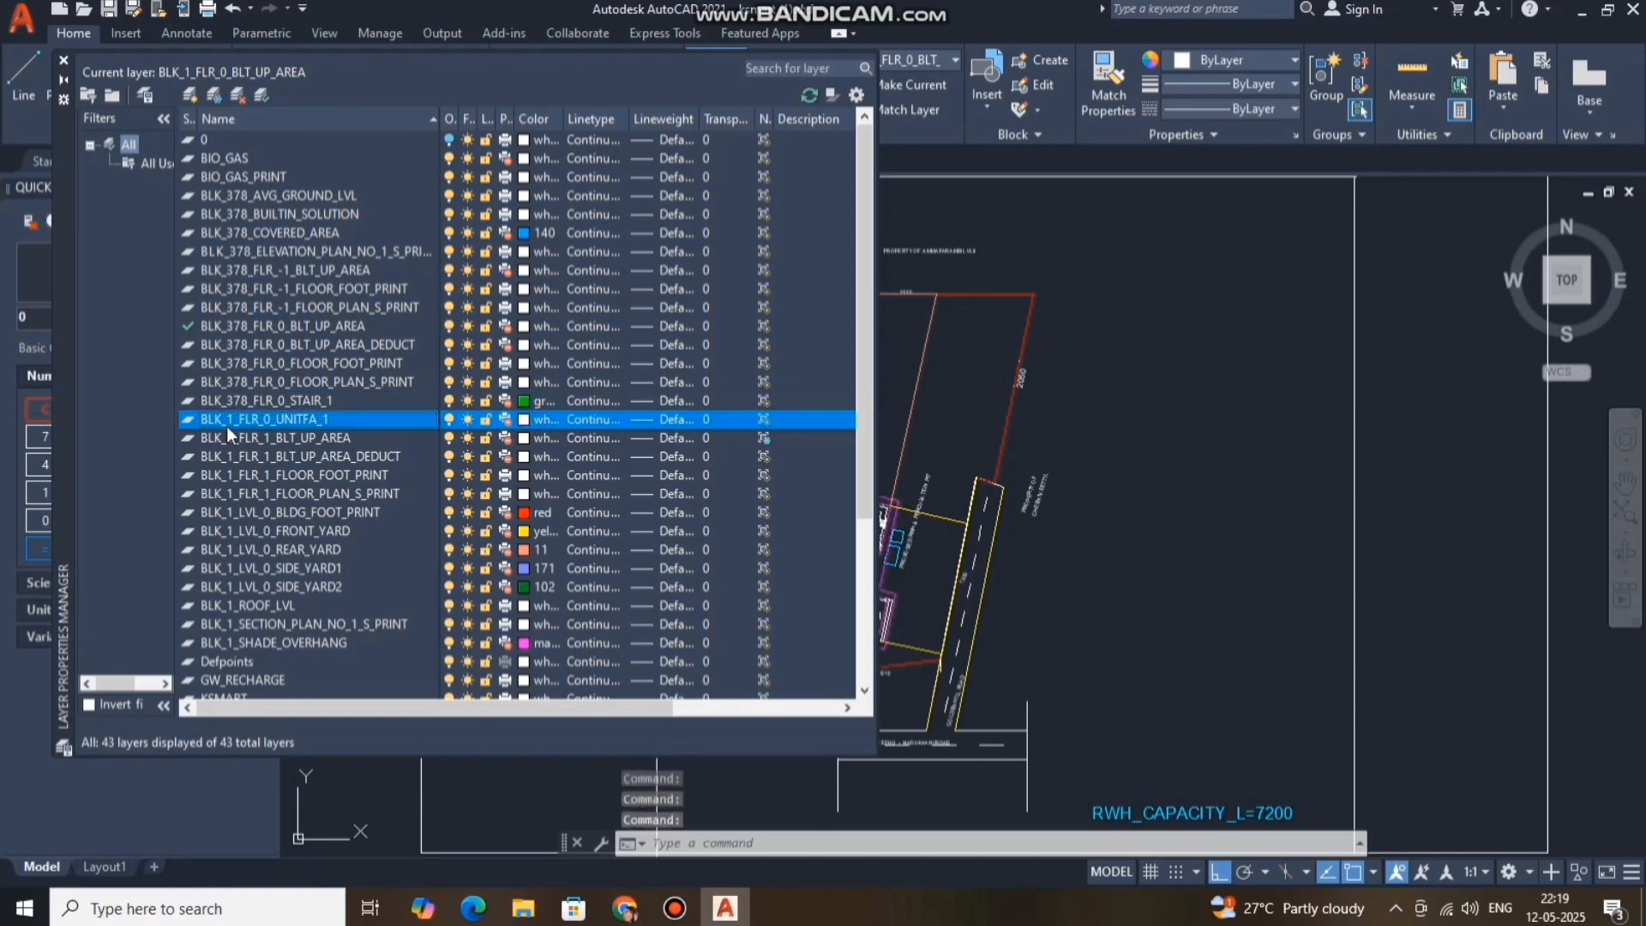
pyautogui.rightClick(230, 422)
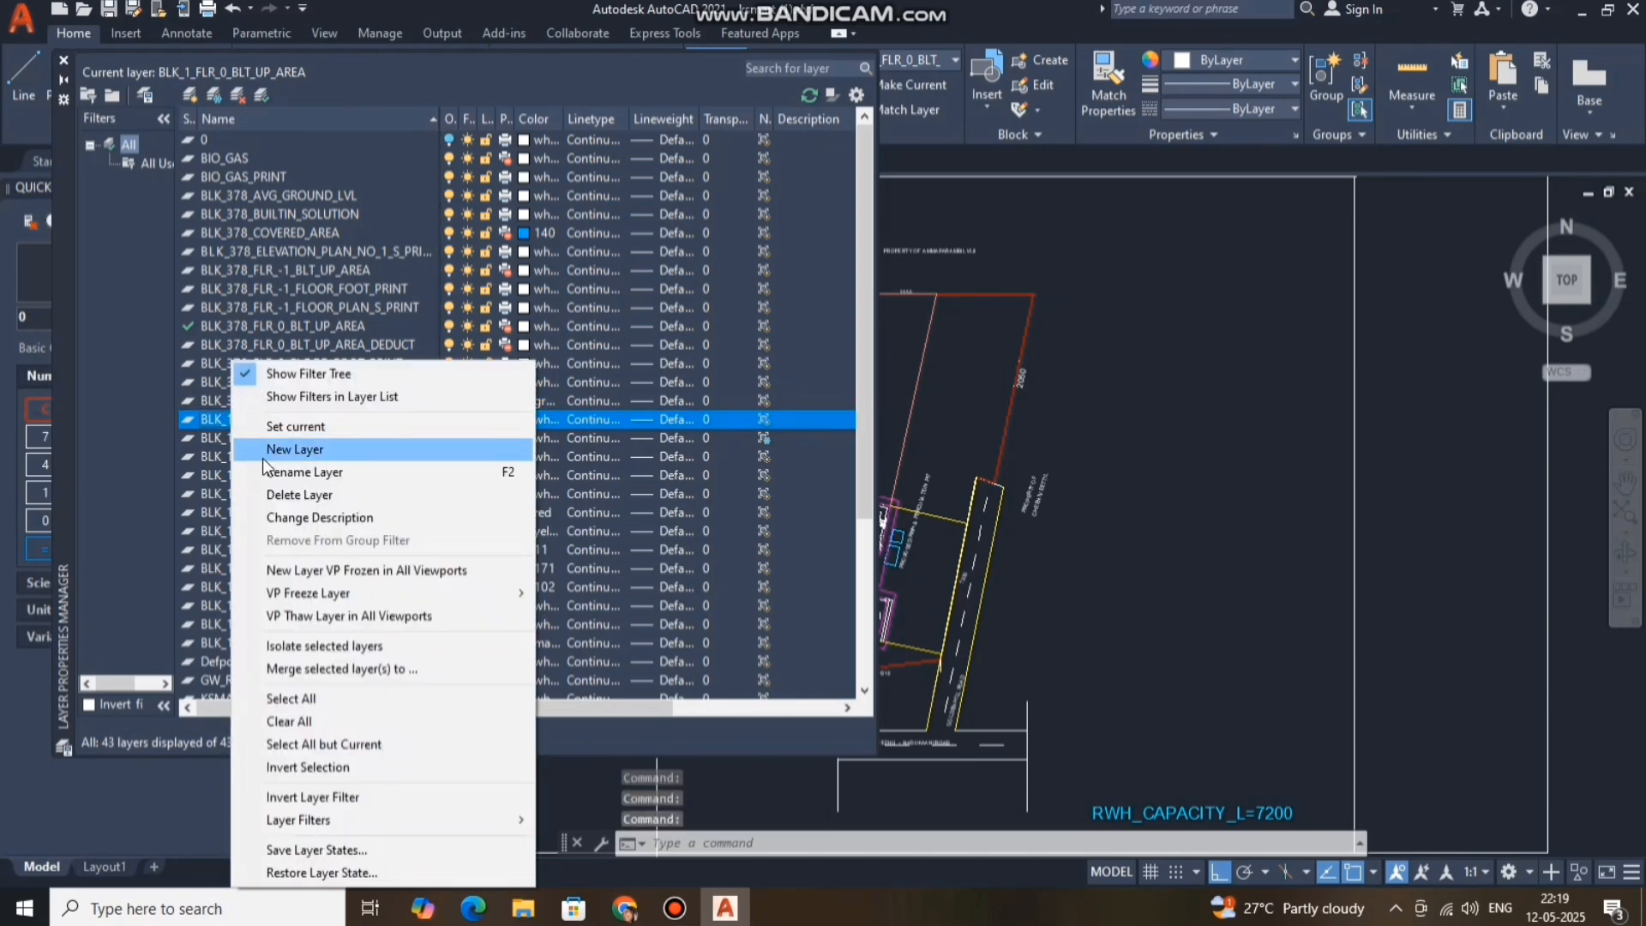
pyautogui.click(288, 473)
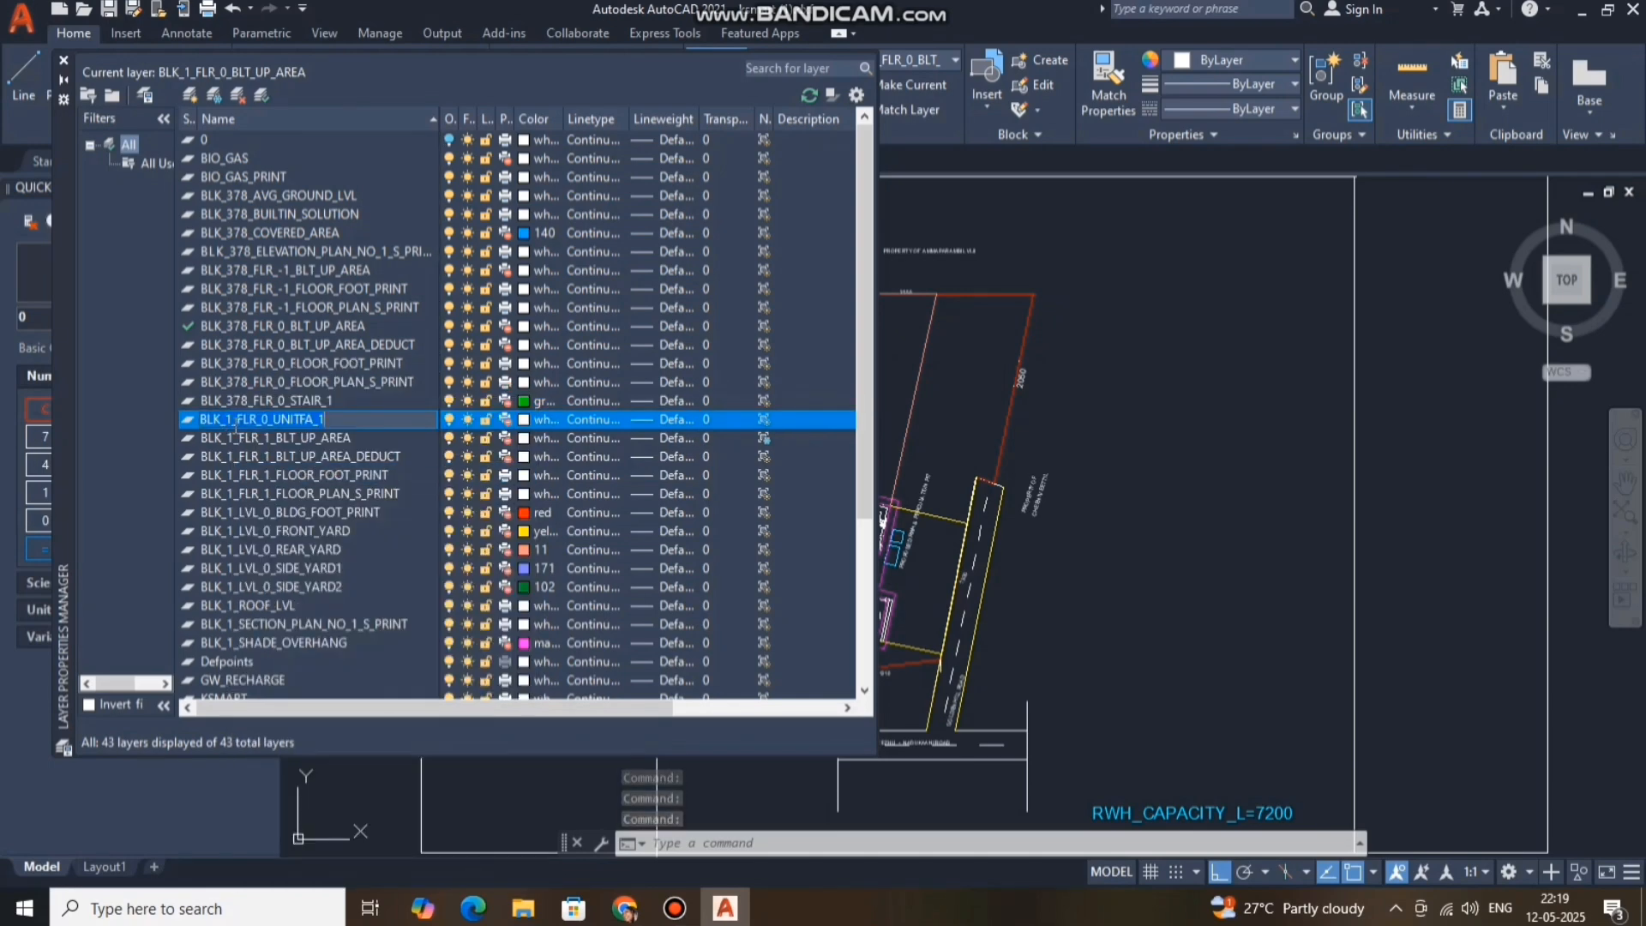
pyautogui.click(231, 420)
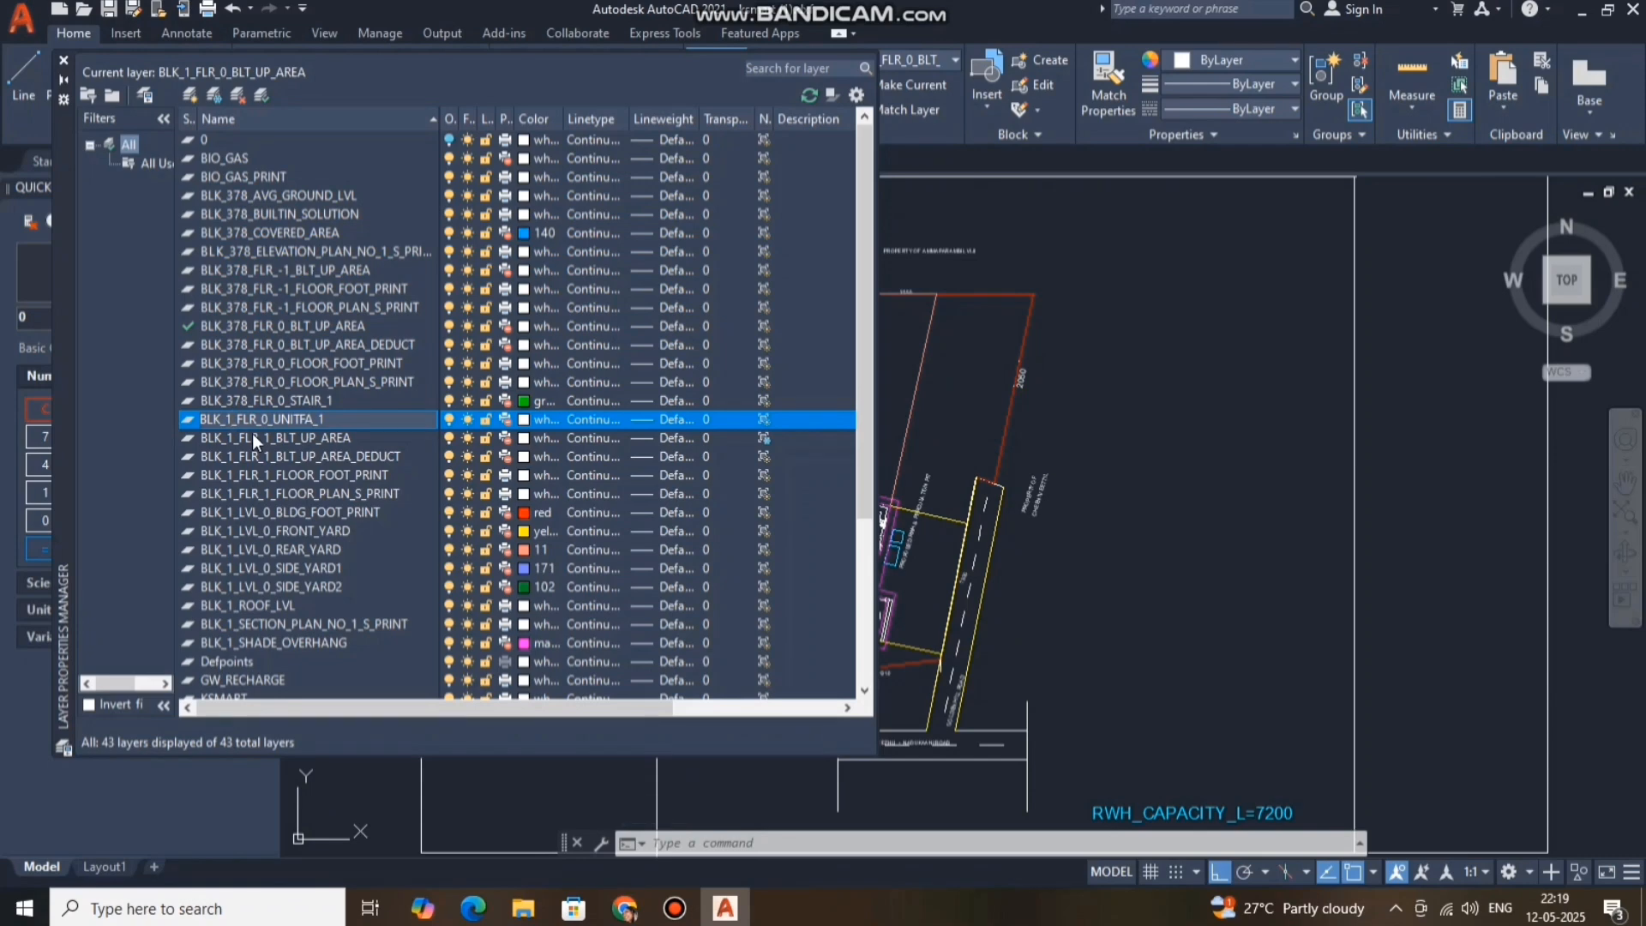
pyautogui.press('BackSpace')
pyautogui.write('378')
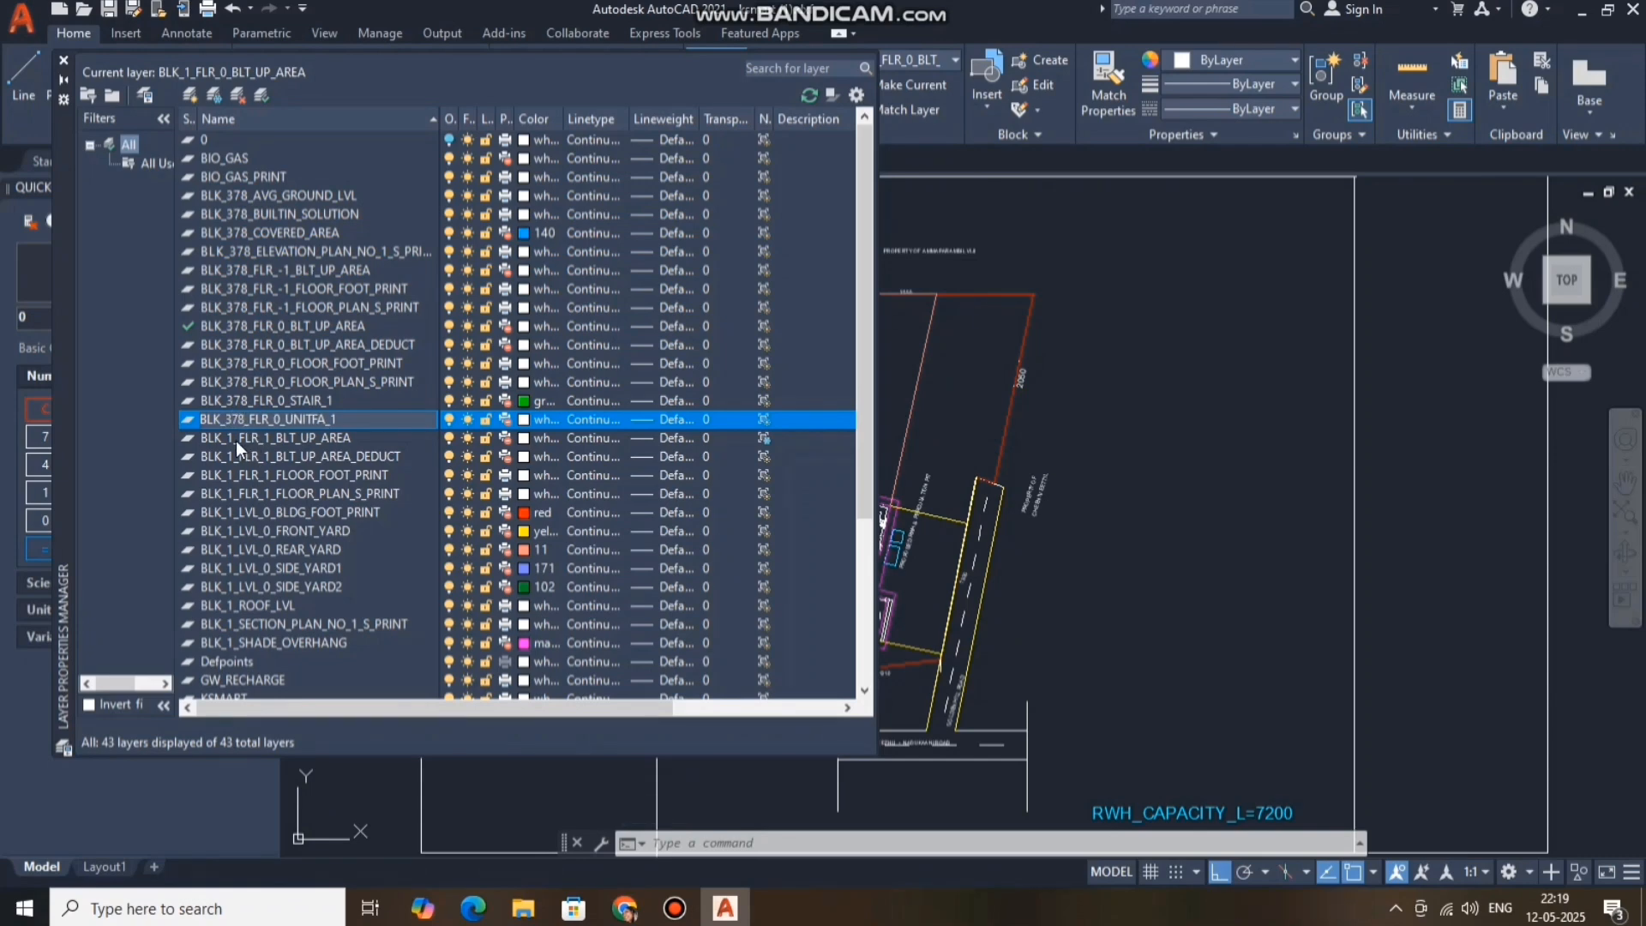
# Rename the floor 1 built-up area layer BLK_1_FLR_1_BLT_UP_AREA as BLK_378_FLR_1_BLT_UP_AREA.
pyautogui.click(234, 441)
pyautogui.rightClick(234, 441)
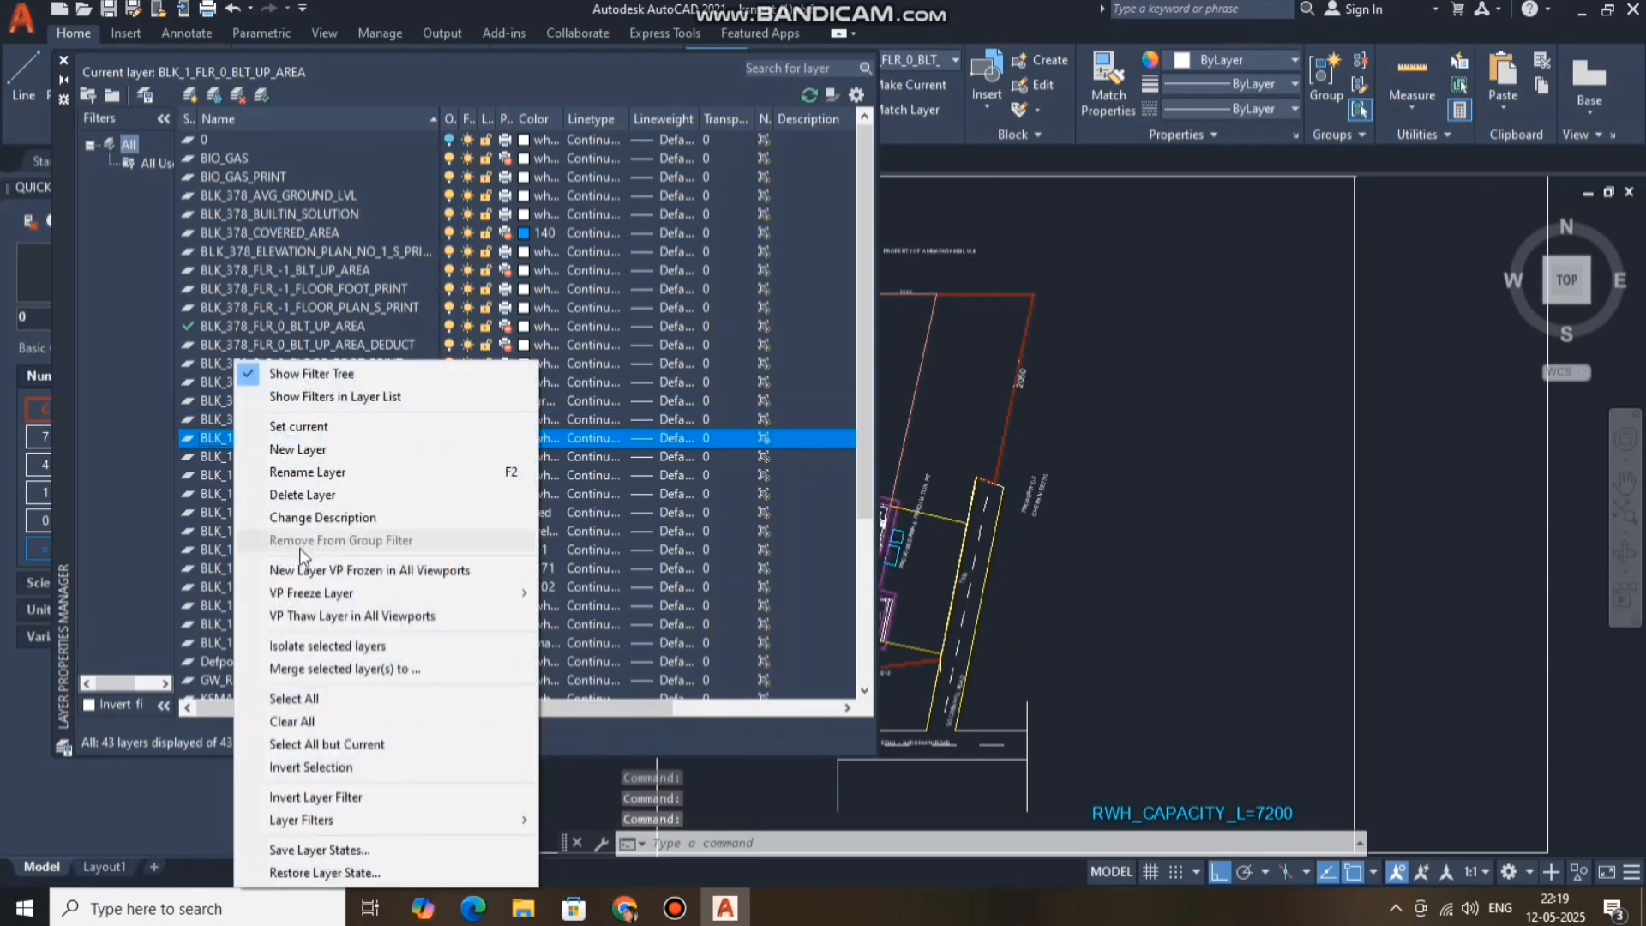
pyautogui.click(287, 472)
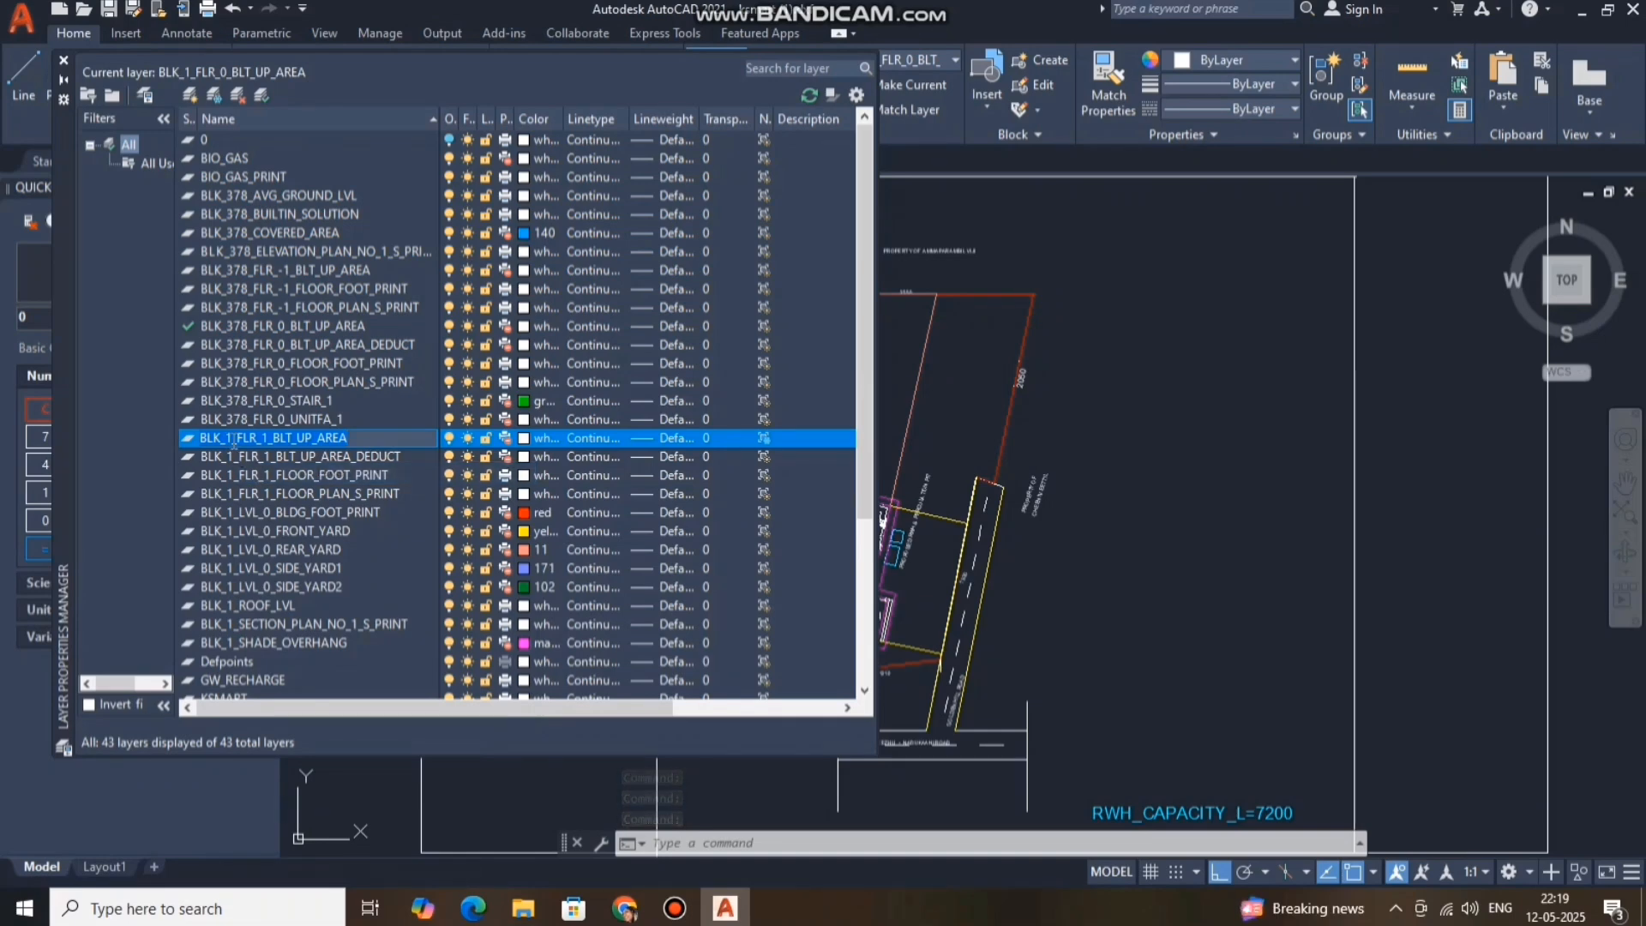
pyautogui.press('BackSpace')
pyautogui.write('37')
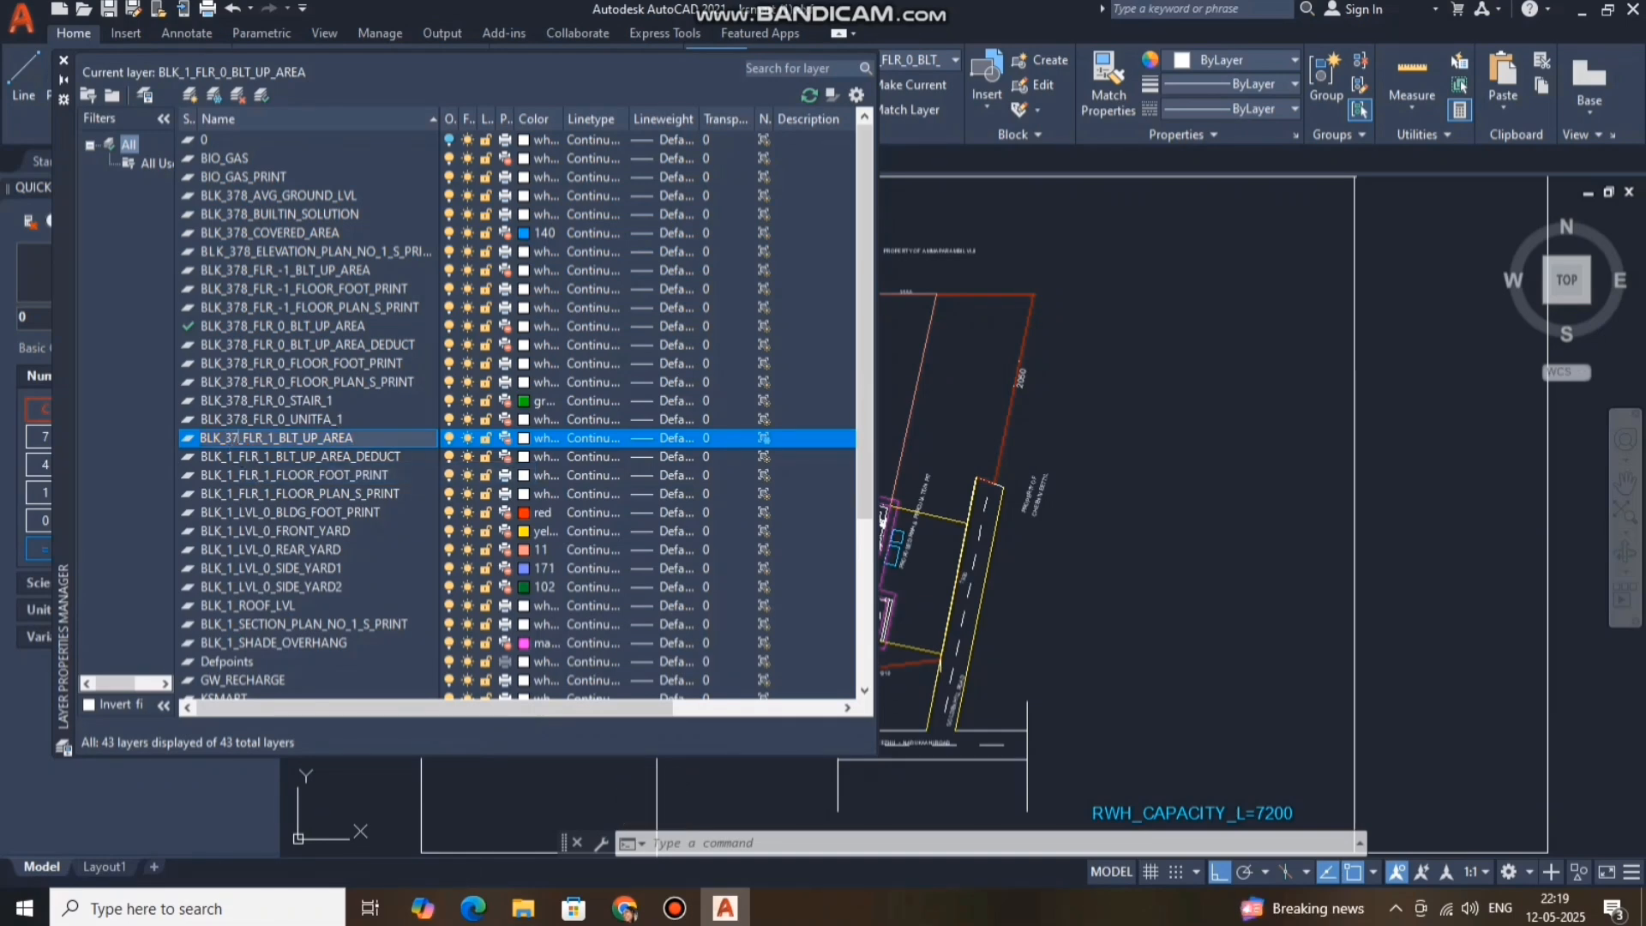
pyautogui.write('8')
# Rename the floor 1 built-up area deduction layer BLK_1_FLR_1_BLT_UP_AREA_DEDUCT as BLK_378_FLR_1_BLT_UP_AREA_DEDUCT.
pyautogui.click(234, 456)
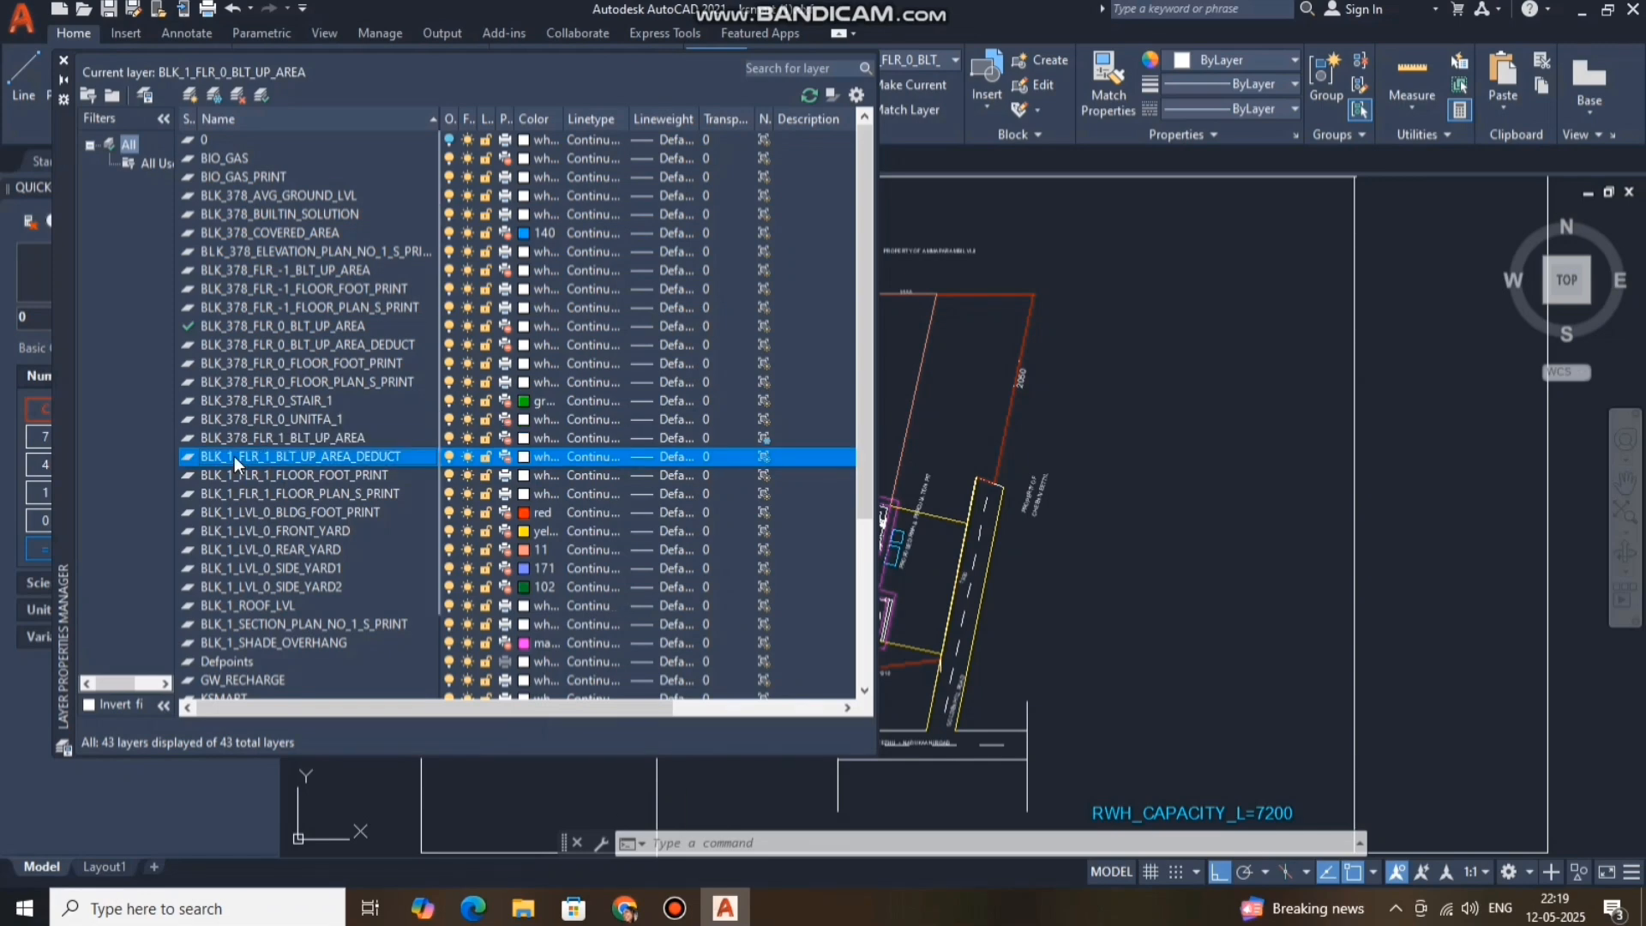
pyautogui.rightClick(236, 456)
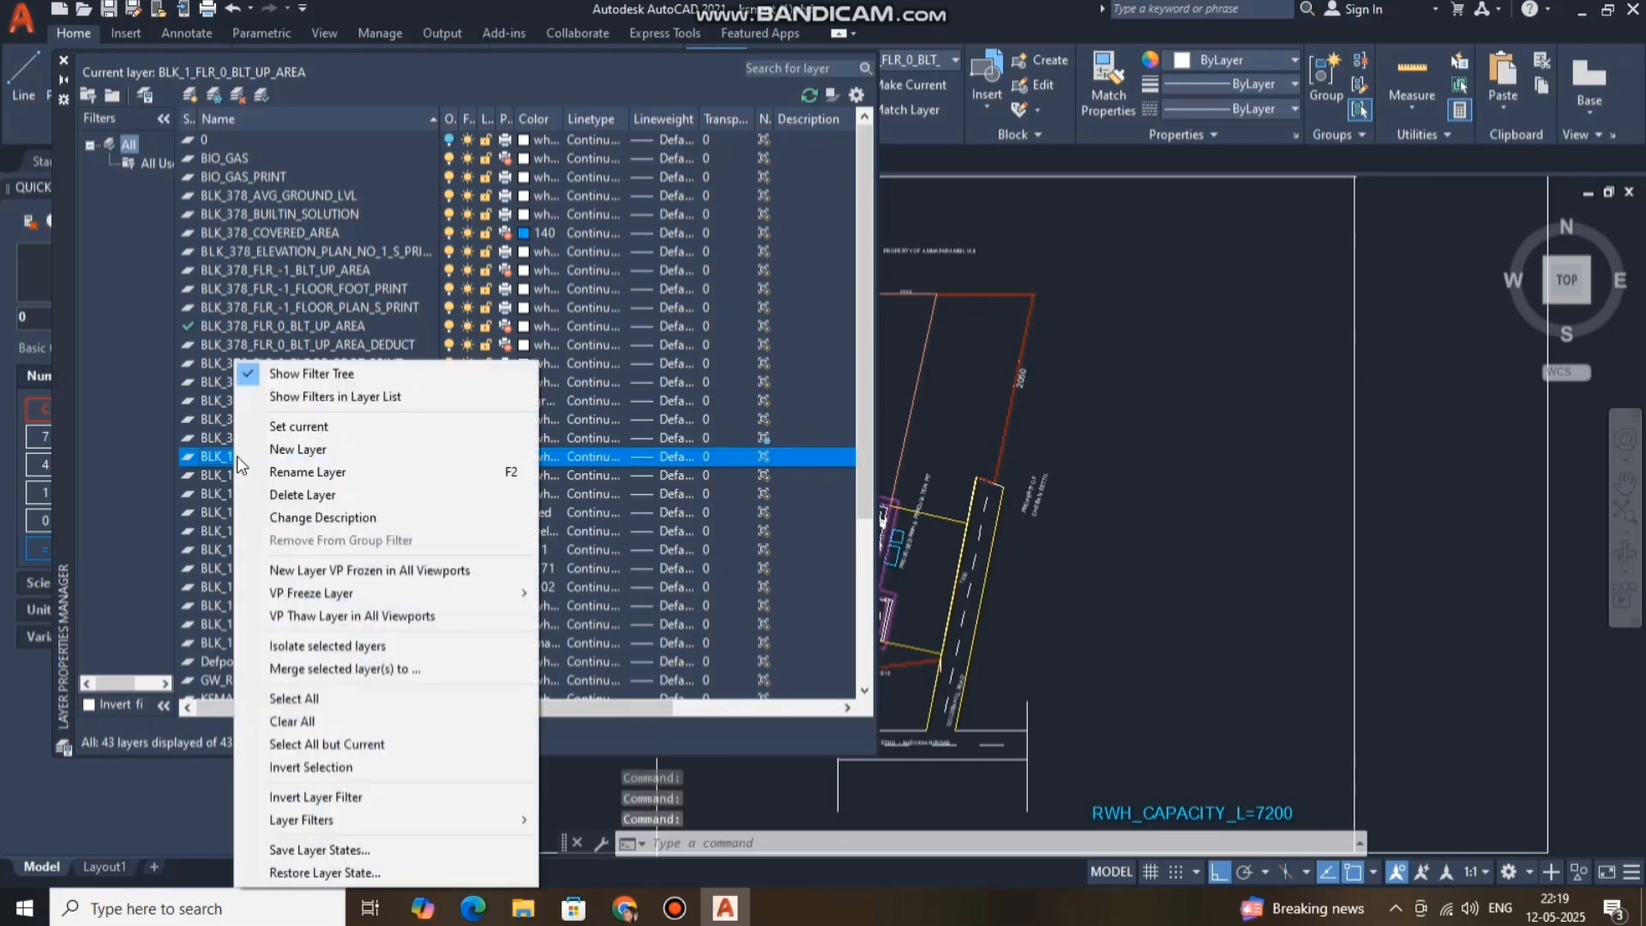
pyautogui.click(306, 473)
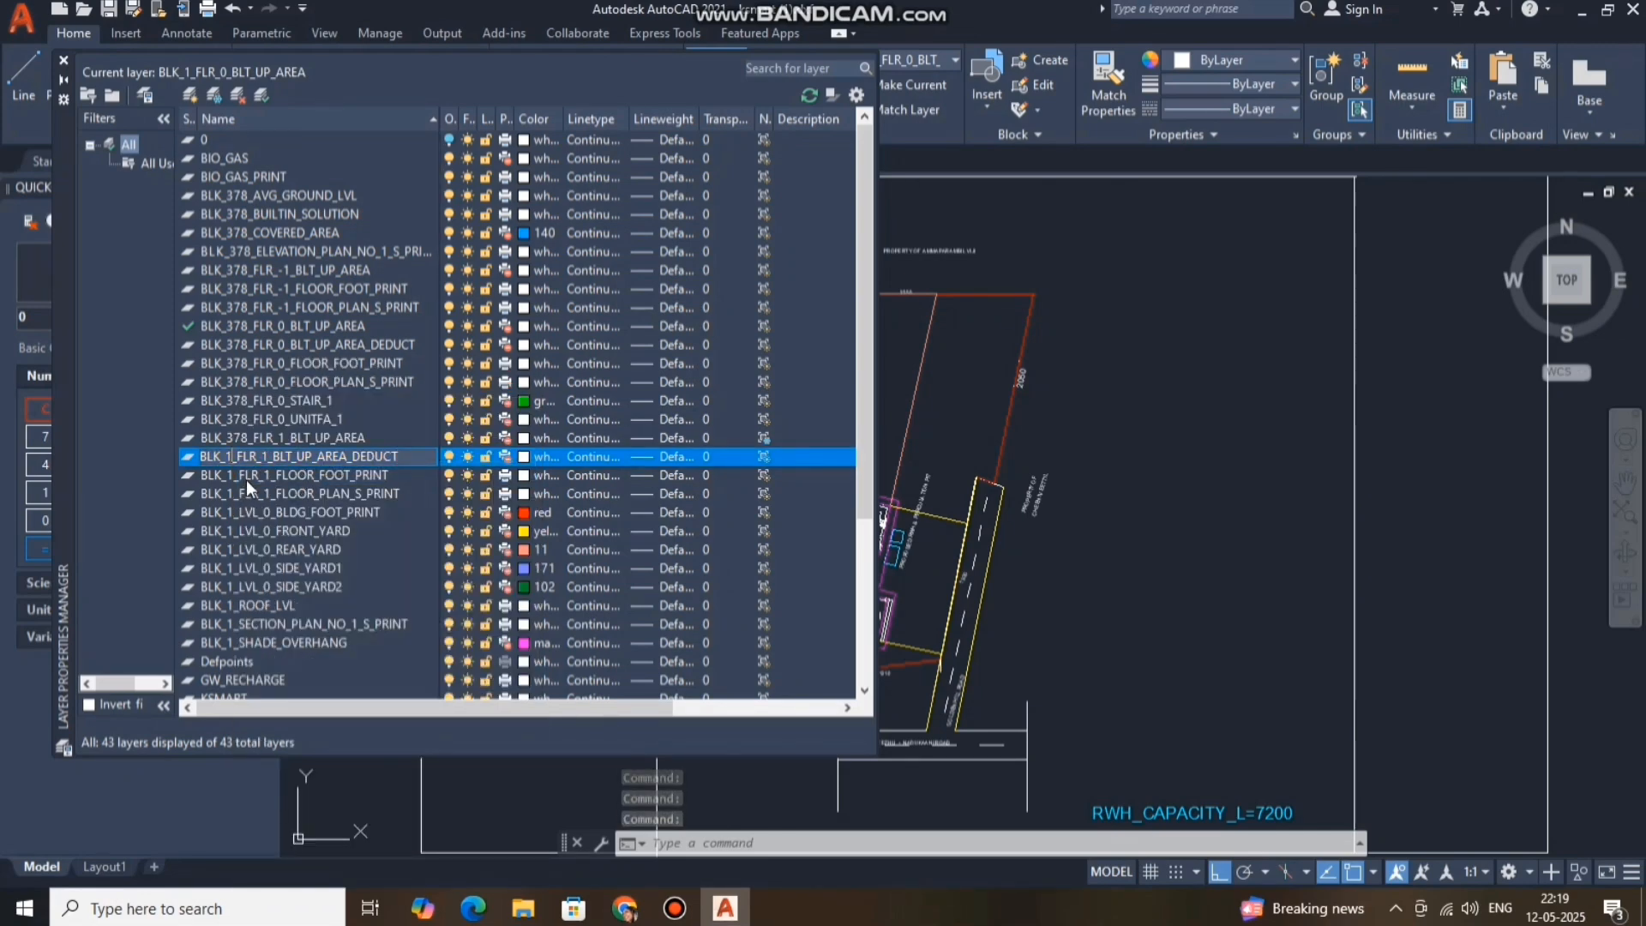
pyautogui.press('BackSpace')
pyautogui.write('378')
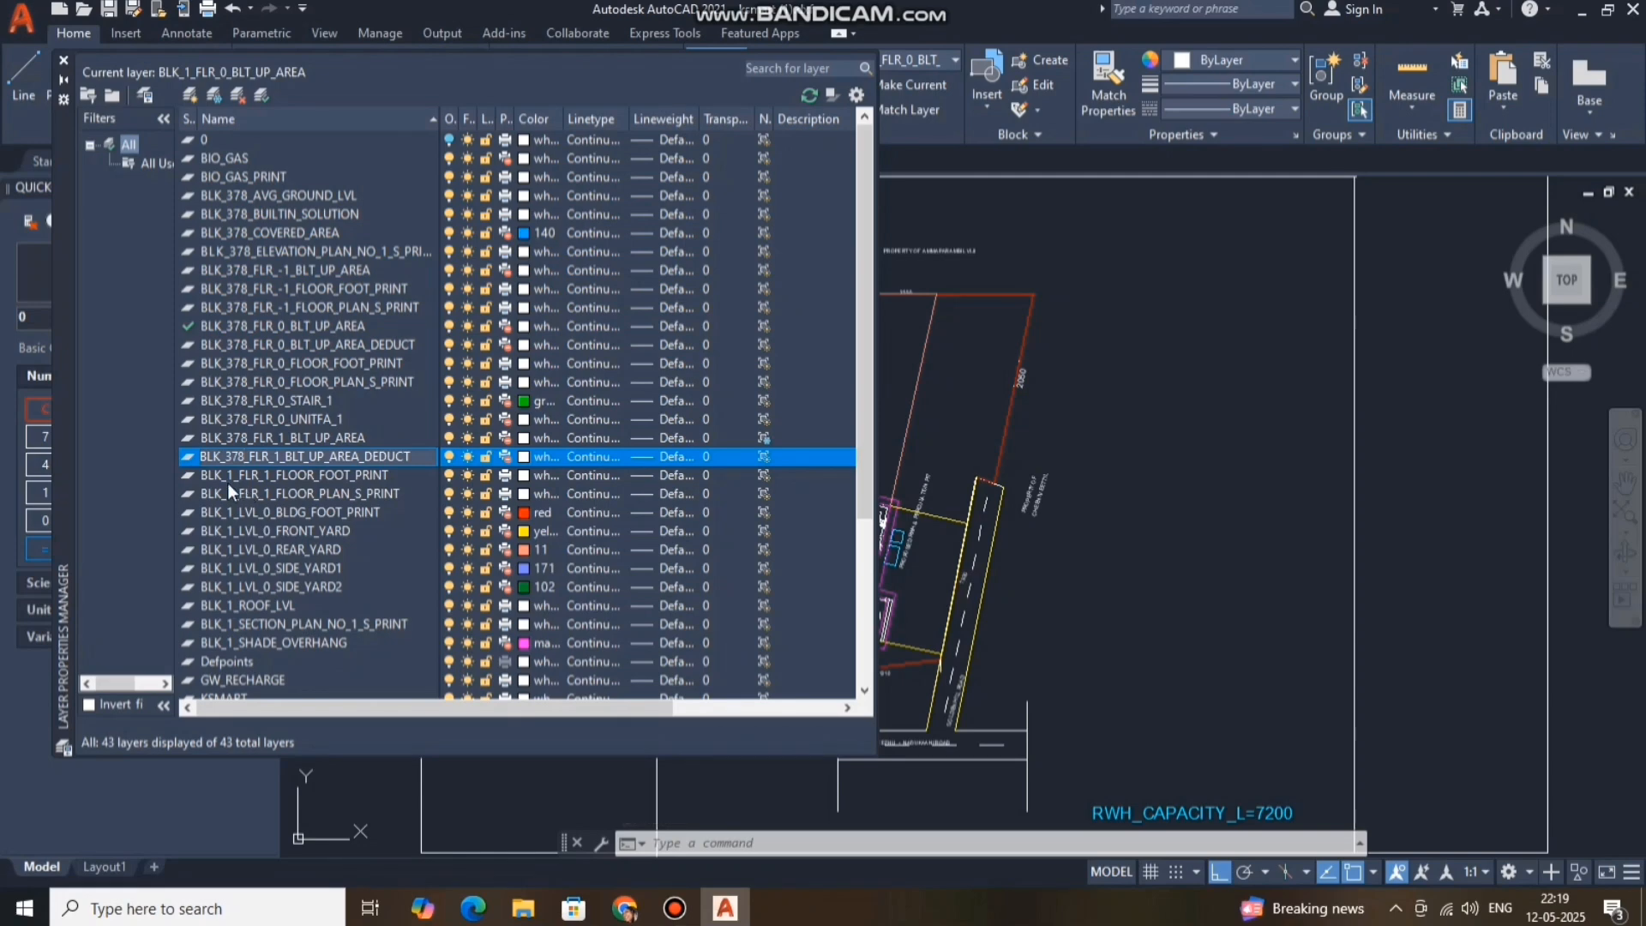
# Rename the floor 1 footprint layer BLK_1_FLR_1_FLOOR_FOOT_PRINT as BLK_378_FLR_1_FLOOR_FOOT_PRINT.
pyautogui.click(224, 475)
pyautogui.rightClick(225, 475)
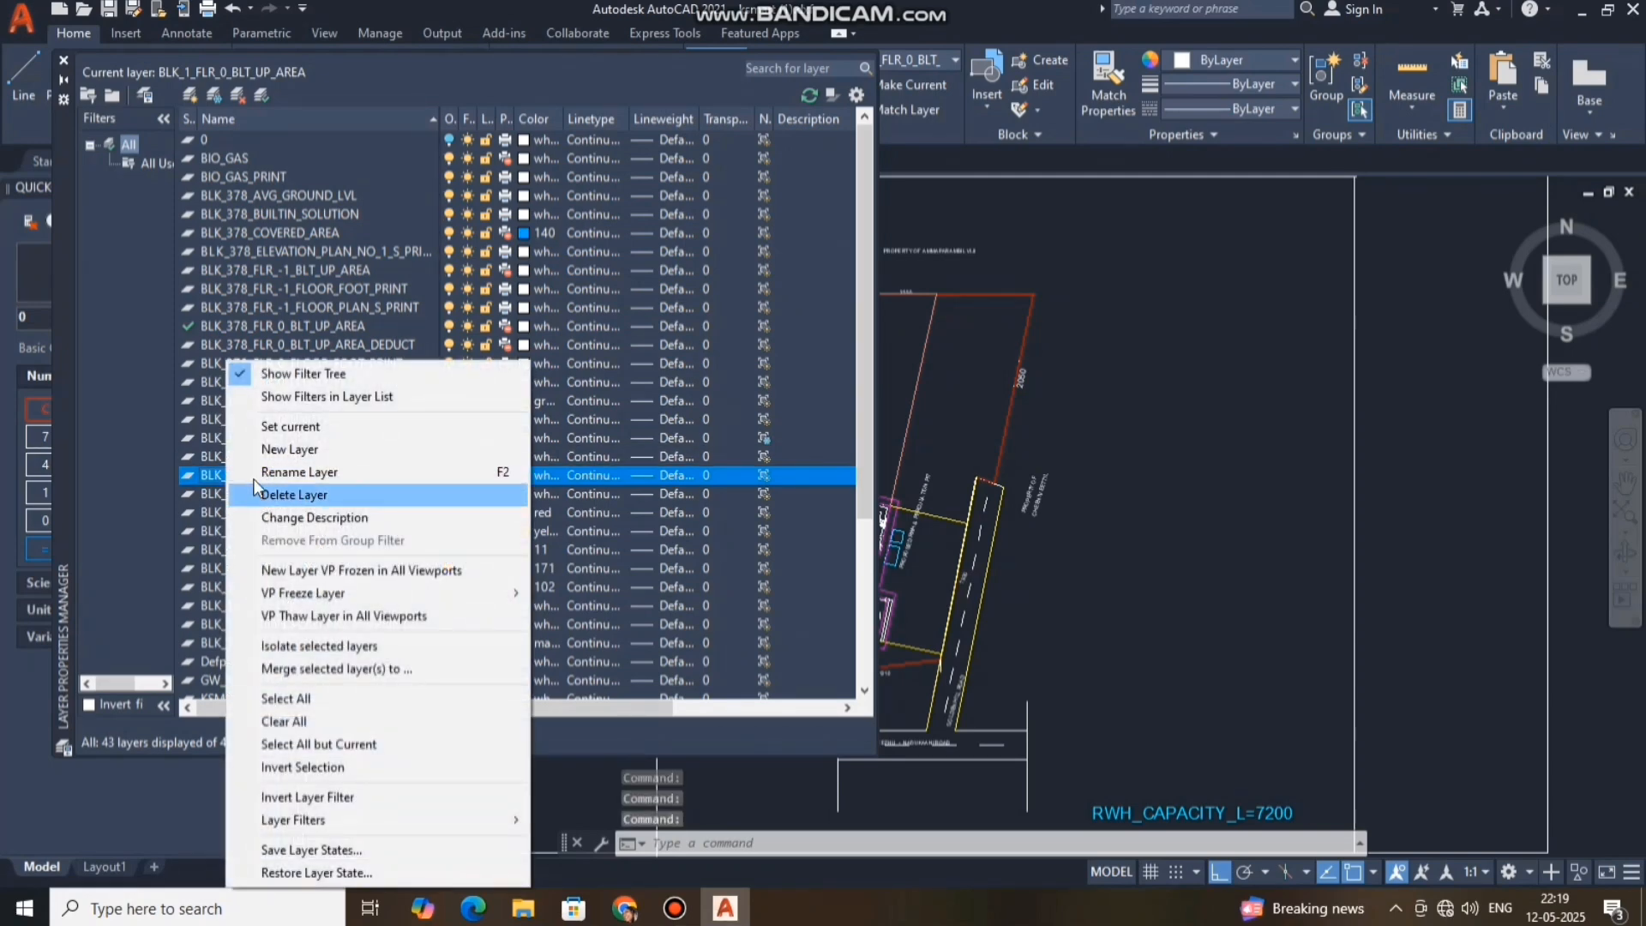
pyautogui.click(264, 473)
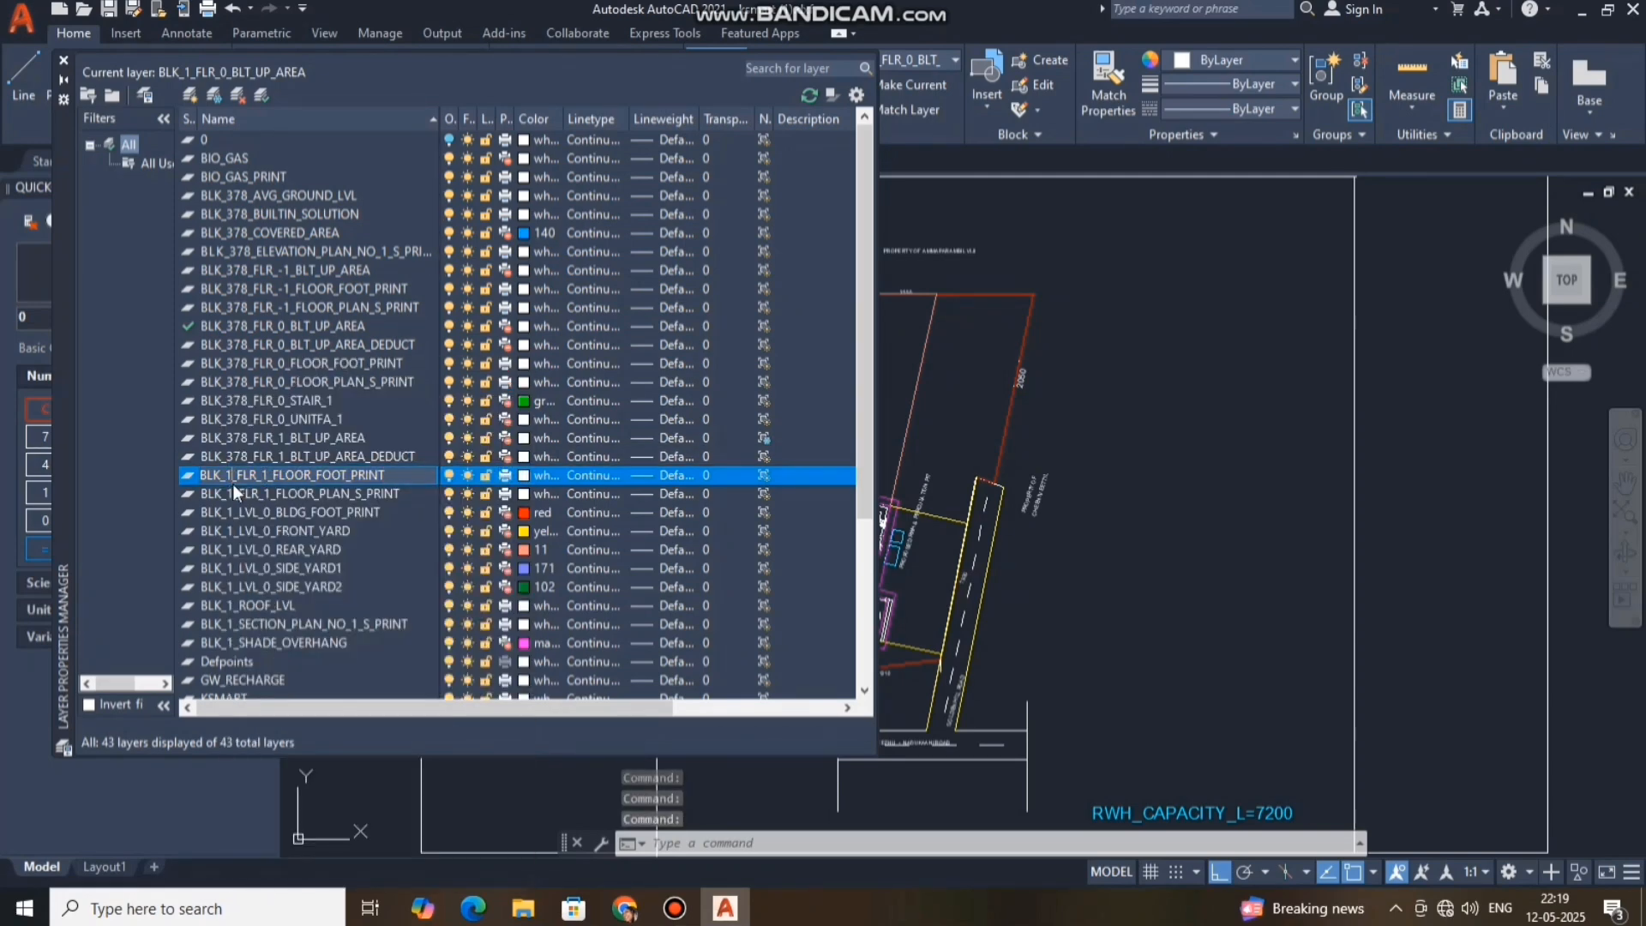
pyautogui.press('BackSpace')
pyautogui.write('378')
# Rename the floor 1 plan layer BLK_1_FLR_1_FLOOR_PLAN_S_PRINT as BLK_378_FLR_1_FLOOR_PLAN_S_PRINT.
pyautogui.click(233, 490)
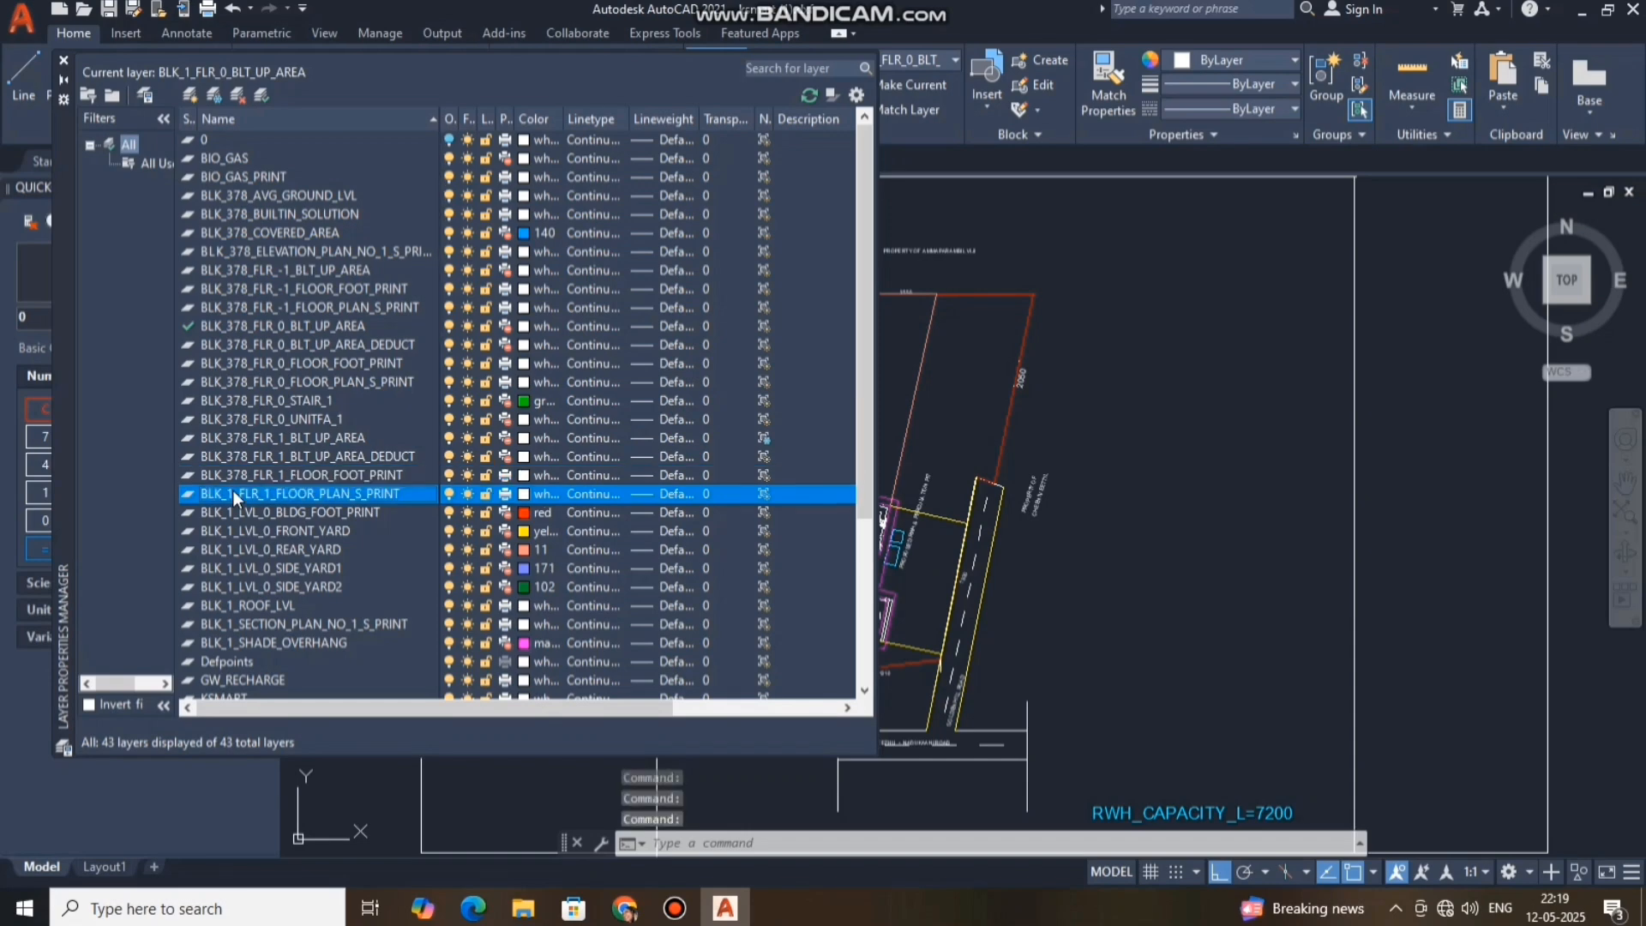
pyautogui.rightClick(233, 490)
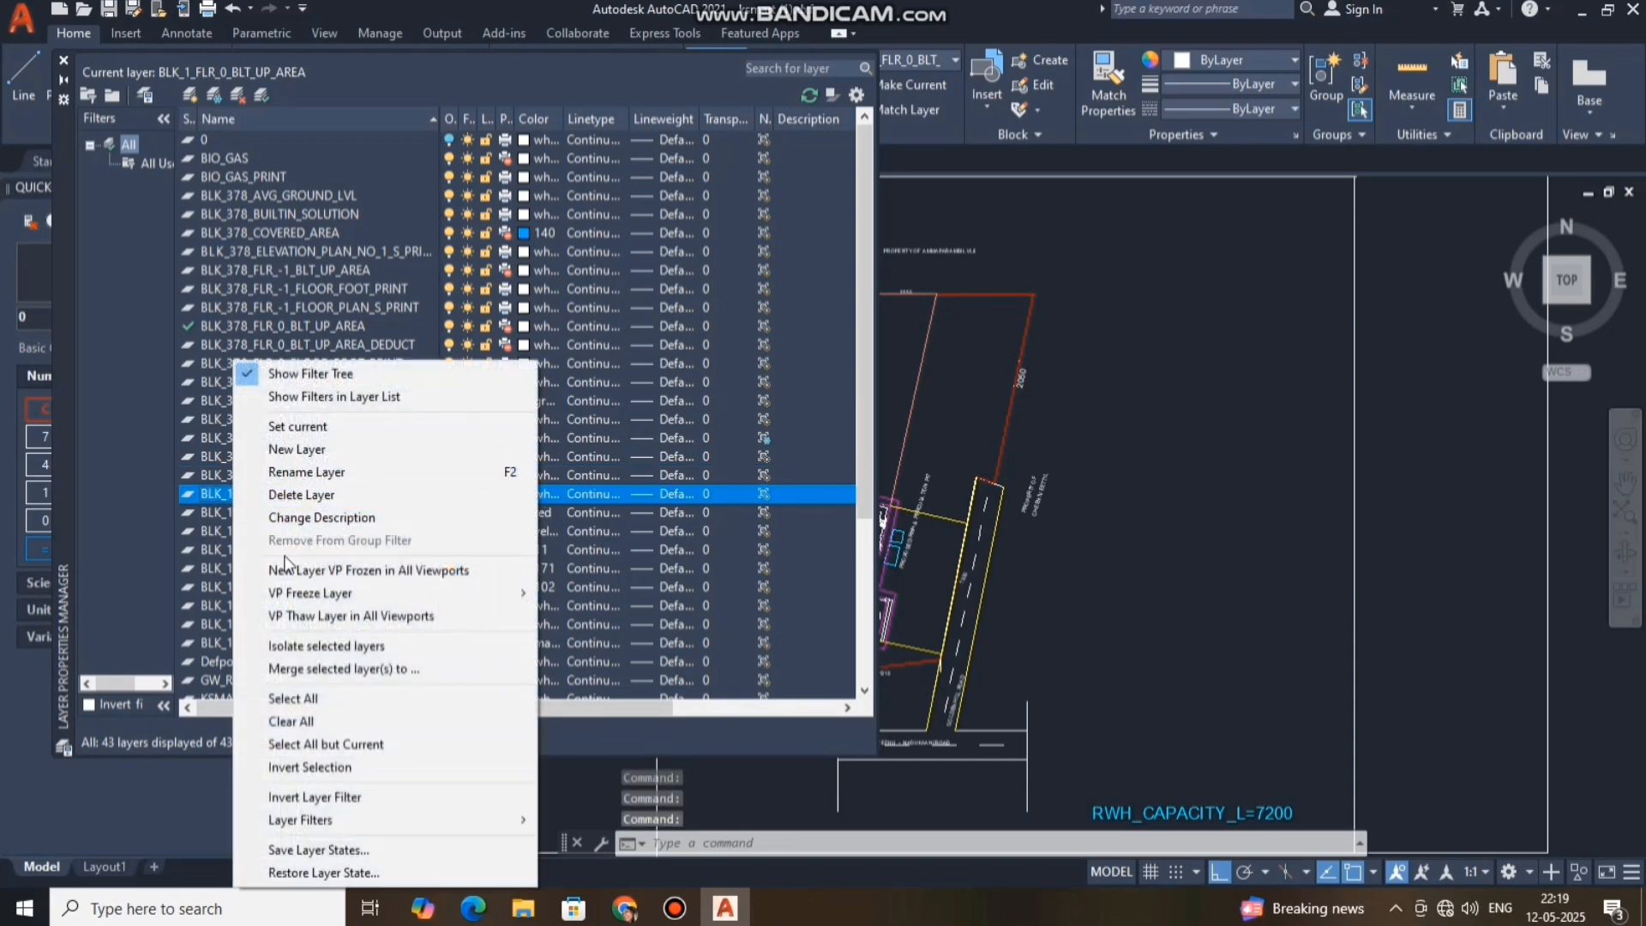
pyautogui.click(297, 474)
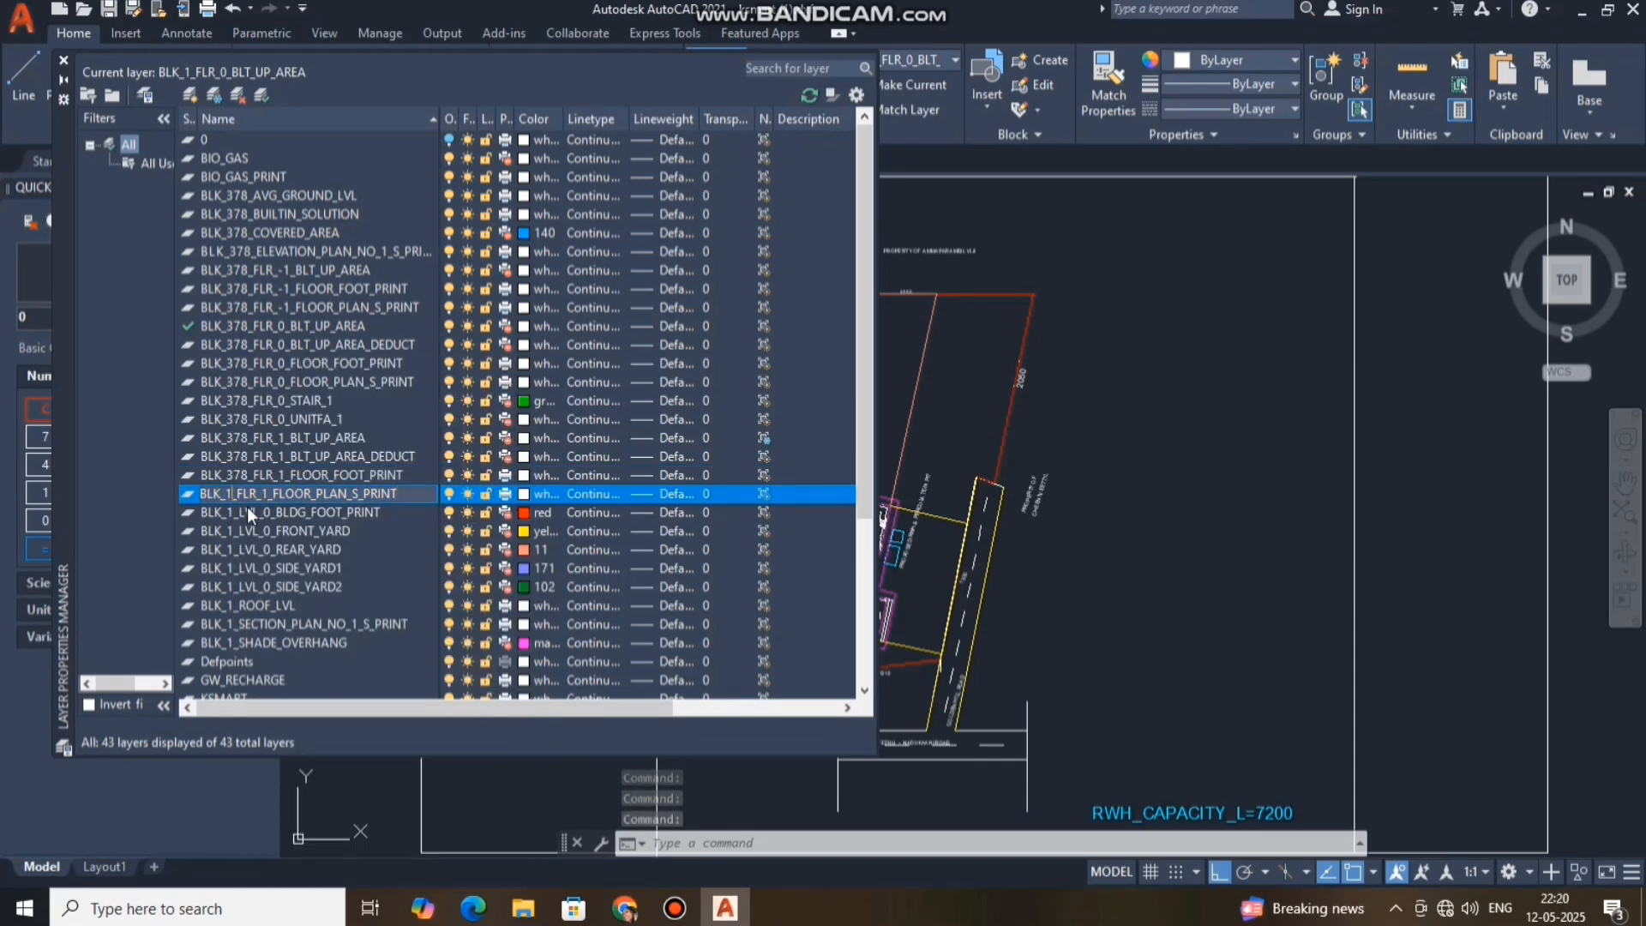
pyautogui.click(233, 497)
pyautogui.press('BackSpace')
pyautogui.write('378')
pyautogui.press('Return')
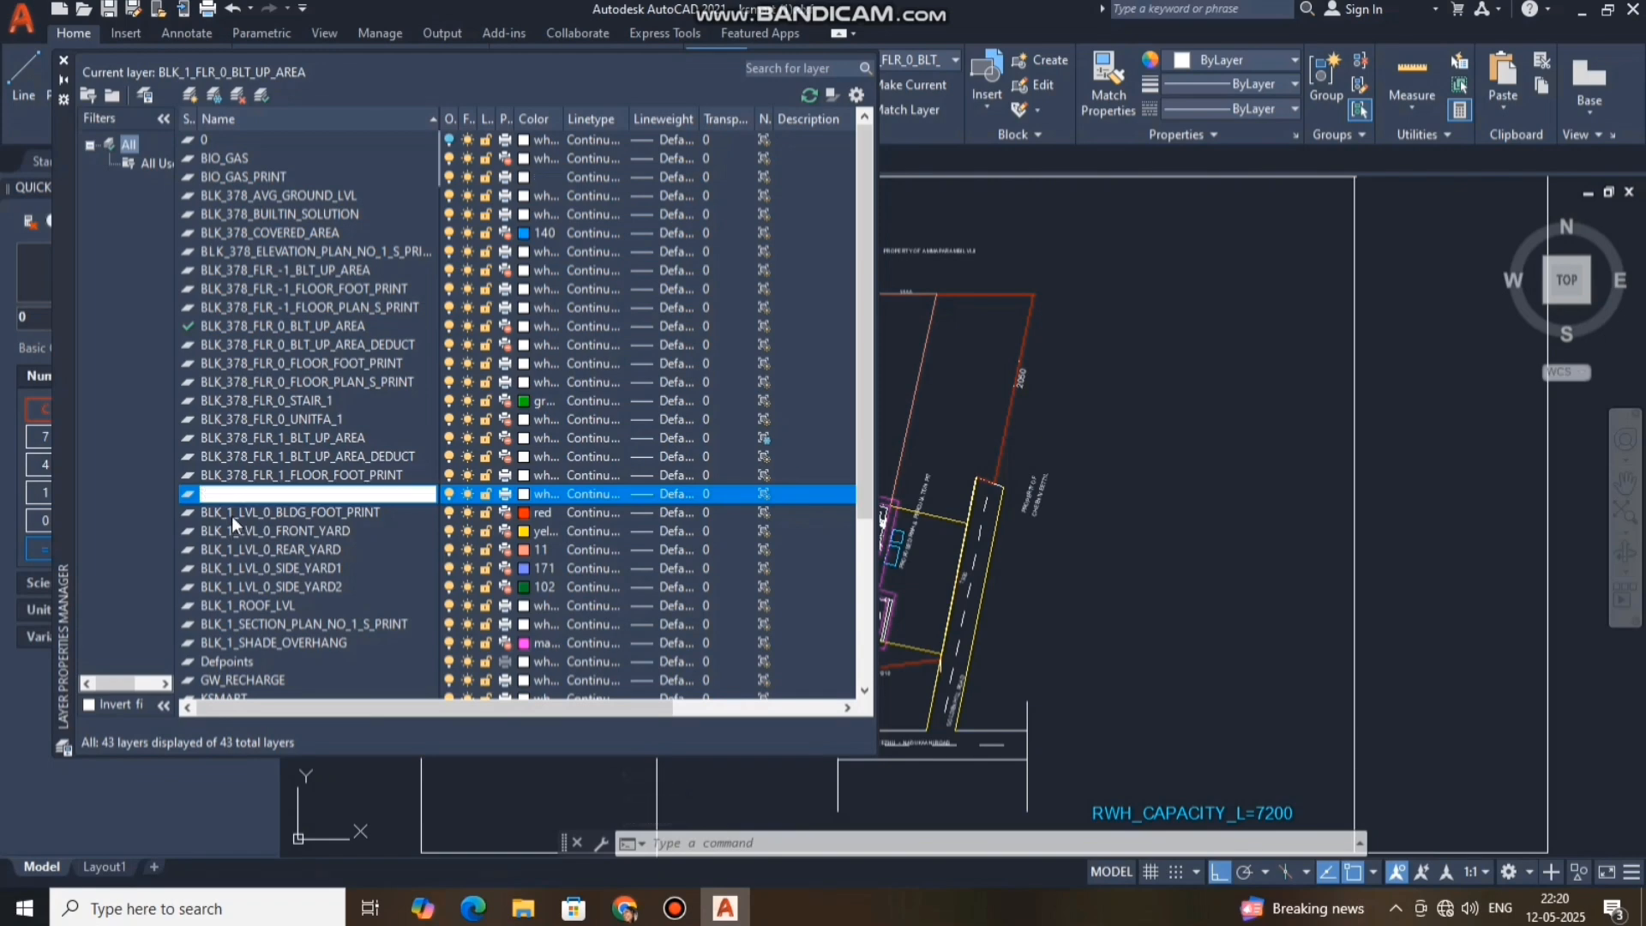
# Rename the level 0 building footprint layer BLK_1_LVL_0_BLDG_FOOT_PRINT as BLK_378_LVL_0_BLDG_FOOT_PRINT.
pyautogui.click(232, 517)
pyautogui.rightClick(232, 516)
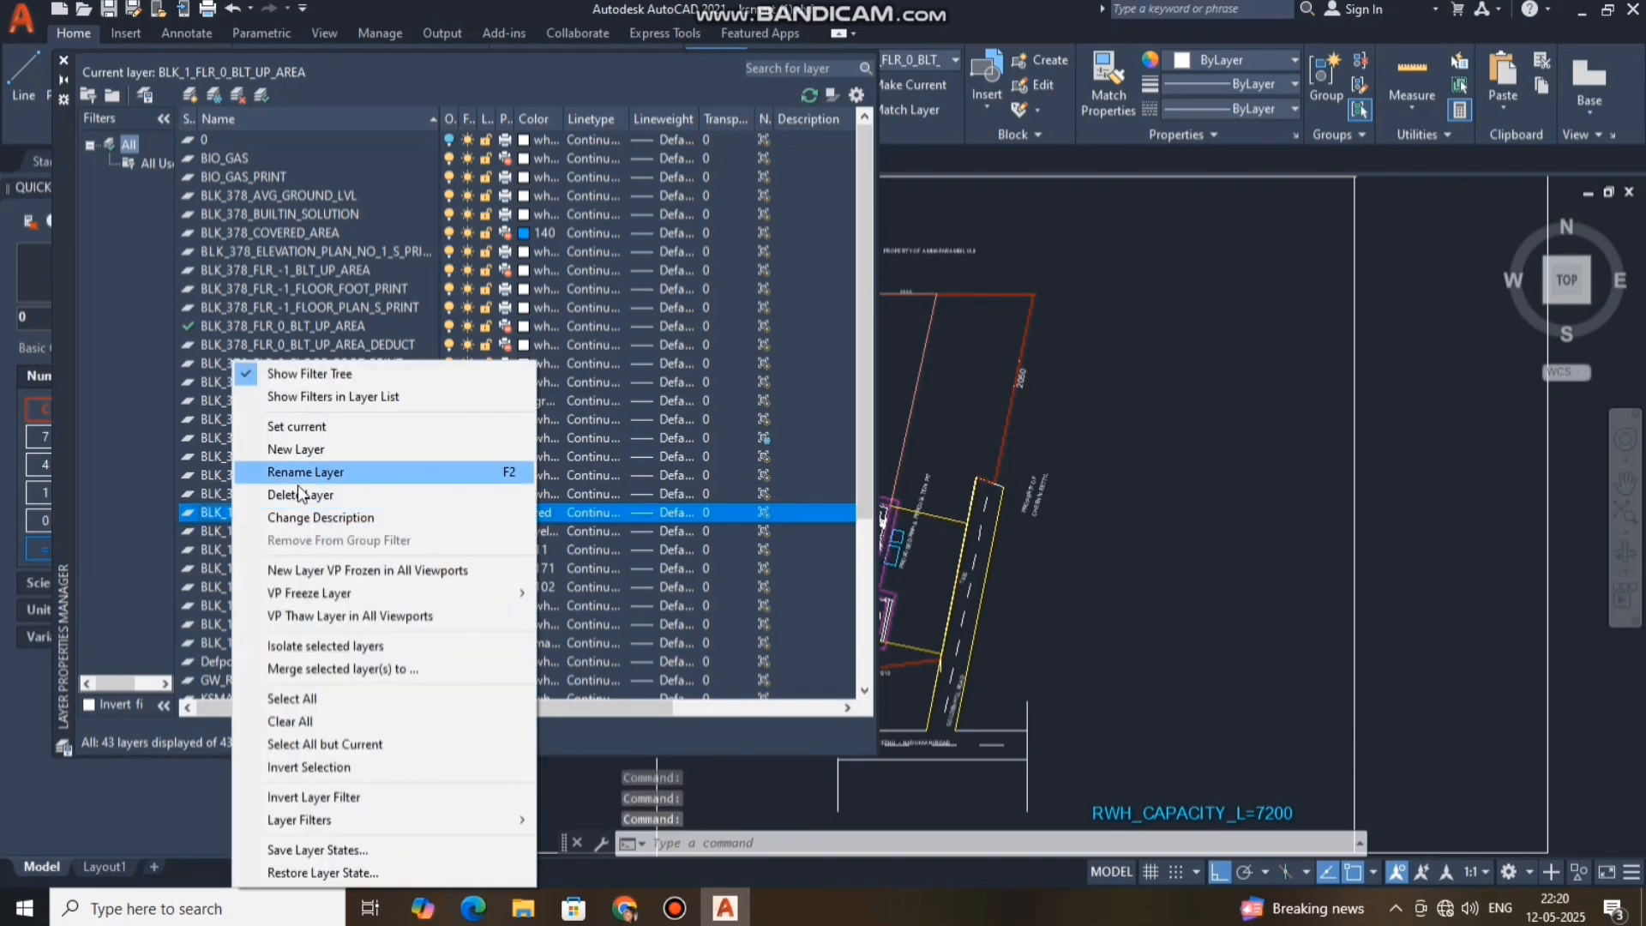
pyautogui.click(296, 473)
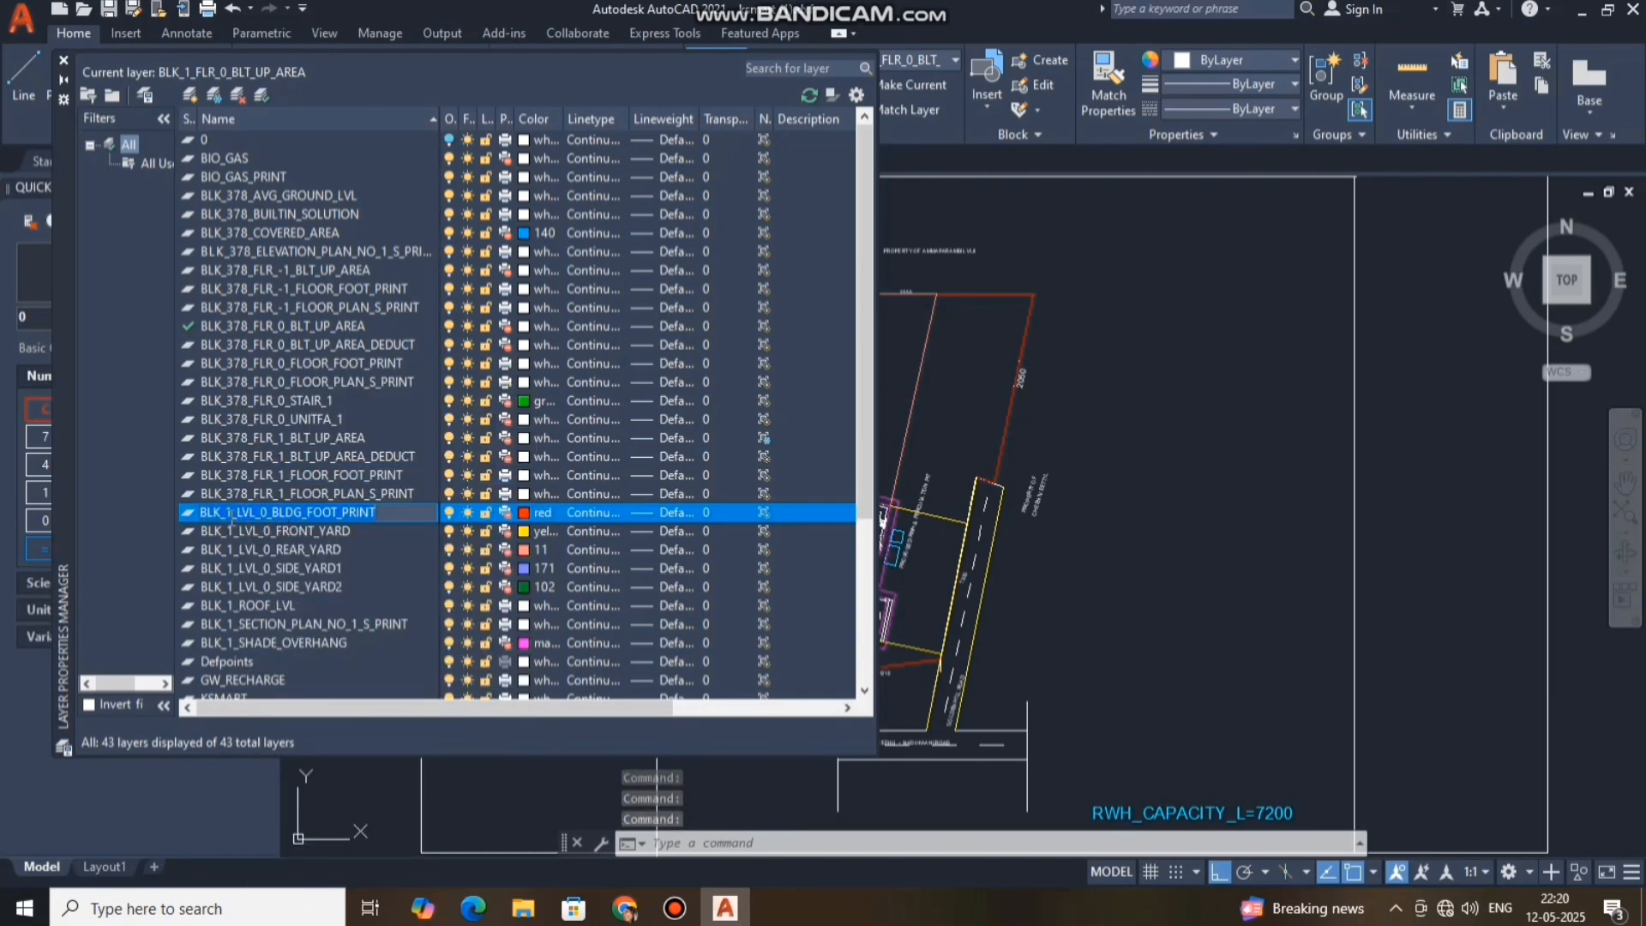
pyautogui.click(234, 515)
pyautogui.press('BackSpace')
pyautogui.write('378')
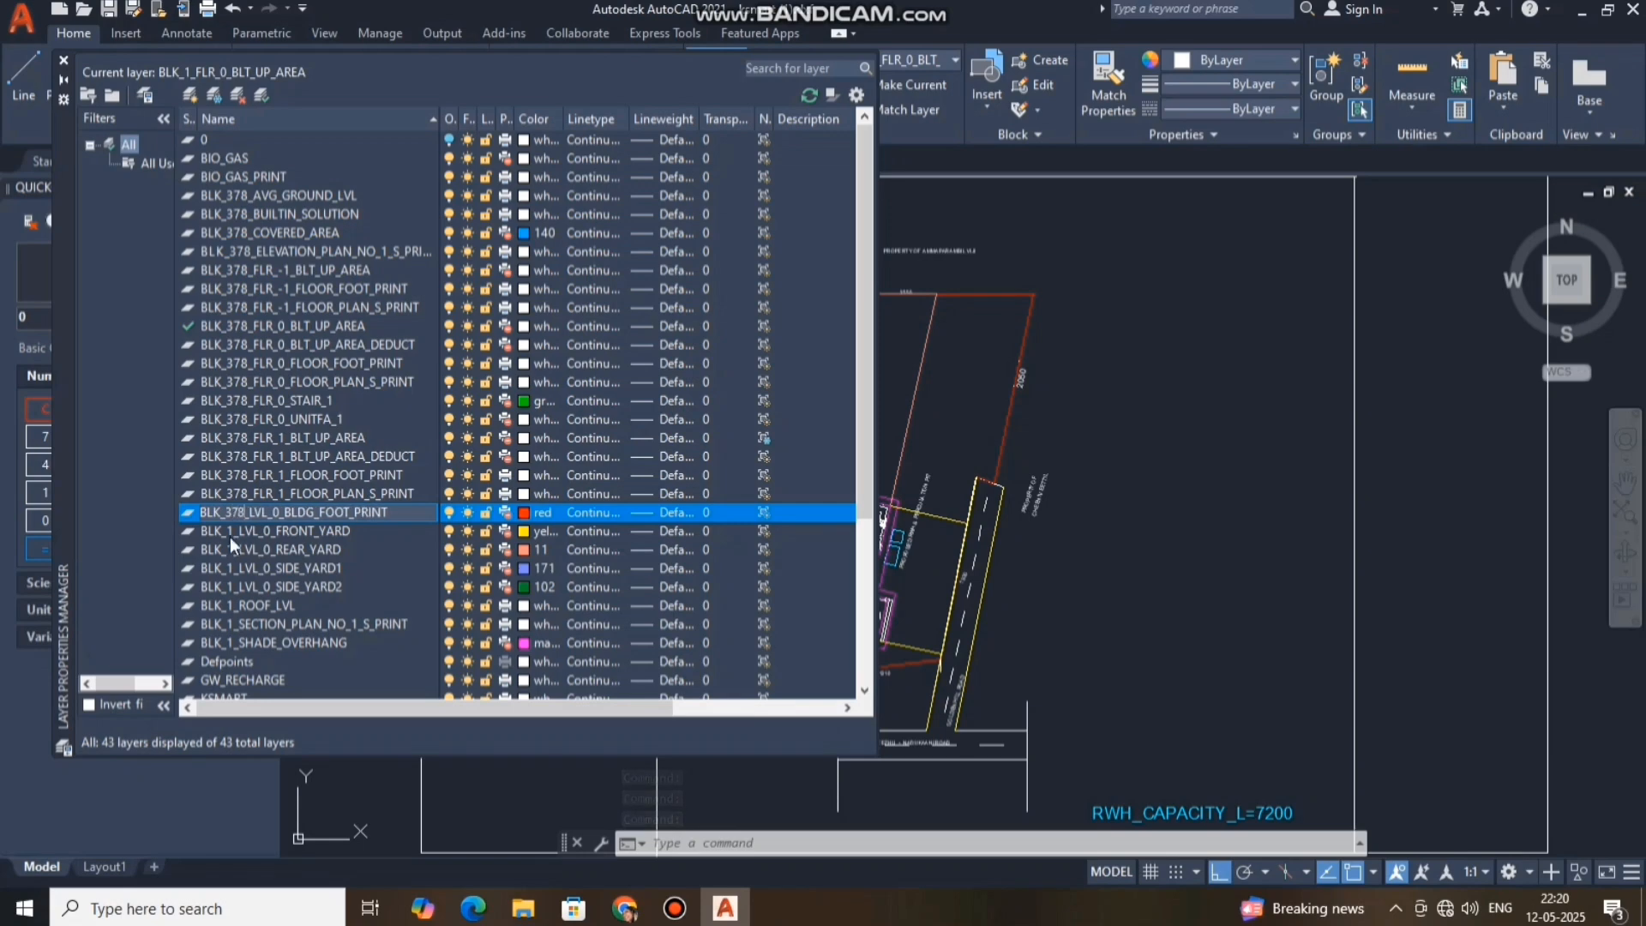
# Rename the level 0 front yard layer BLK_1_LVL_0_FRONT_YARD as BLK_378_LVL_0_FRONT_YARD.
pyautogui.press('Return')
pyautogui.click(234, 531)
pyautogui.rightClick(234, 532)
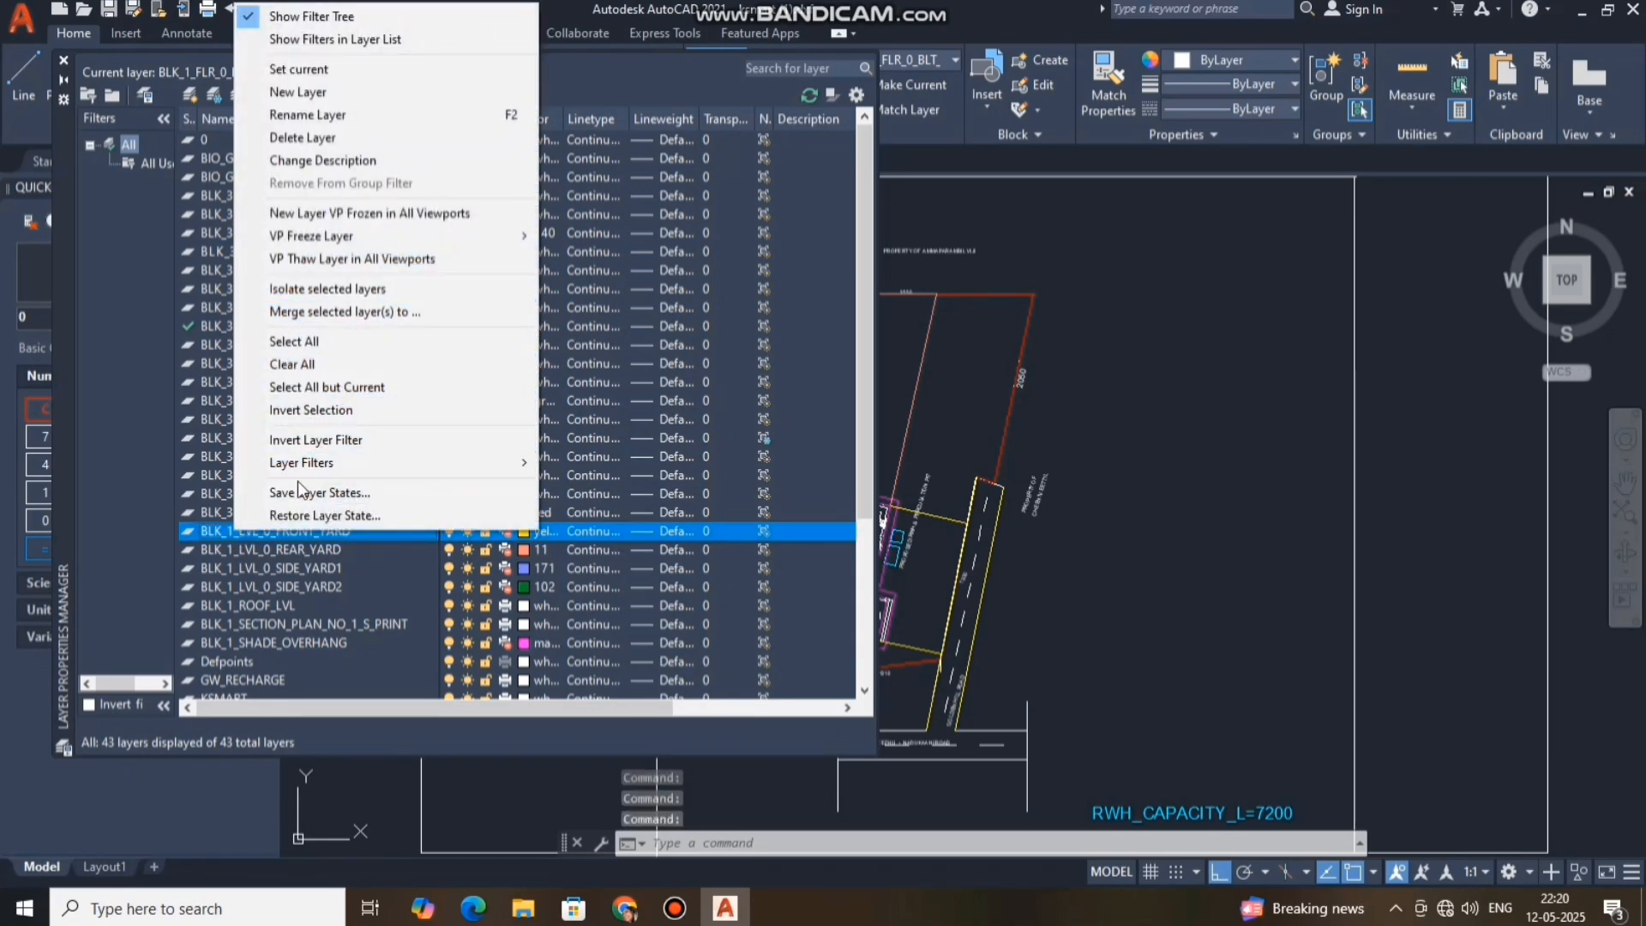
pyautogui.click(307, 115)
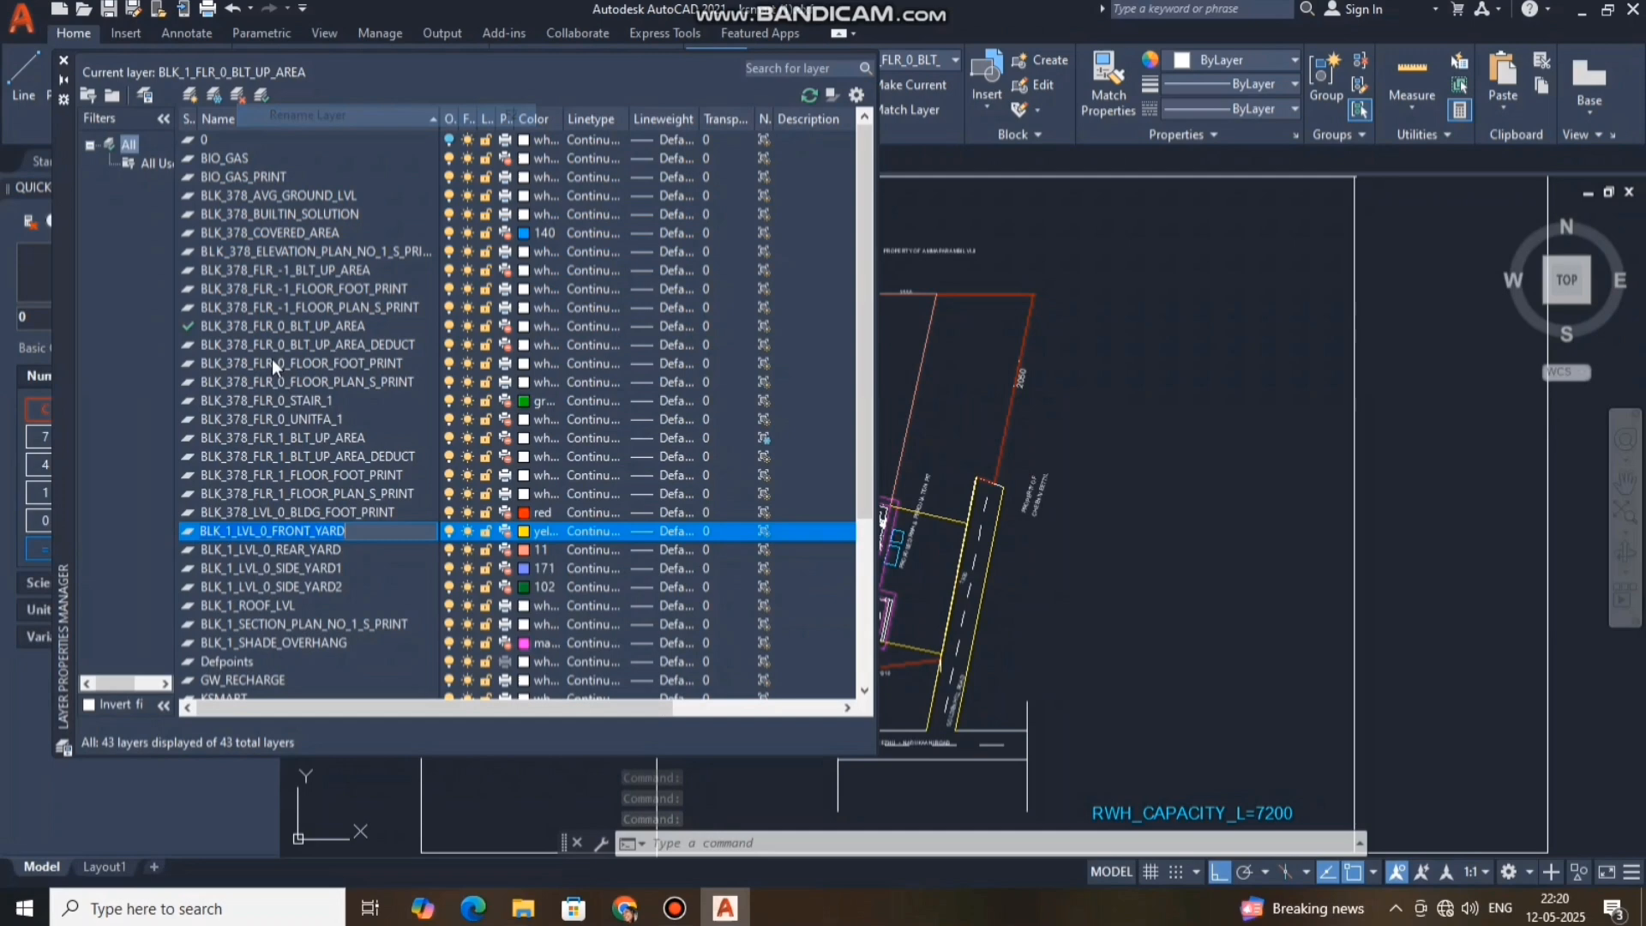
pyautogui.click(234, 535)
pyautogui.press('BackSpace')
pyautogui.write('378')
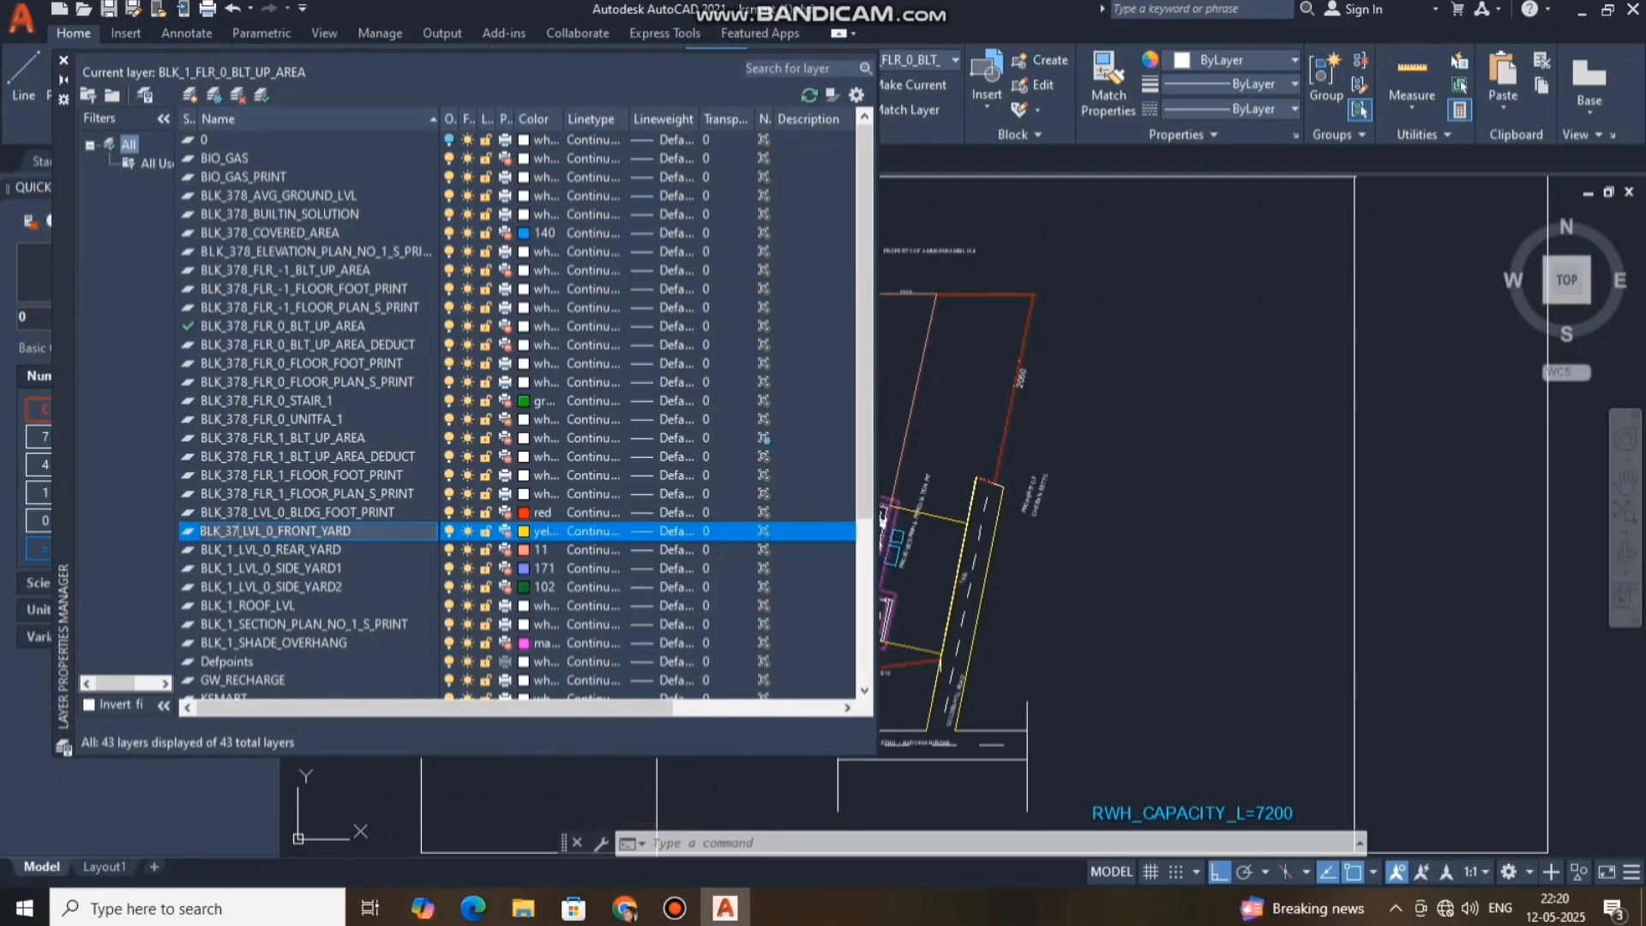
# Rename the level 0 rear yard layer BLK_1_LVL_0_REAR_YARD as BLK_378_LVL_0_REAR_YARD.
pyautogui.click(229, 554)
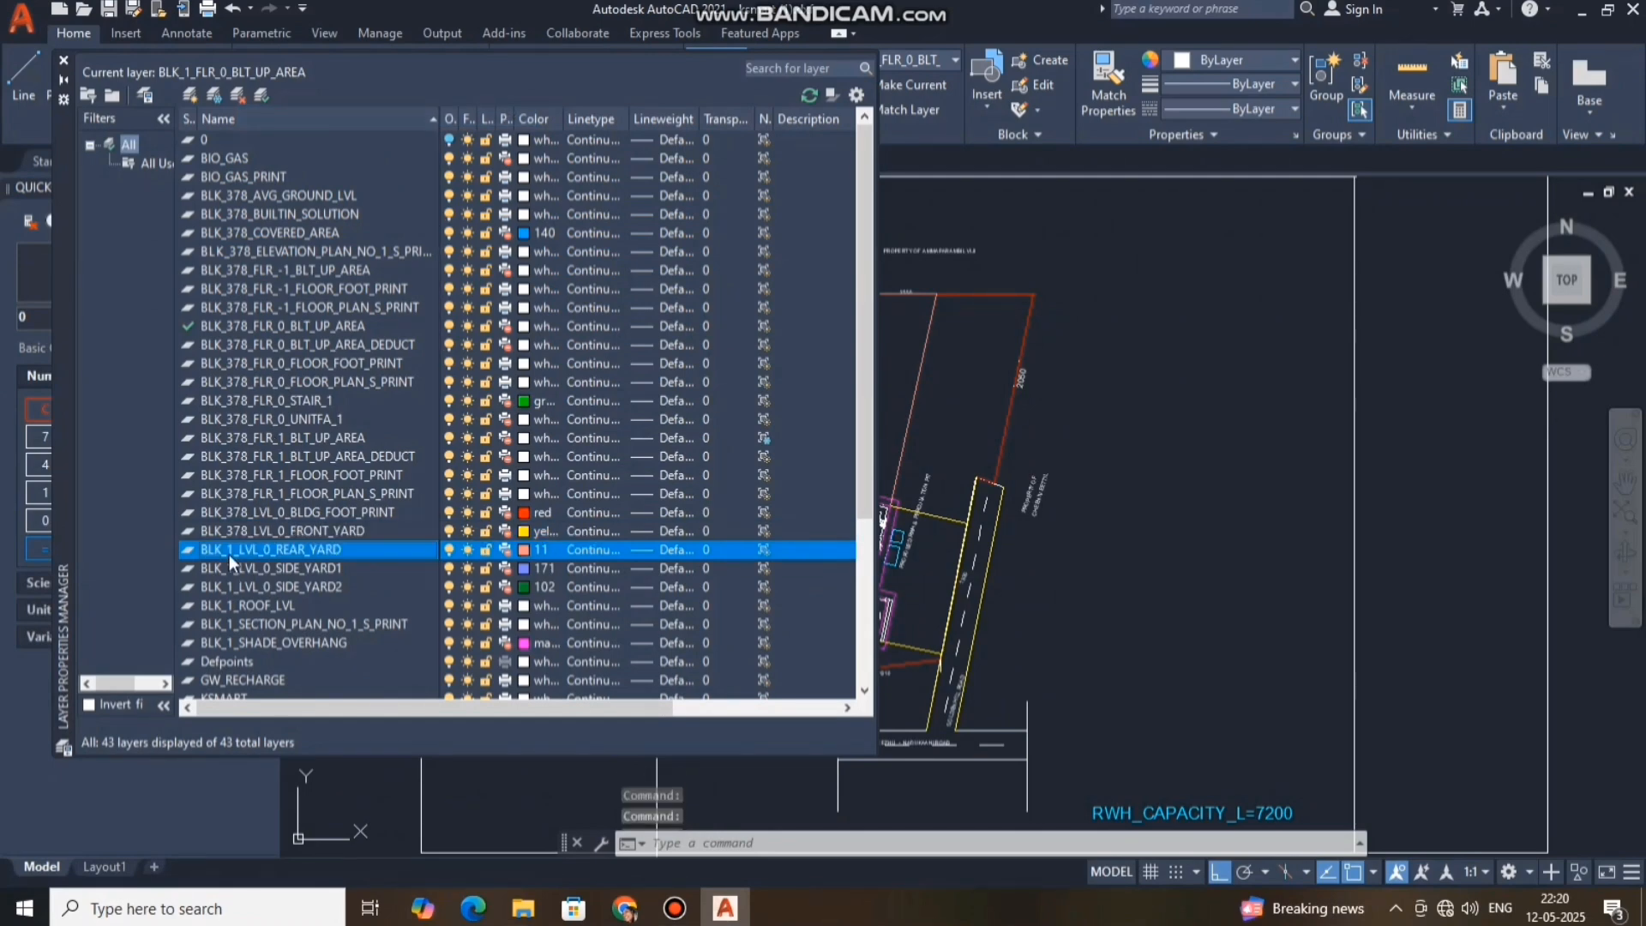
pyautogui.rightClick(229, 554)
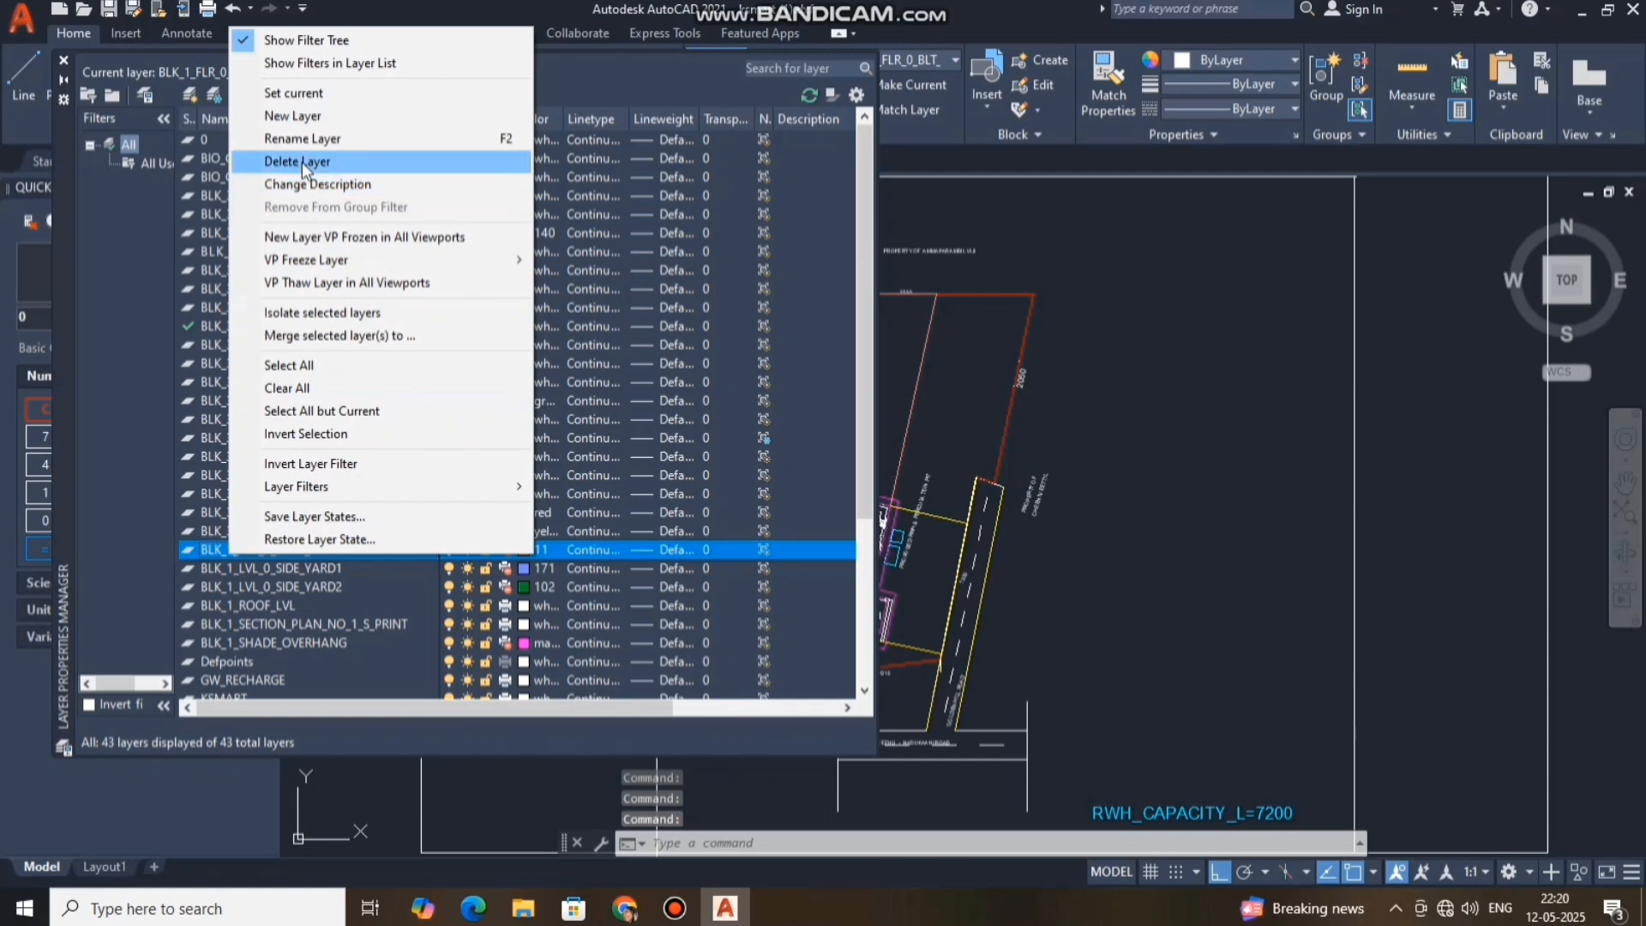
pyautogui.click(302, 139)
pyautogui.press('BackSpace')
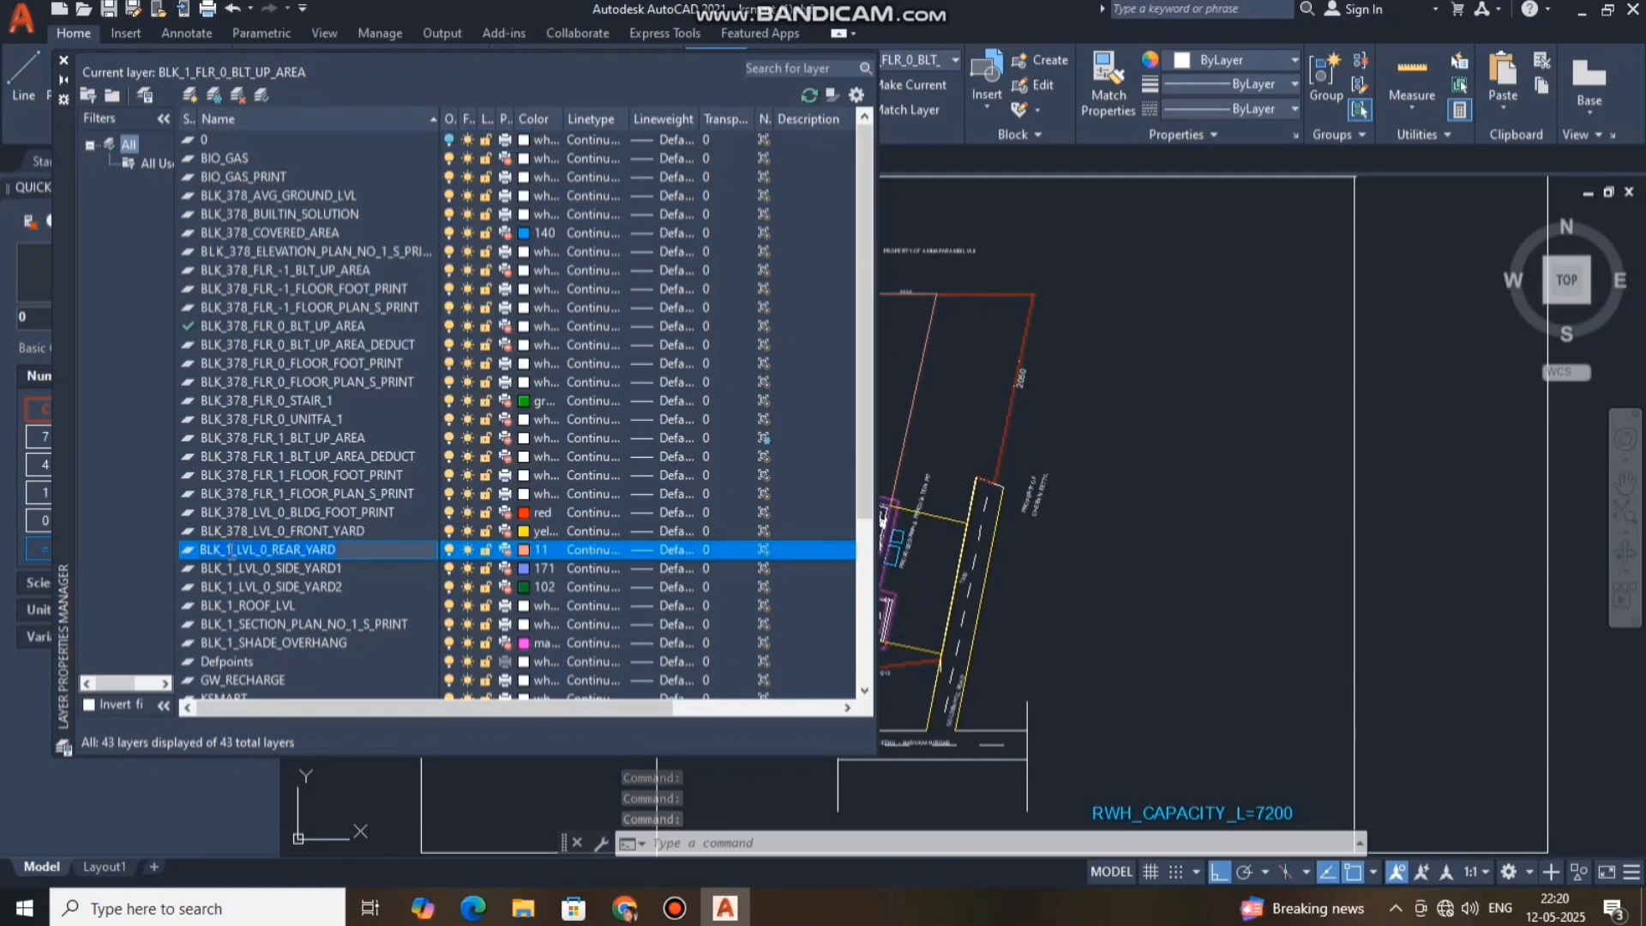
pyautogui.write('378')
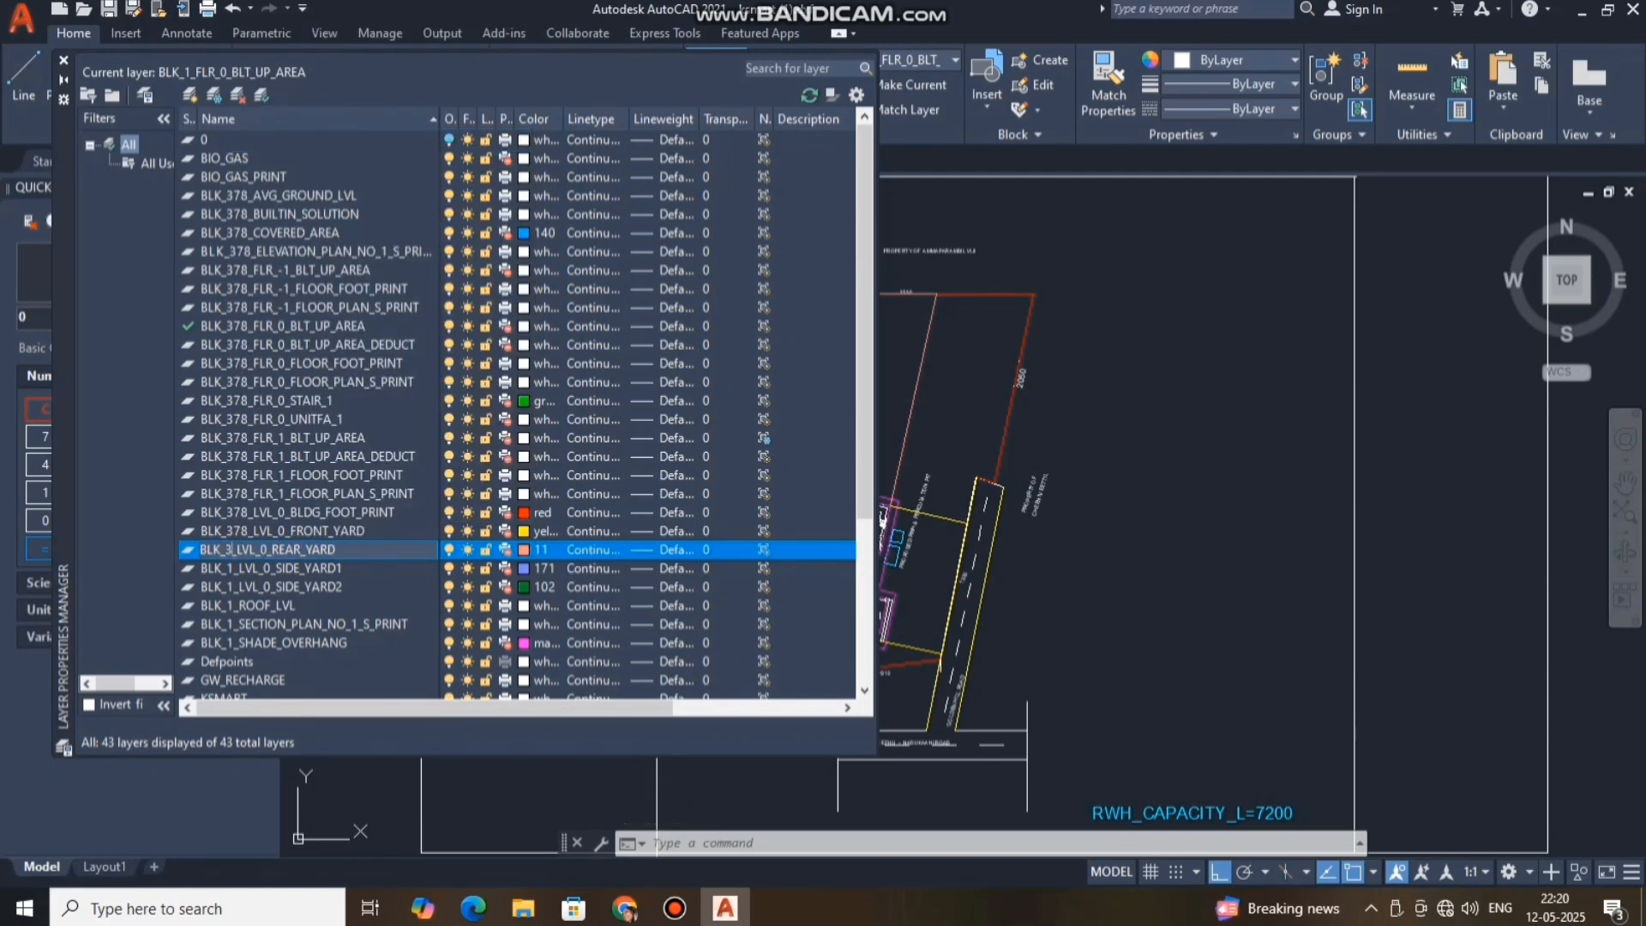
# Rename the first side yard layer BLK_1_LVL_0_SIDE_YARD1 as BLK_378_LVL_0_SIDE_YARD1.
pyautogui.click(224, 568)
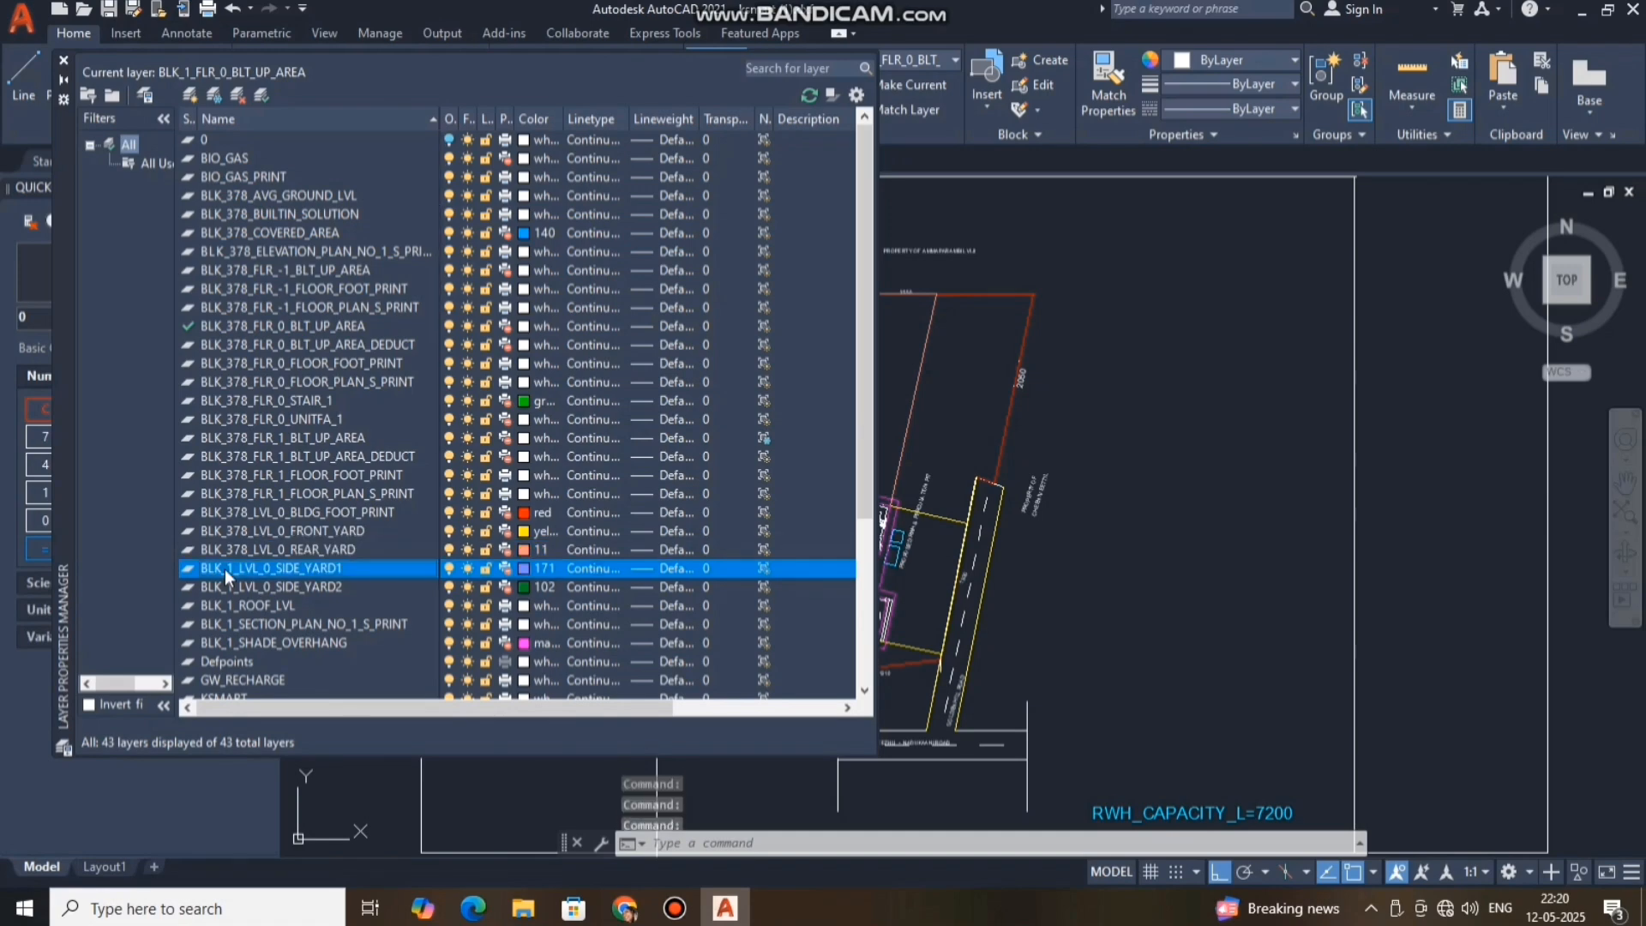
pyautogui.rightClick(229, 573)
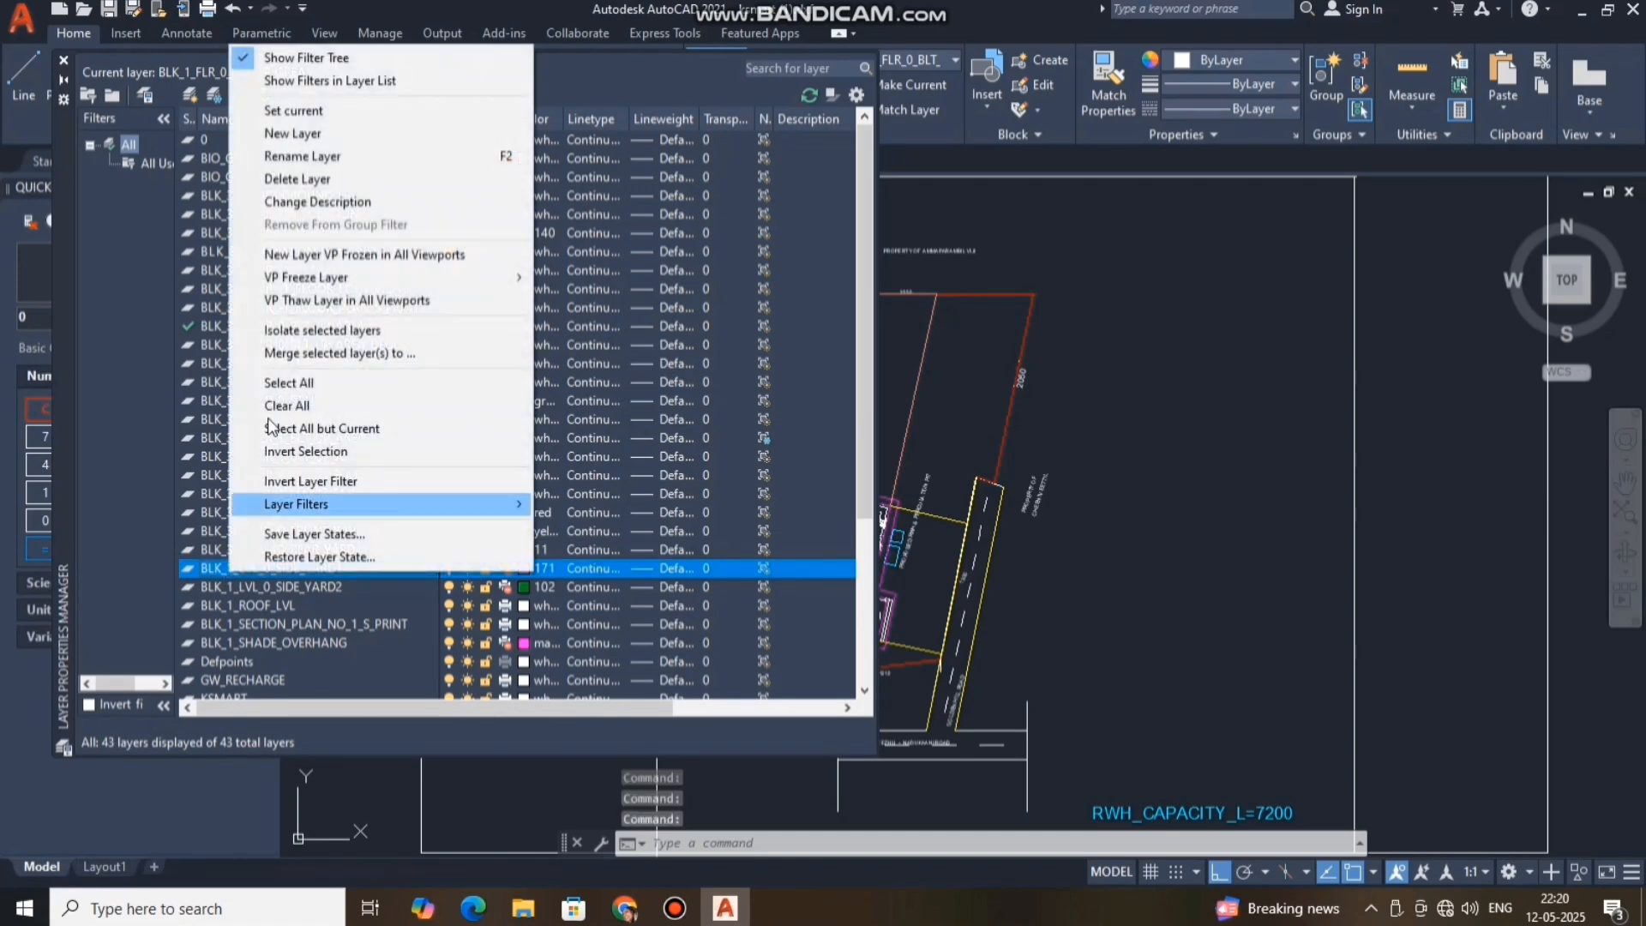
pyautogui.click(302, 156)
pyautogui.click(230, 569)
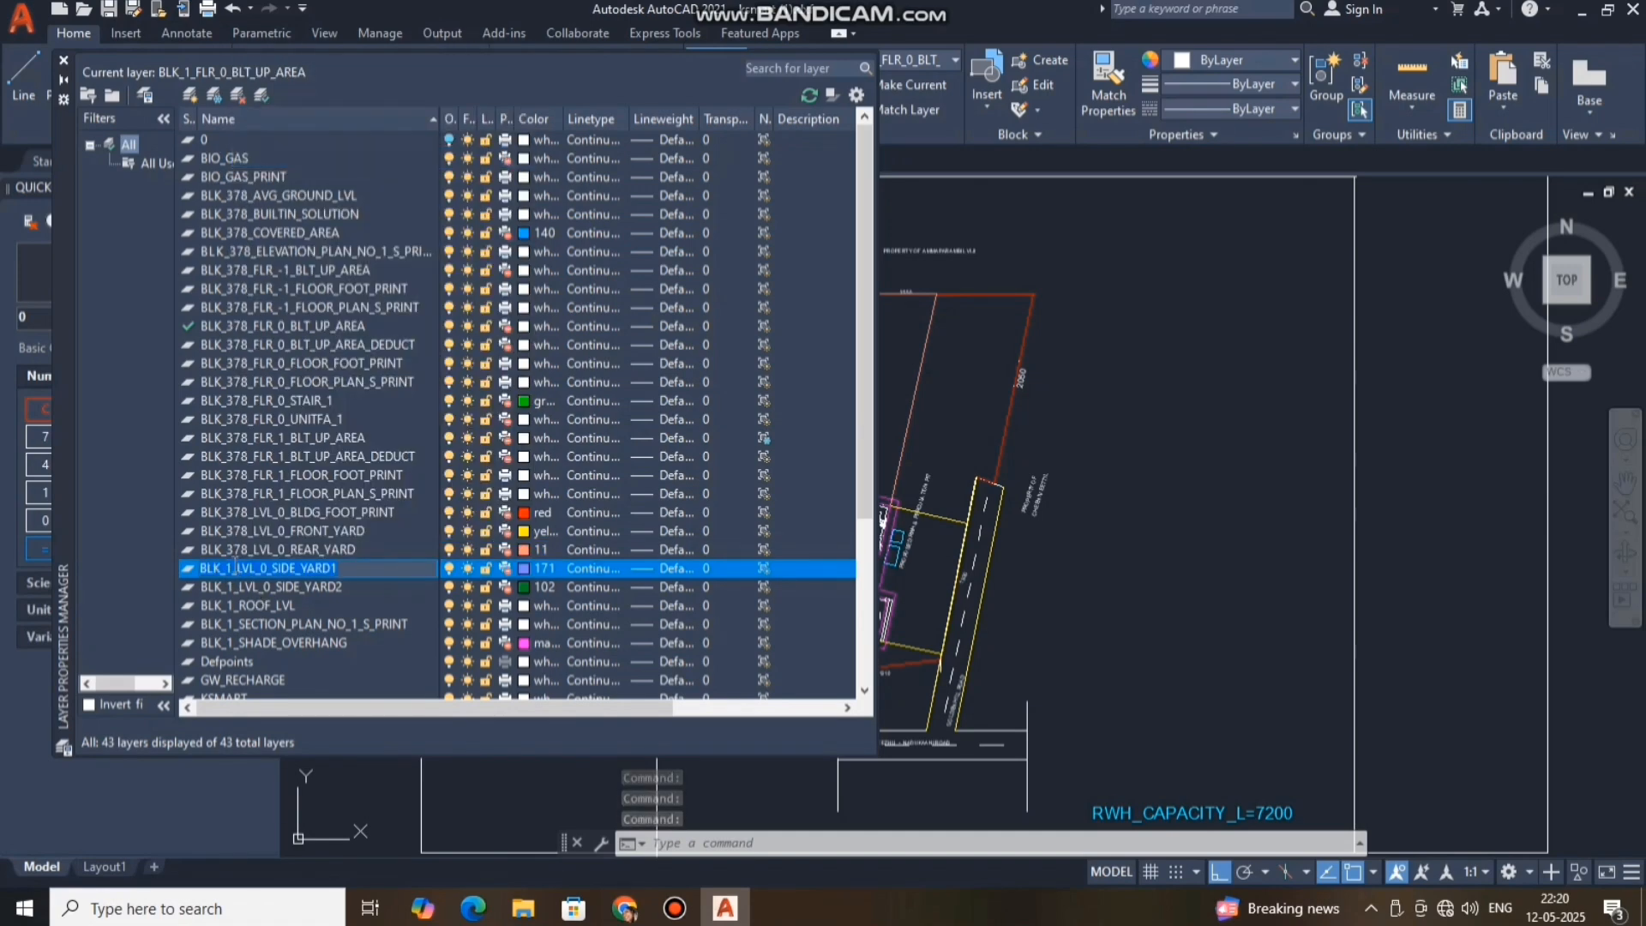
pyautogui.press('BackSpace')
pyautogui.write('378')
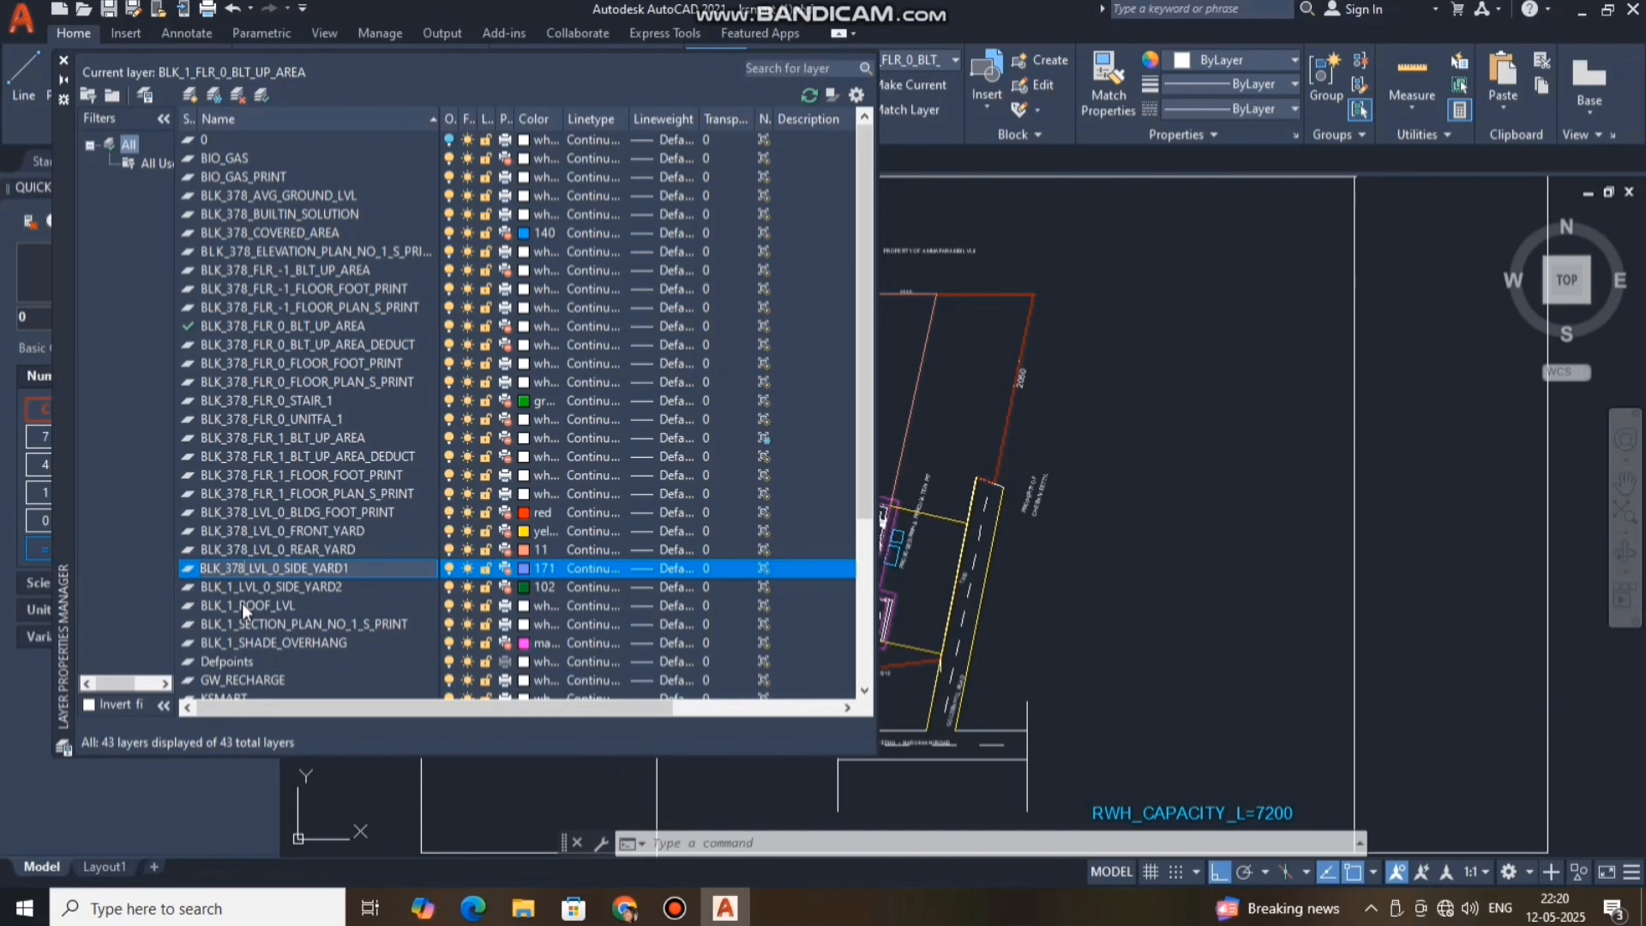
# Rename the second side yard layer BLK_1_LVL_0_SIDE_YARD2 as BLK_378_LVL_0_SIDE_YARD2.
pyautogui.rightClick(233, 589)
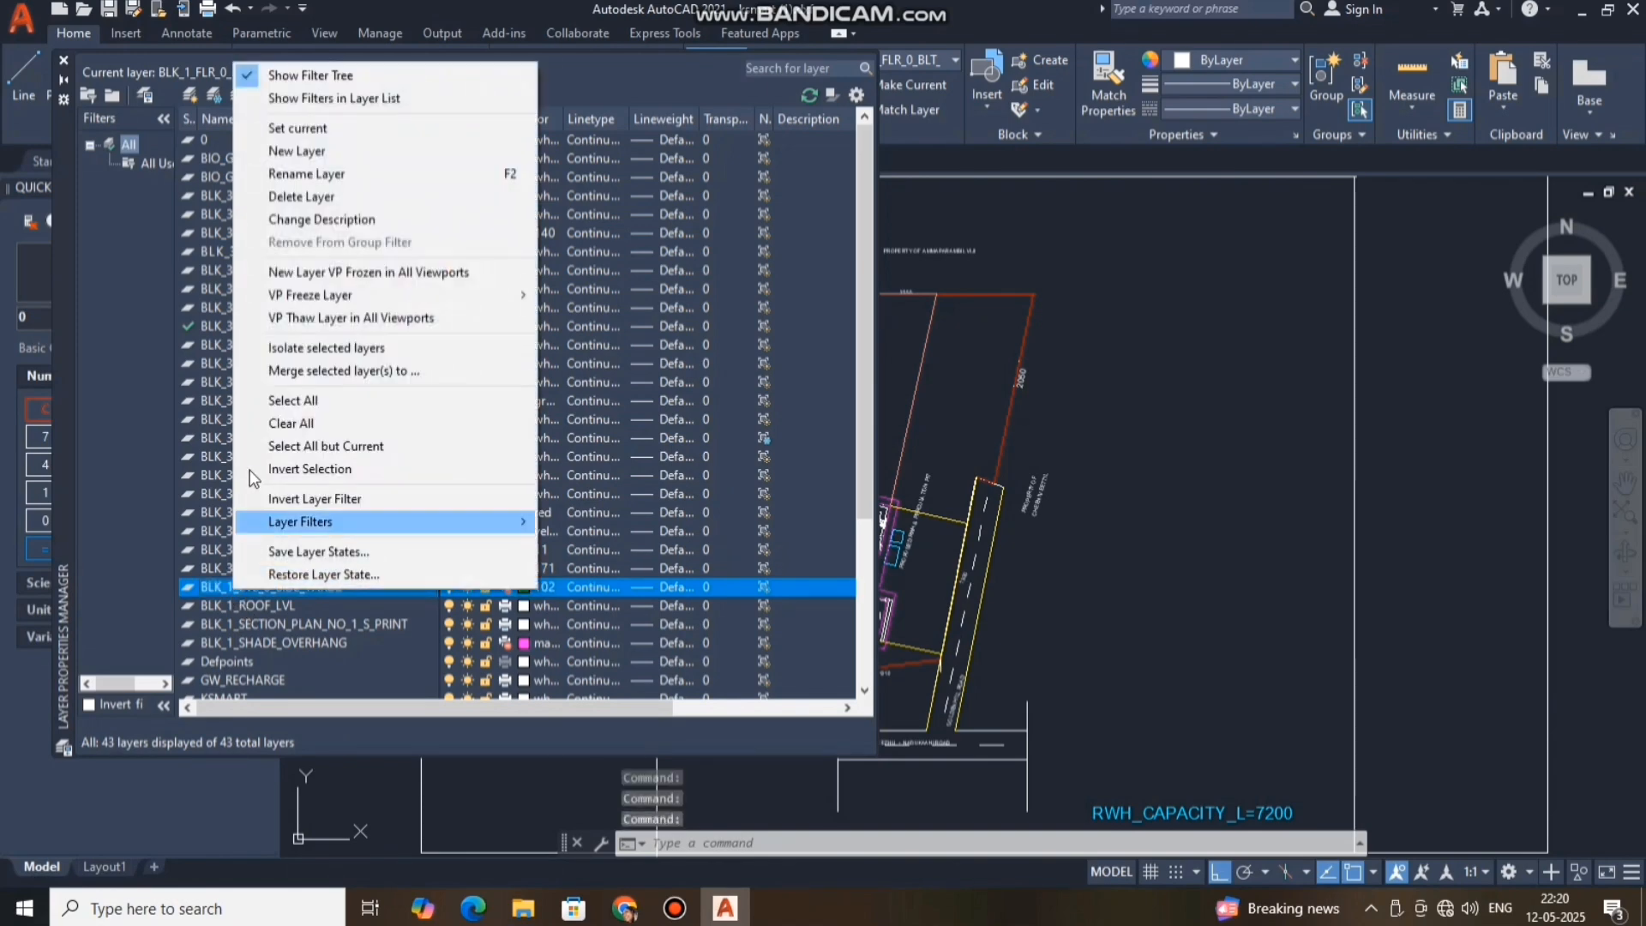
pyautogui.click(309, 174)
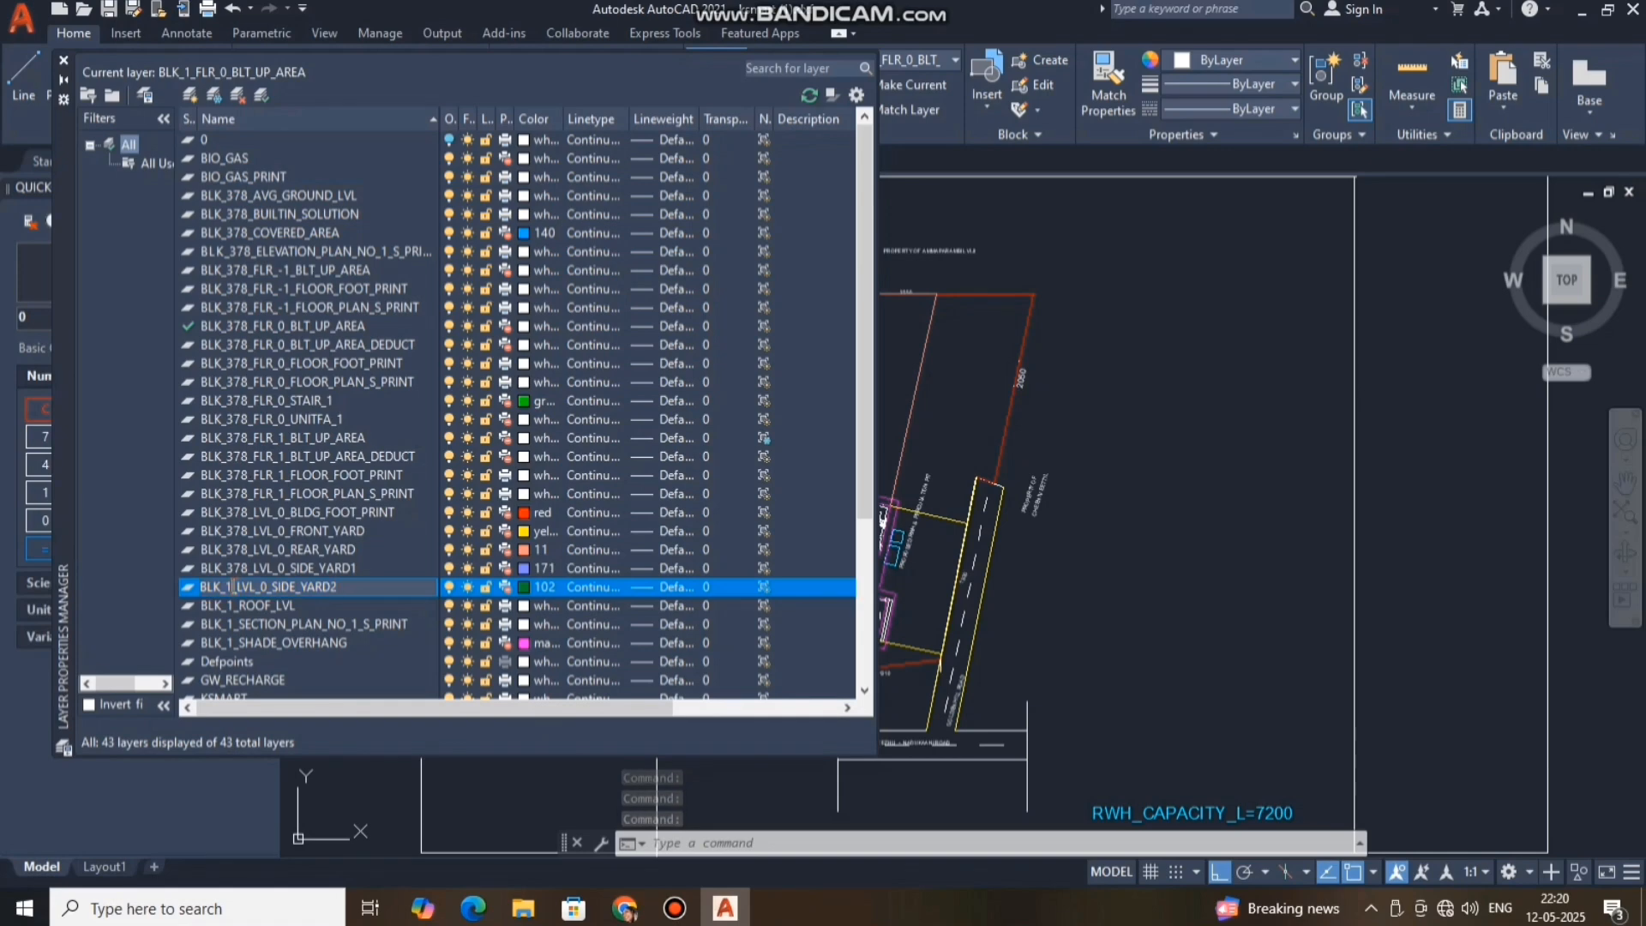
pyautogui.press('BackSpace')
pyautogui.write('378')
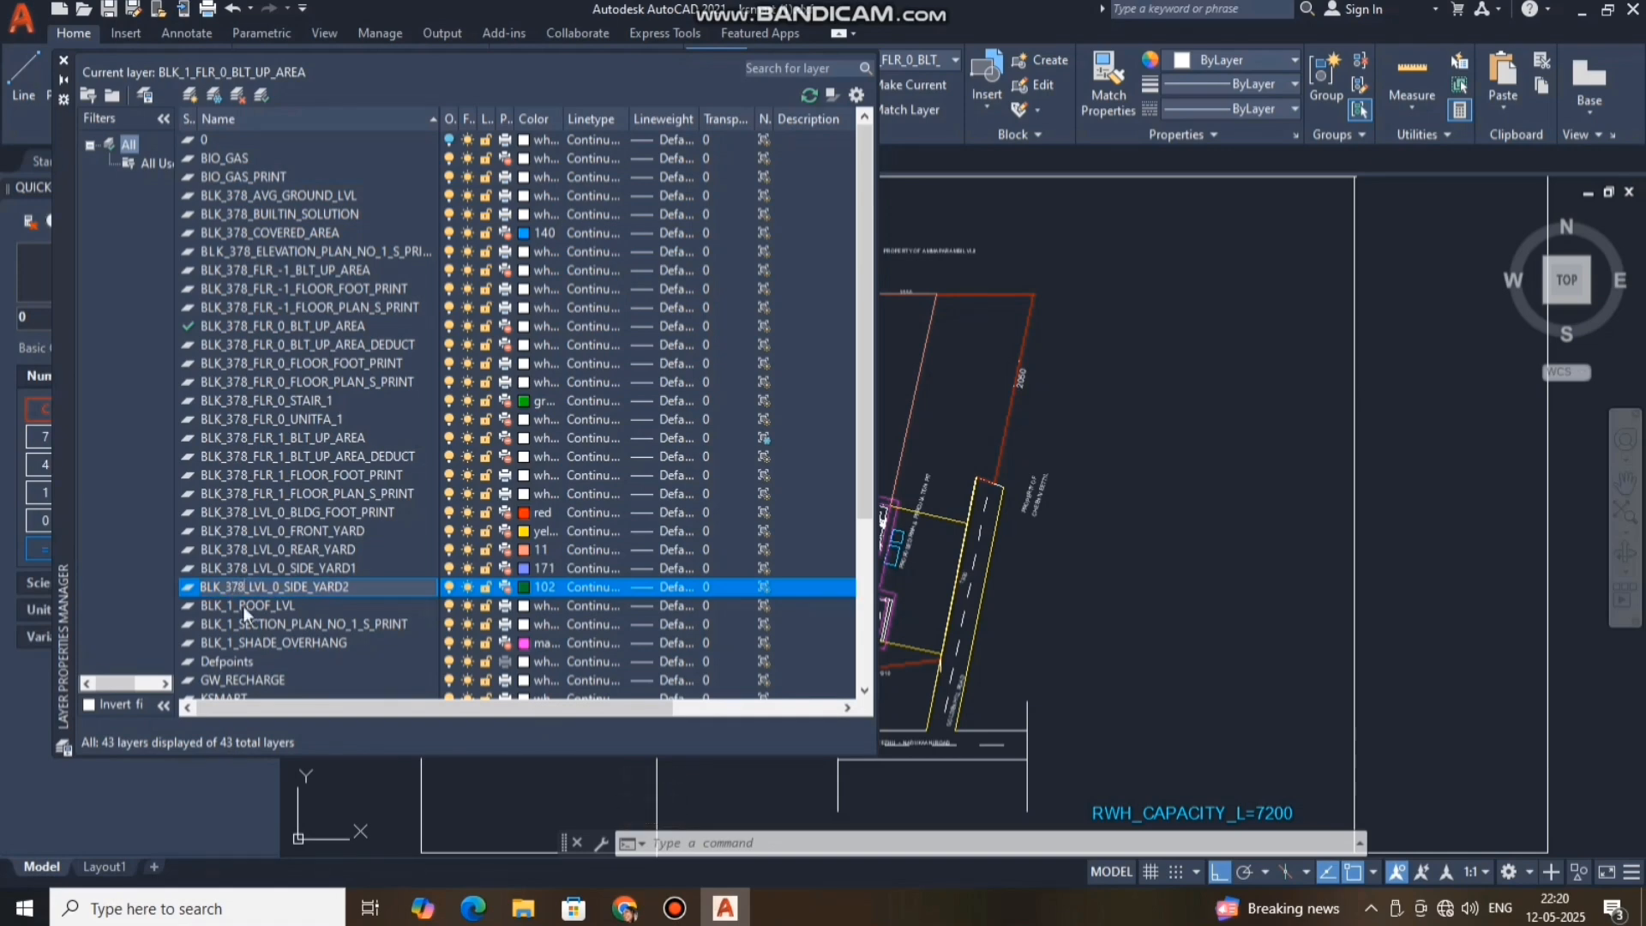
# Rename the roof level layer BLK_1_ROOF_LVL as BLK_378_ROOF_LVL.
pyautogui.rightClick(234, 605)
pyautogui.rightClick(233, 604)
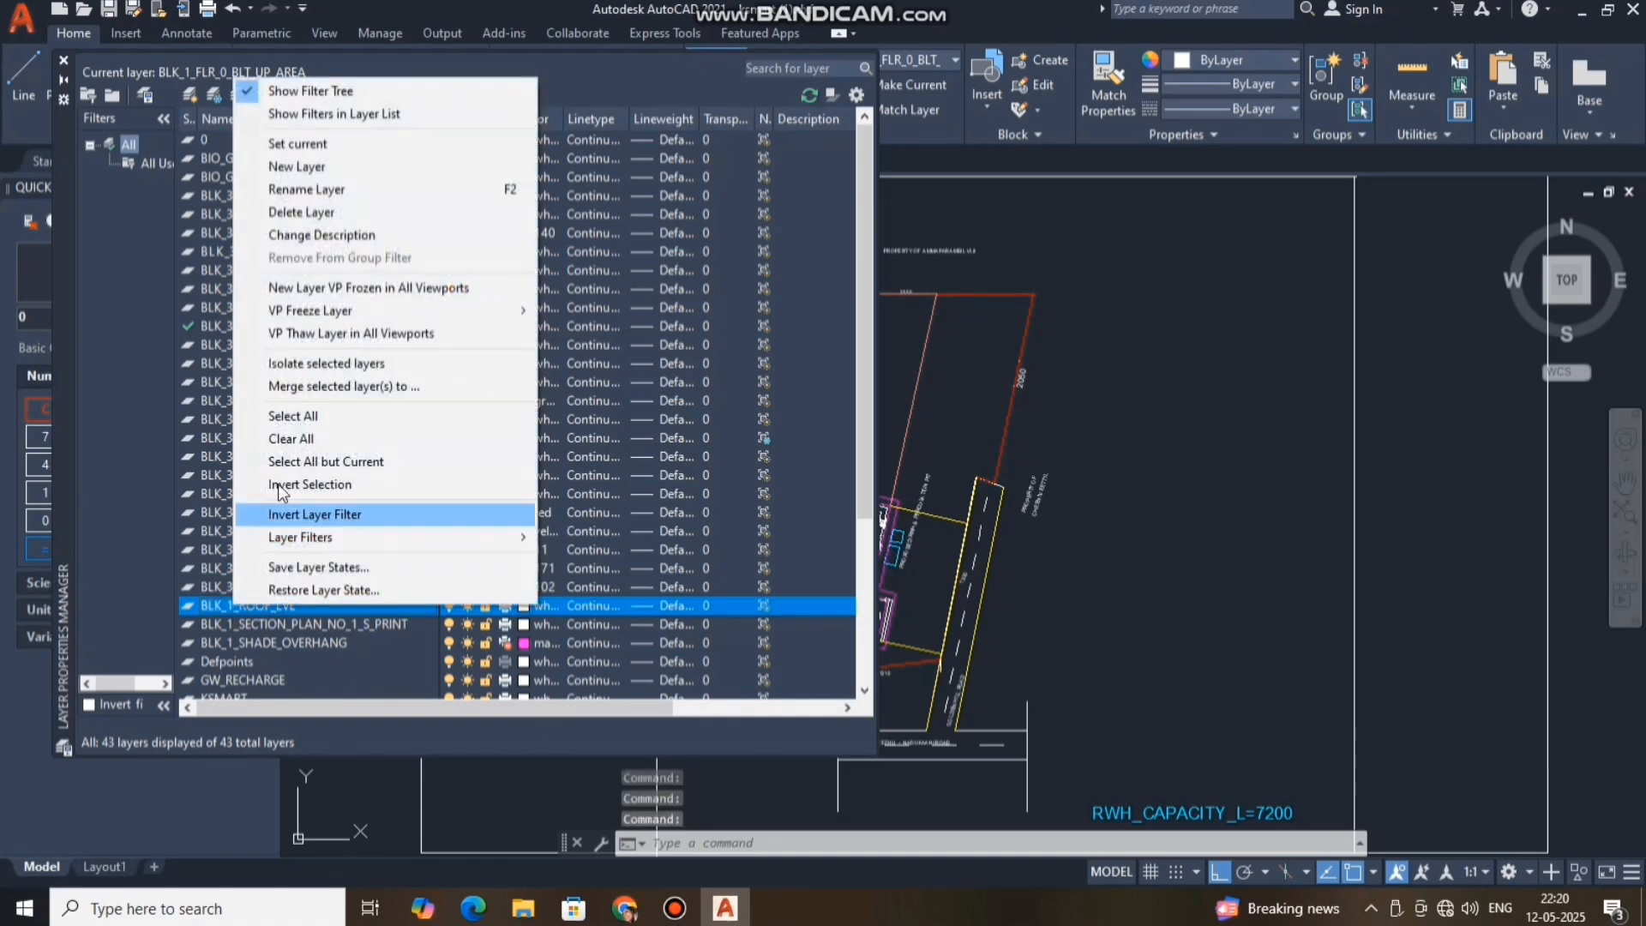
pyautogui.click(308, 190)
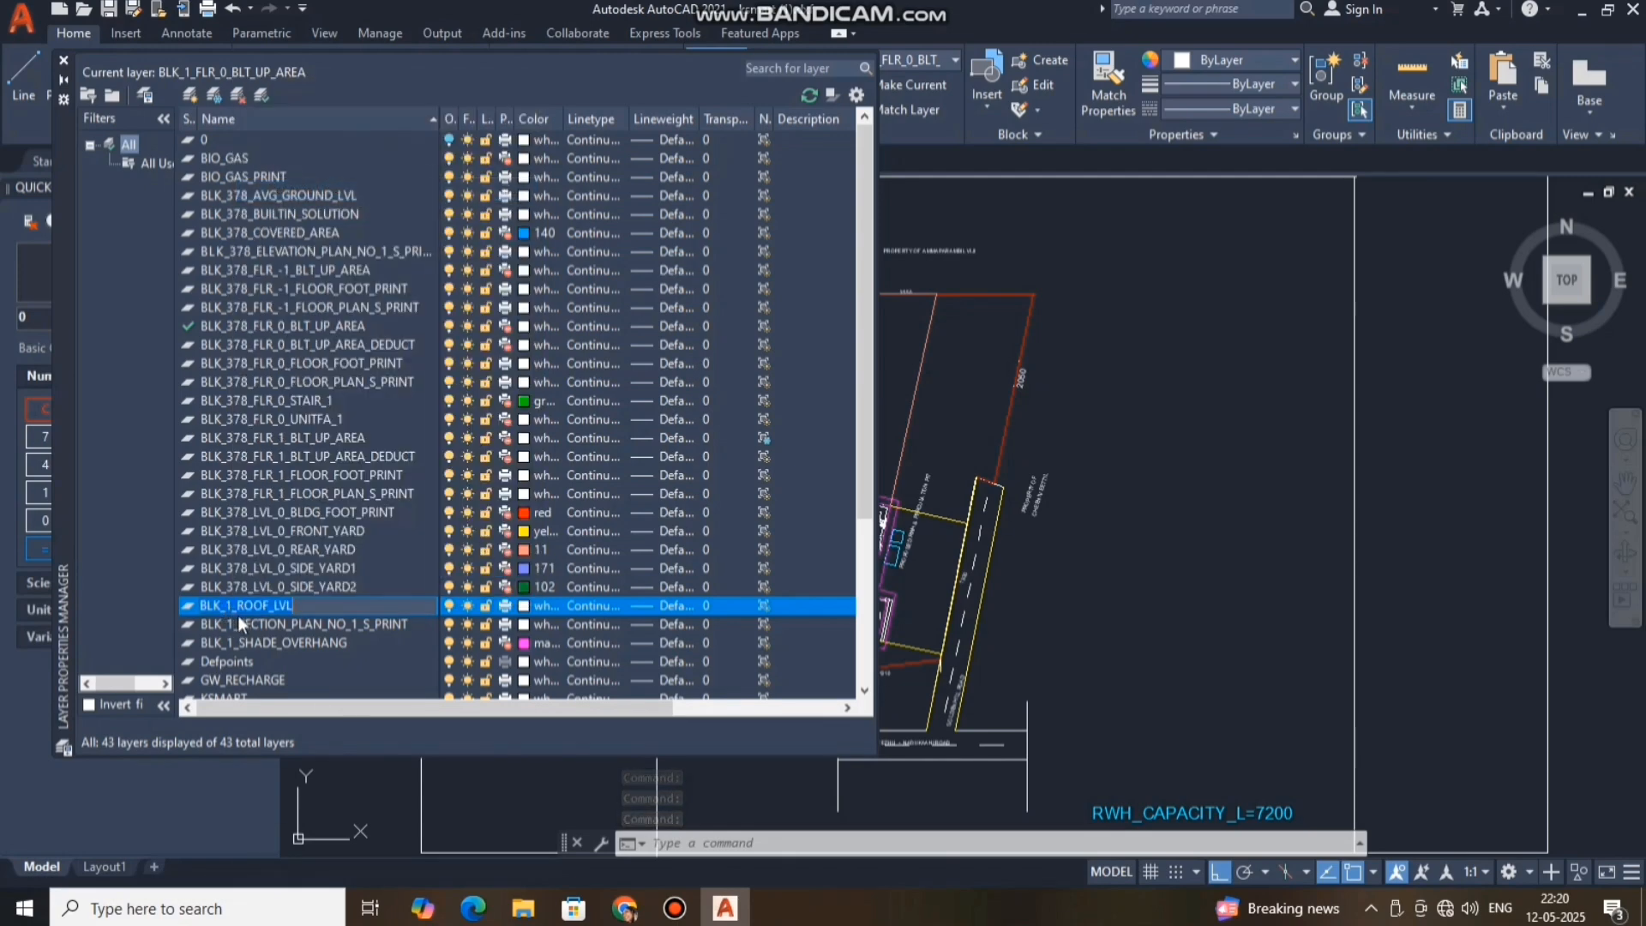
pyautogui.press('BackSpace')
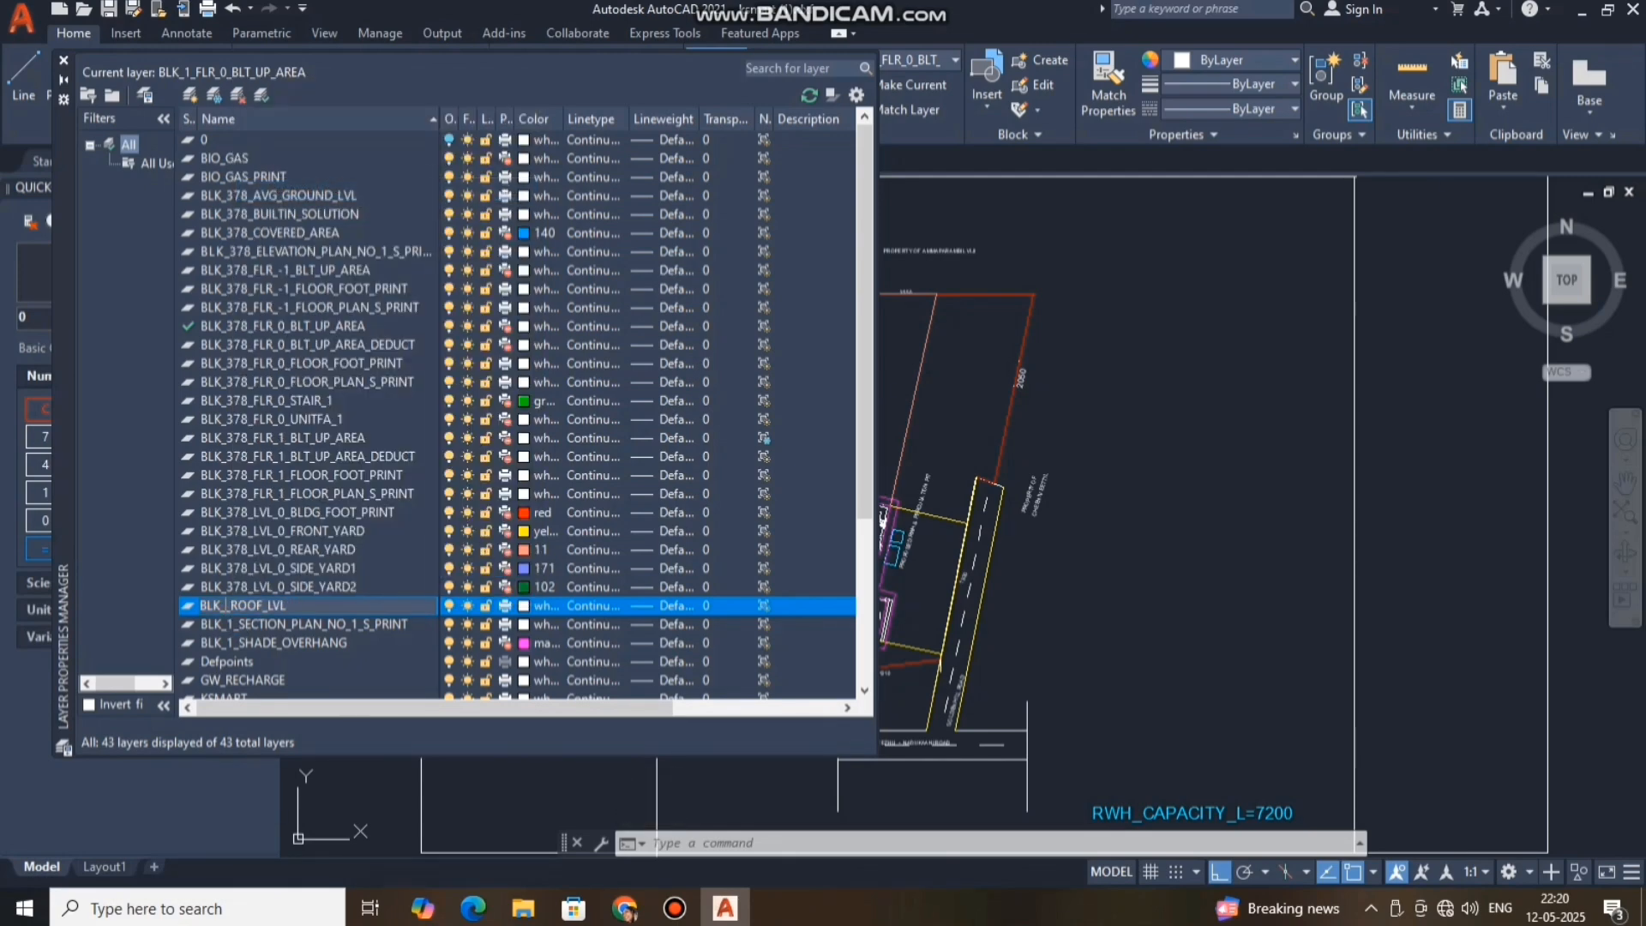
pyautogui.write('378')
# Rename the section plan layer BLK_1_SECTION_PLAN_NO_1_S_PRINT as BLK_378_SECTION_PLAN_NO_1_S_PRINT.
pyautogui.click(230, 624)
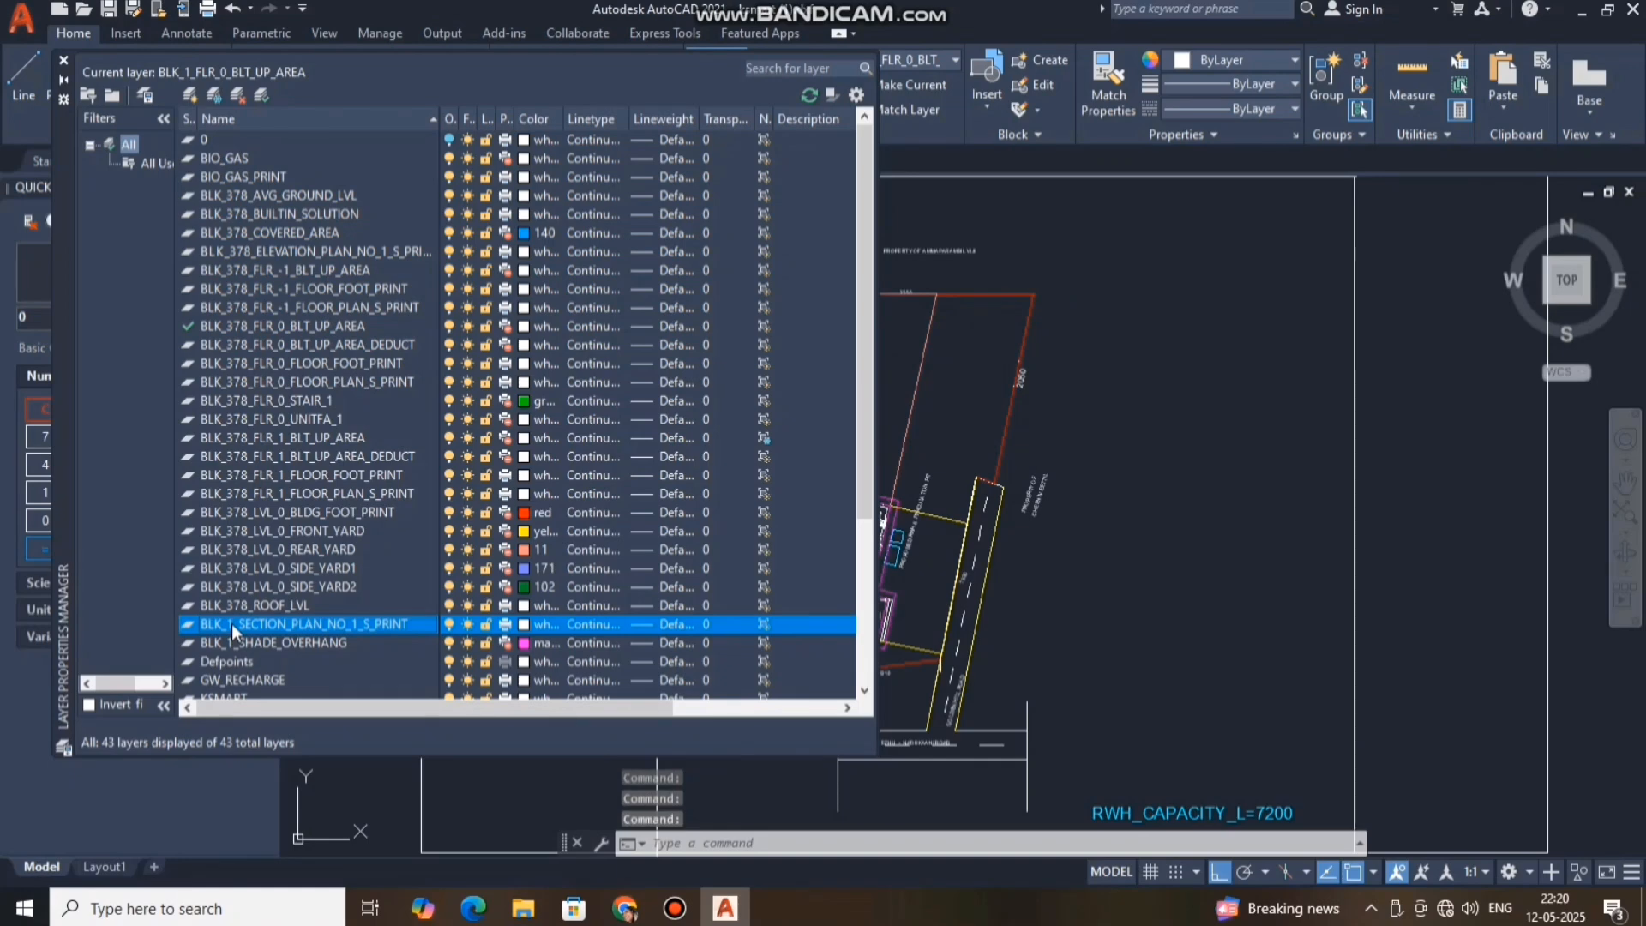
pyautogui.rightClick(231, 625)
pyautogui.click(302, 208)
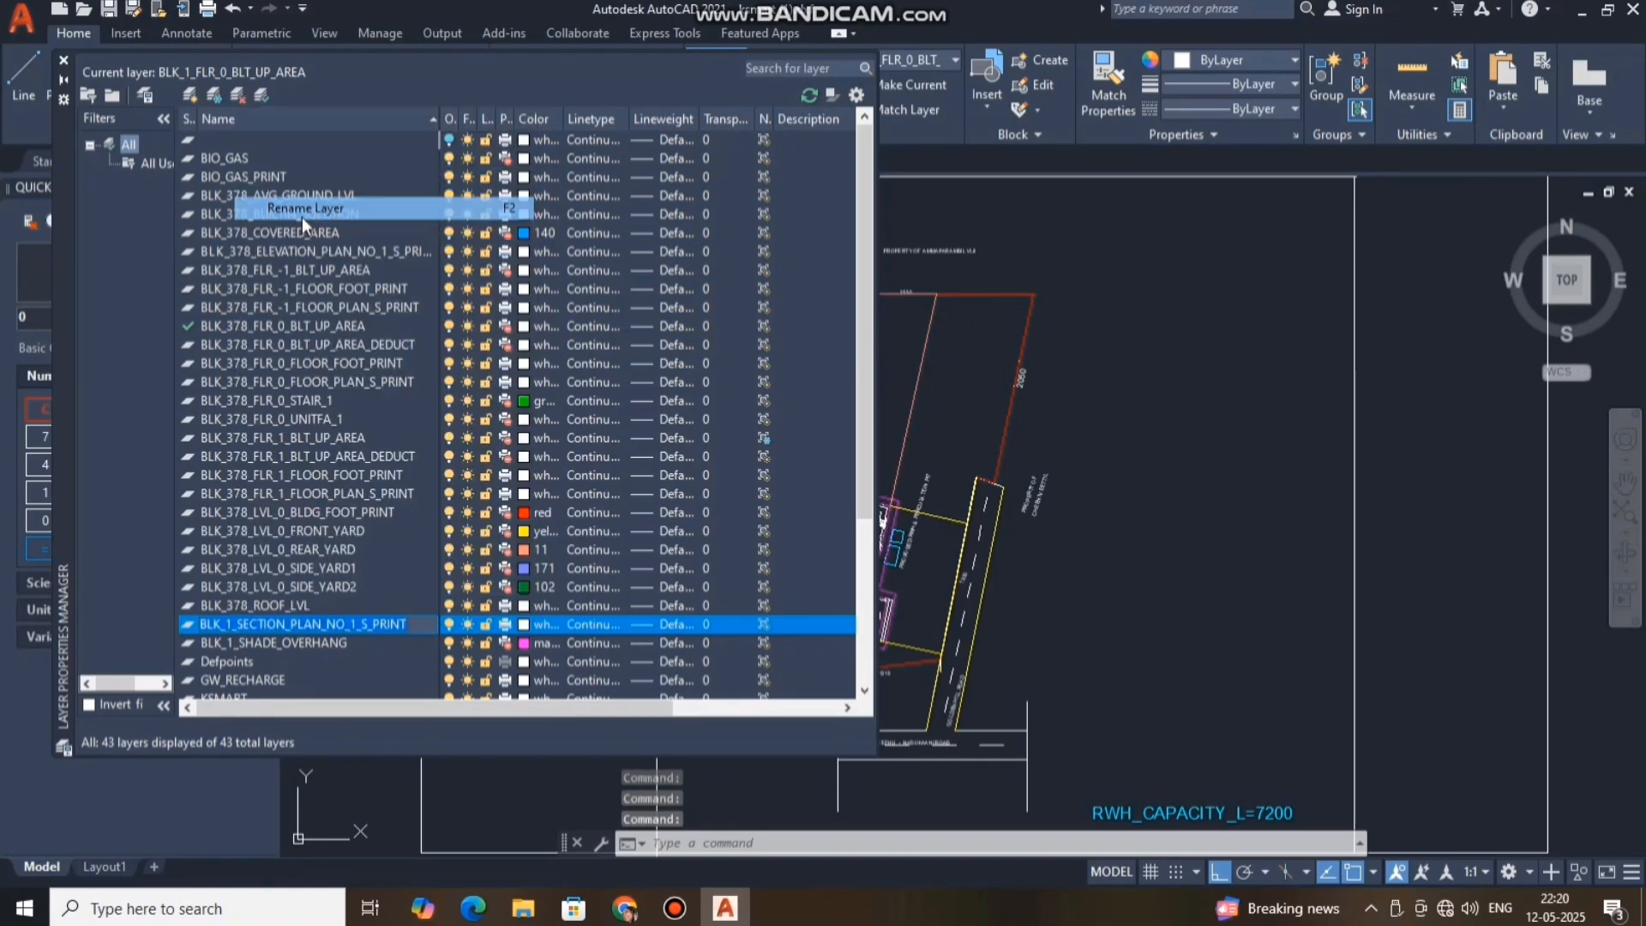
pyautogui.click(232, 624)
pyautogui.press('BackSpace')
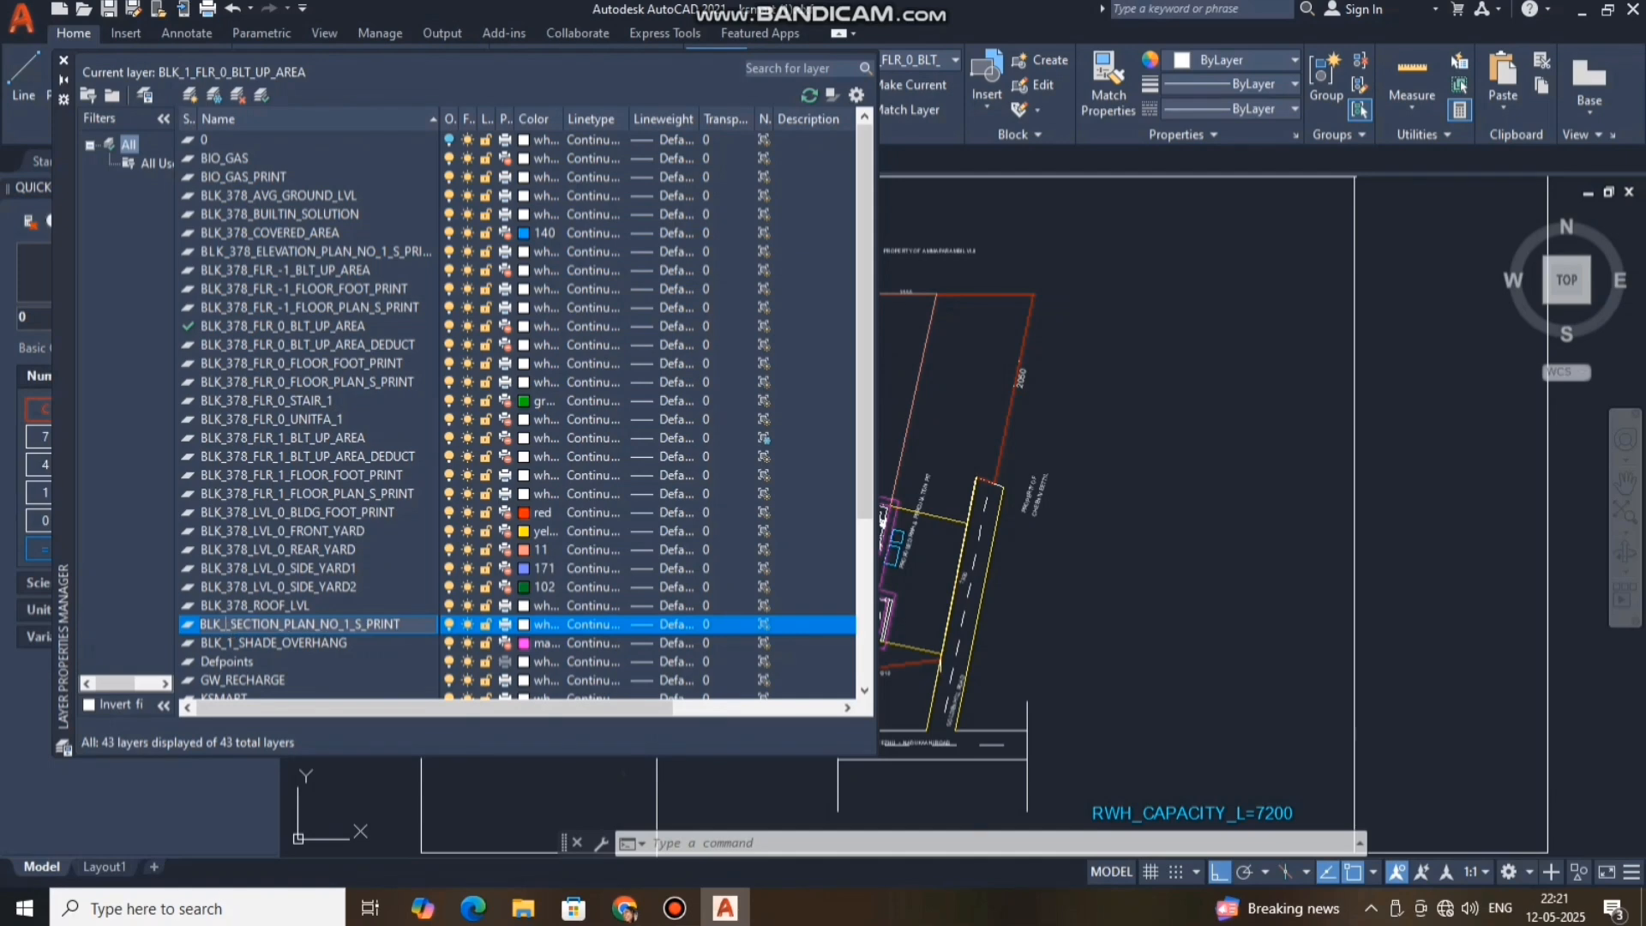
pyautogui.write('378')
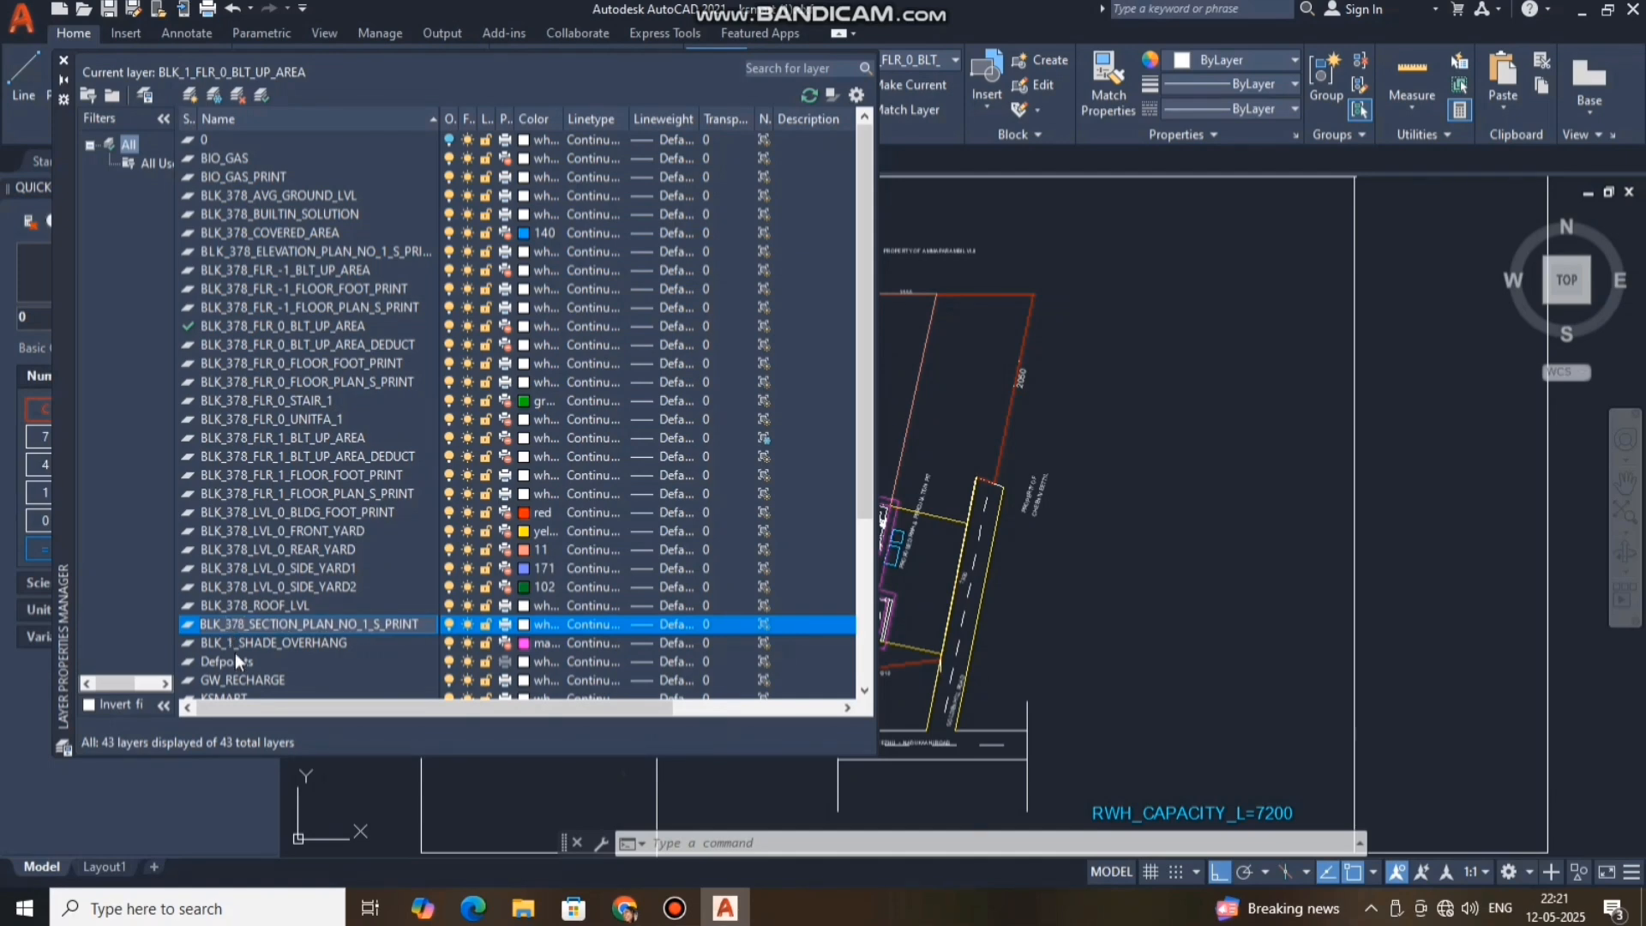
# Rename the shade overhang layer BLK_1_SHADE_OVERHANG as BLK_378_SHADE_OVERHANG.
pyautogui.click(226, 647)
pyautogui.rightClick(226, 648)
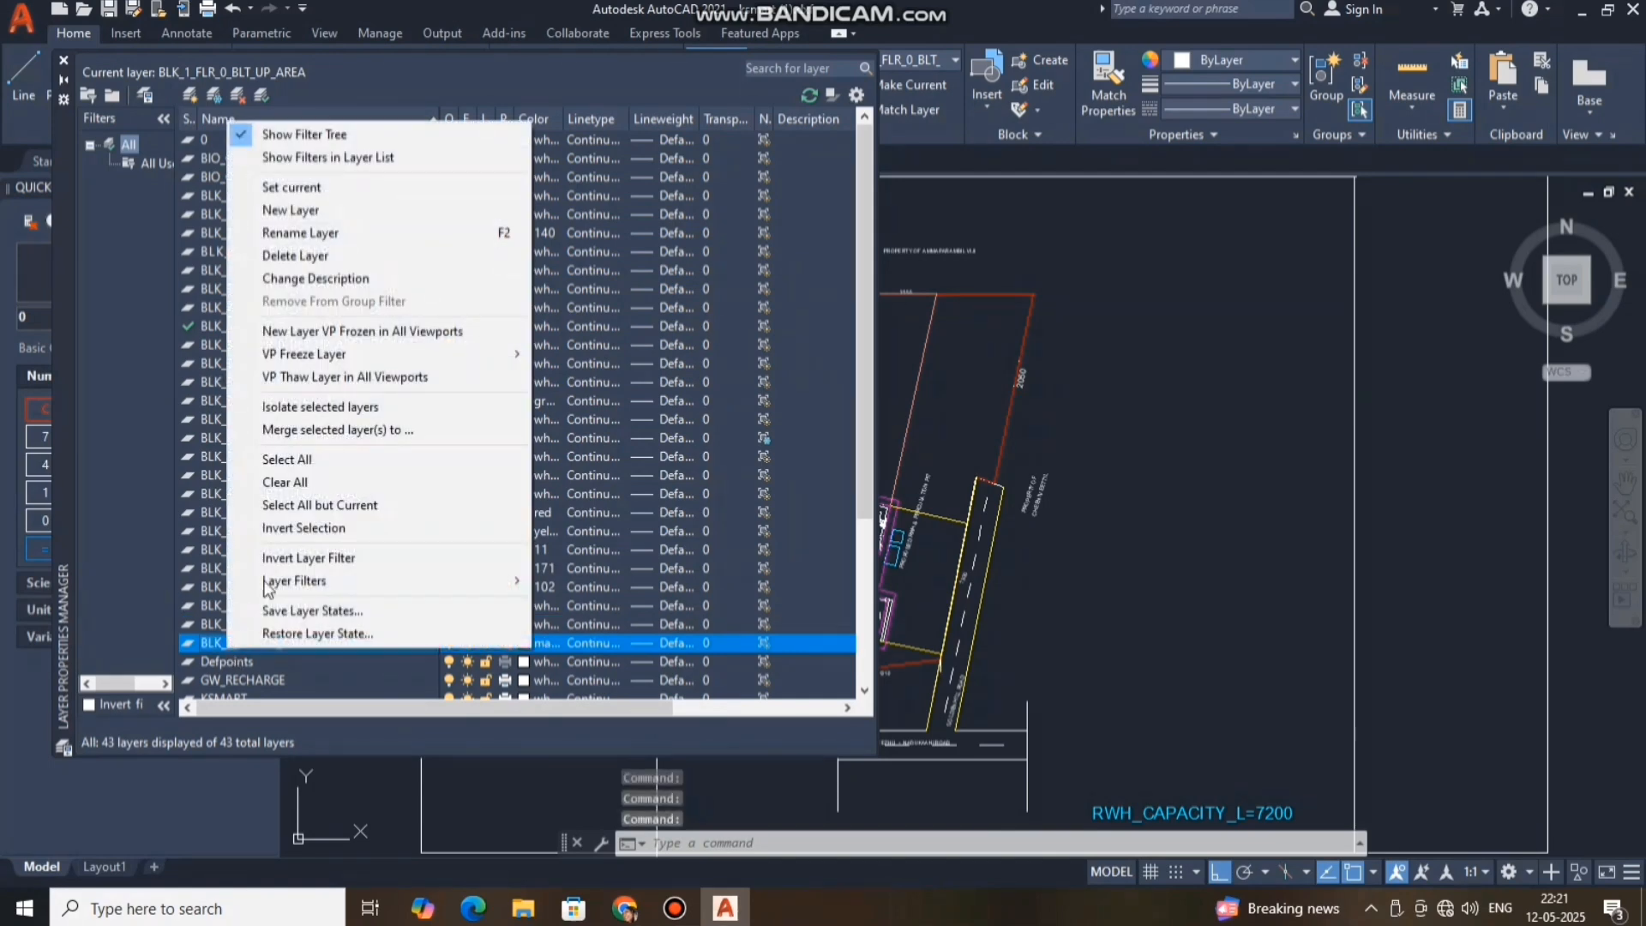
pyautogui.click(301, 233)
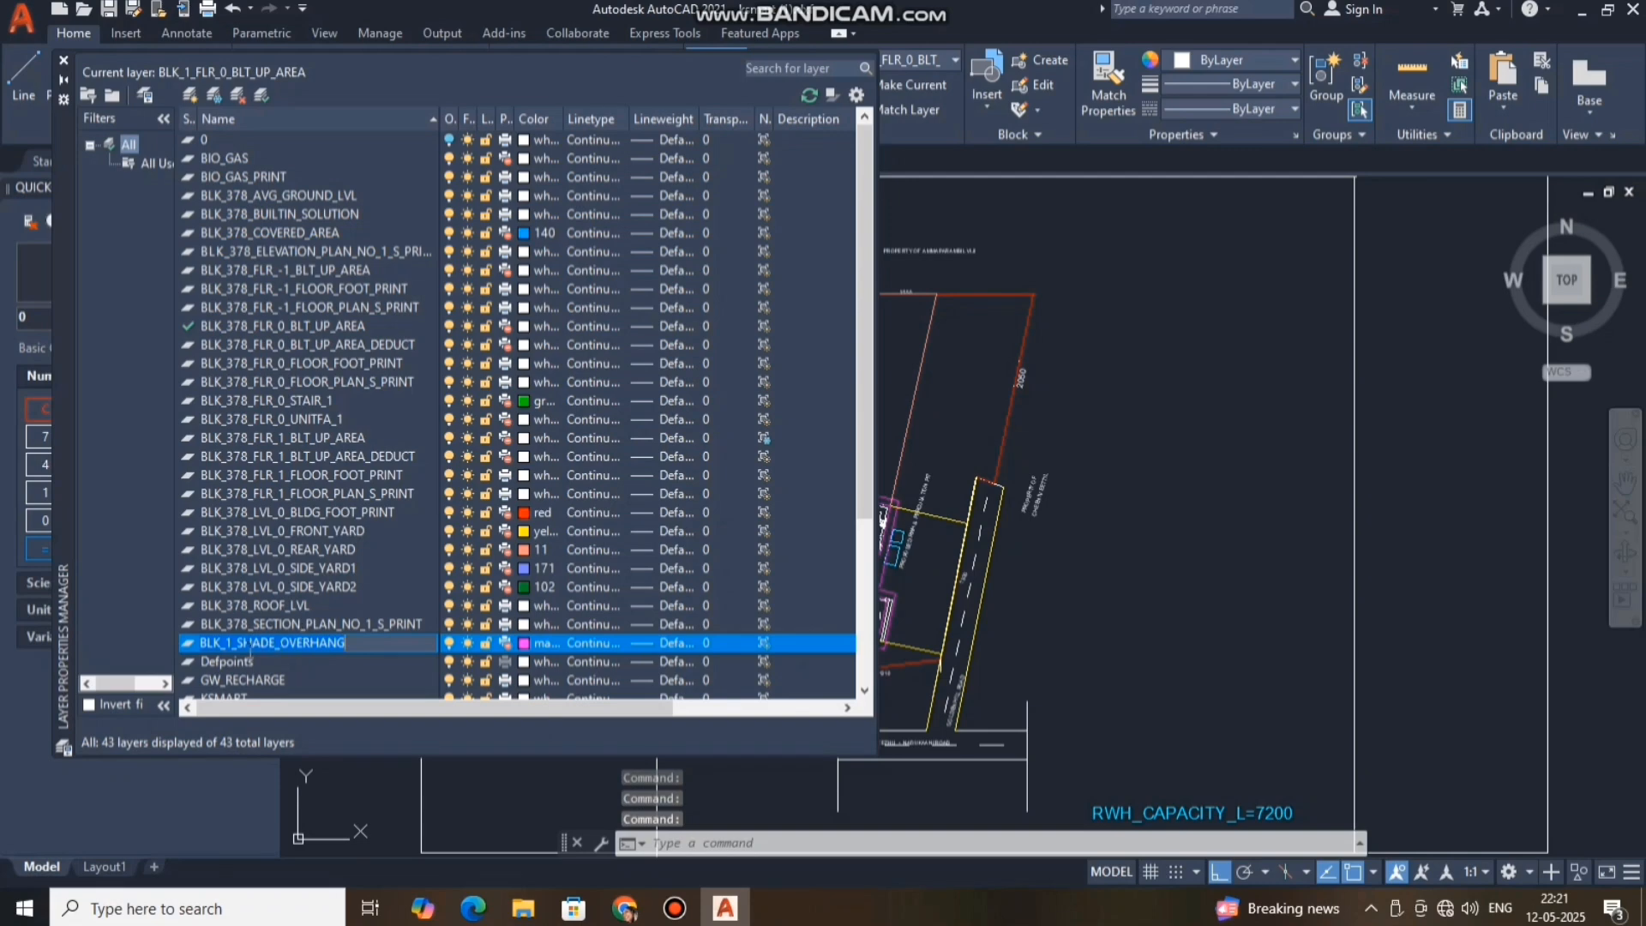
pyautogui.click(233, 649)
pyautogui.press('BackSpace')
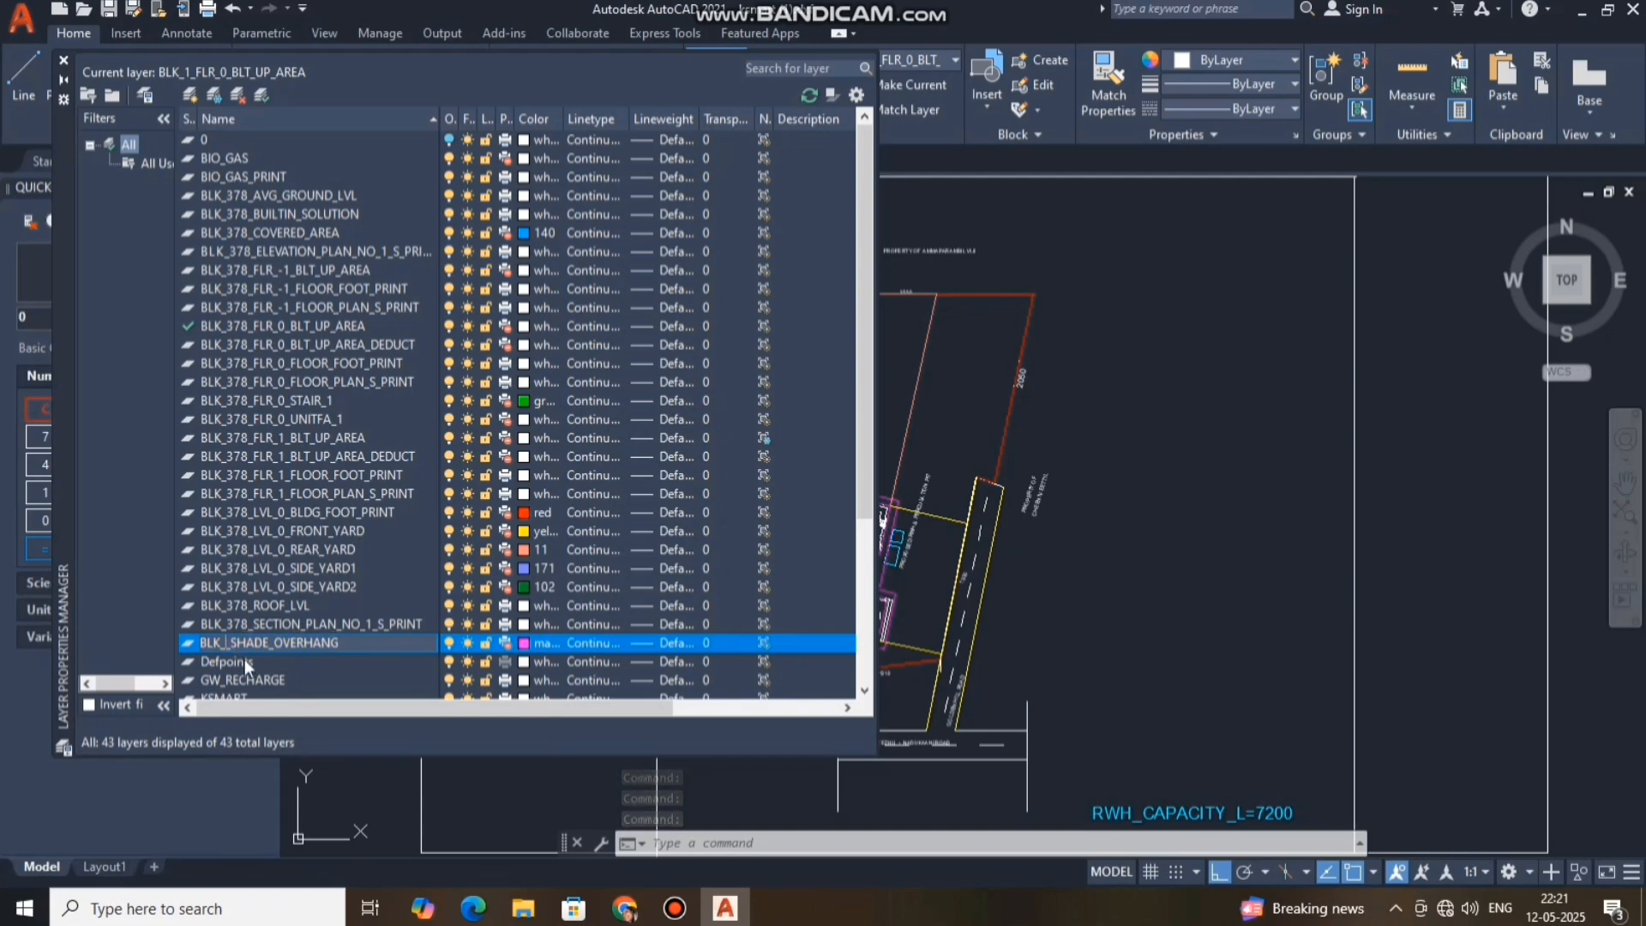
pyautogui.write('378')
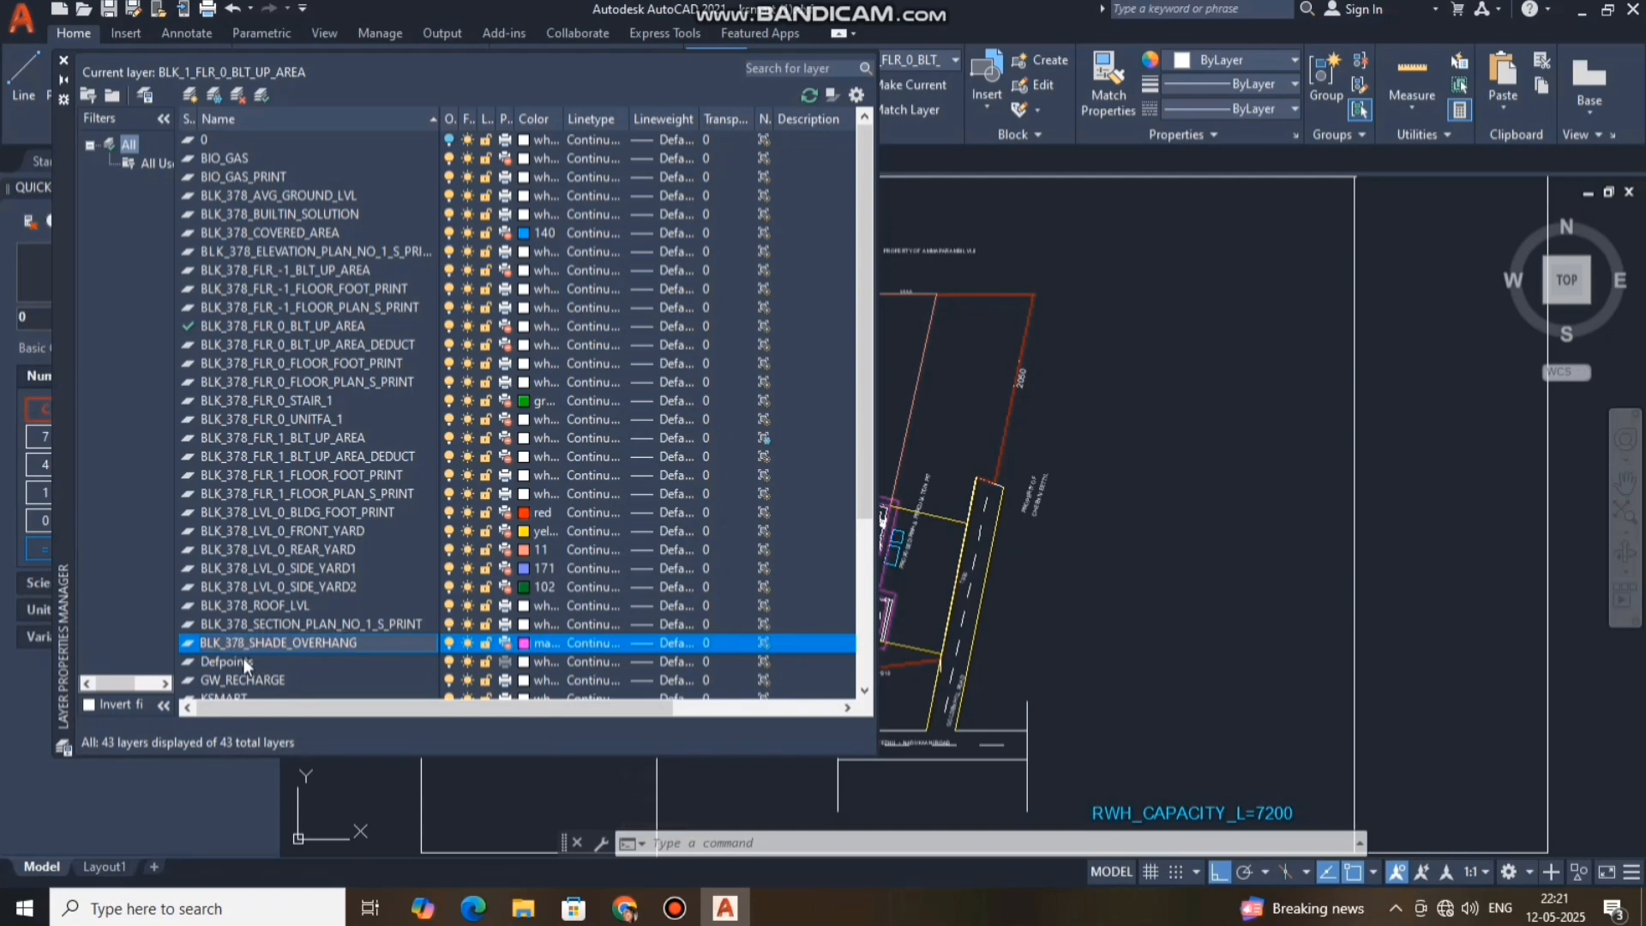
# Check the whole layer list for remaining BLK_1 names and close the layer properties manager.
pyautogui.click(288, 607)
pyautogui.scroll(-2, 358, 443)
pyautogui.scroll(-3, 285, 482)
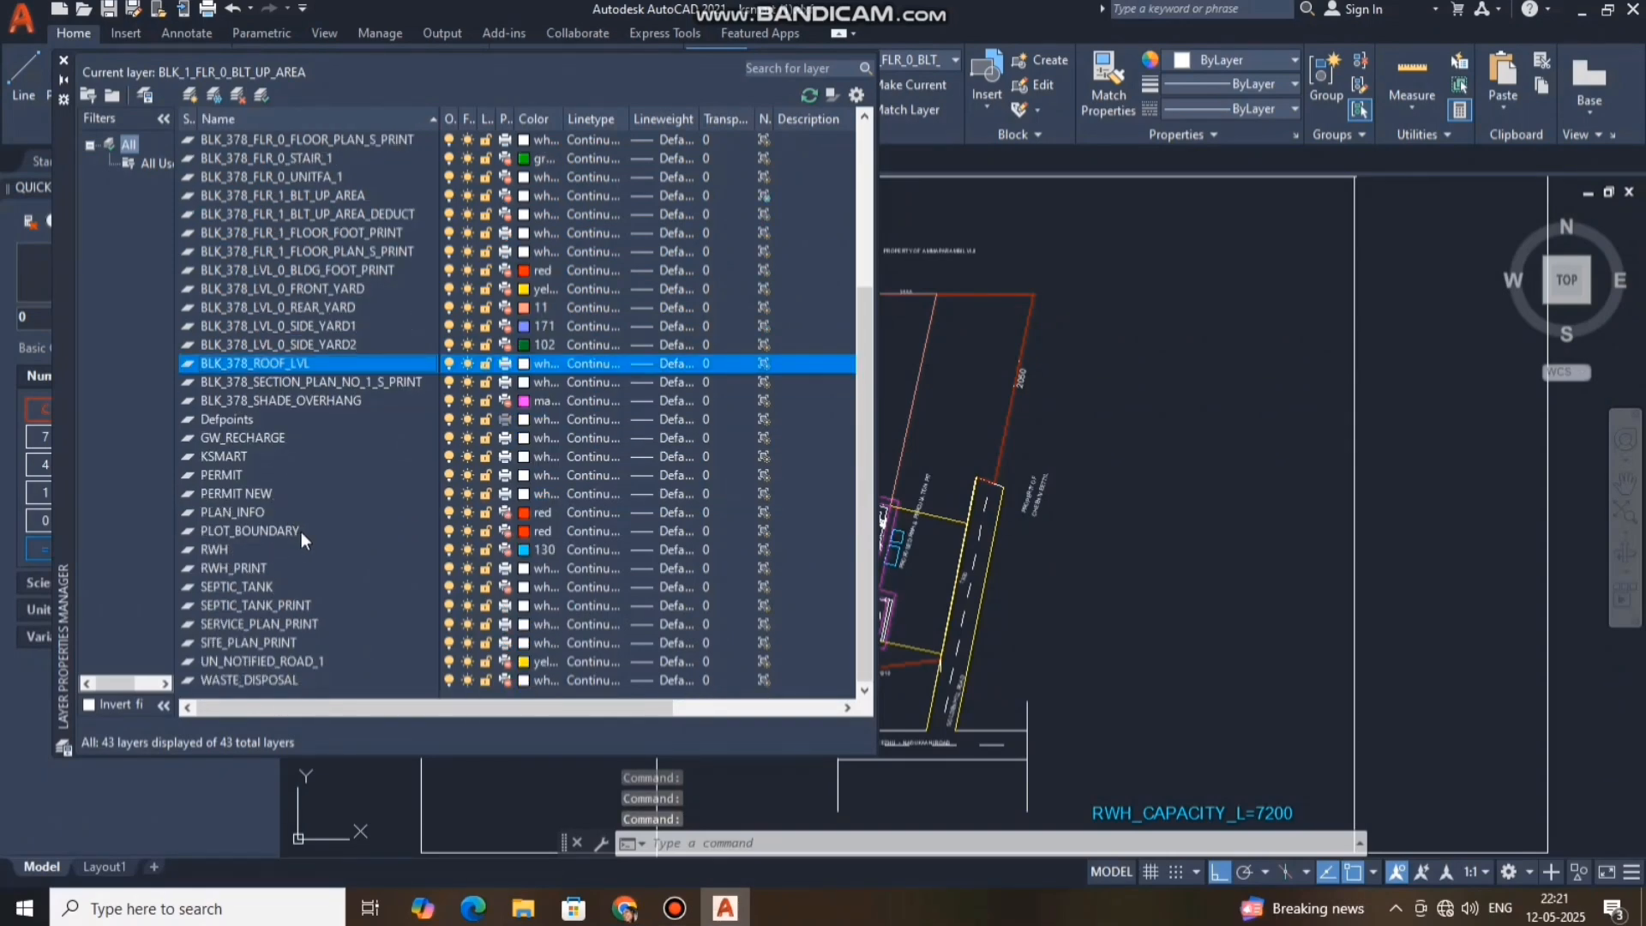
pyautogui.scroll(3, 302, 532)
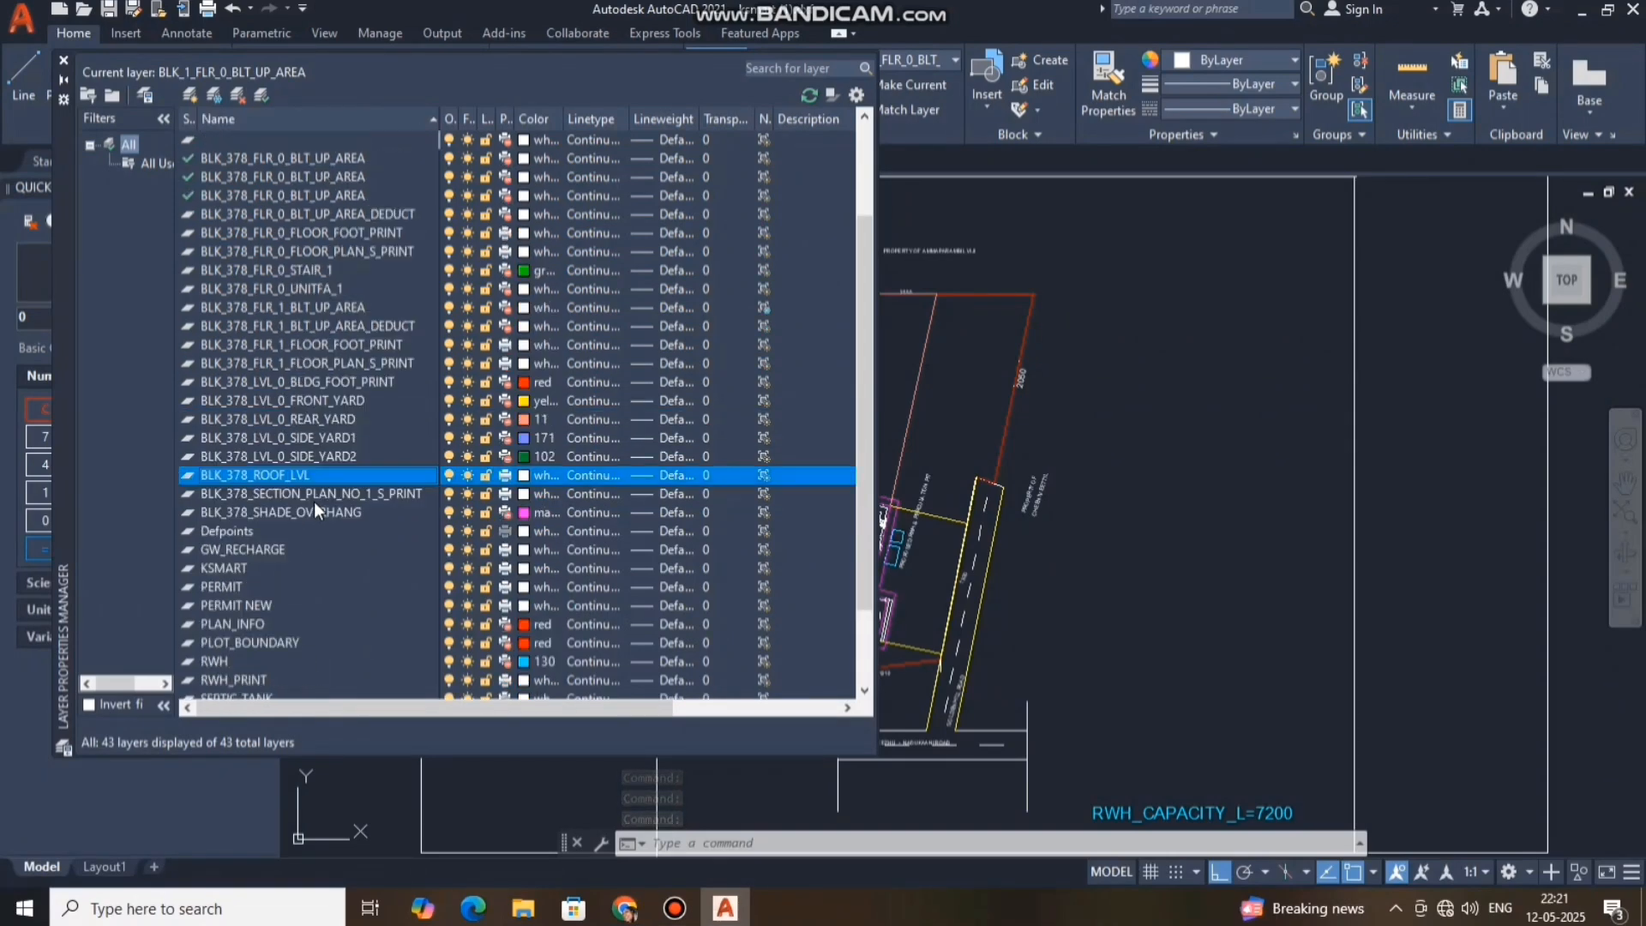
pyautogui.scroll(3, 309, 490)
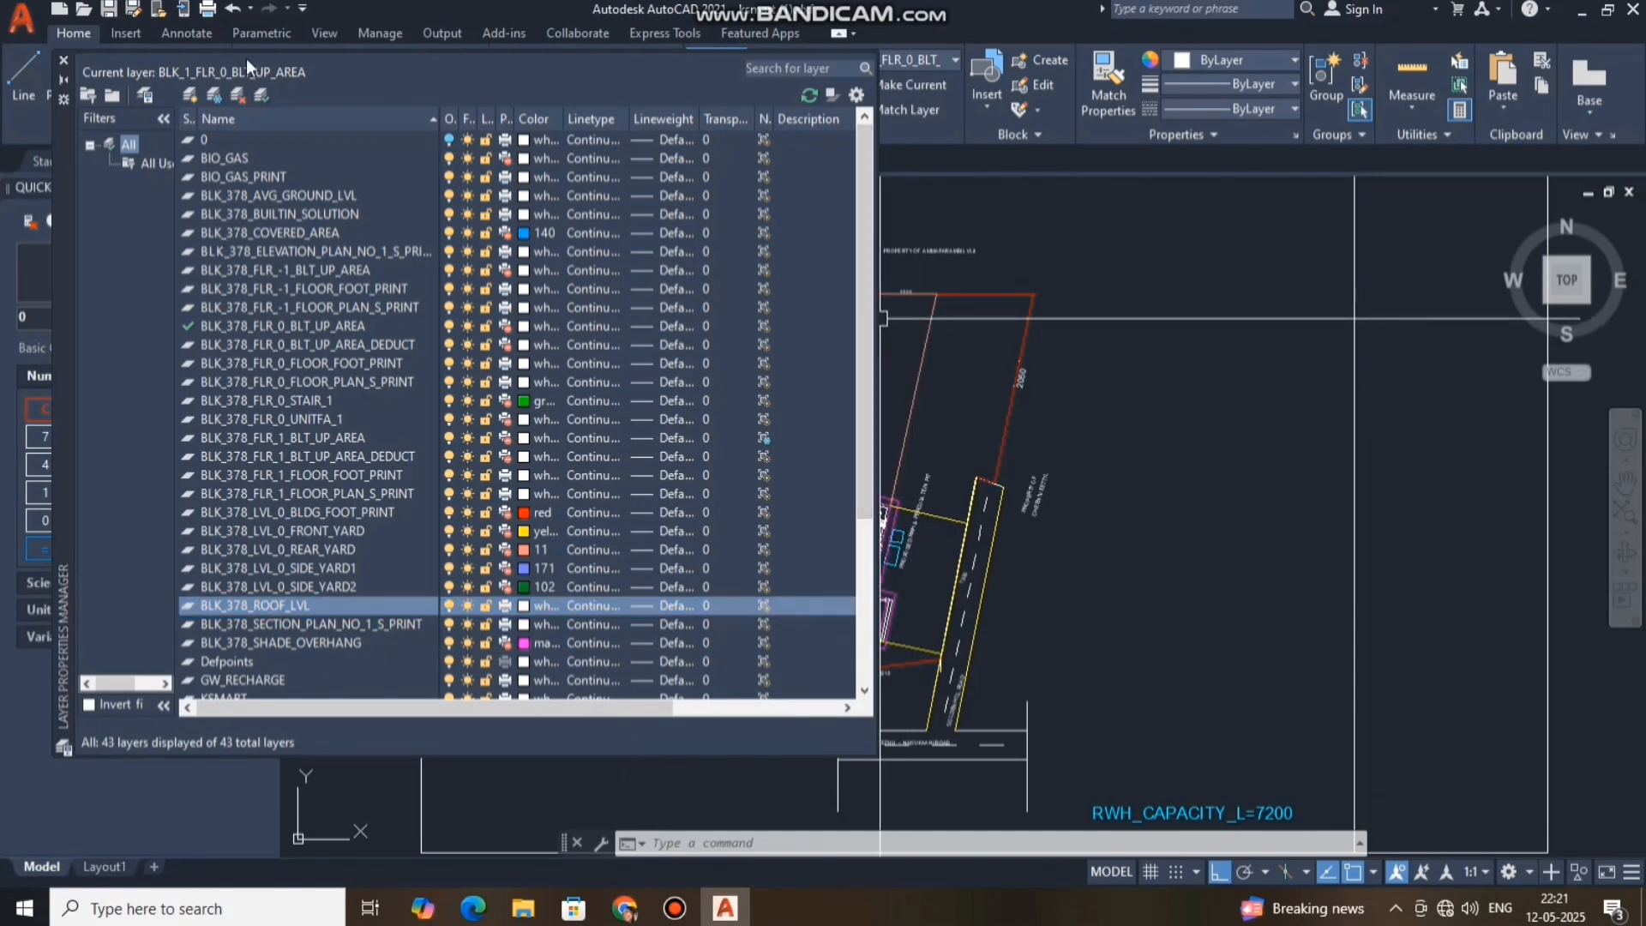
pyautogui.click(64, 60)
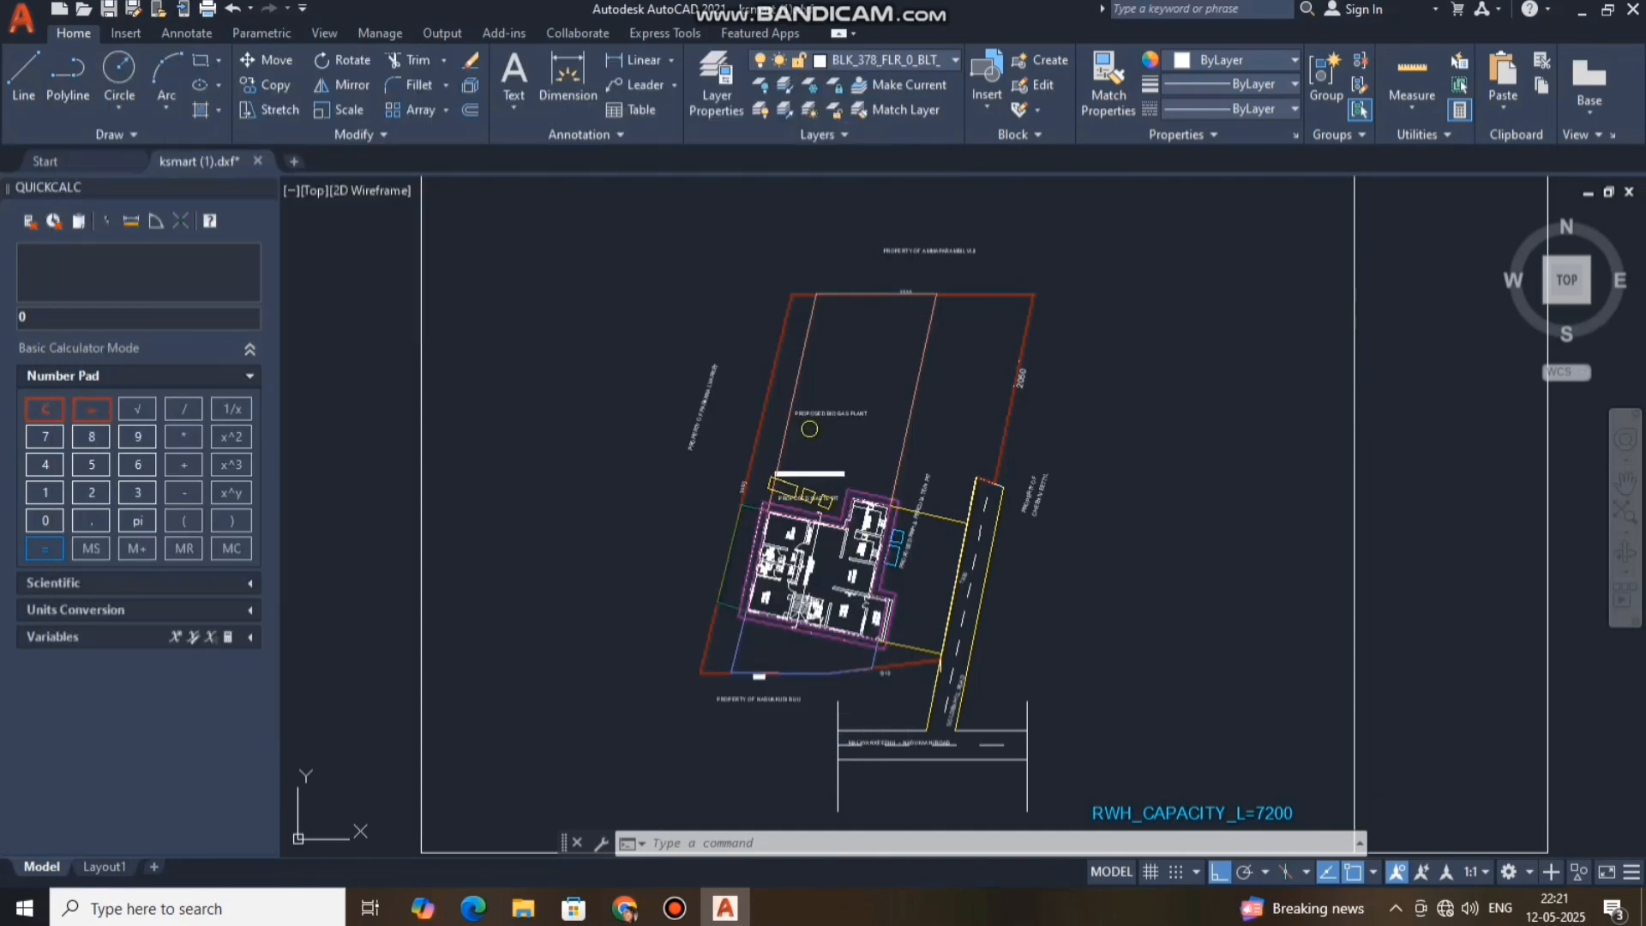
# Switch to the KSmart inbox in the browser and open the completion application dated 24-02-2025, forwarded to owner, for editing.
pyautogui.scroll(-3, 851, 478)
pyautogui.scroll(-3, 851, 478)
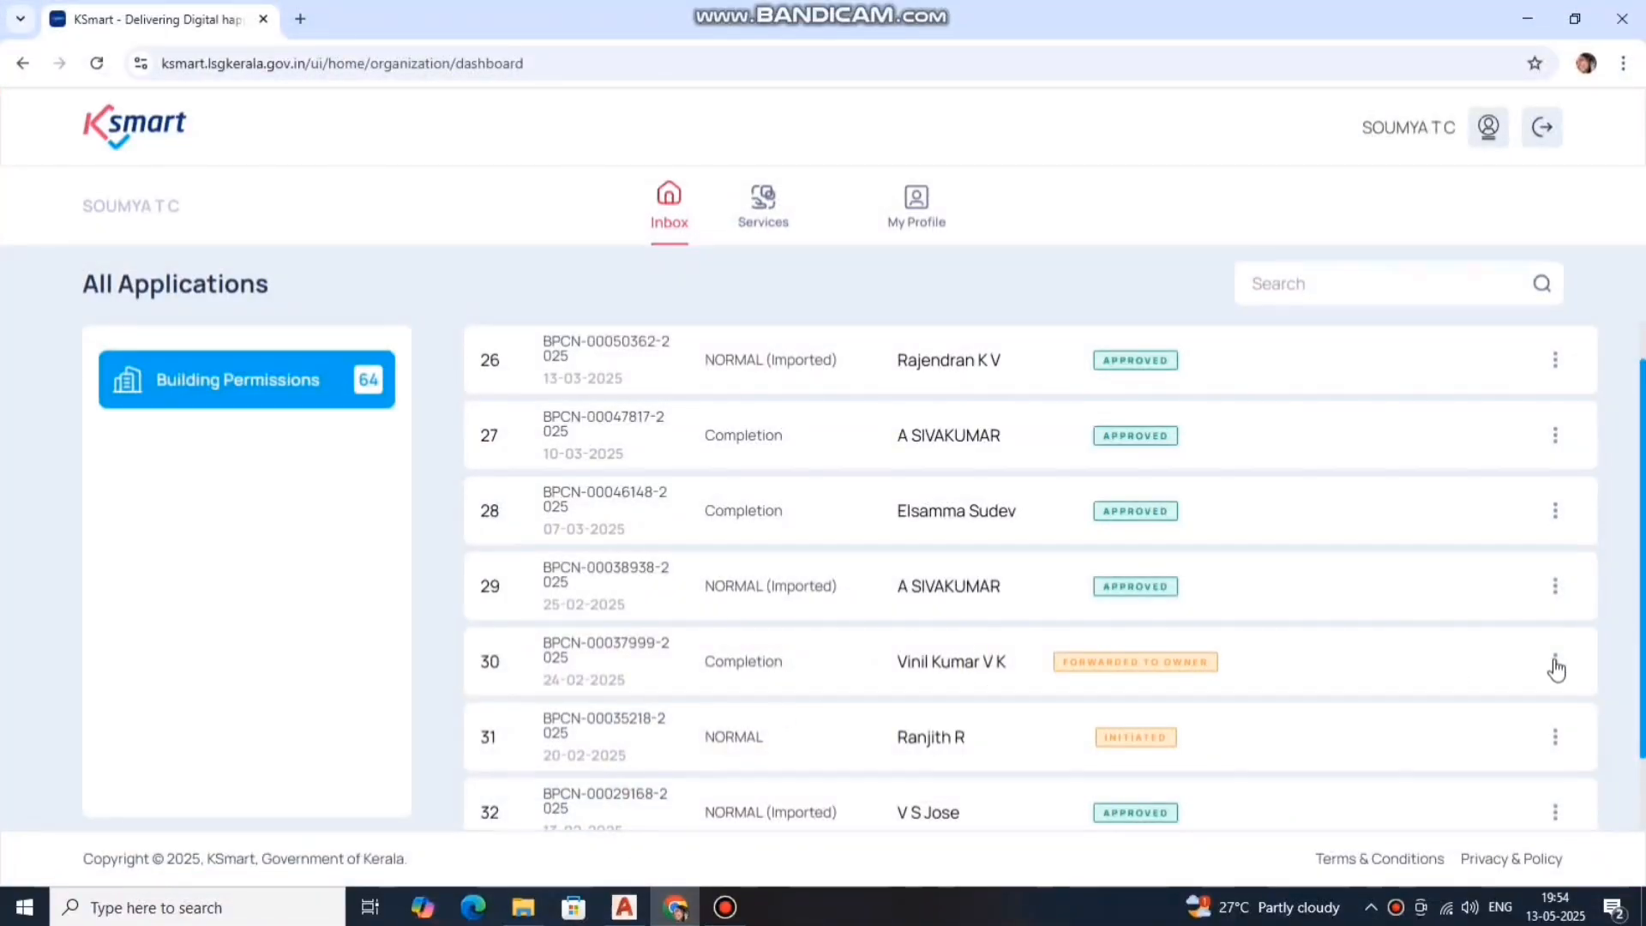
pyautogui.click(1555, 662)
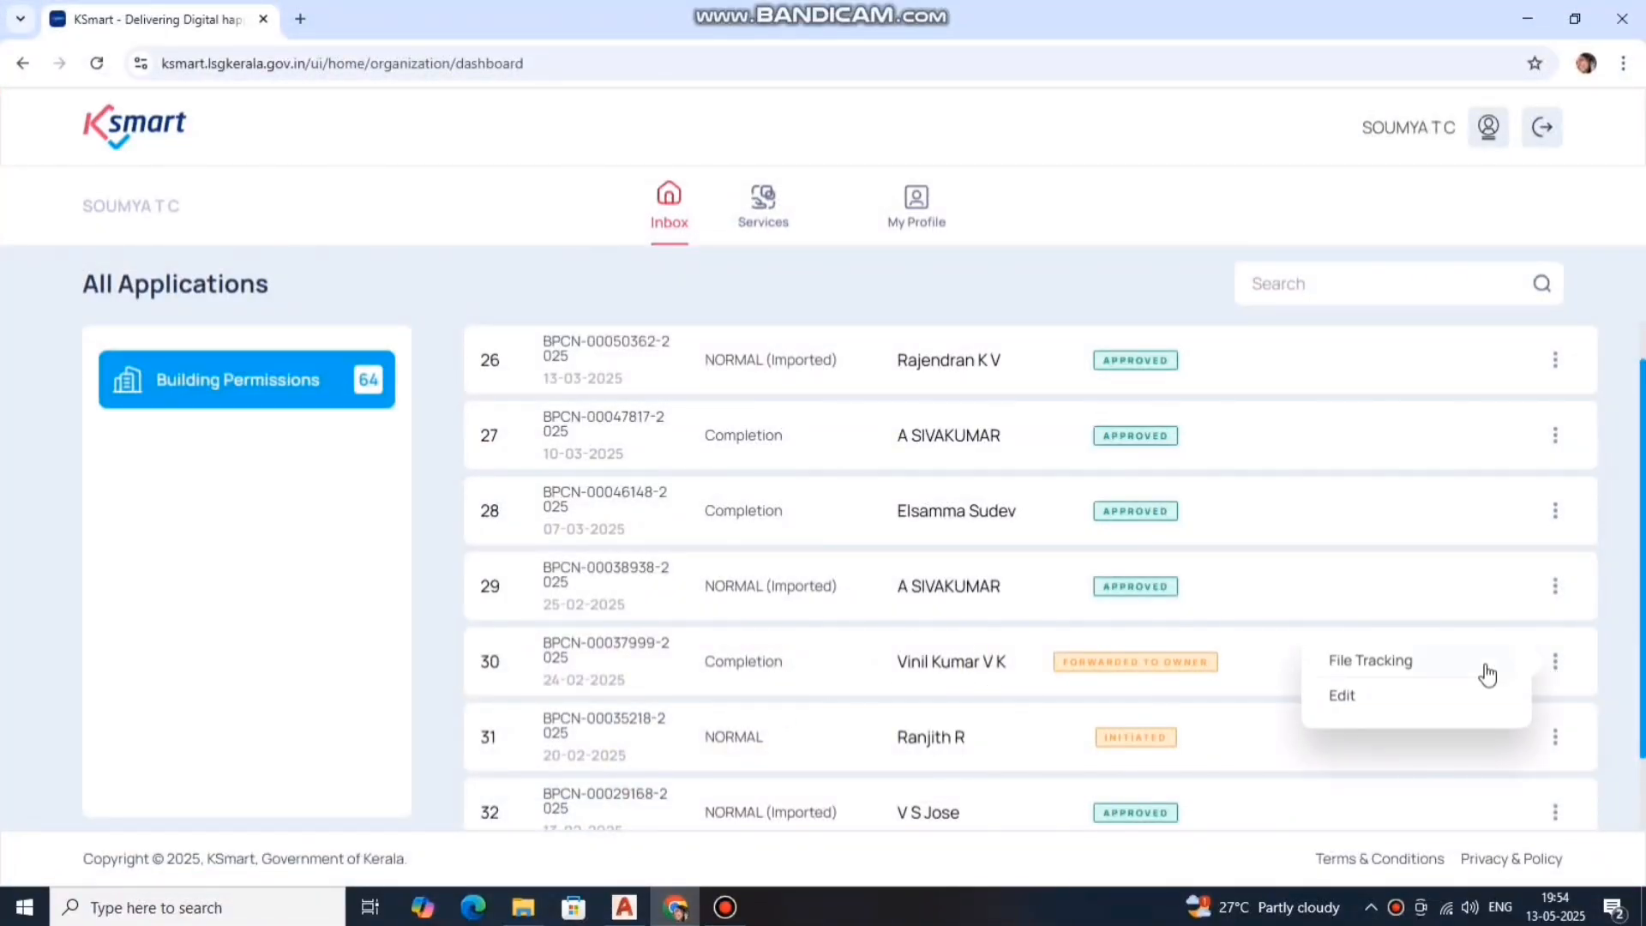
pyautogui.click(1380, 697)
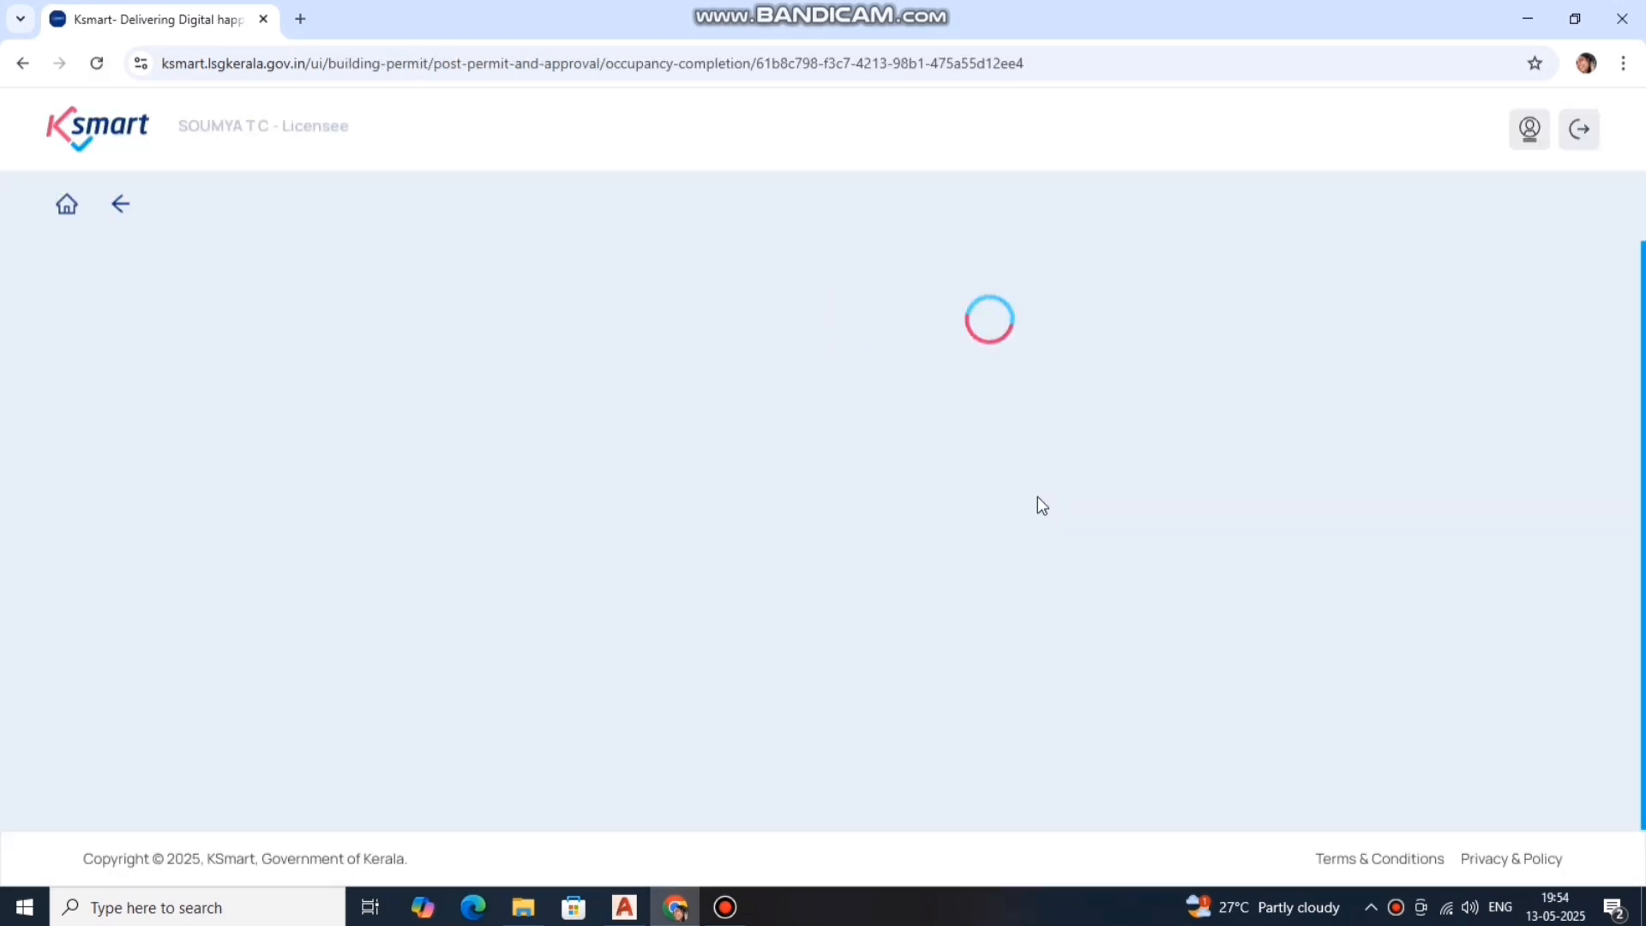
pyautogui.scroll(-3, 713, 441)
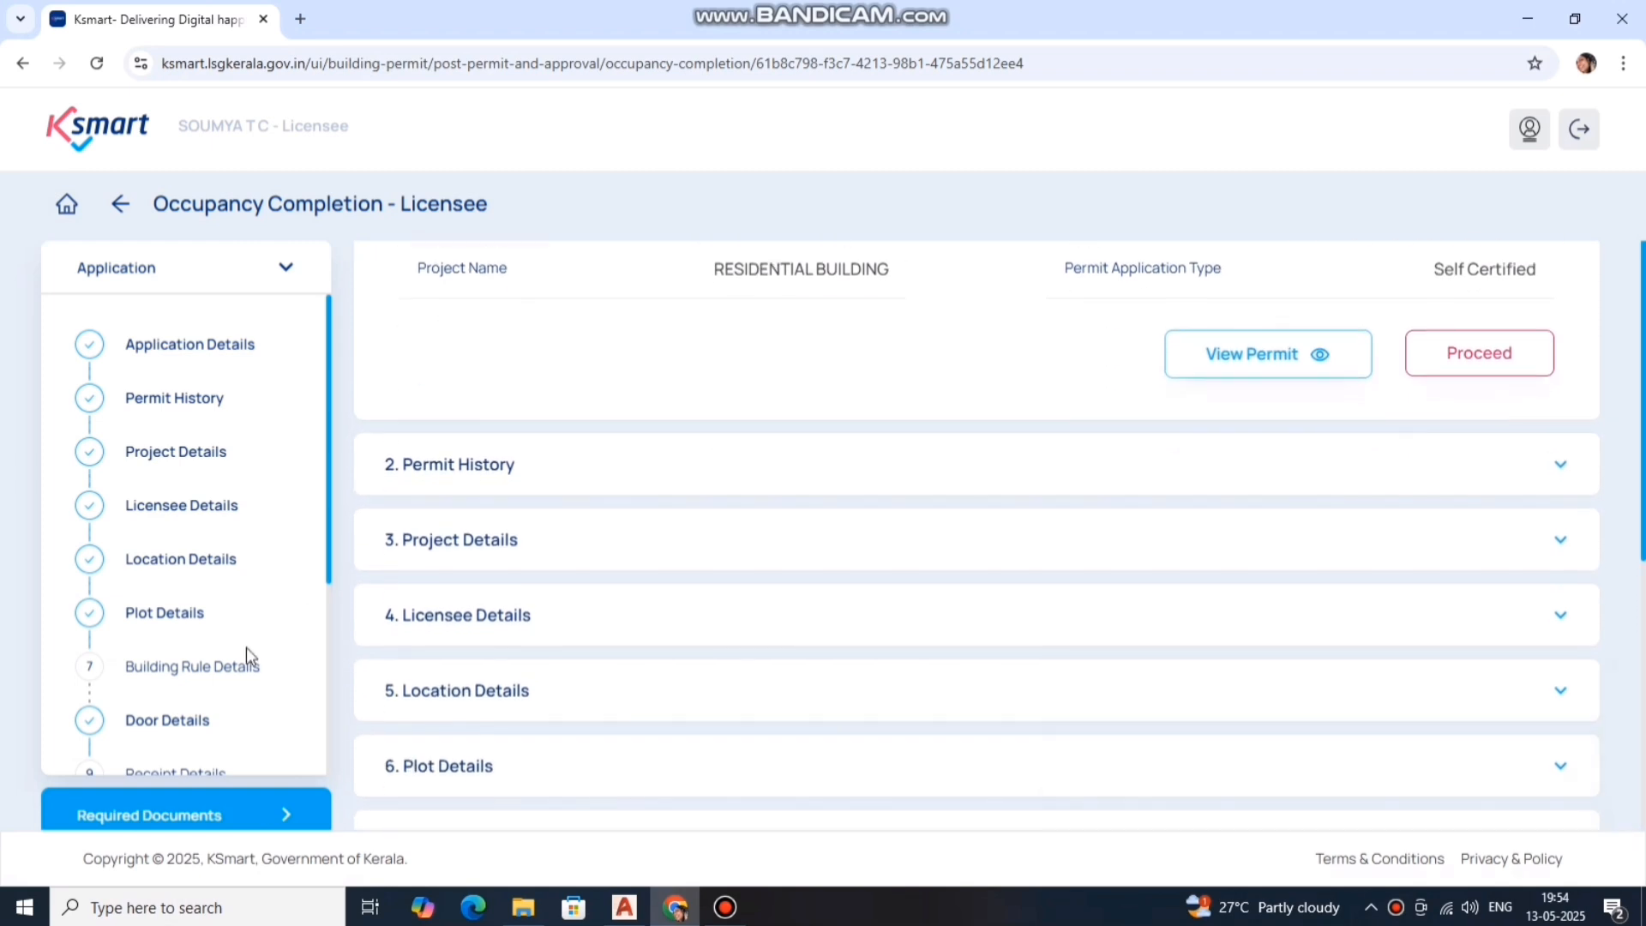
# Open the application's Building Rule Details and examine Block 1's basic details, including the construction block reference number.
pyautogui.click(227, 672)
pyautogui.scroll(-4, 911, 497)
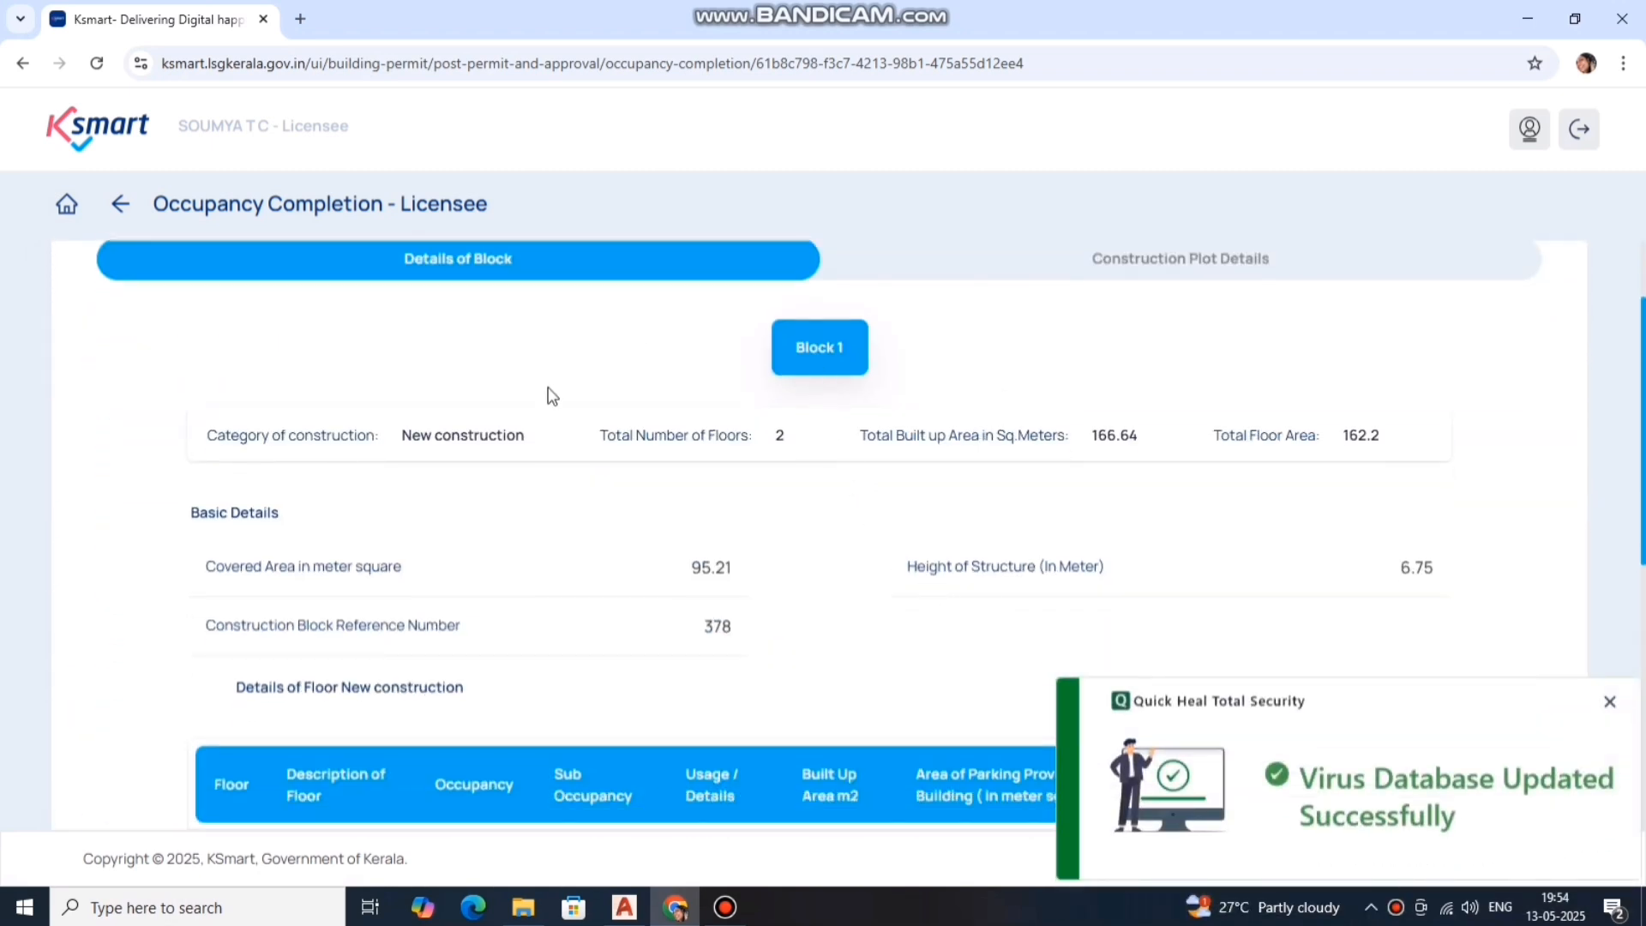
pyautogui.scroll(4, 549, 395)
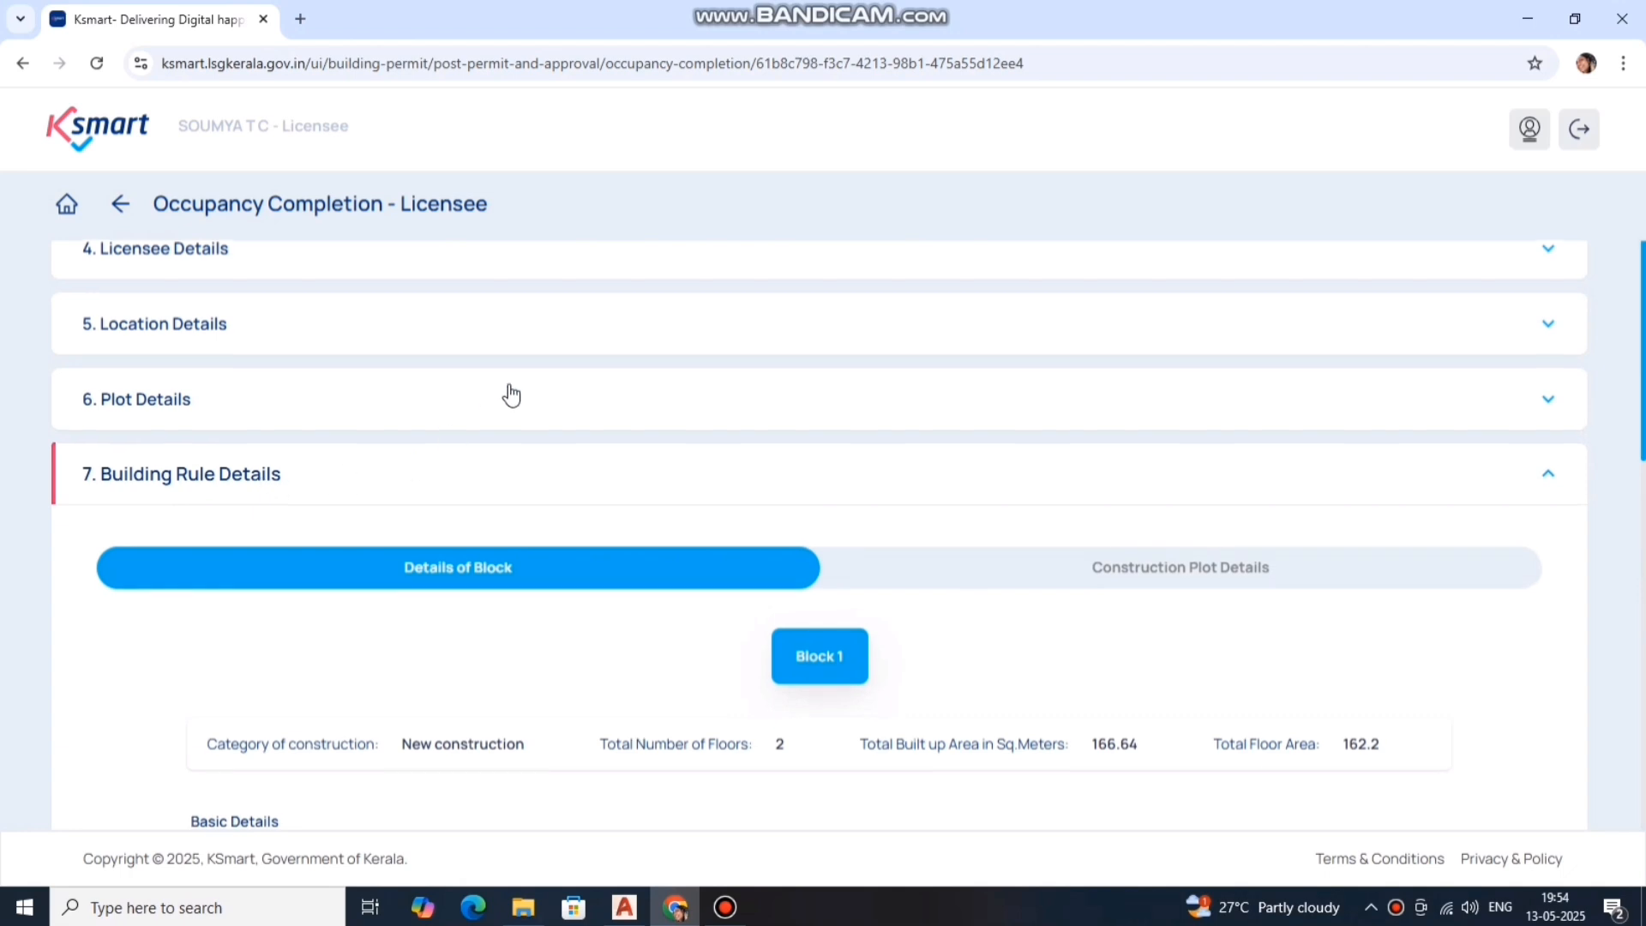
pyautogui.scroll(-1, 434, 489)
pyautogui.scroll(-1, 780, 368)
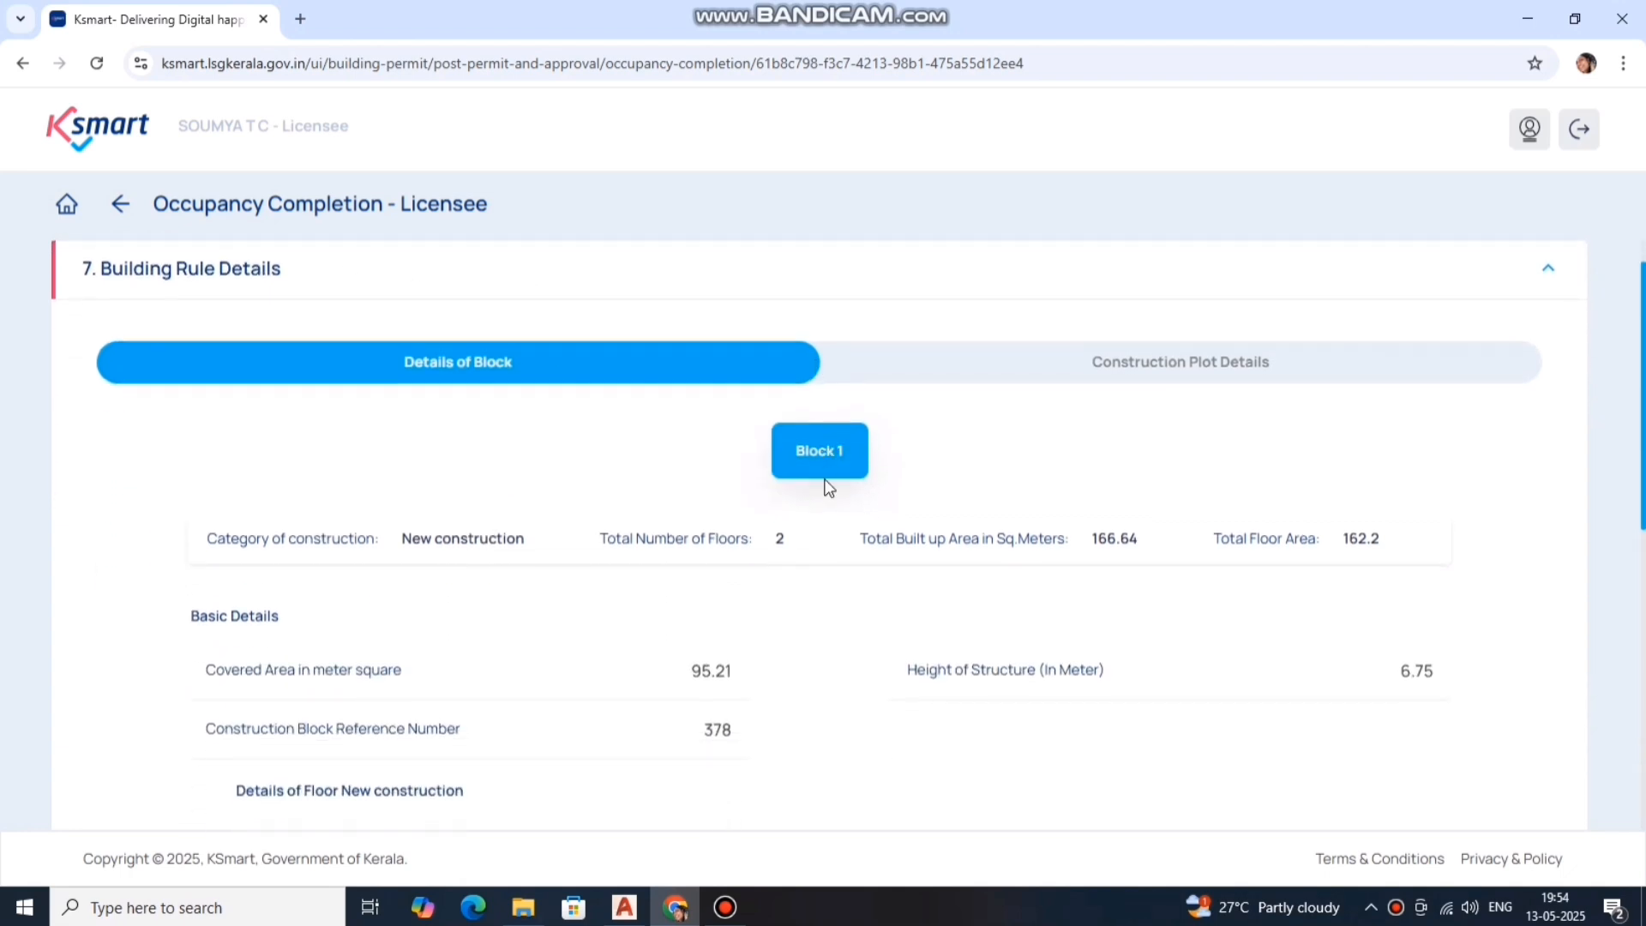
pyautogui.scroll(-1, 770, 419)
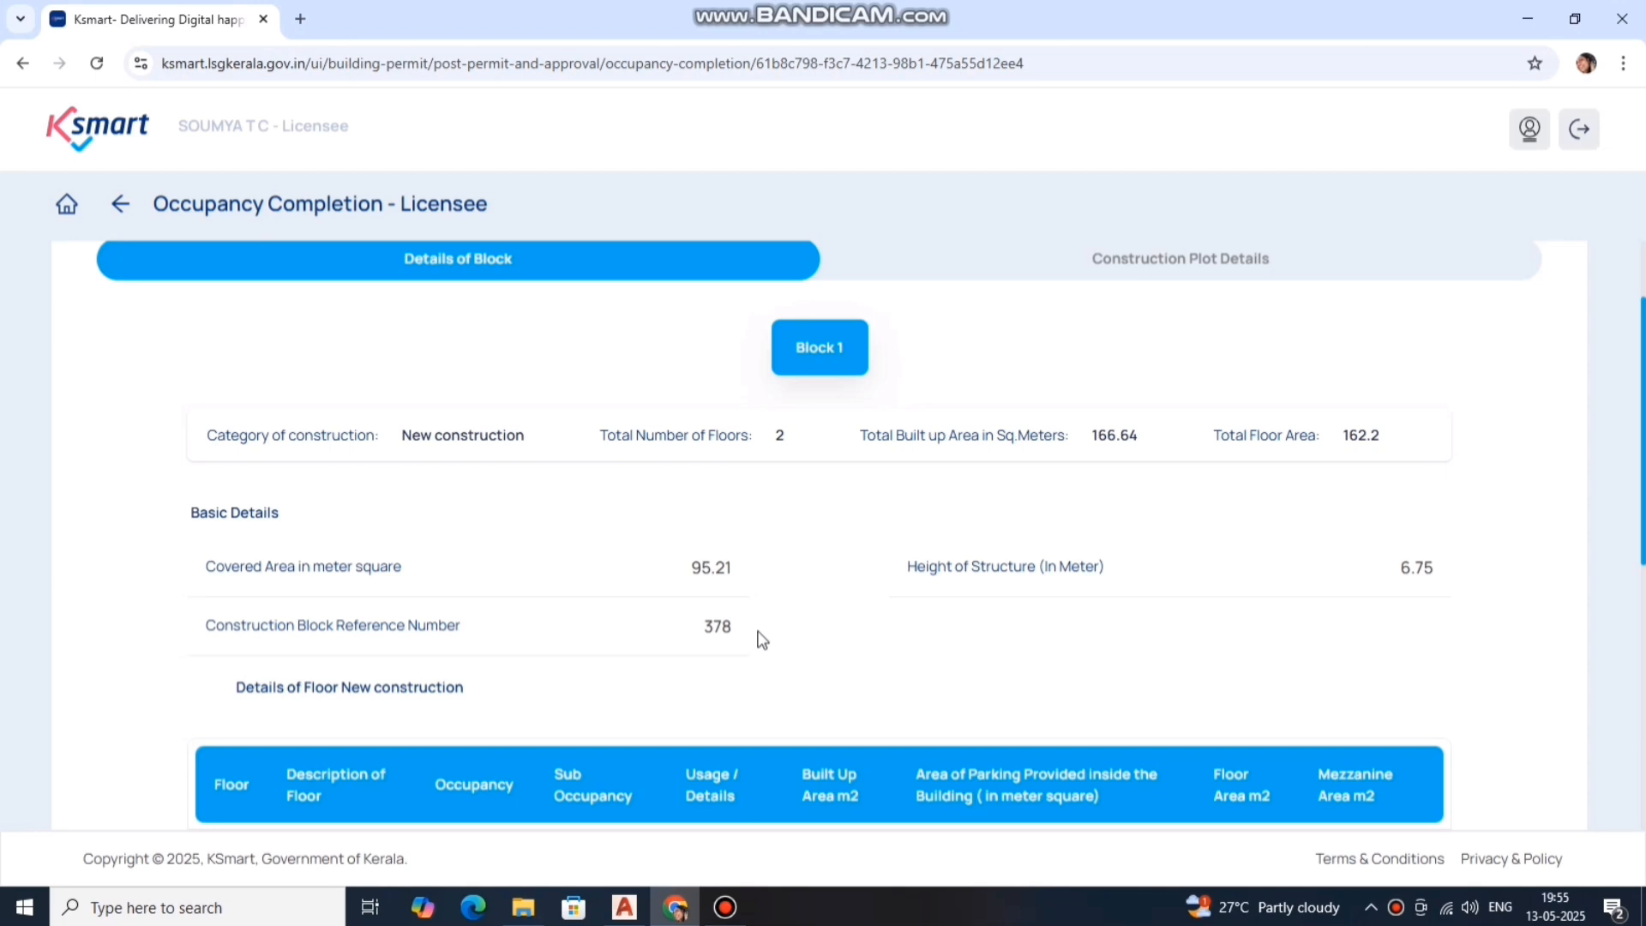
pyautogui.scroll(-15, 883, 581)
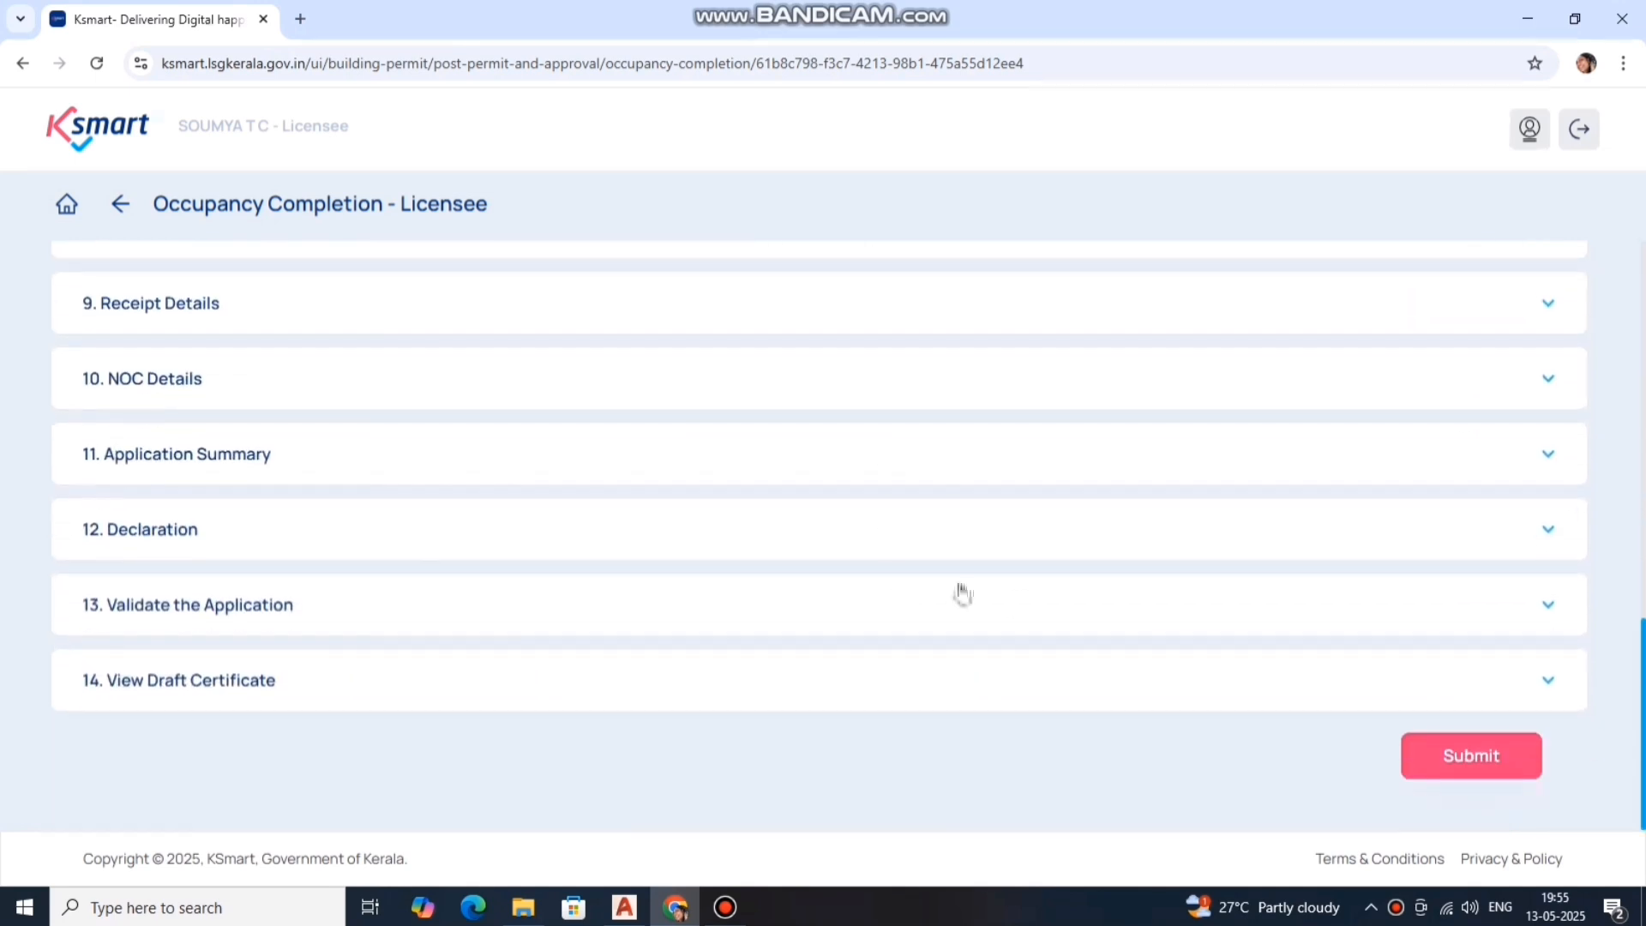